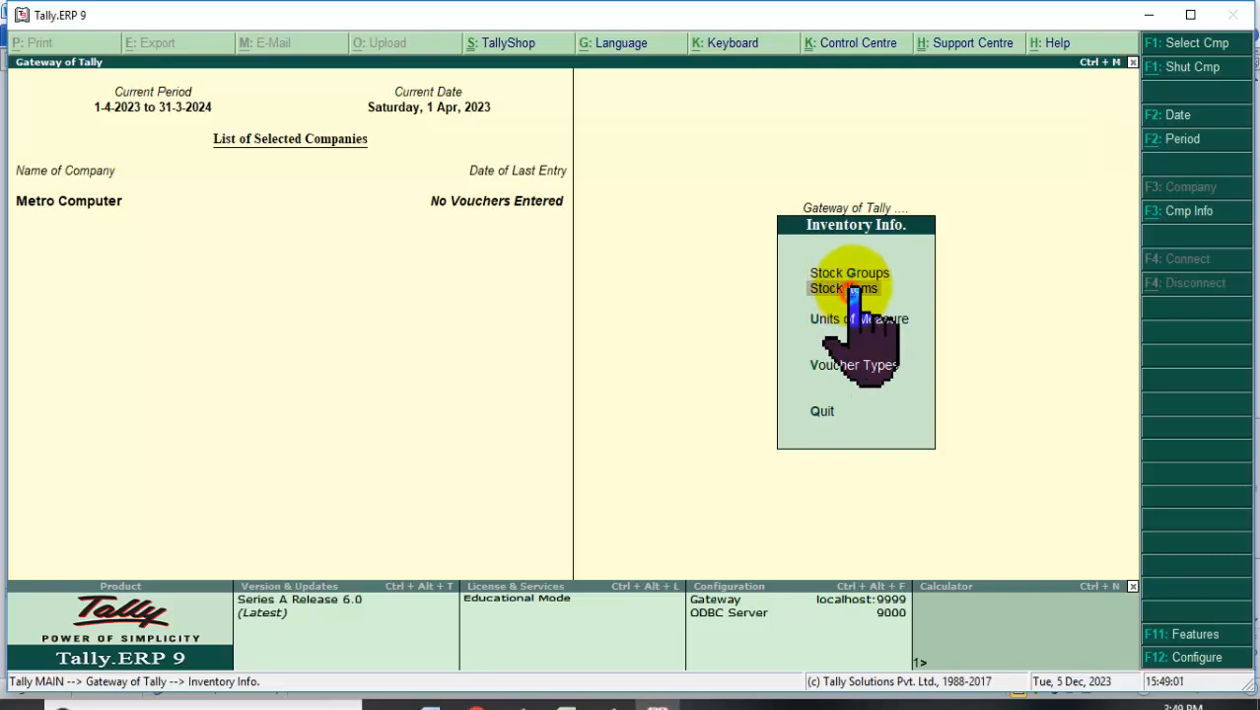
- Start creating a single stock item named Rice and place it under the Foodstuff group
click(846, 288)
click(822, 294)
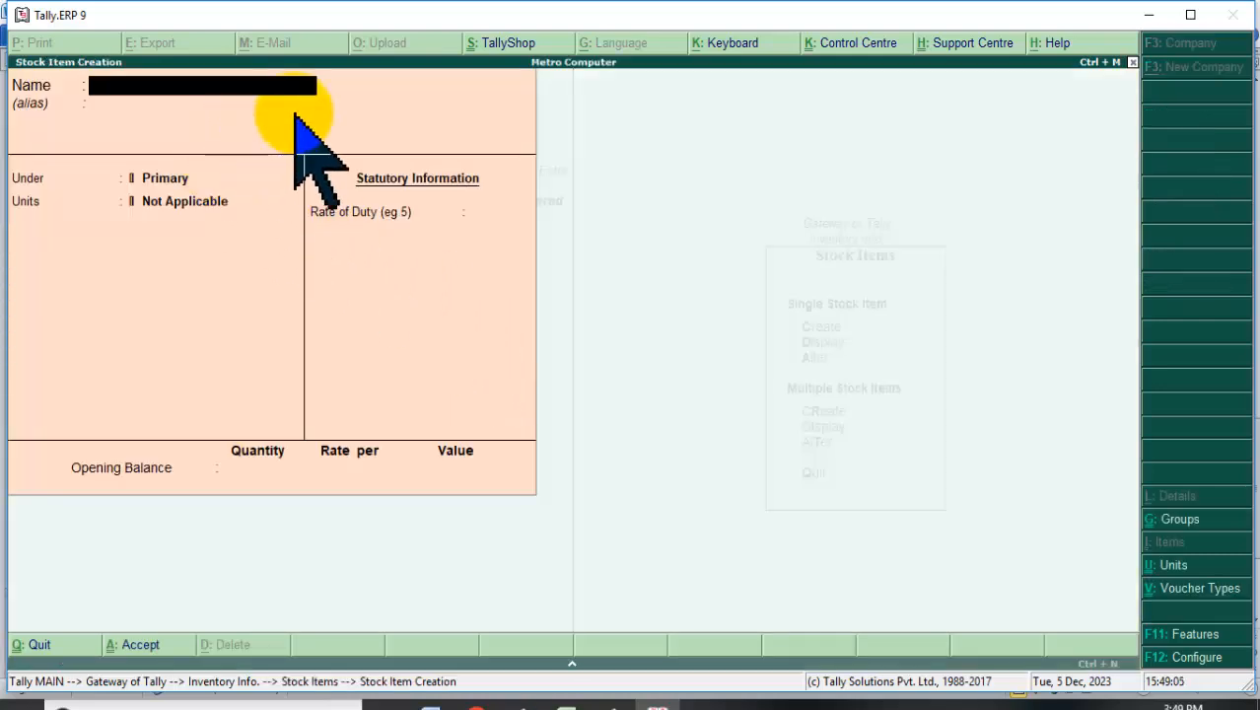
key(Return)
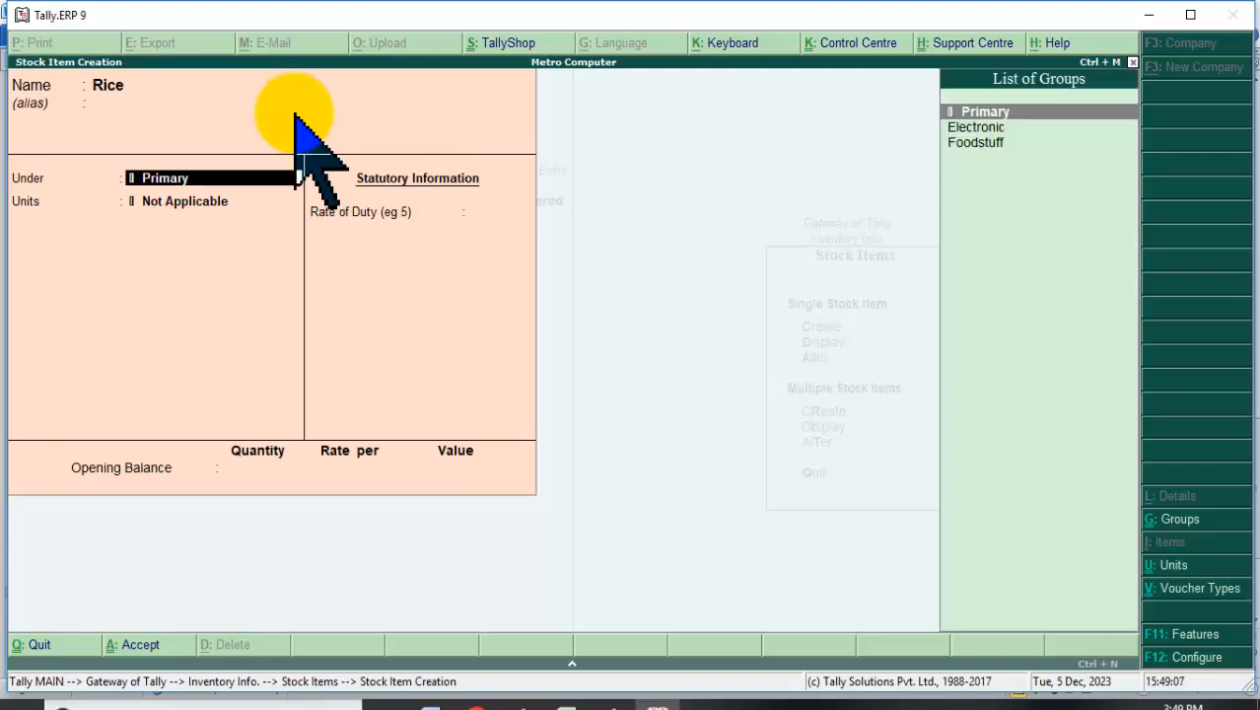
key(Down)
key(Down)
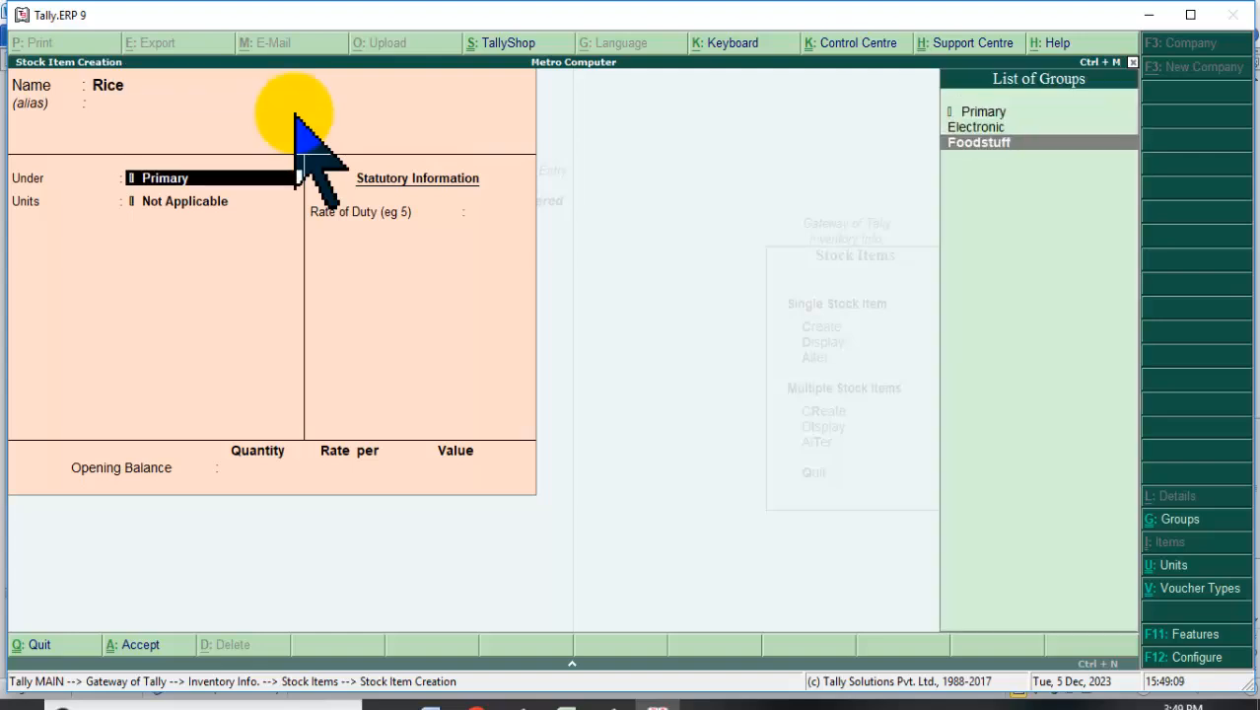
key(Return)
- Check the Rice unit in the Word notes, set the item's units to Kgs. and save the stock item
key(Down)
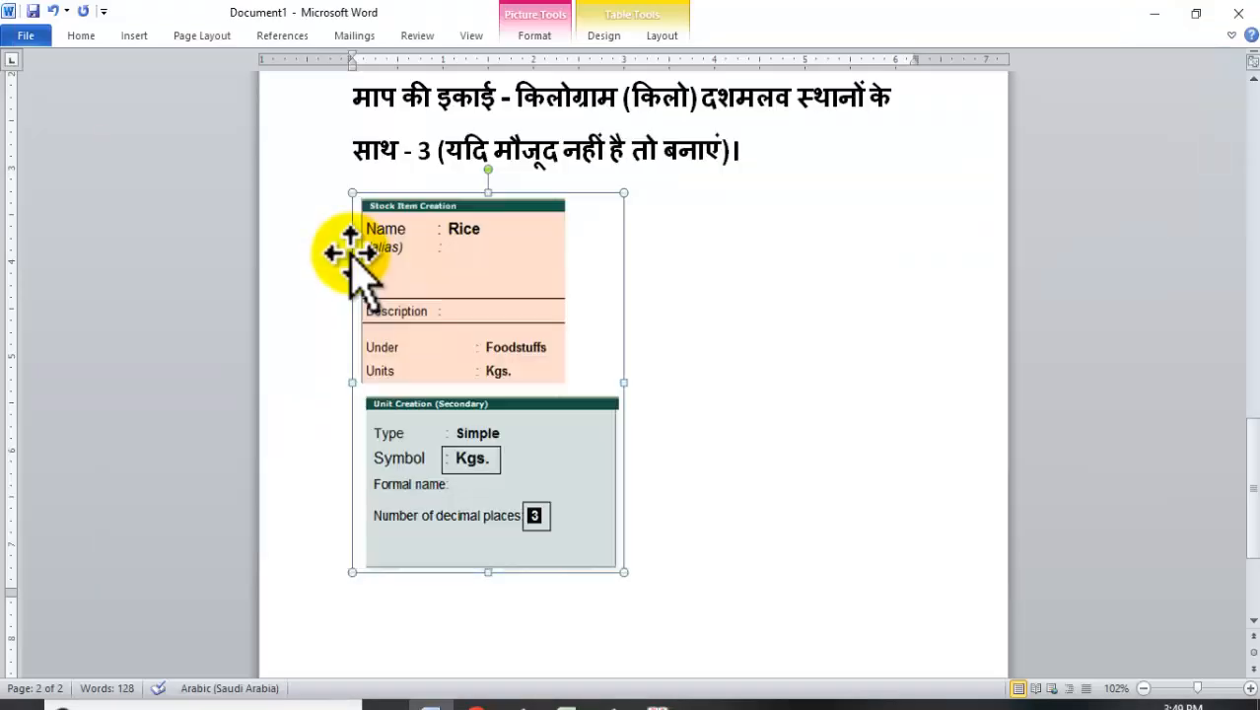
scroll(519, 479, down, 4)
scroll(534, 458, up, 5)
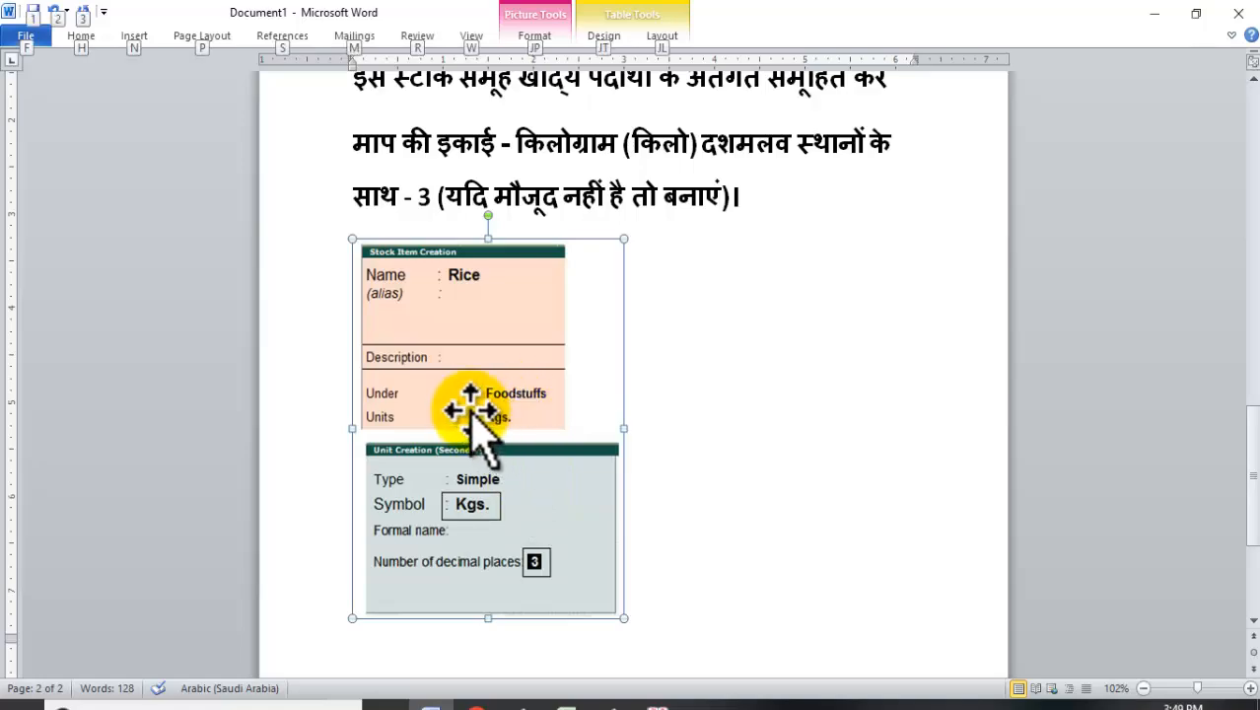
key(alt+Tab)
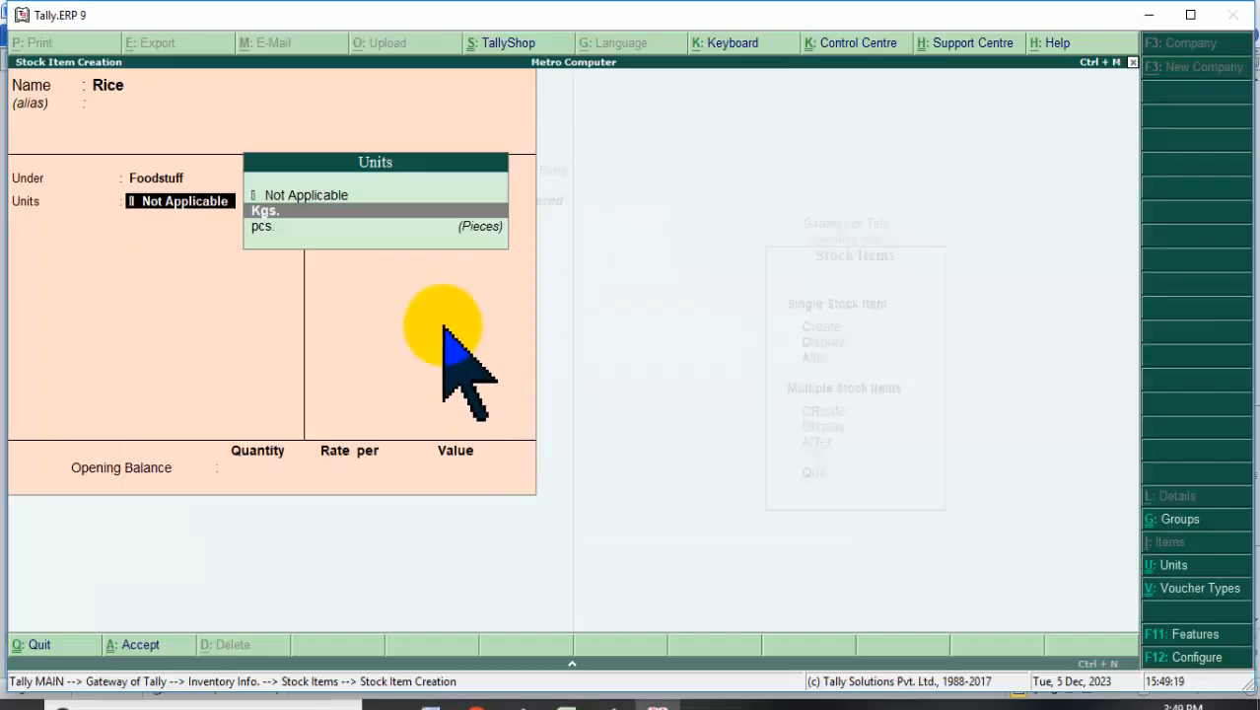
key(Return)
key(Return)
key(Return)
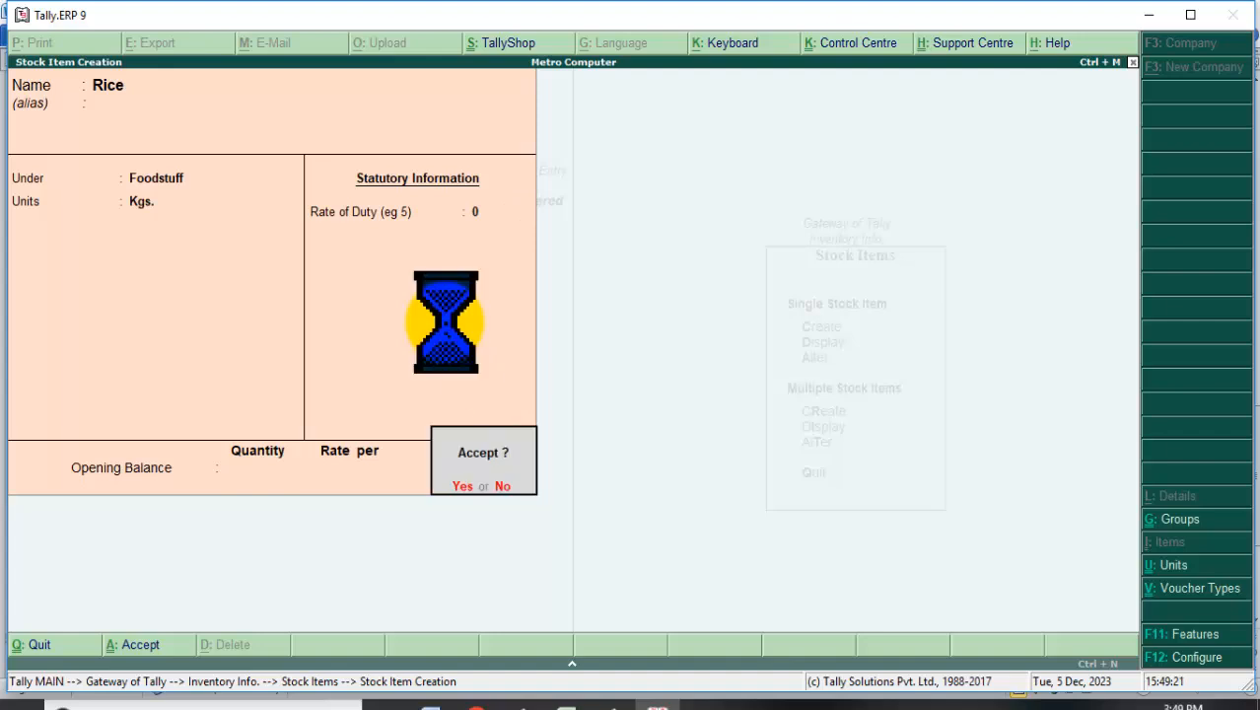
key(Return)
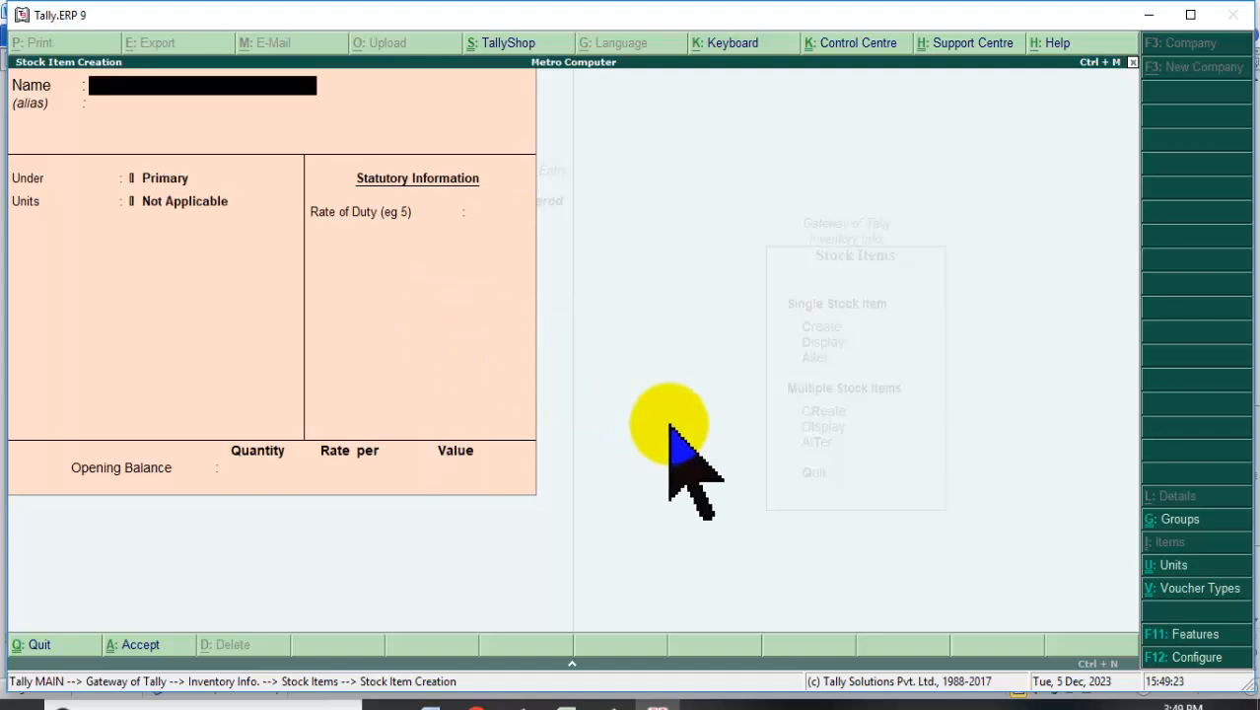
- Leave stock item creation, open a purchase accounting voucher, and review the item quantities and rates table in the Word document
key(Escape)
key(Escape)
key(Escape)
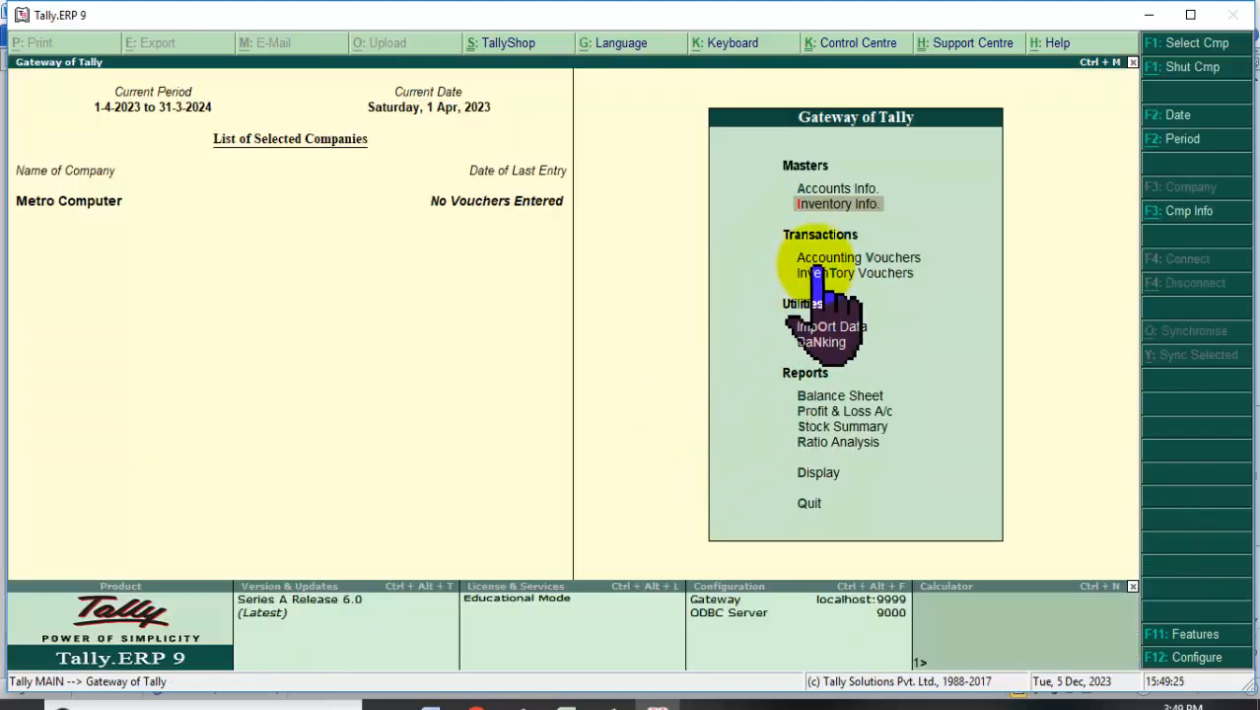
click(814, 260)
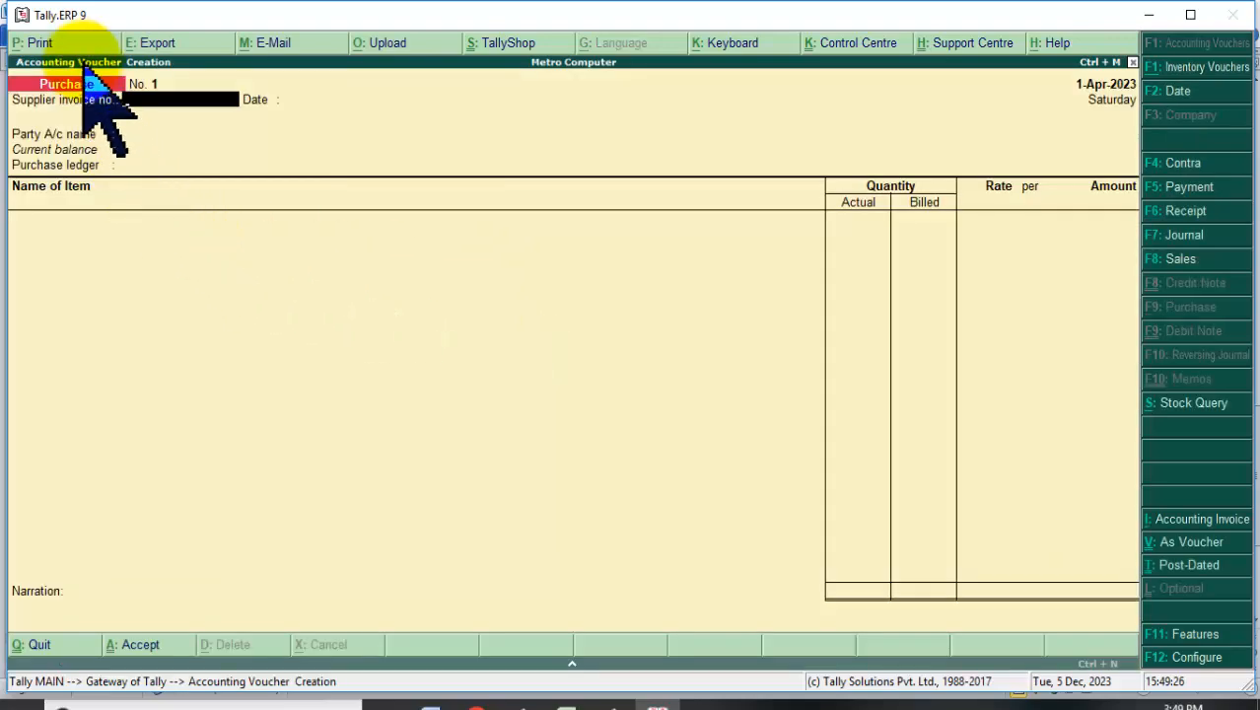
key(alt+Tab)
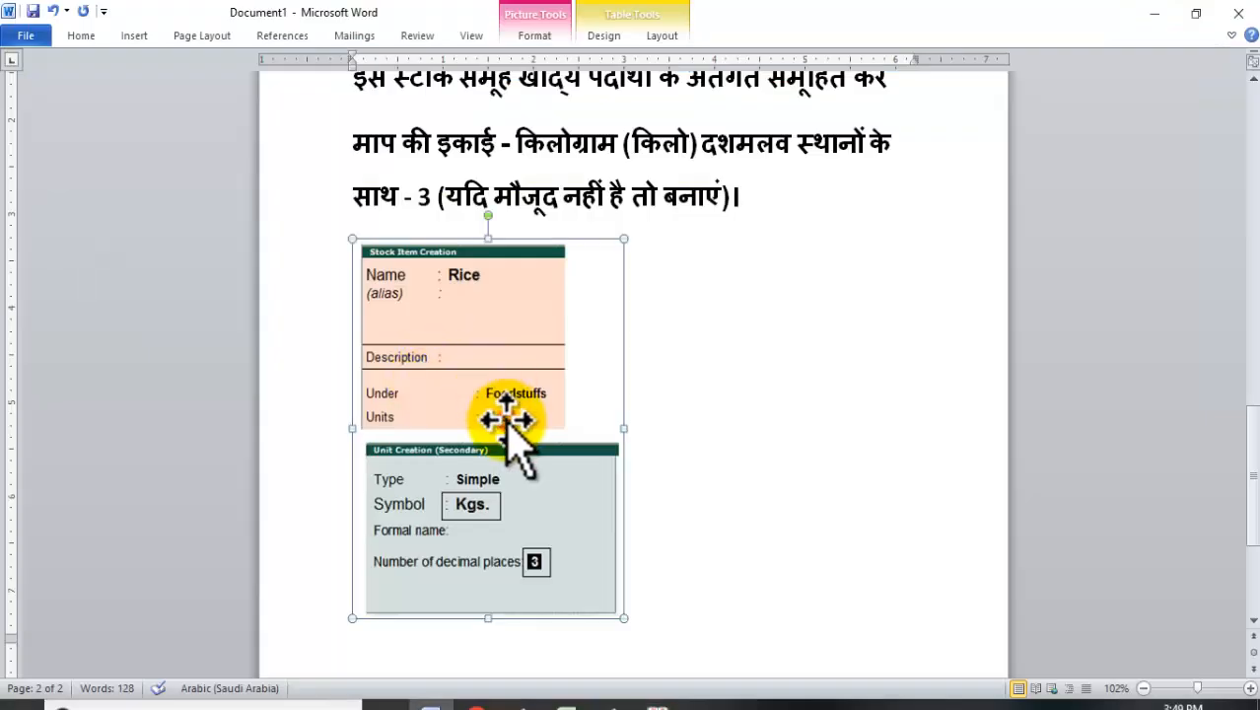
scroll(751, 394, up, 12)
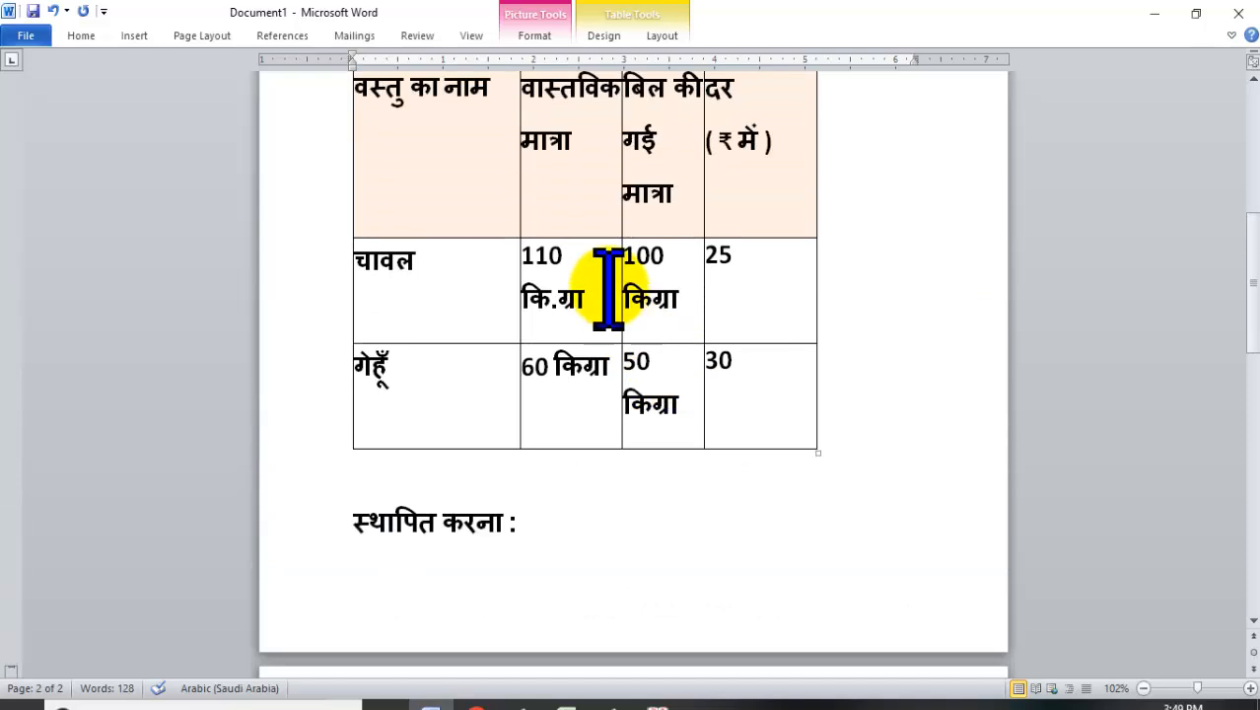
scroll(608, 288, up, 2)
click(426, 401)
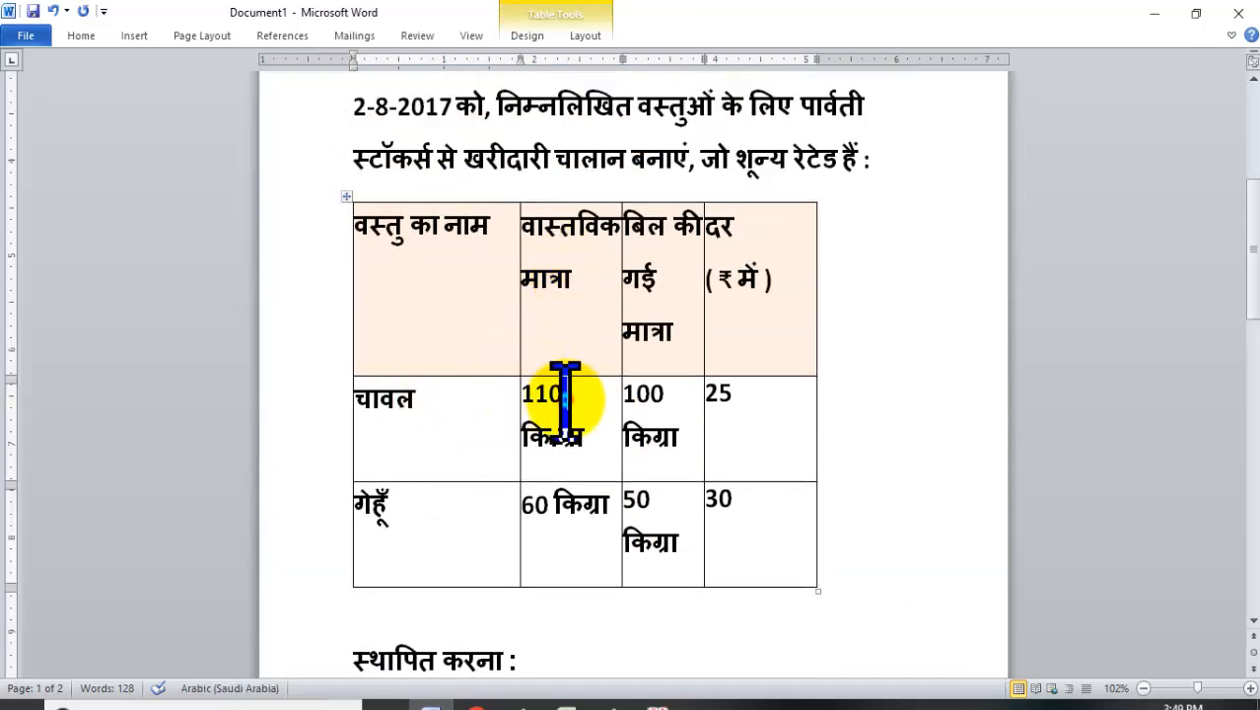
key(alt+Tab)
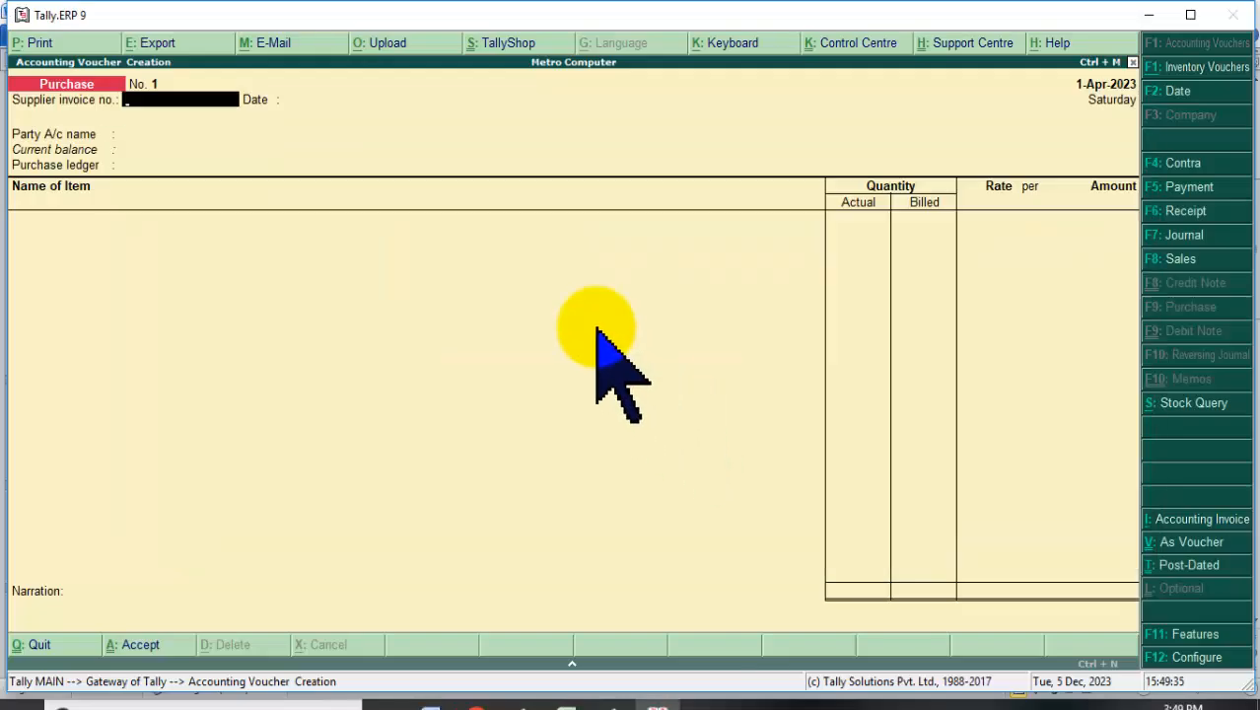
- Leave the supplier invoice number and date blank, and set Cash as the party account and Purchase Ledger as the purchase ledger
key(Return)
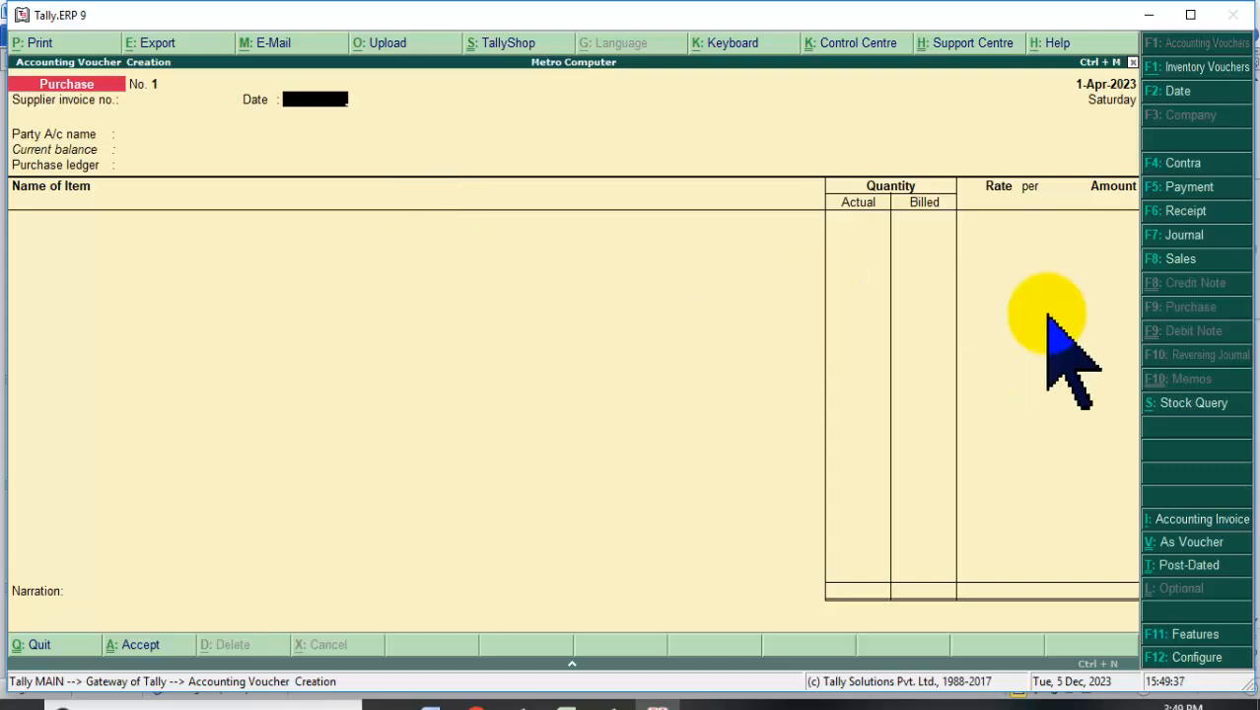
key(Return)
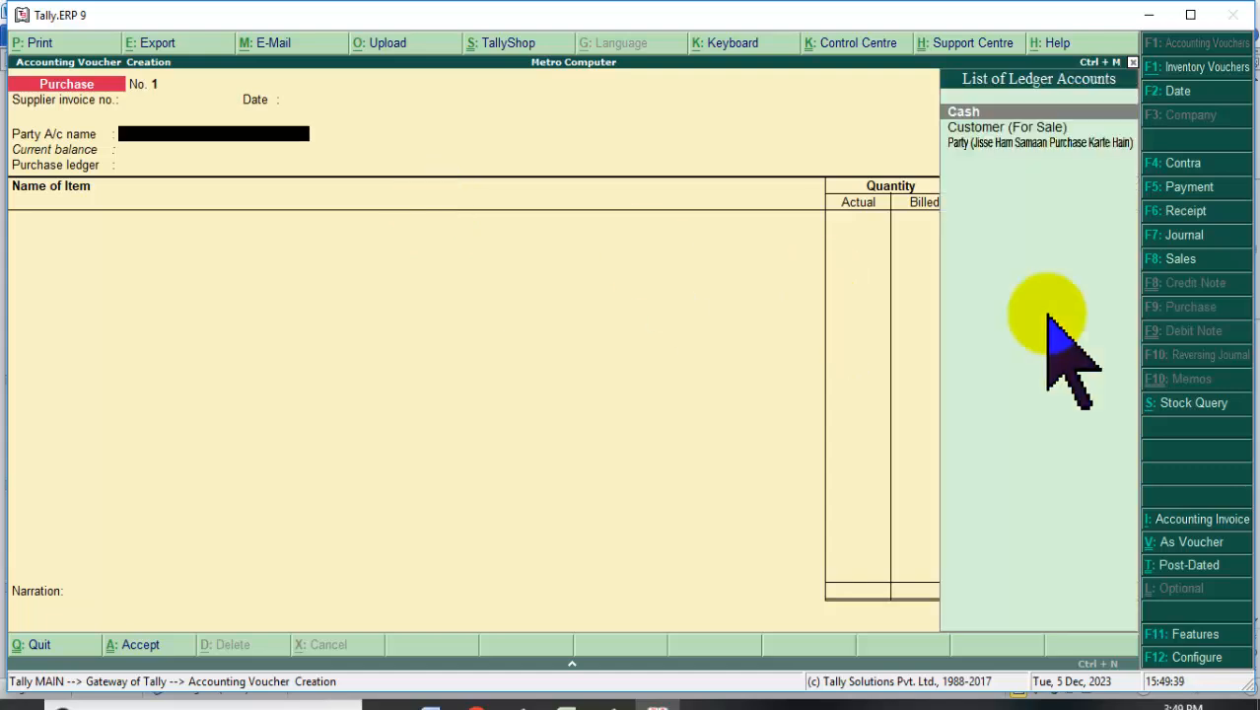
key(Return)
key(Return)
key(Return)
key(Return)
key(Return)
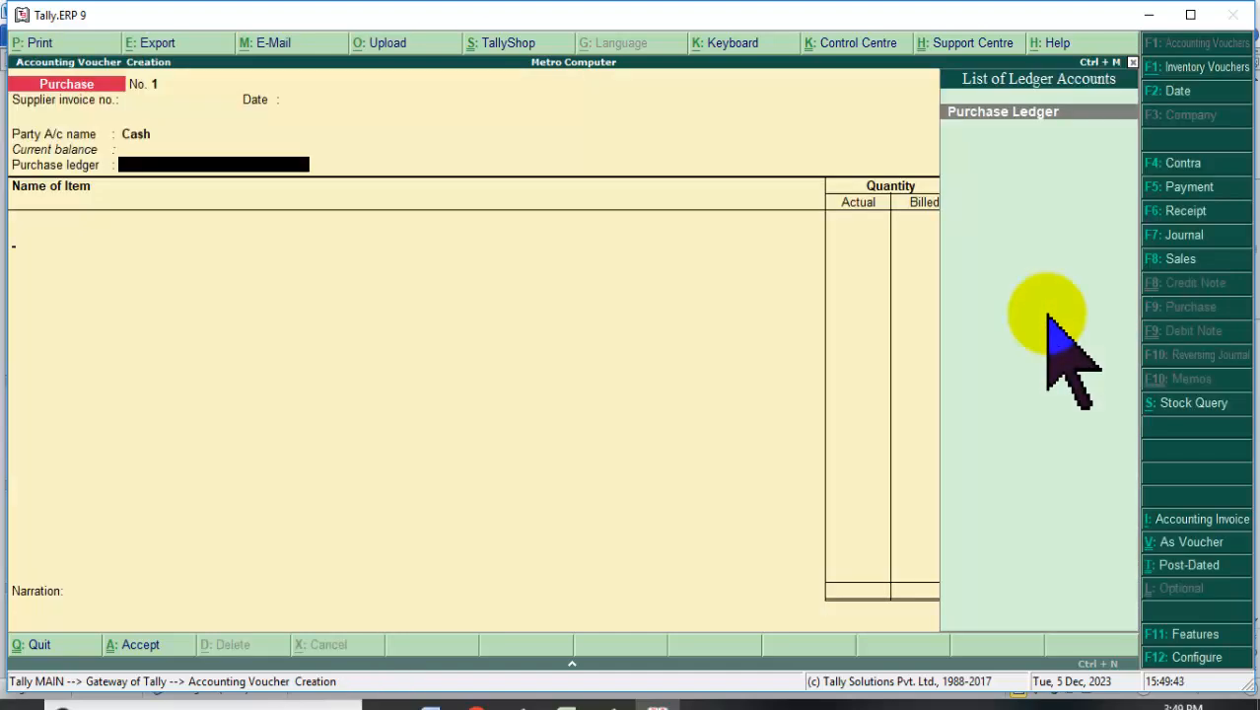
key(Return)
- Add Rice as the first item of the purchase voucher with an actual quantity of 110 Kgs., referring to the Word table
key(Down)
key(Down)
key(Down)
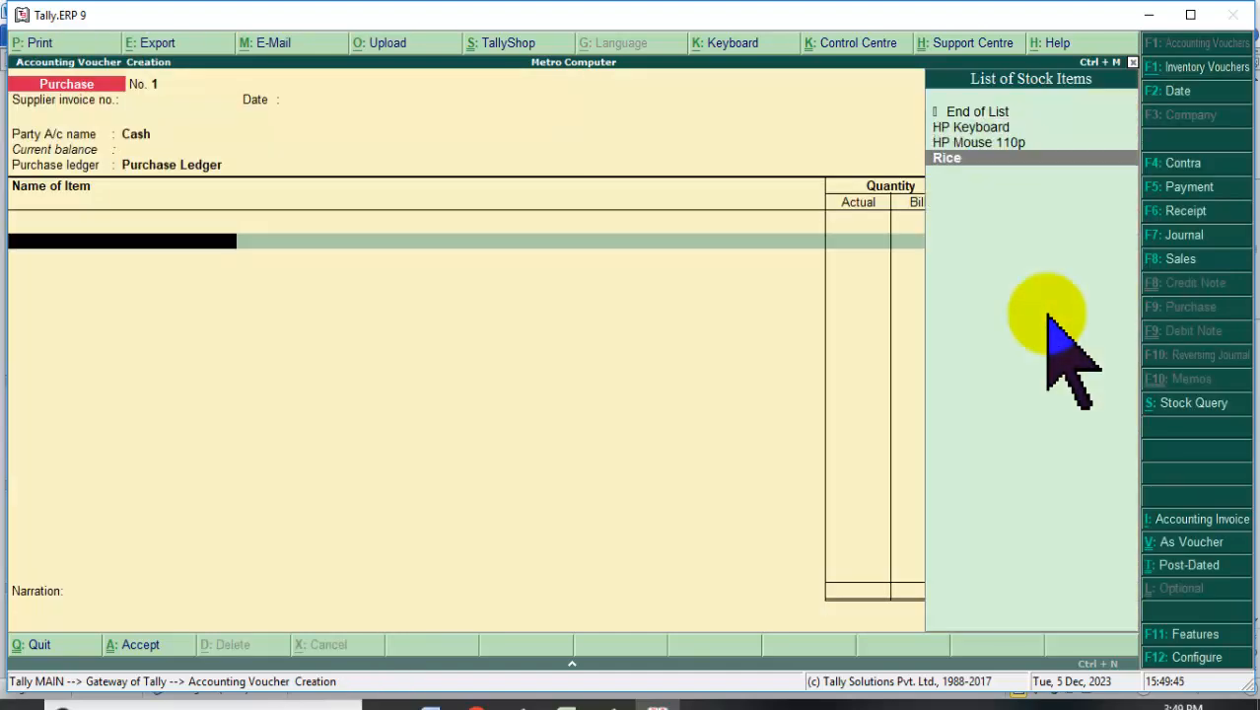
key(Return)
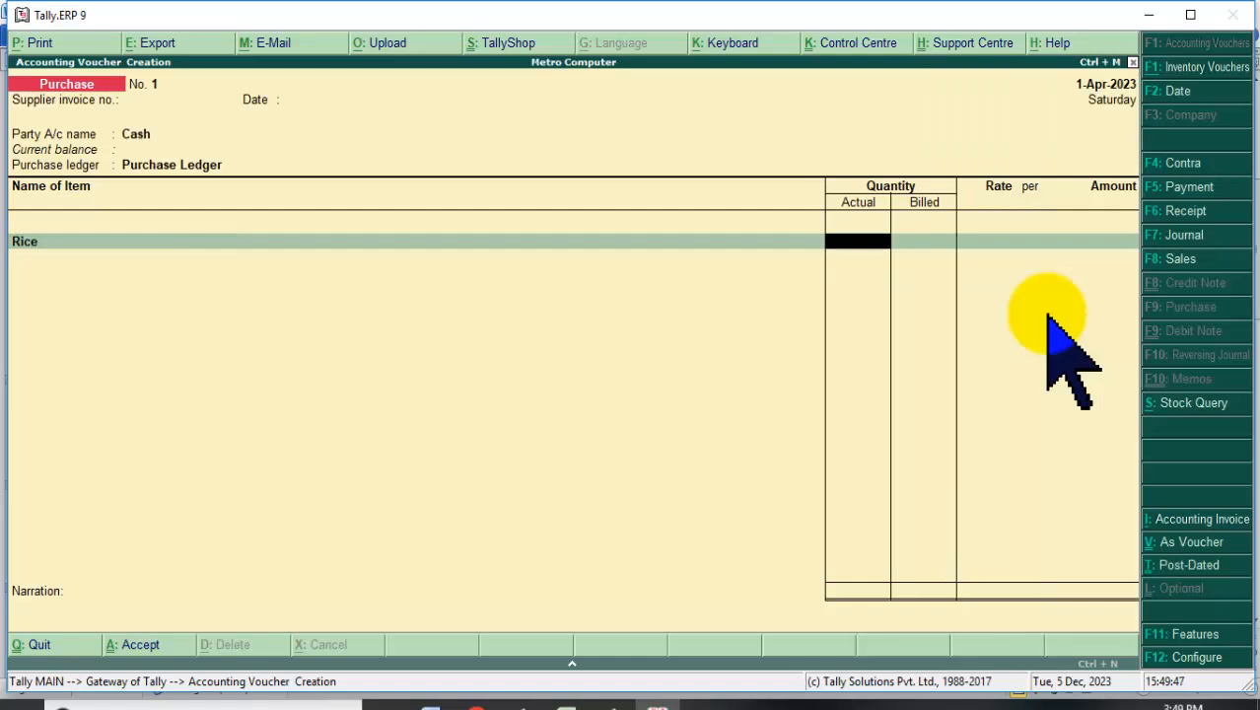
key(alt+Tab)
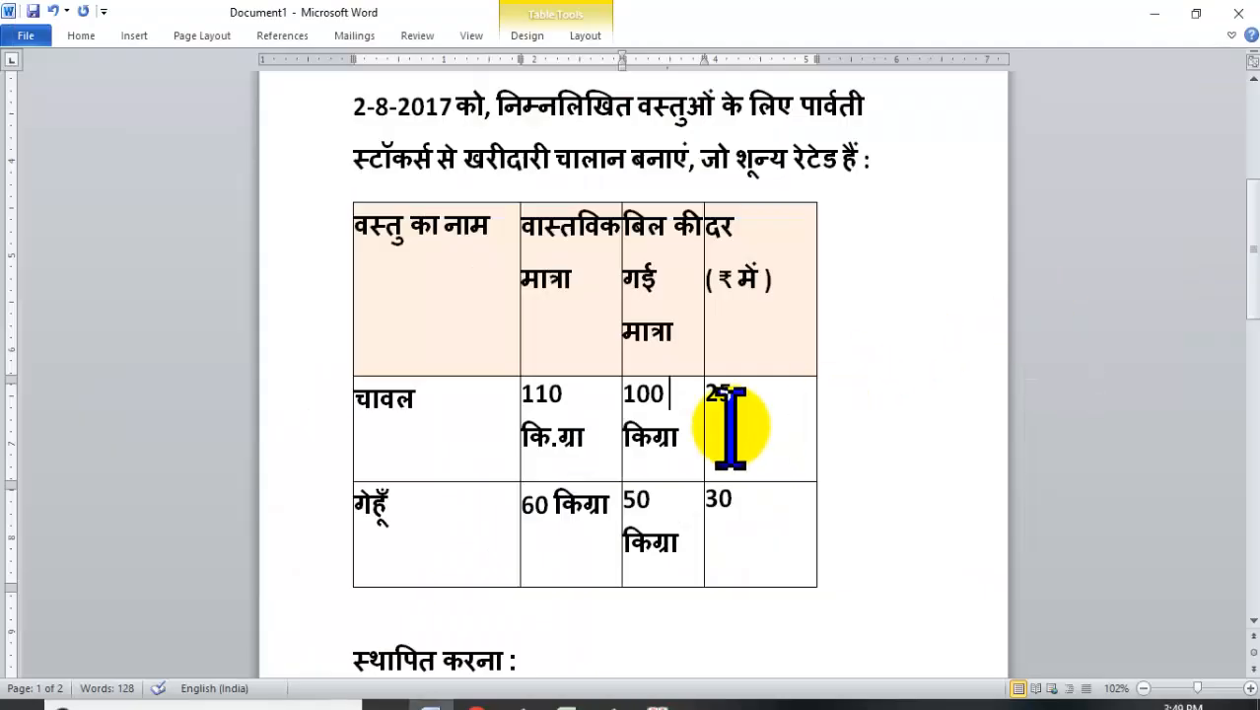
key(alt+Tab)
text(110)
key(Return)
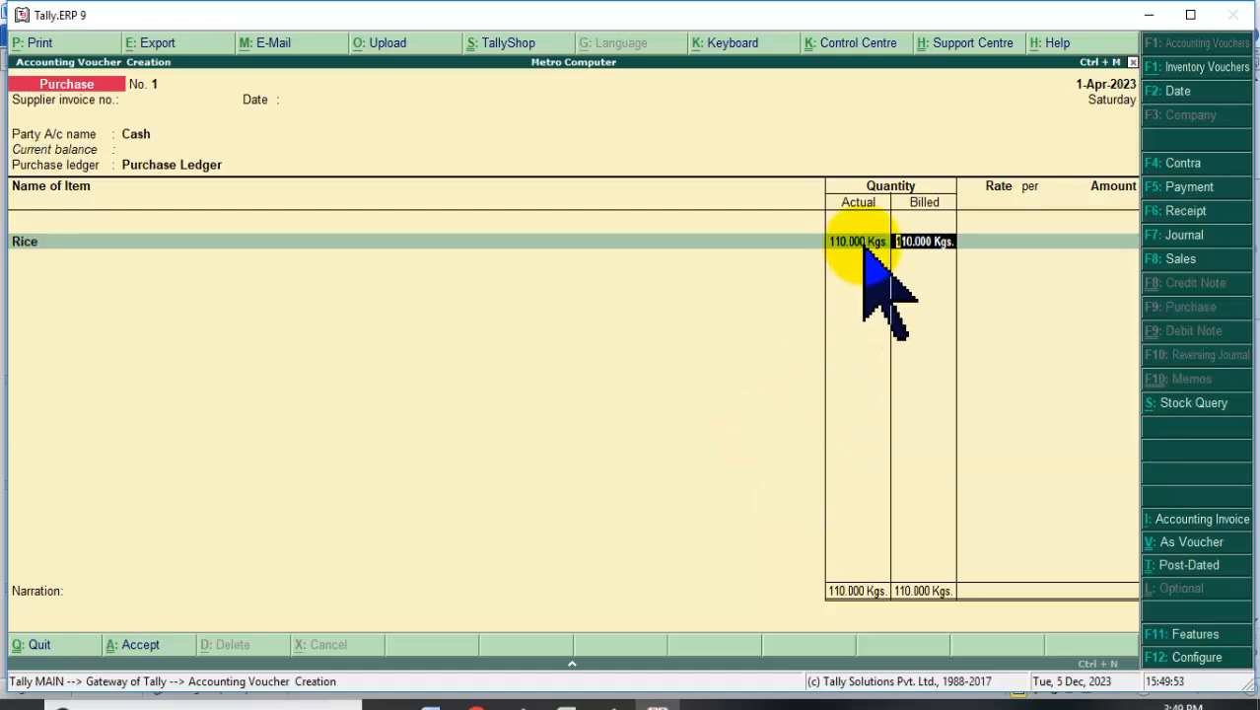
- Consult the Word table and set the Rice line's billed quantity to 100 Kgs. and its rate to 25.00 per Kgs
key(alt+Tab)
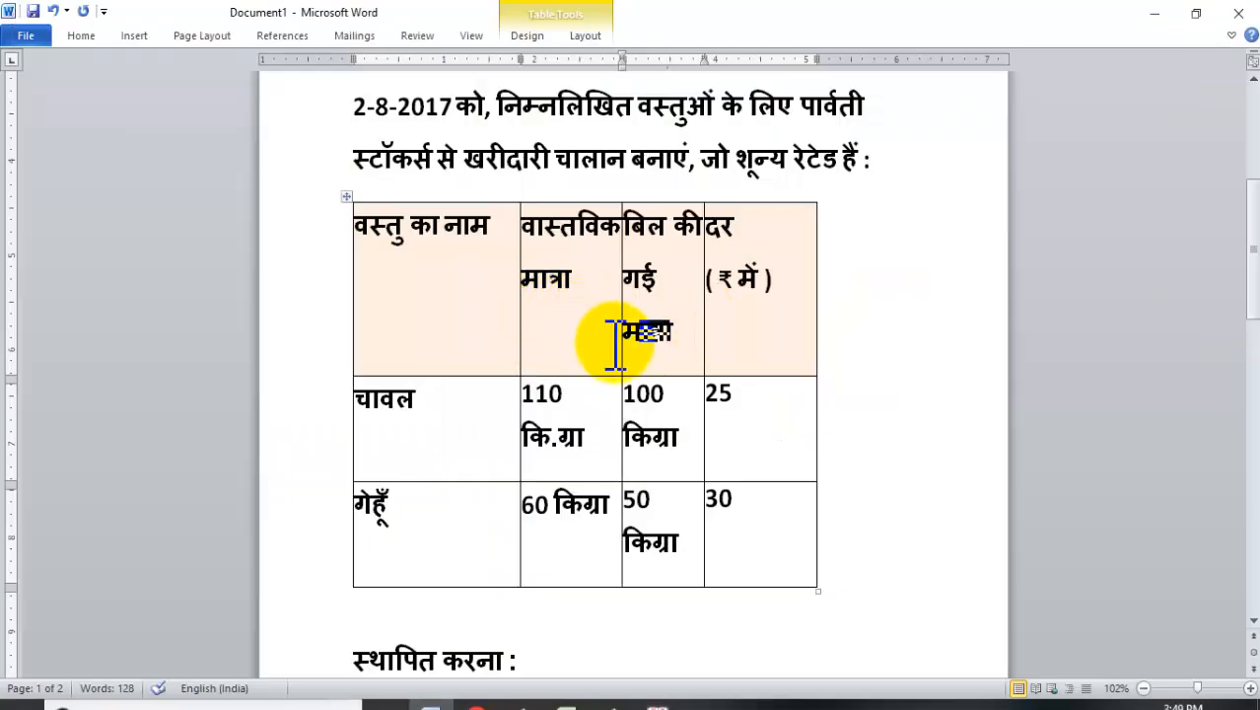
key(alt+Tab)
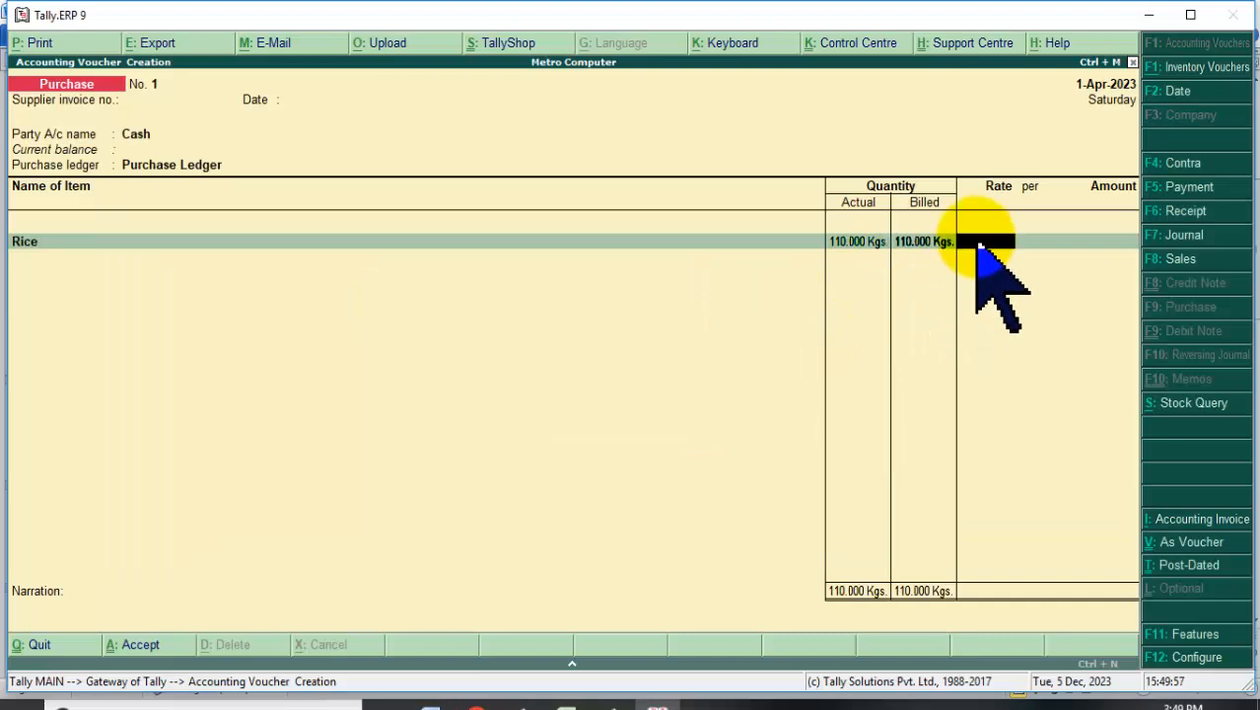
key(alt+Tab)
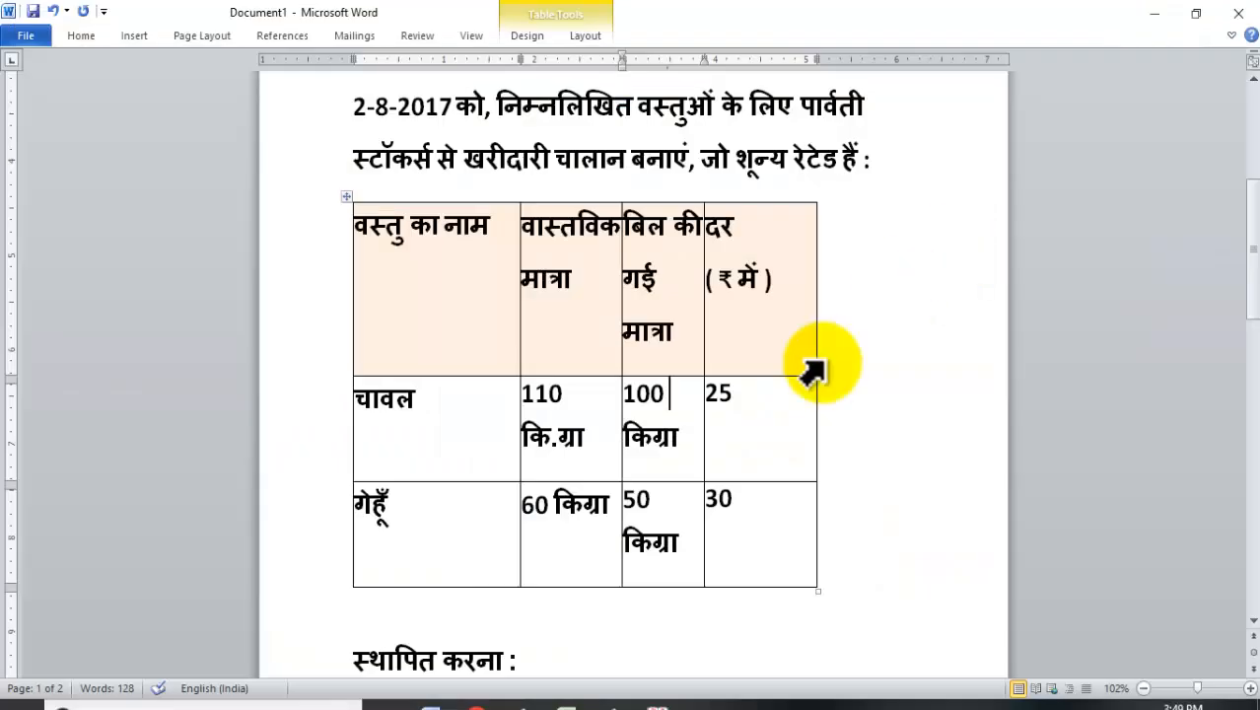
key(alt+Tab)
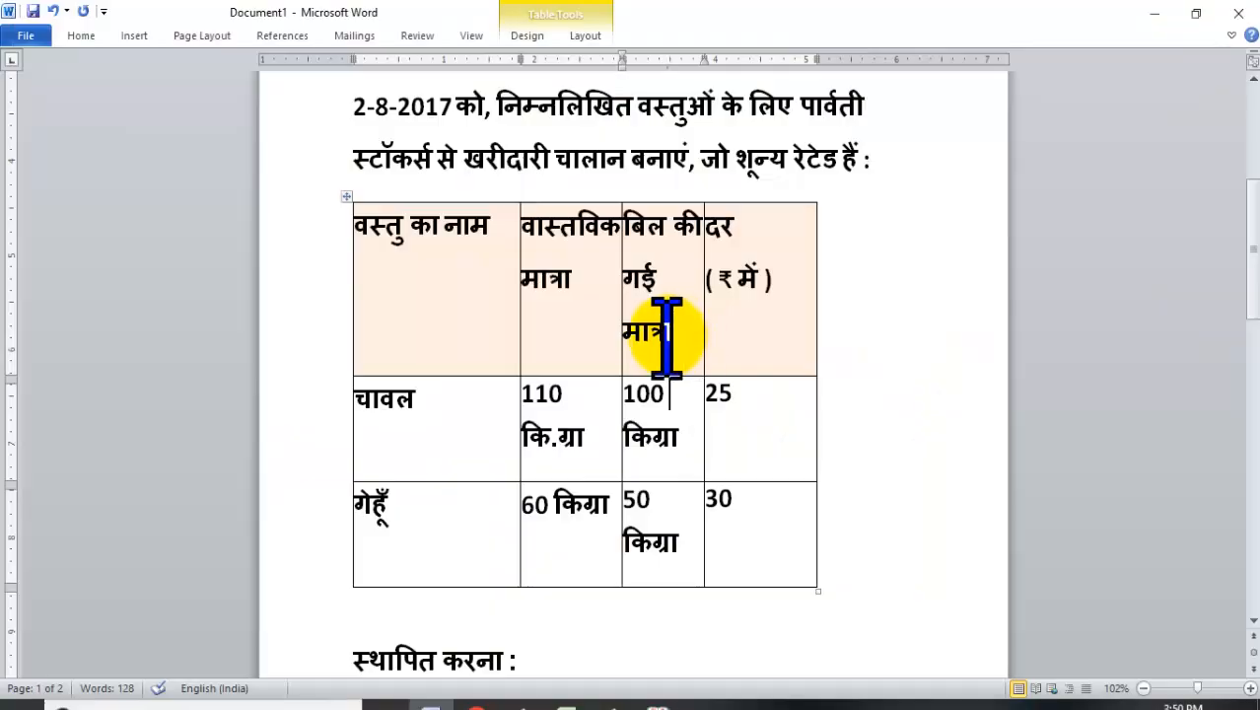
key(alt+Tab)
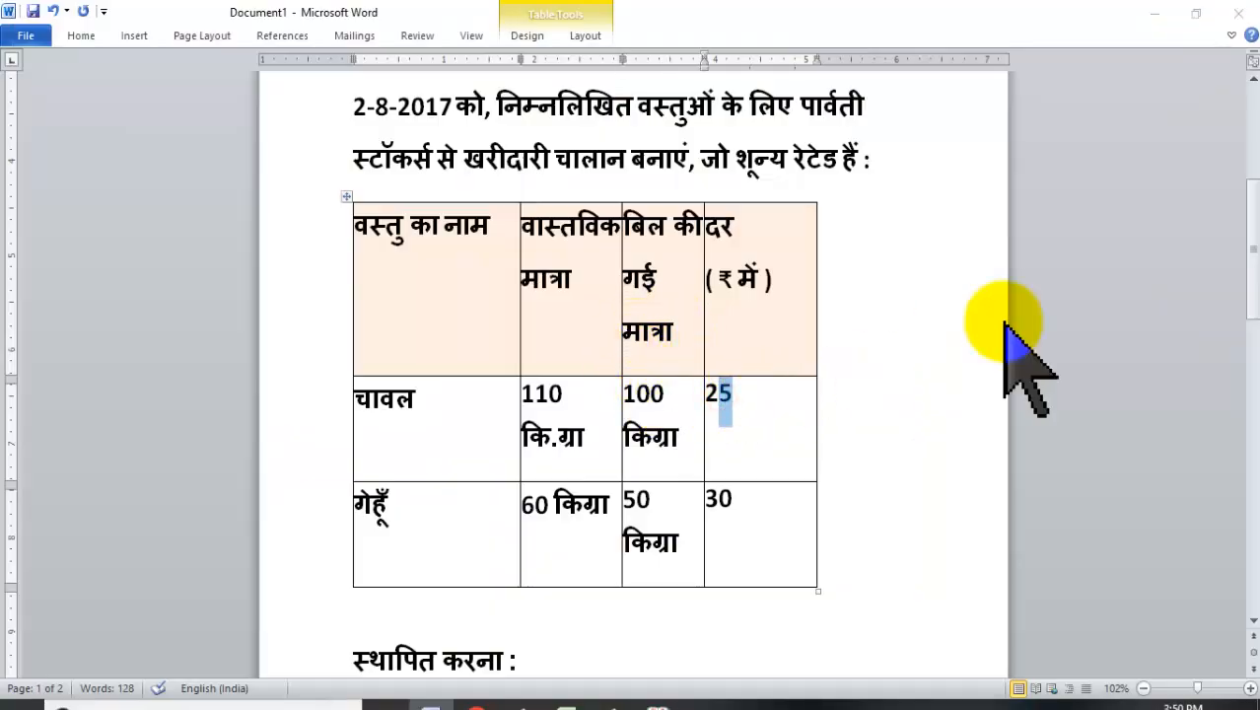
key(alt+Tab)
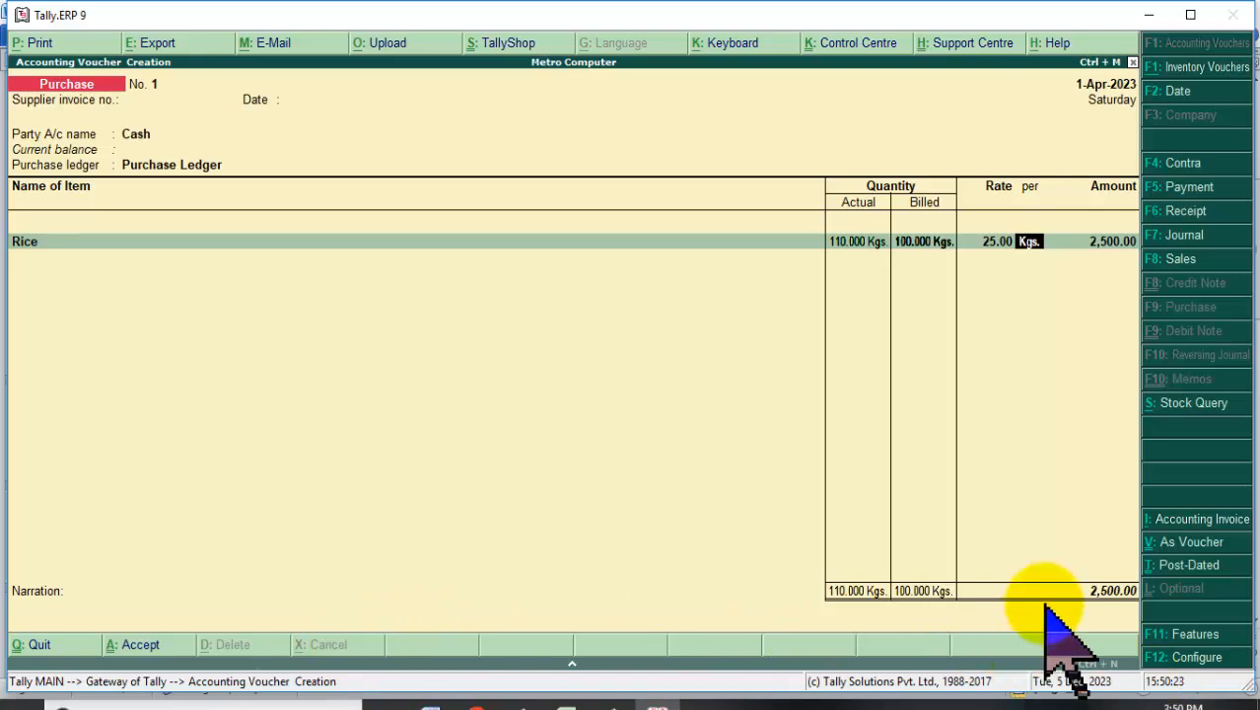
- Check the Rice amount by computing 100*25 in the built-in calculator, and accept the item line
key(ctrl+n)
click(779, 681)
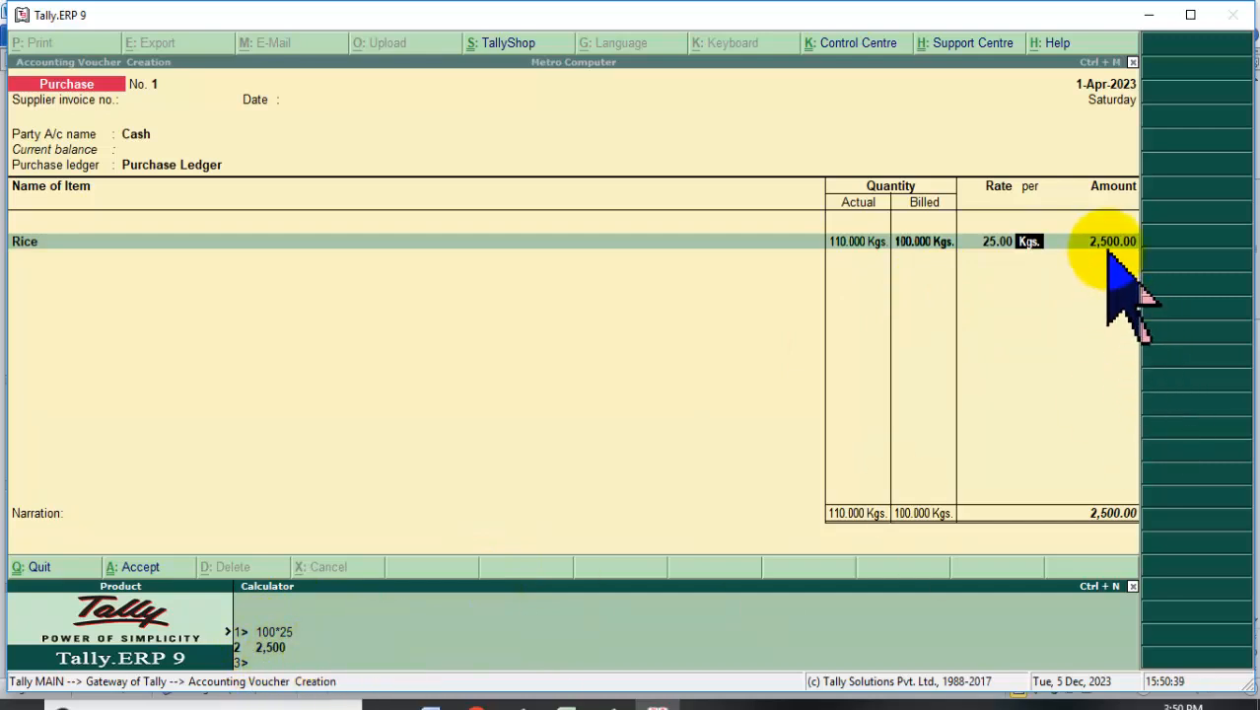
click(1070, 246)
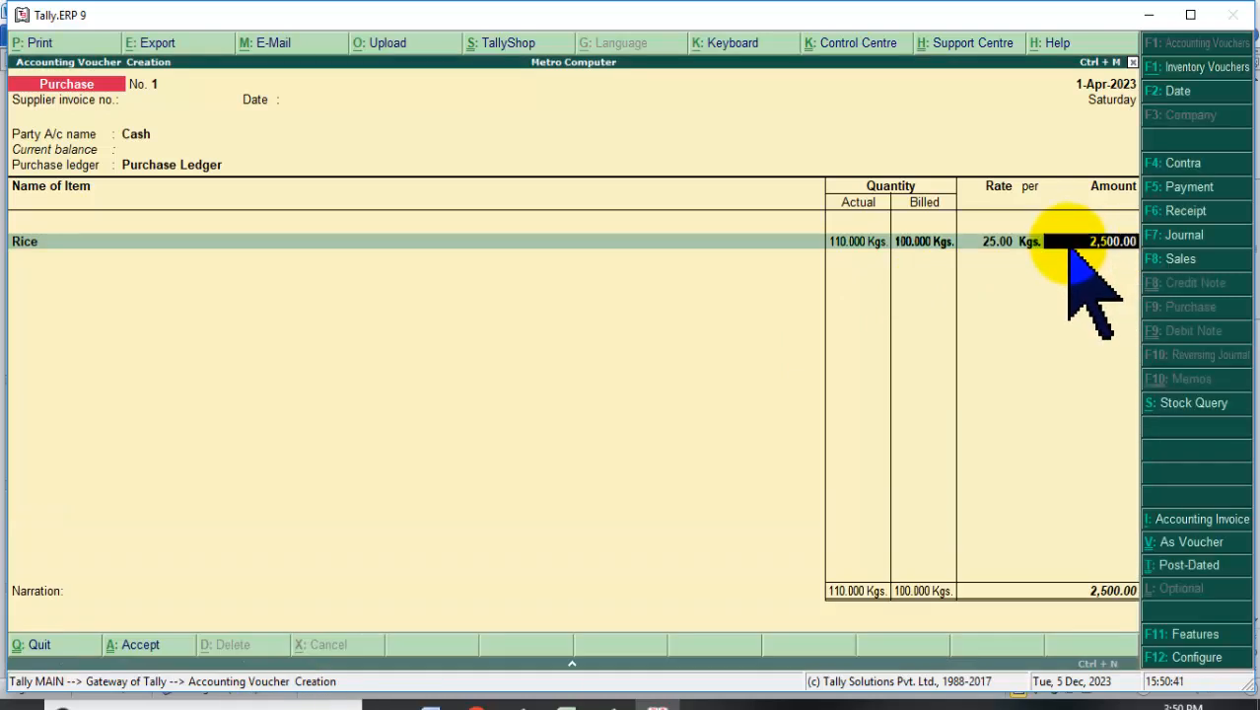
key(Return)
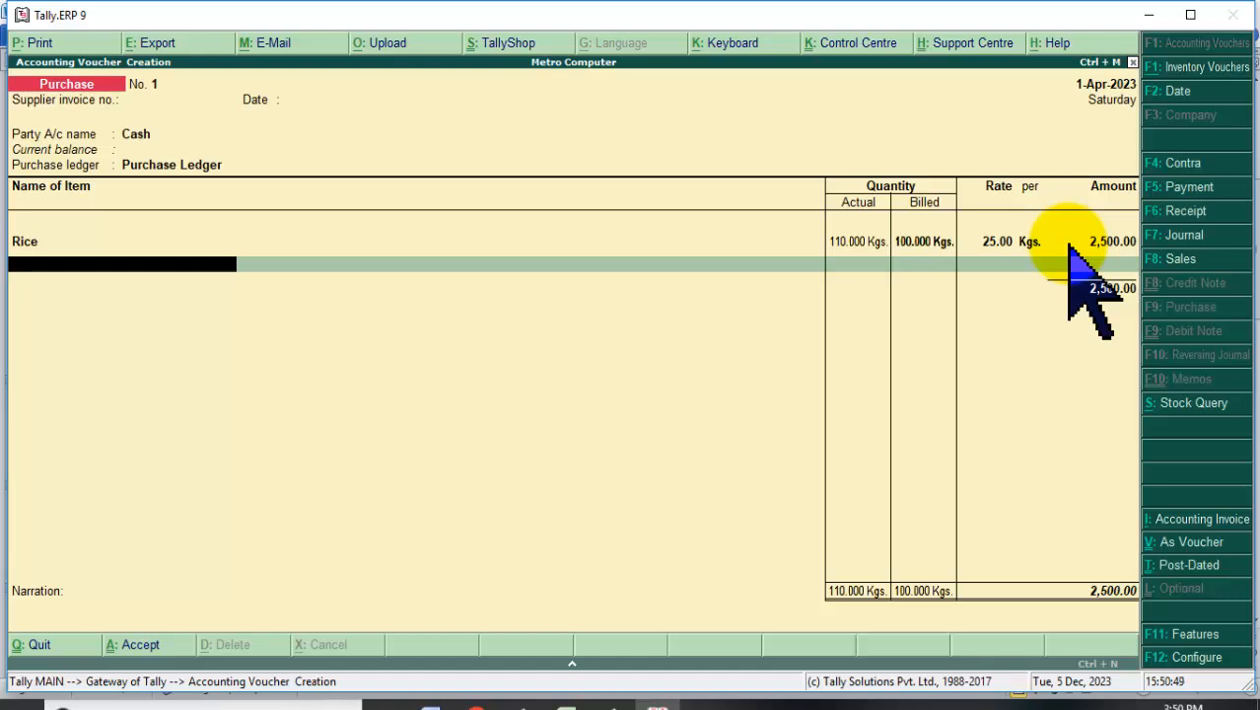
click(614, 704)
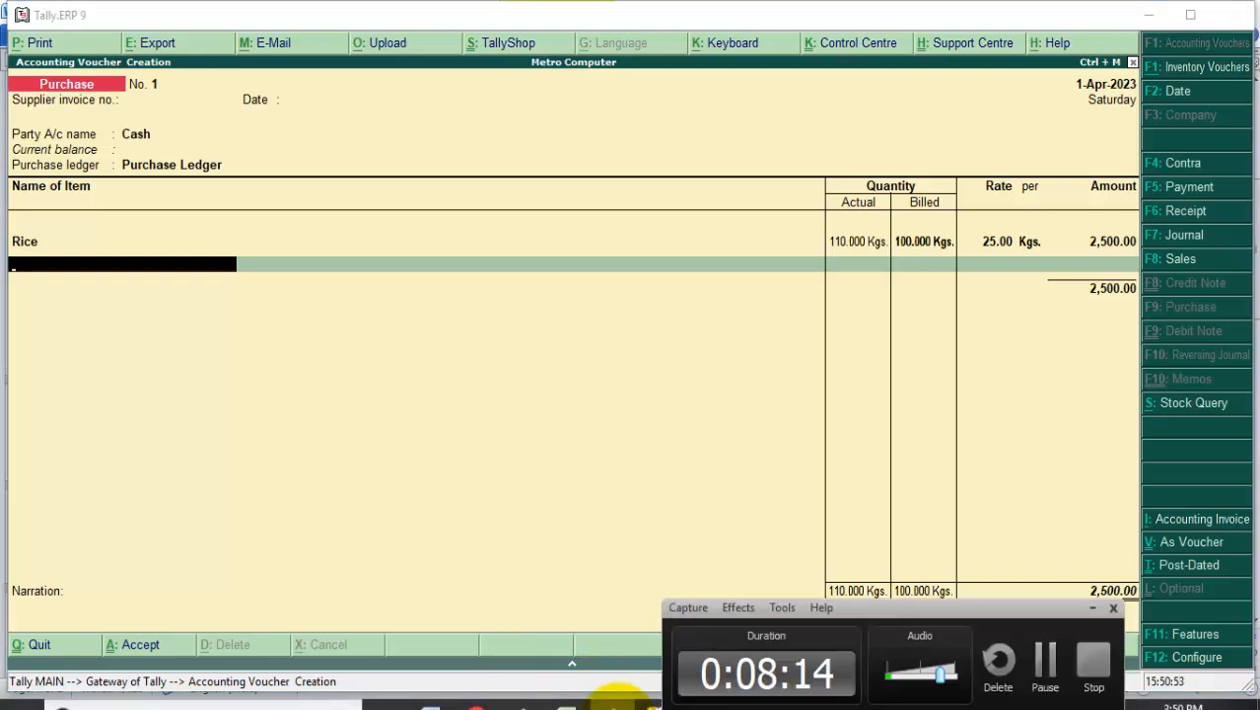
click(614, 702)
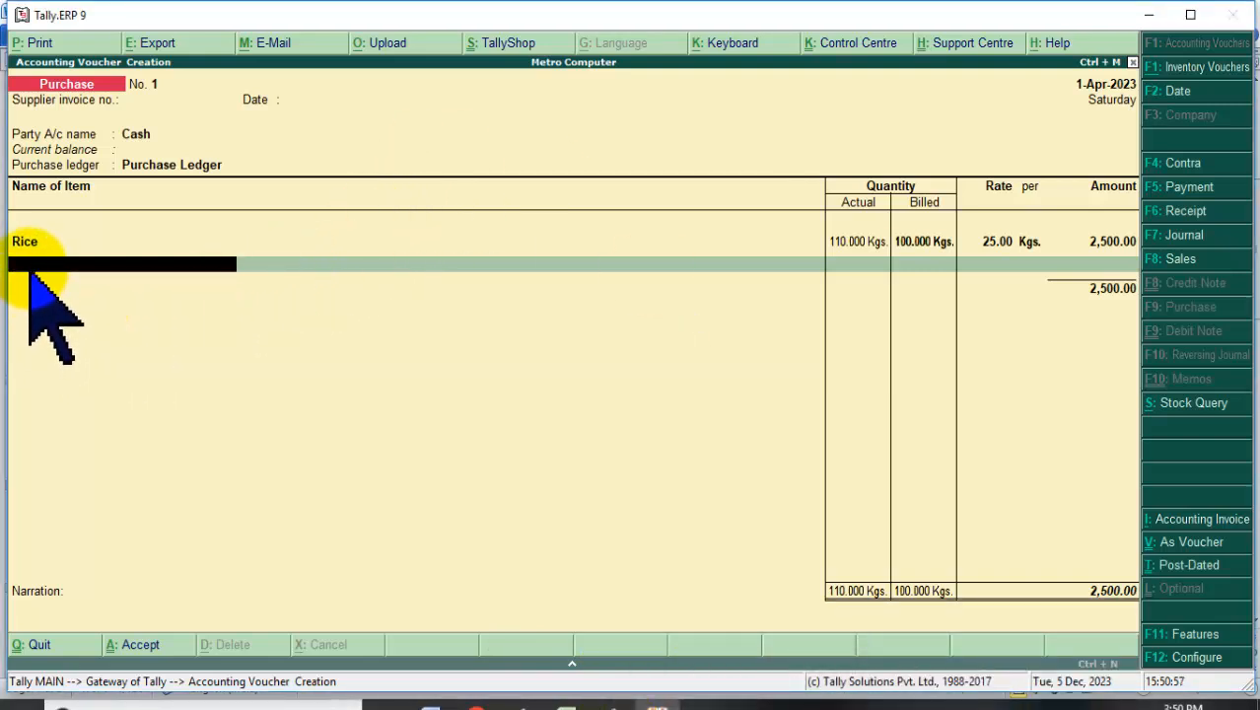
key(alt+c)
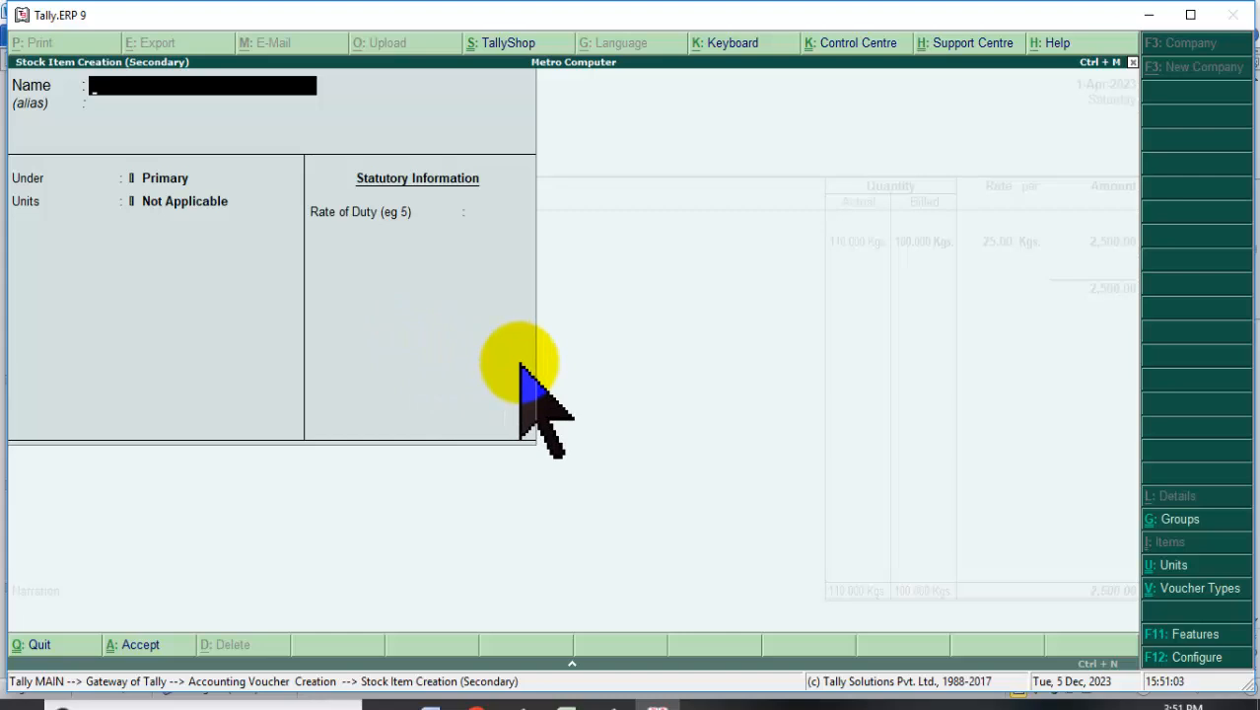
key(Escape)
key(Return)
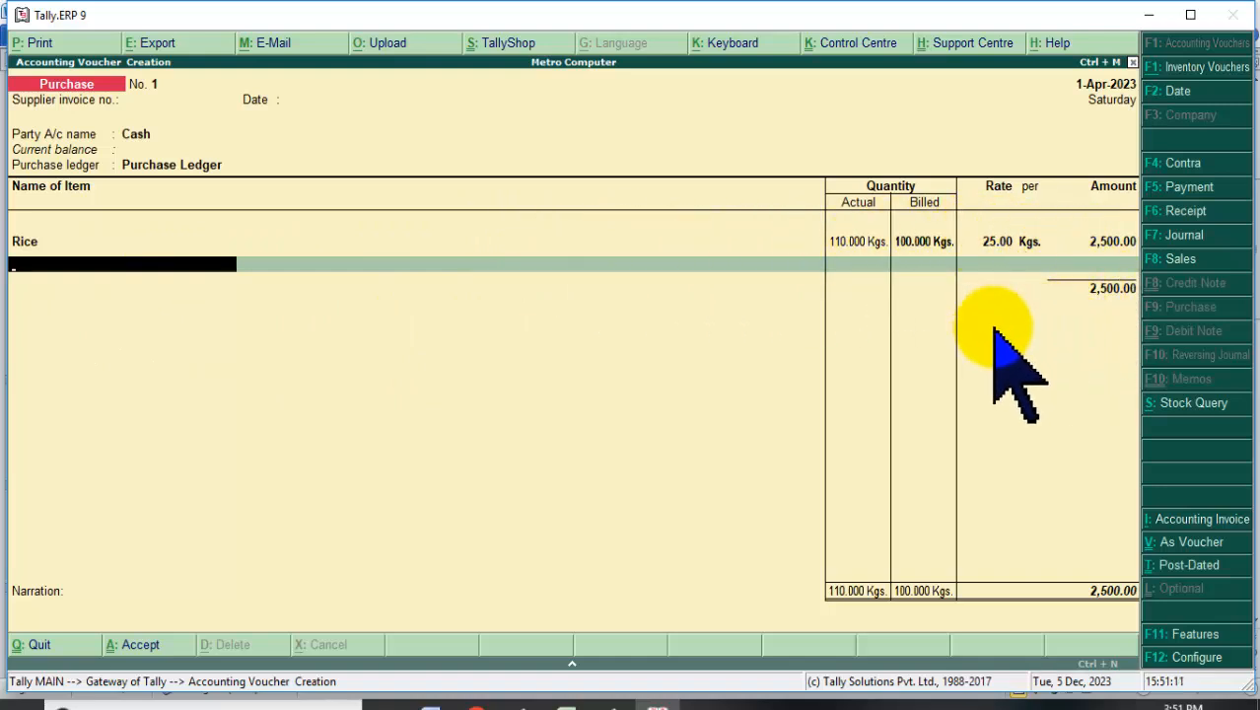
- Start creating a new stock item from the purchase voucher, and consult the Word table for the second item's name
key(alt+c)
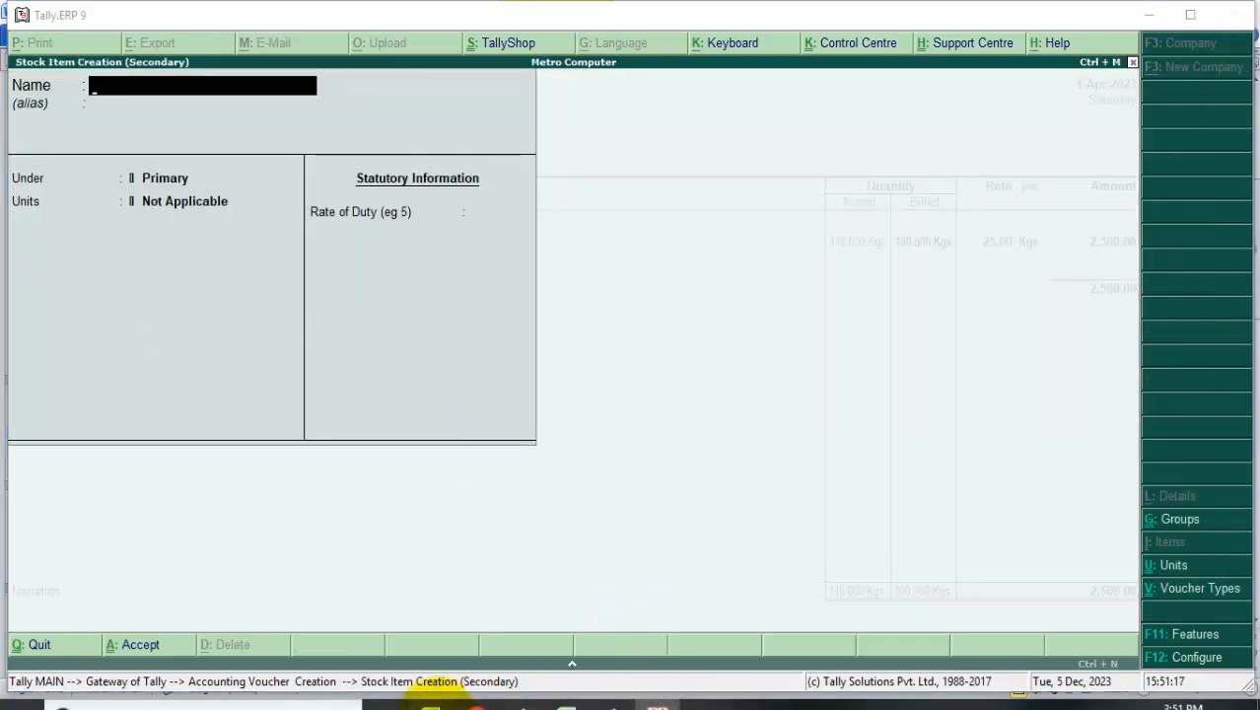
click(431, 702)
click(449, 490)
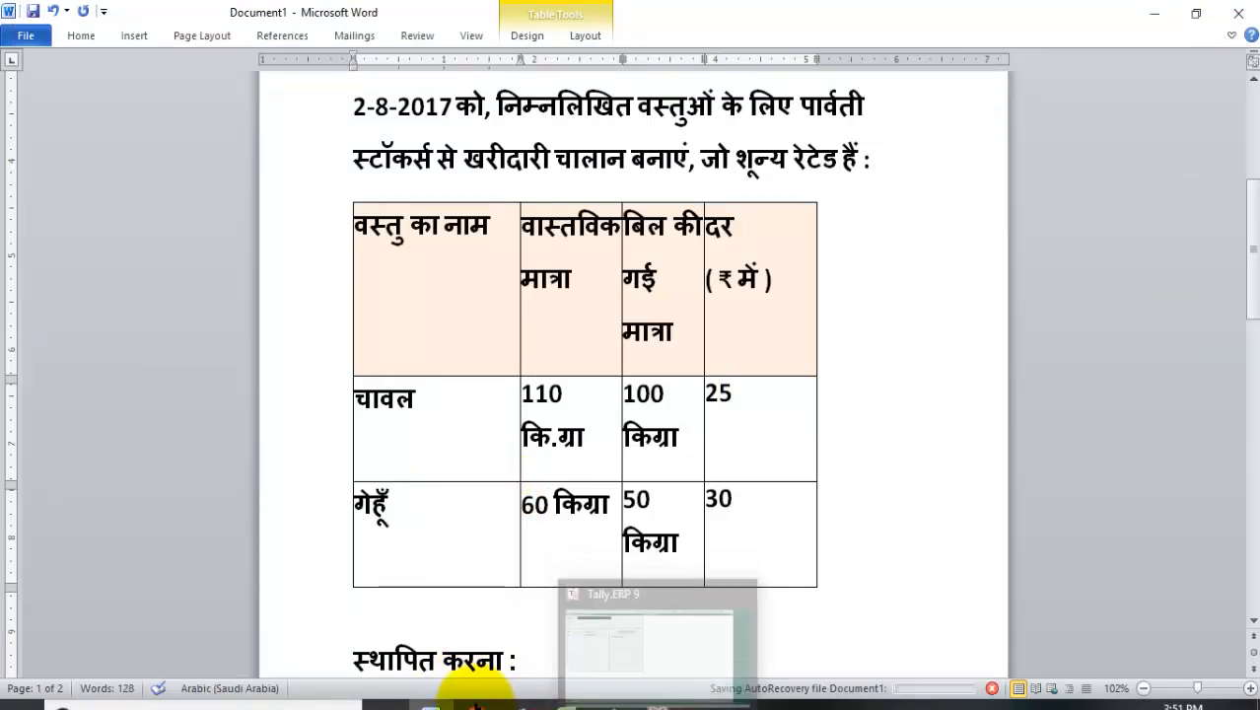
click(652, 701)
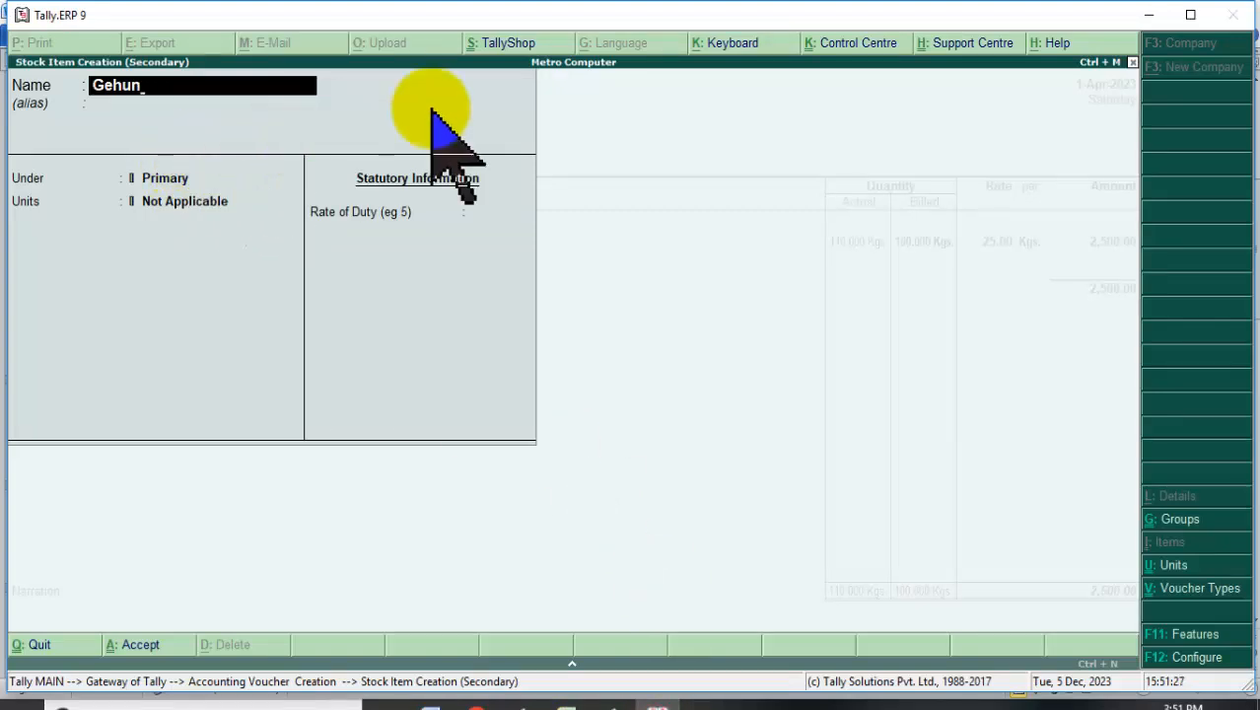
- Set Tally's keyboard language to Hindi for entering the stock item name
click(727, 44)
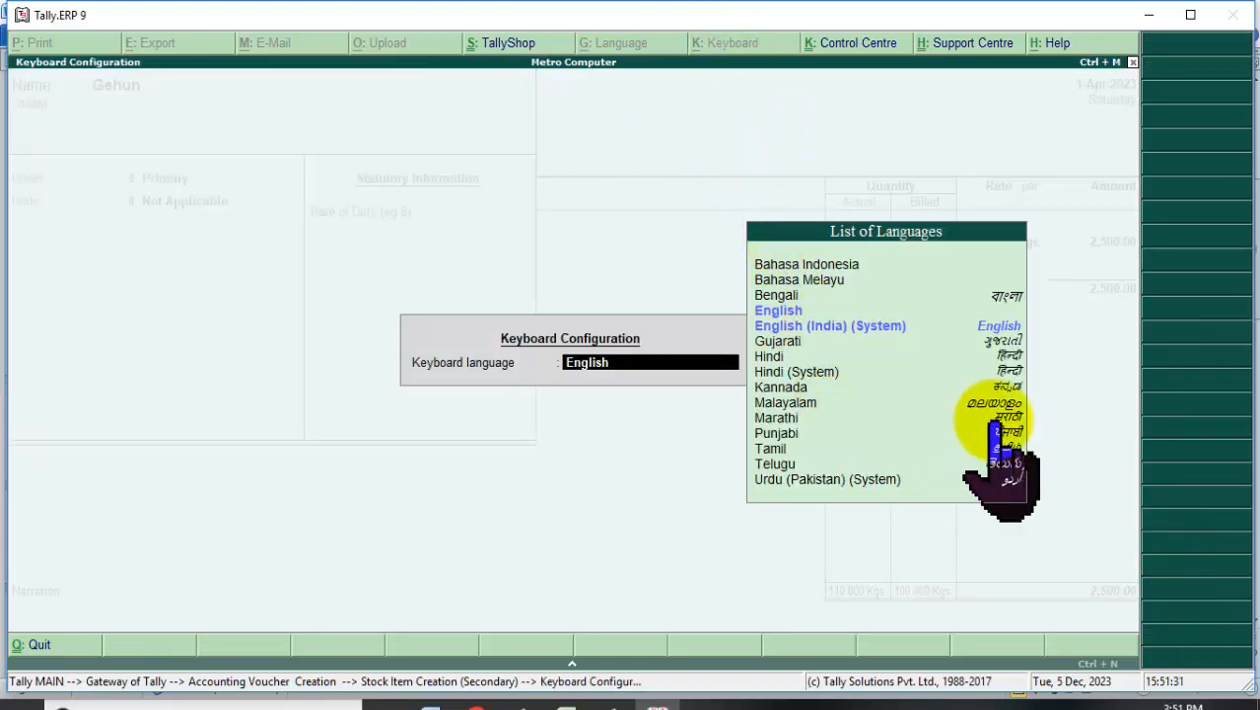
click(1006, 357)
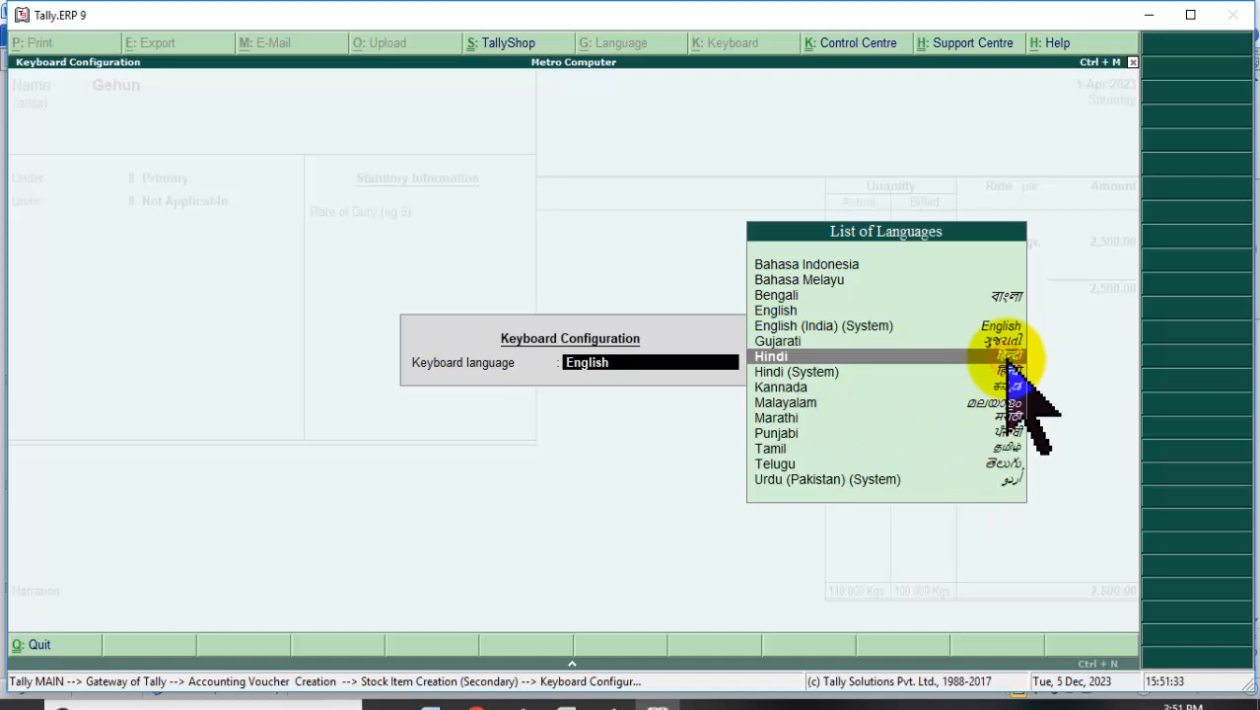
click(1006, 358)
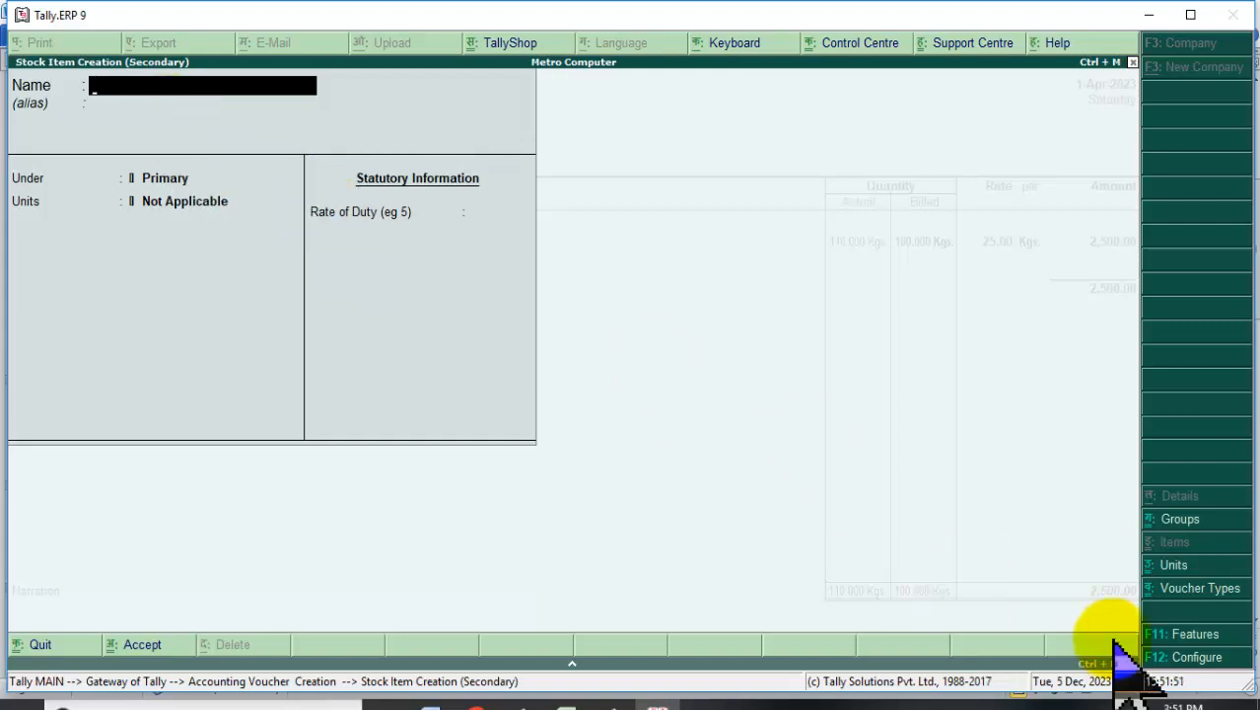
- Switch the Windows input language to Hindi with Google Input Tools and return to the stock item's name
click(1136, 704)
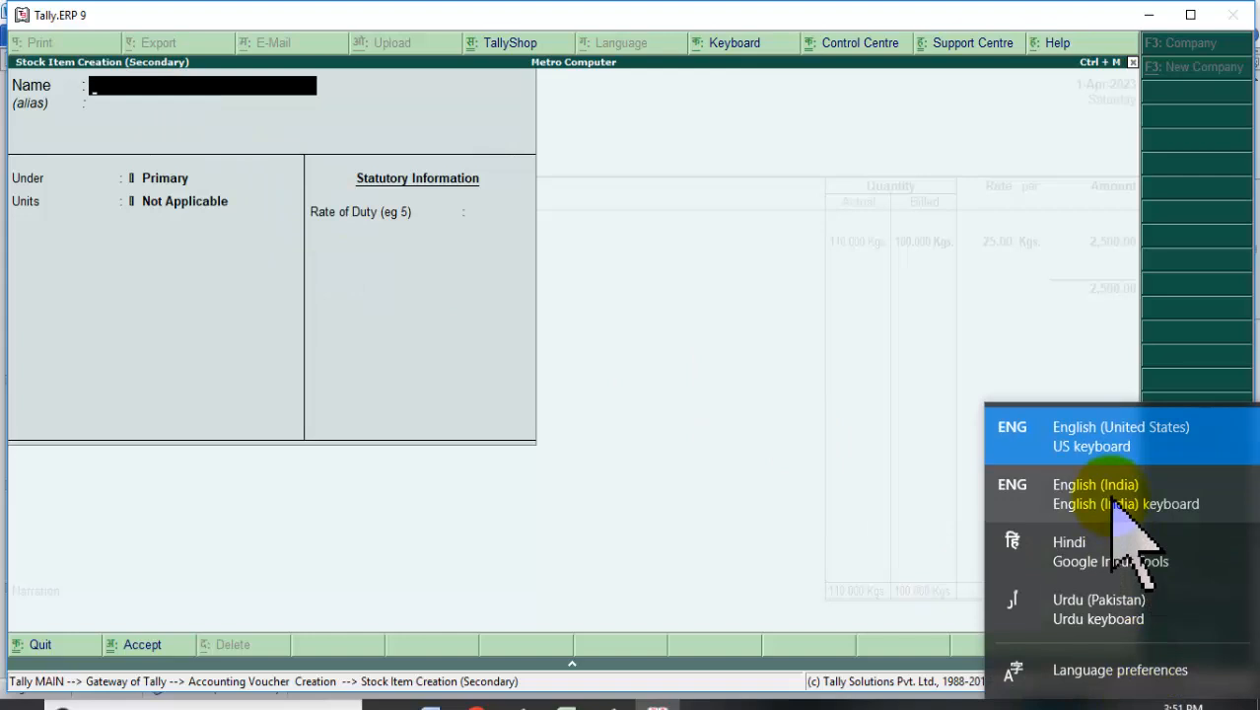
click(1112, 570)
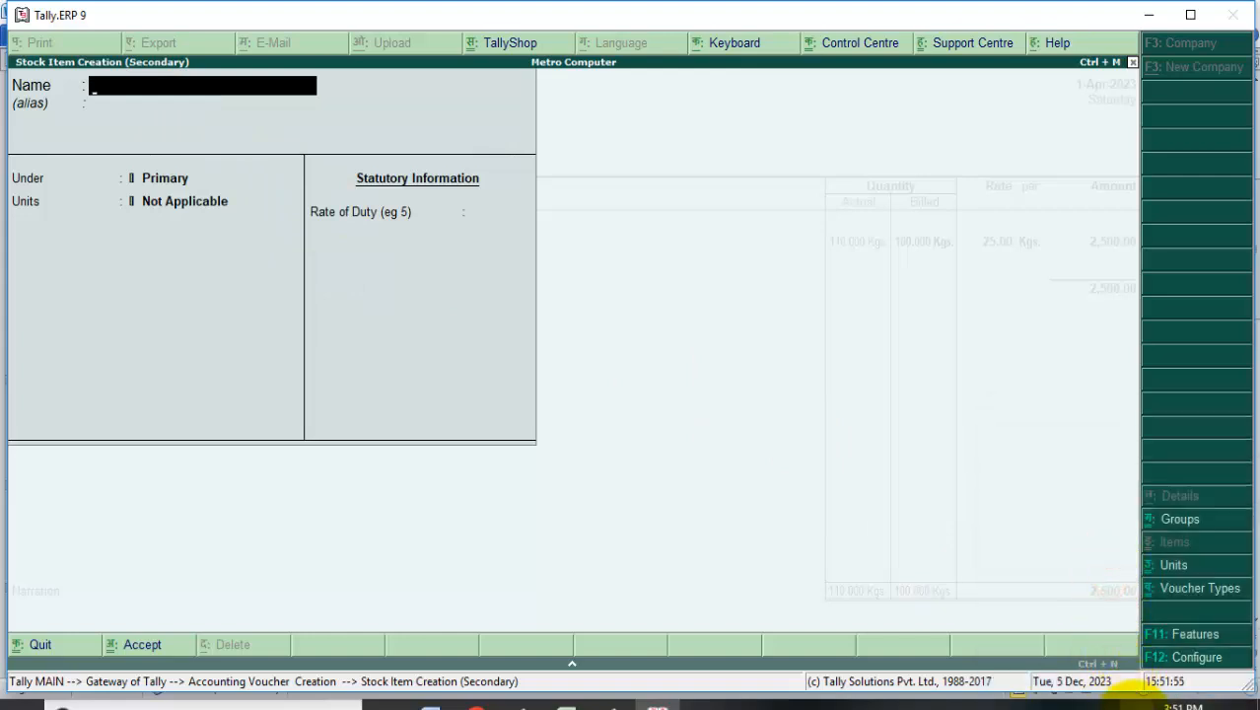
click(1132, 698)
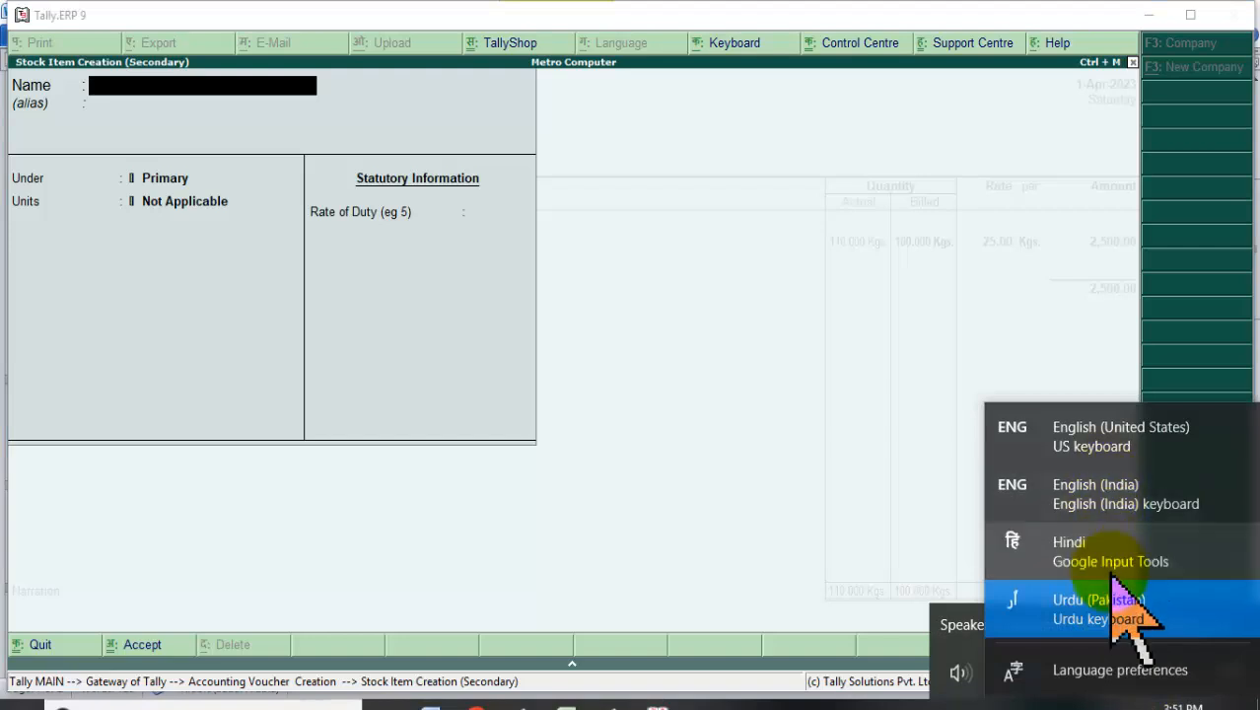
click(1077, 528)
click(129, 87)
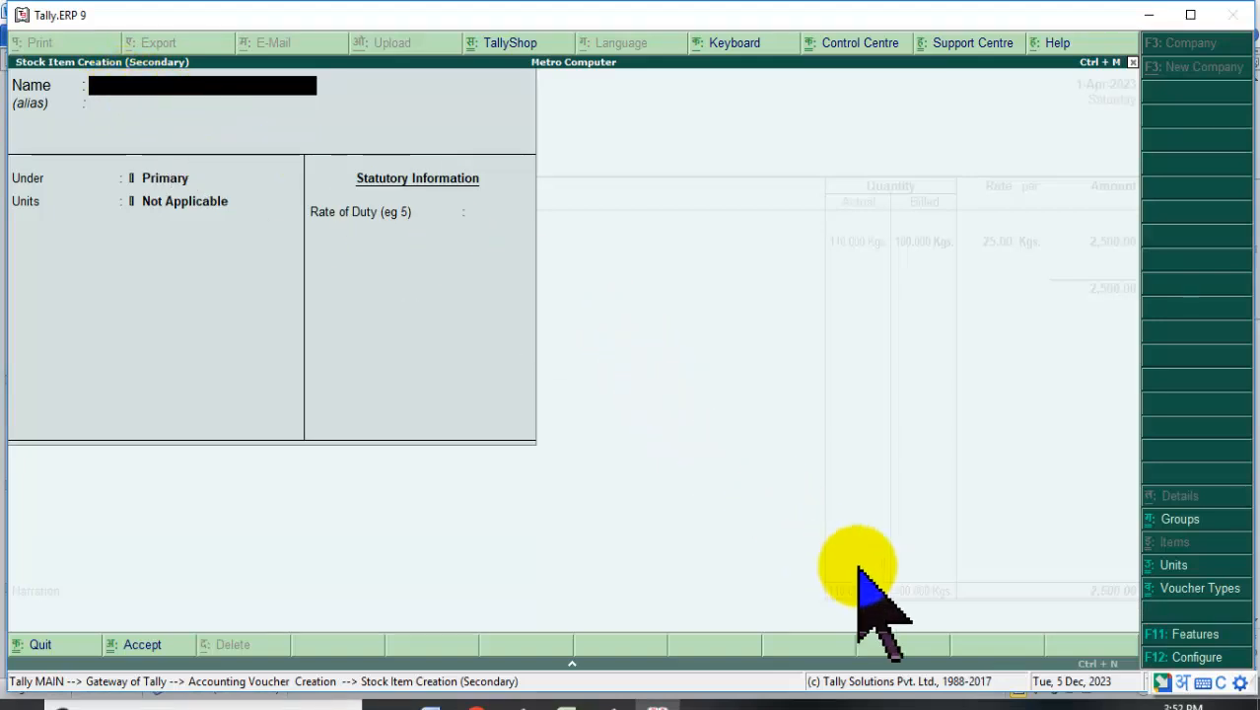
click(200, 92)
text(ggehhdsfsfsdfsdfsdfsdfsdf)
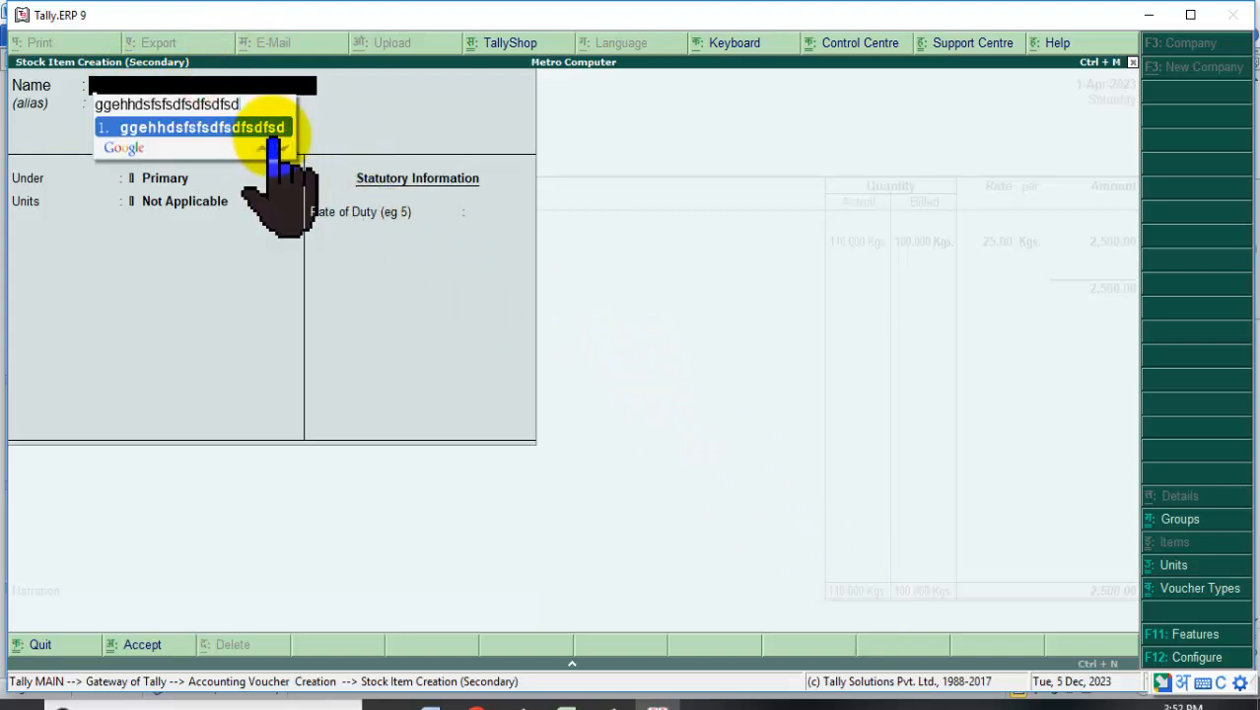
key(BackSpace)
key(BackSpace)
key(BackSpace)
key(BackSpace)
key(BackSpace)
key(BackSpace)
key(BackSpace)
key(BackSpace)
key(BackSpace)
key(BackSpace)
key(BackSpace)
key(BackSpace)
key(BackSpace)
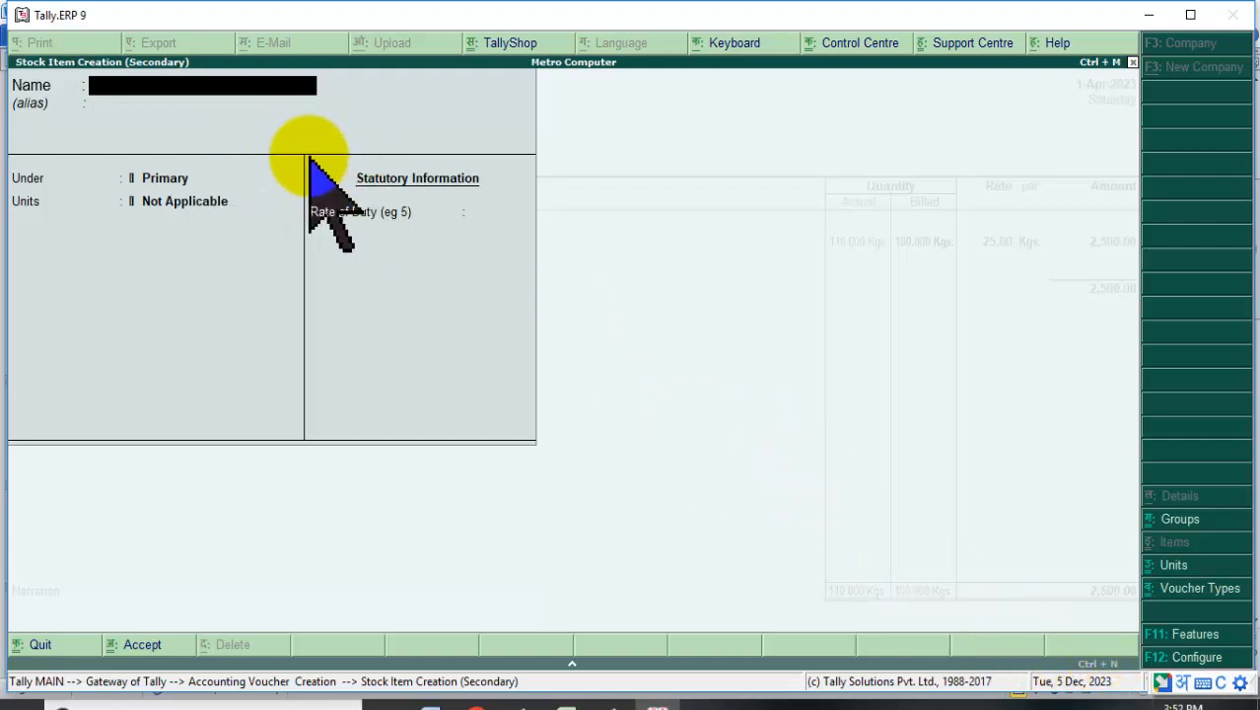
- Try to enter the stock item name by transliterating "gehun" into Hindi with Google Input Tools, and clear the name again
text(gehun)
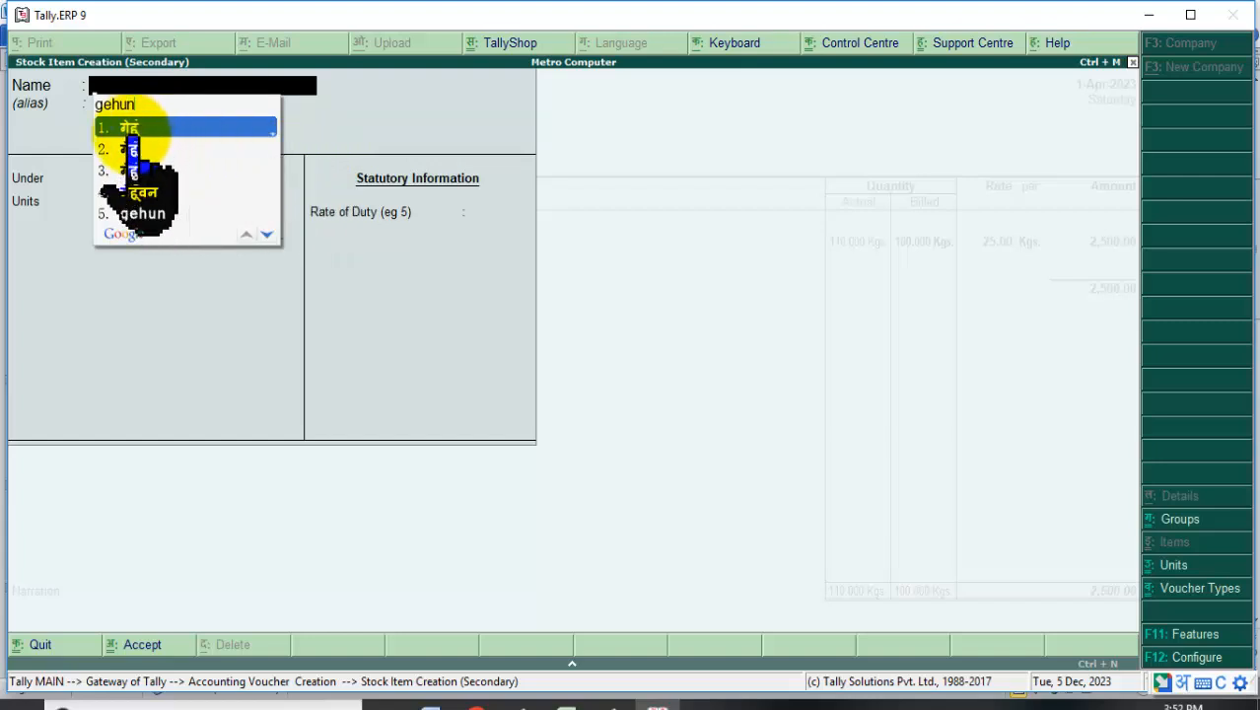
click(134, 148)
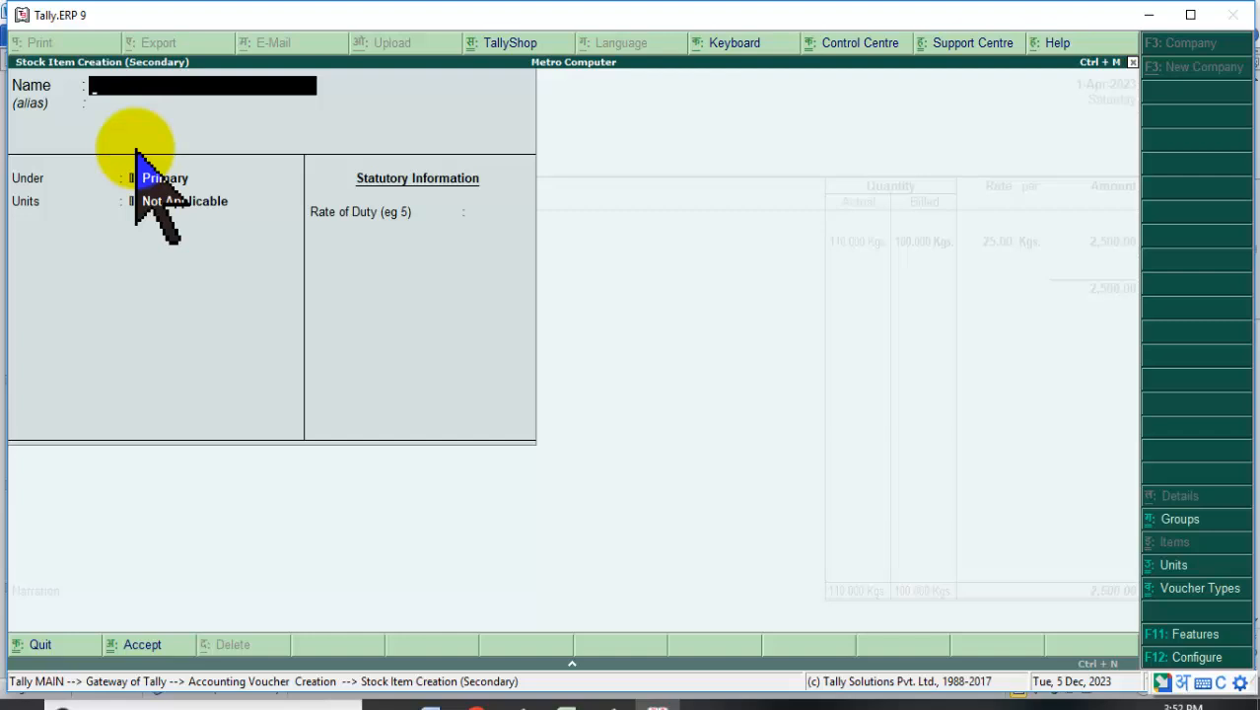
key(Return)
text(gehun)
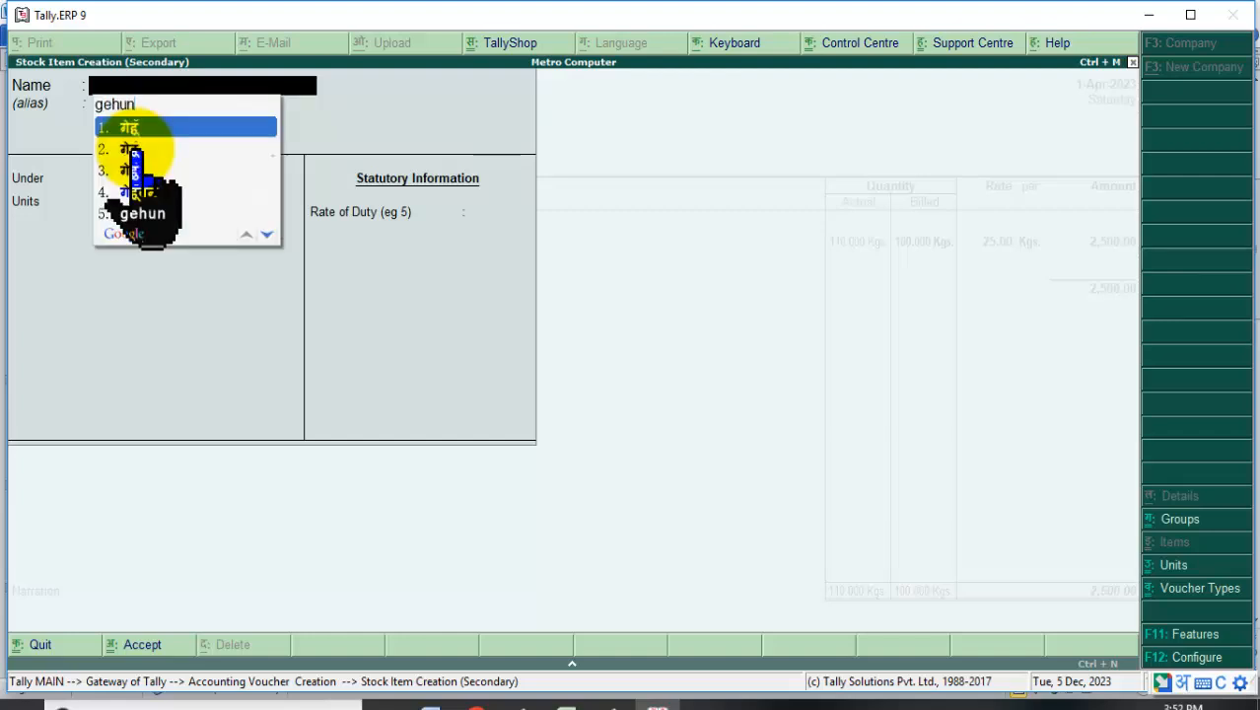
click(135, 148)
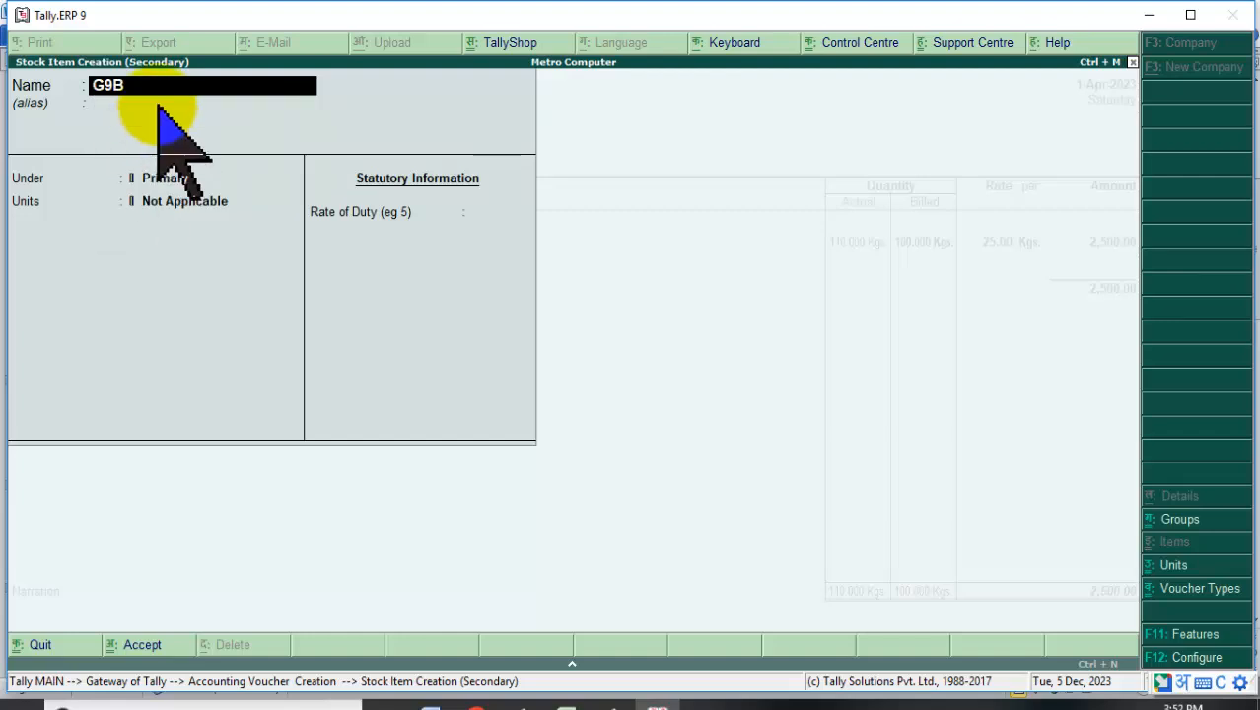
key(BackSpace)
key(BackSpace)
key(BackSpace)
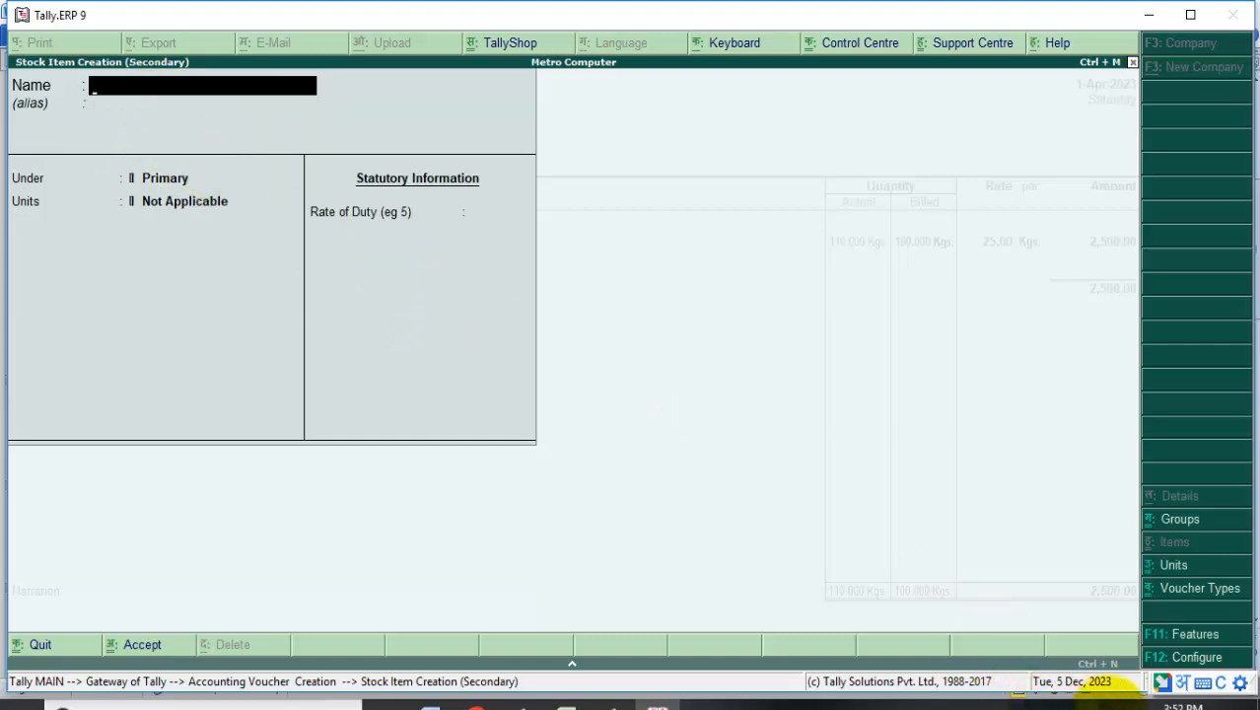
- Restore the Windows input language to English (United States) and name the stock item गेहु, leaving its alias blank
click(1133, 698)
click(1088, 428)
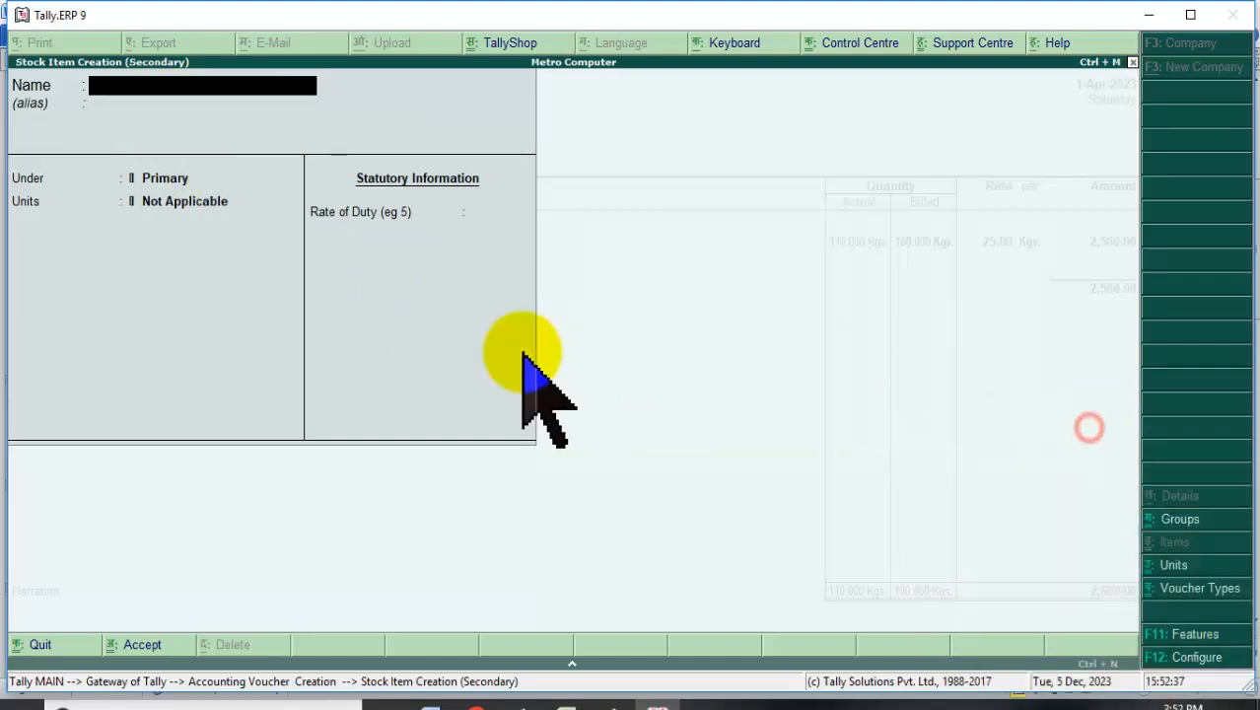
click(154, 85)
click(216, 80)
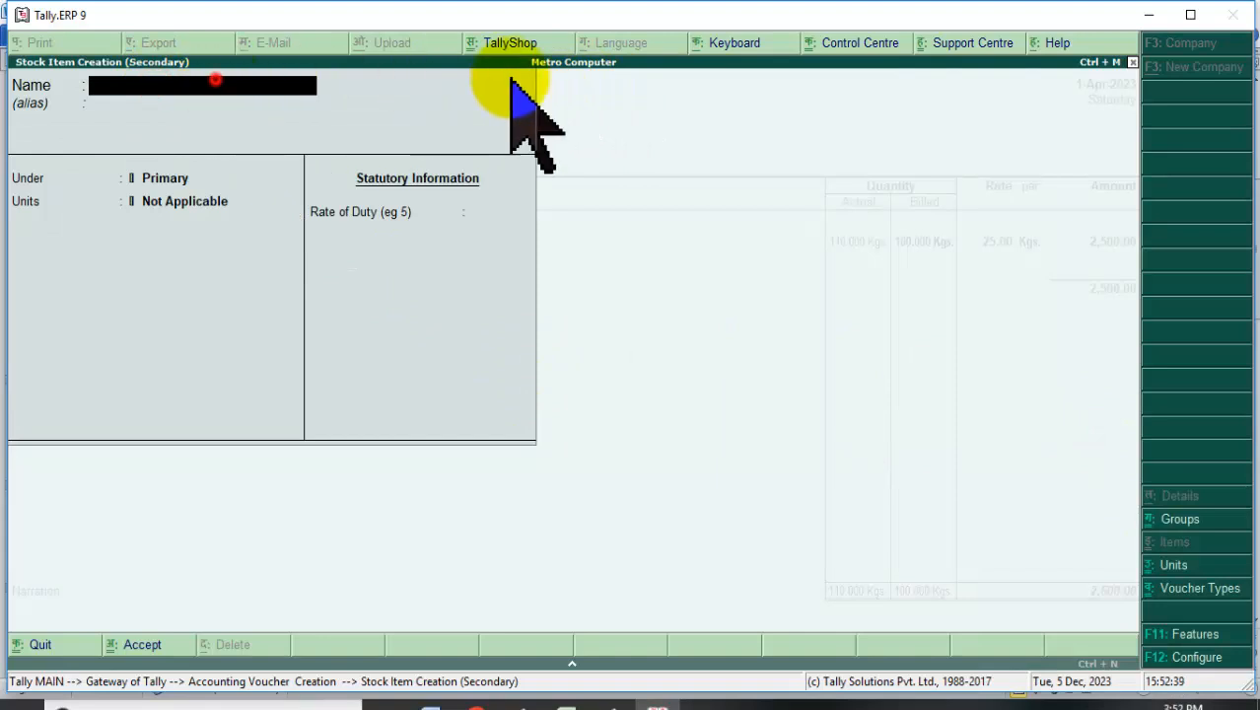
click(146, 87)
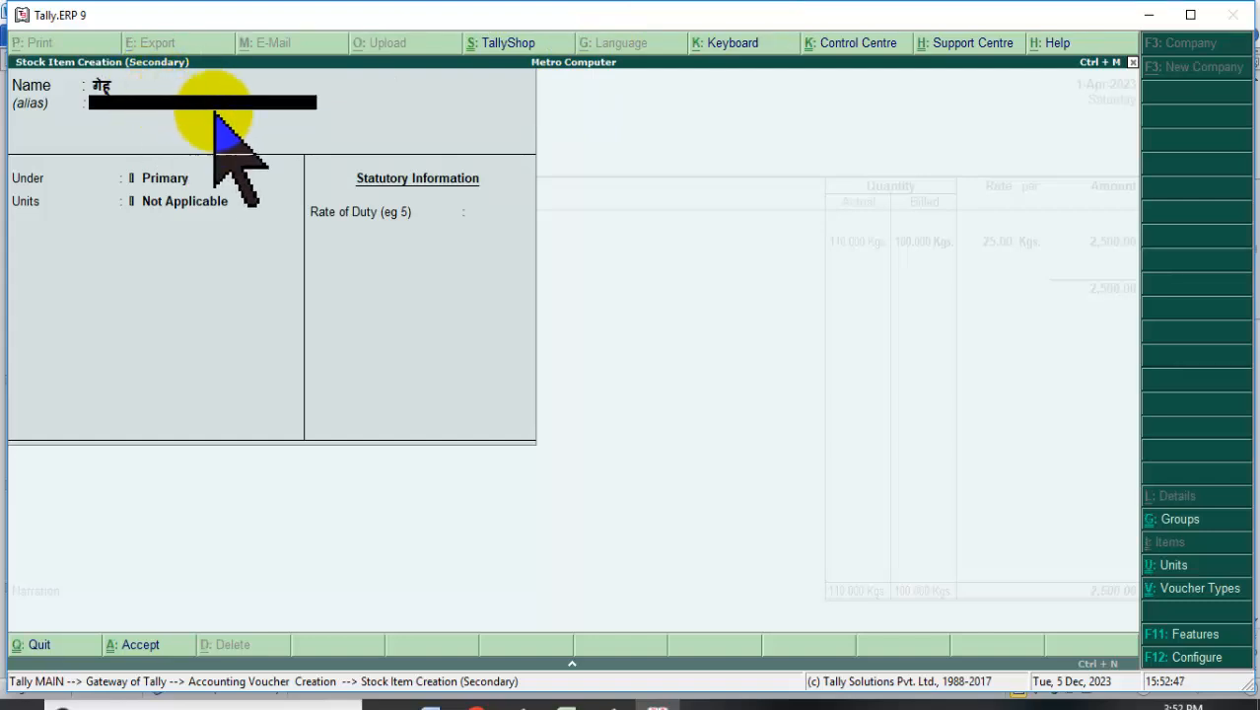
text(u)
key(Return)
- Place the गेहु item under Foodstuff with Kgs. as its unit, leave the duty rate blank, and save it
click(971, 143)
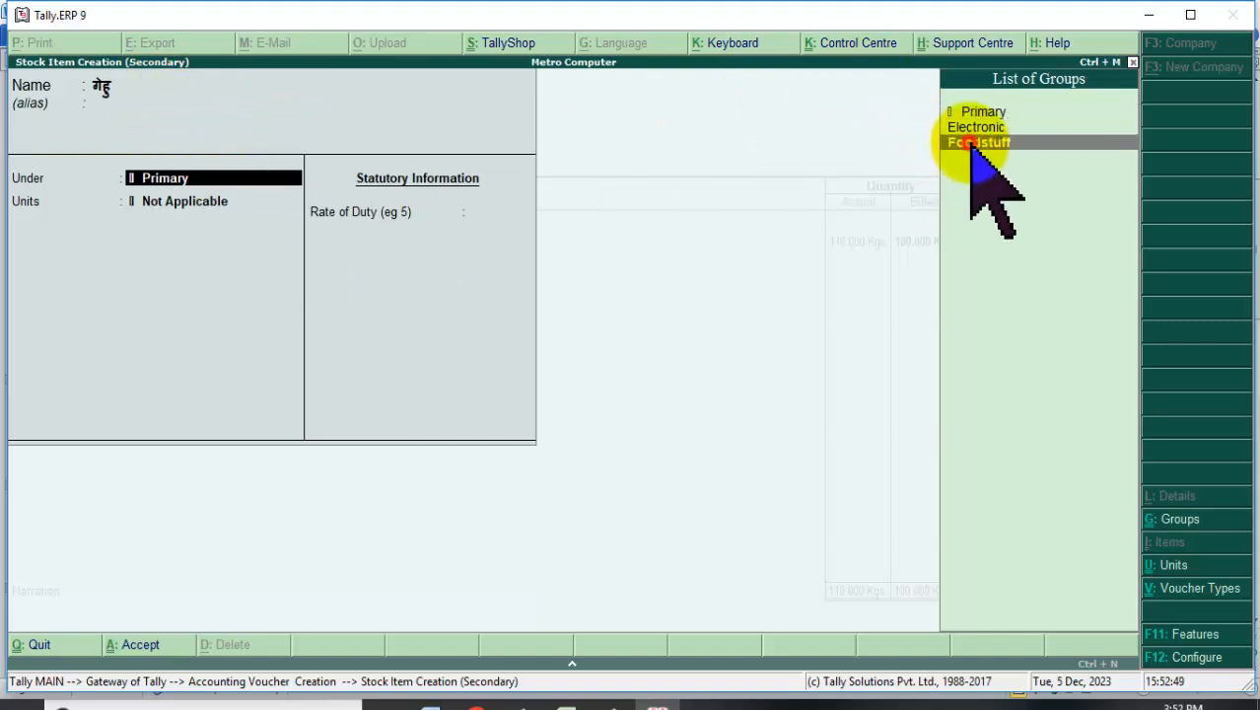
click(974, 145)
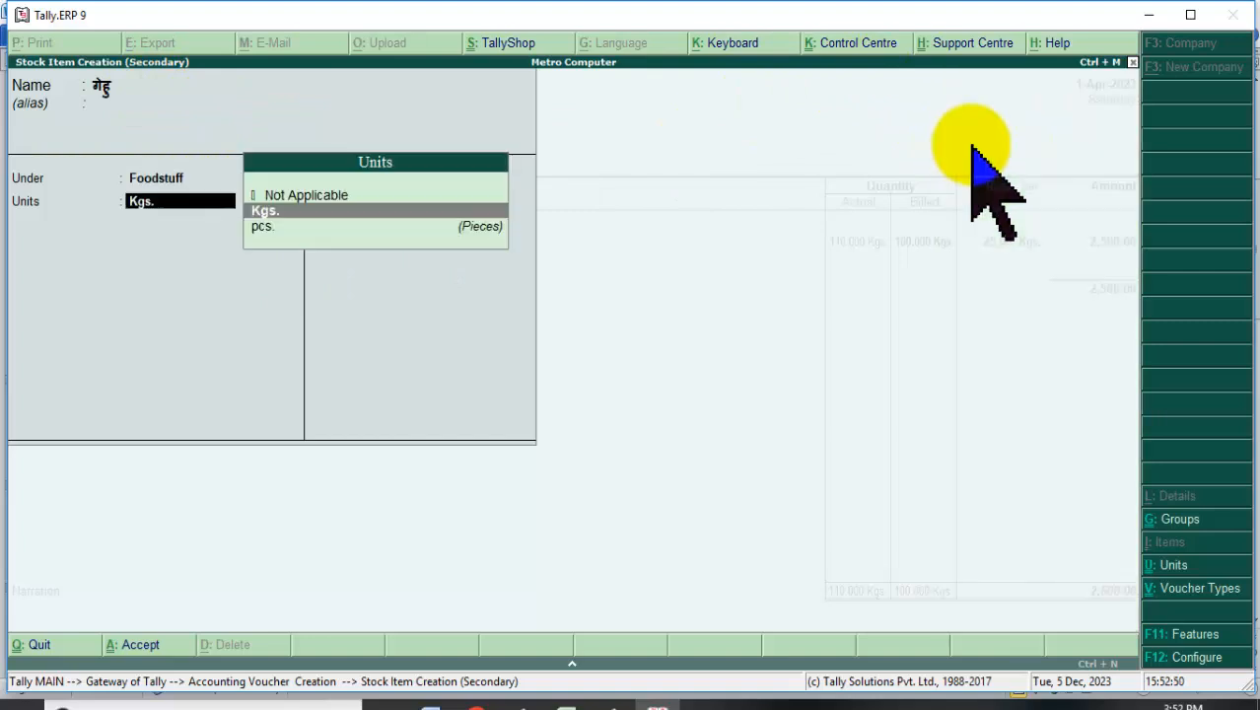
click(468, 227)
click(449, 210)
click(450, 210)
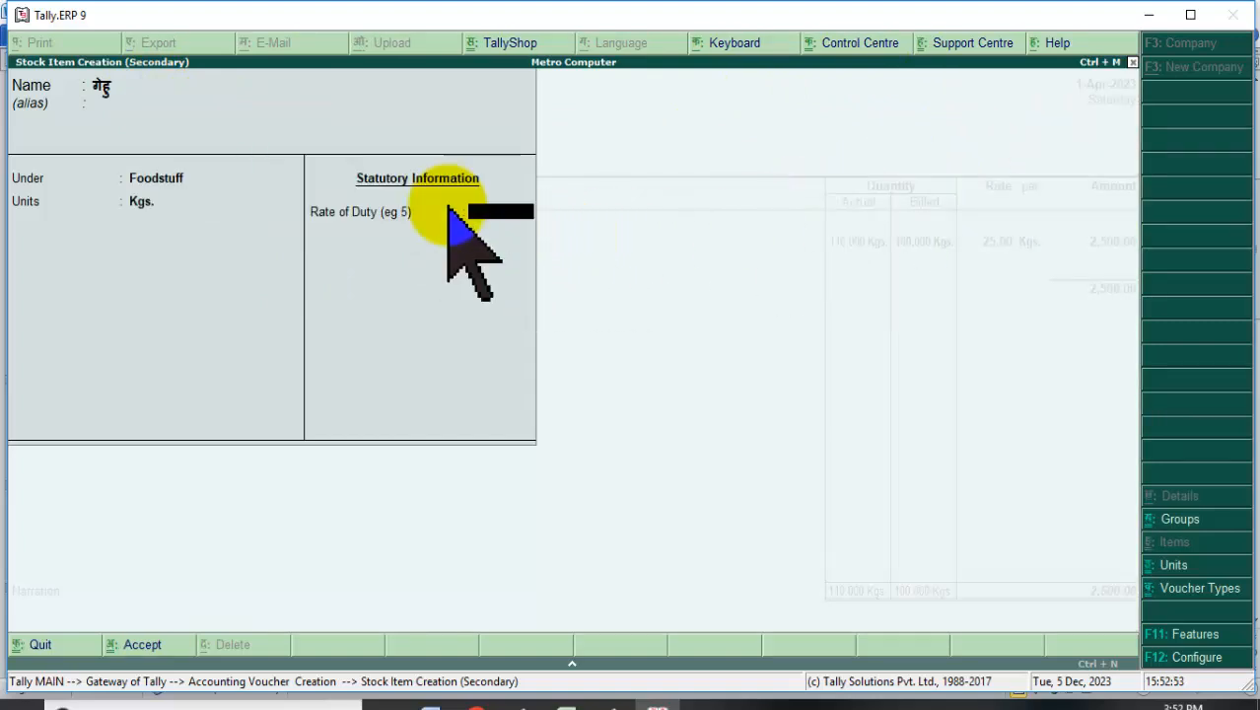
key(Return)
key(Return)
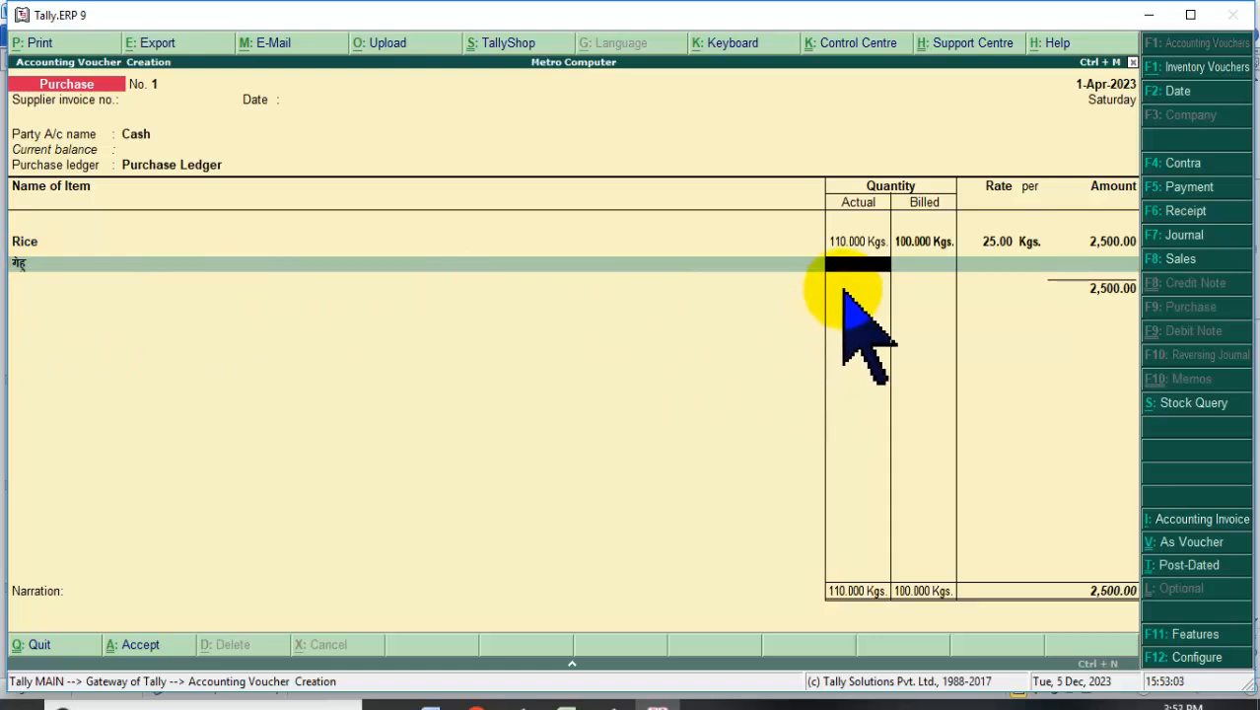
- Consult the Word table and set the गेहु line's actual quantity to 60 Kgs
click(433, 698)
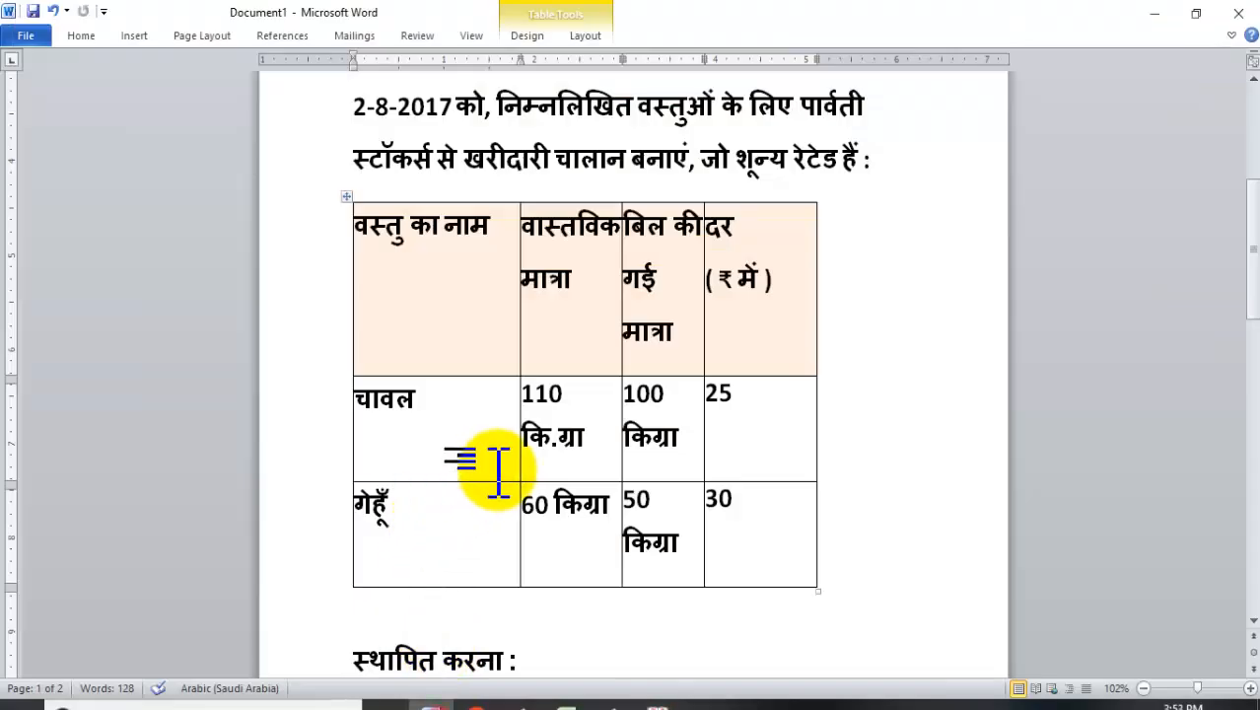
drag(532, 506, 613, 537)
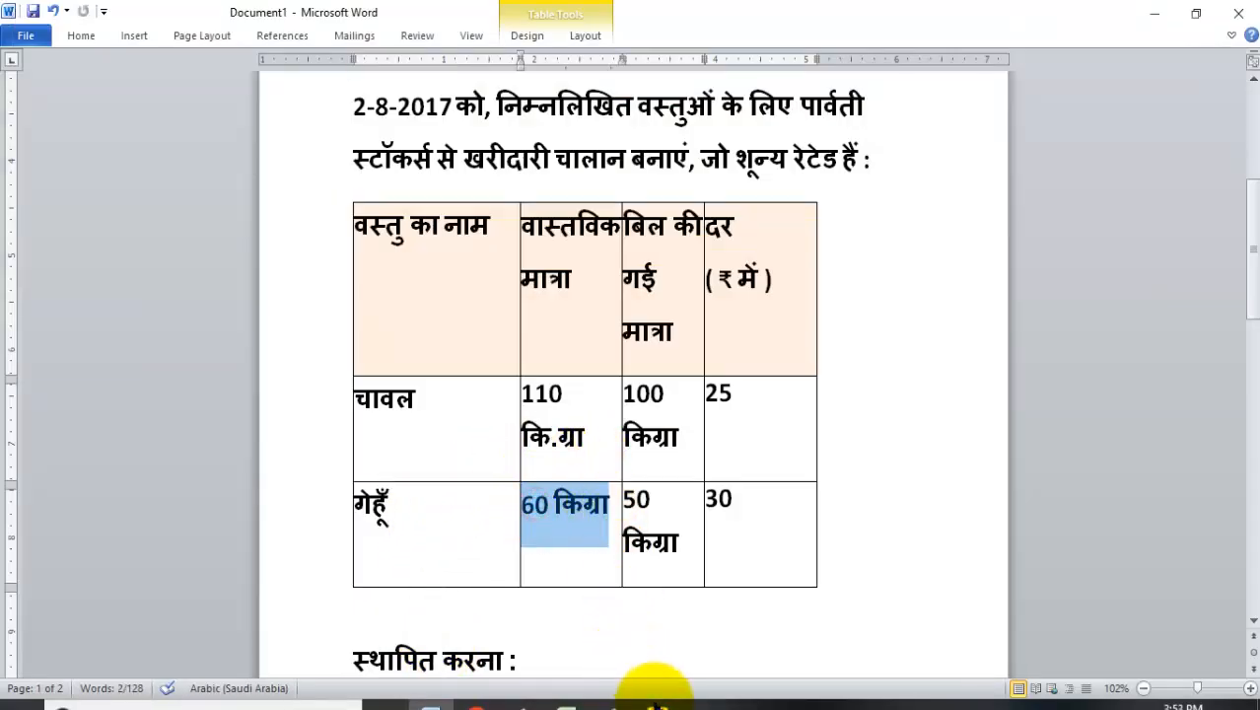
click(658, 703)
text(60)
key(Return)
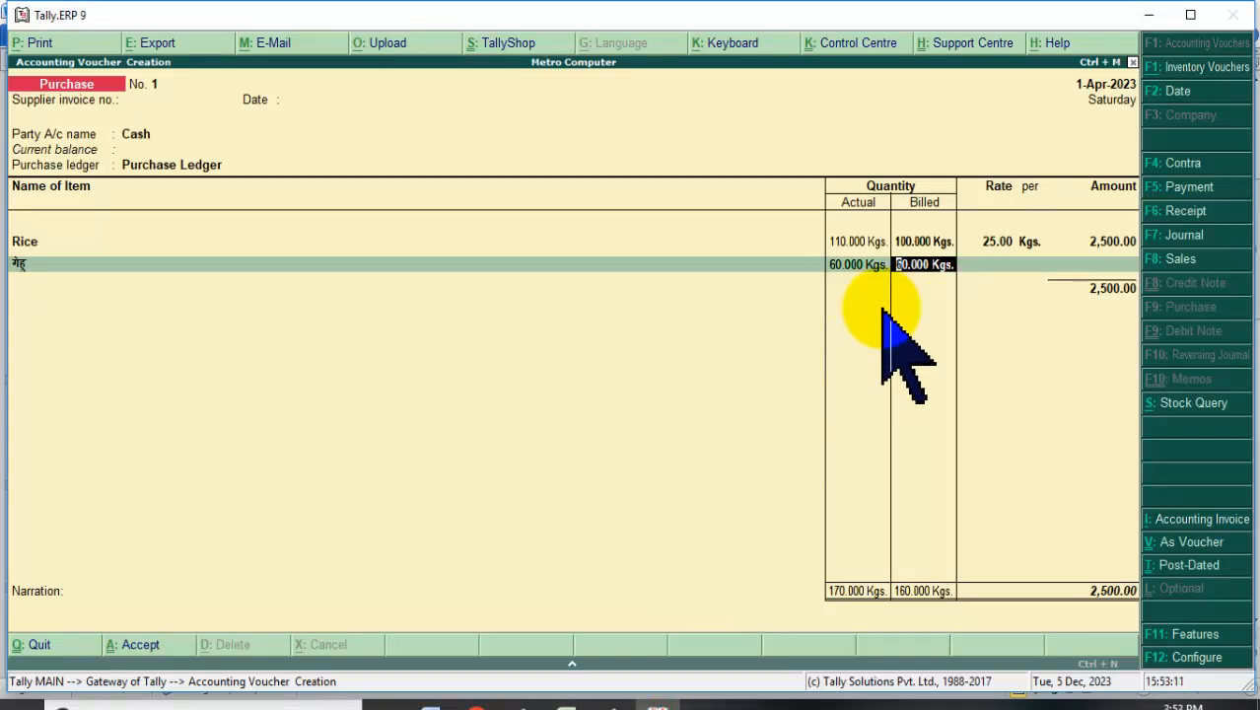
- Set the गेहु line's billed quantity to 50 Kgs. and its rate to 30.00 per Kgs., referring to the Word table
text(50)
key(Return)
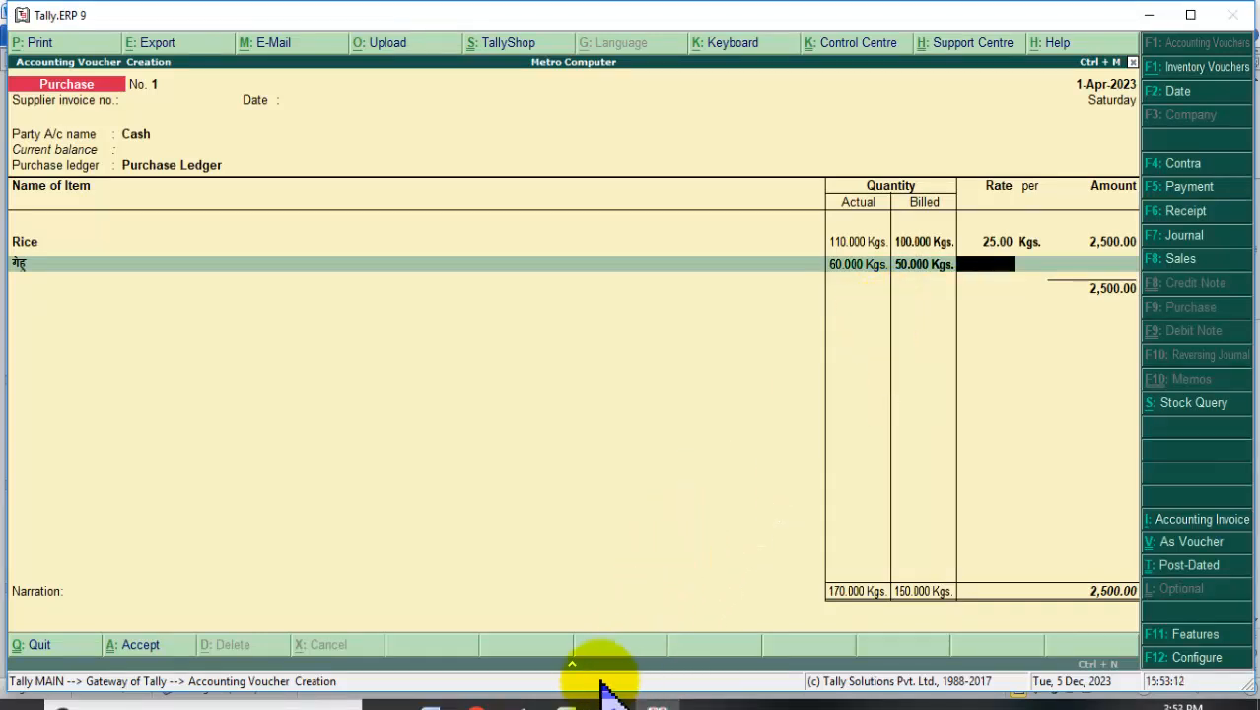
click(431, 702)
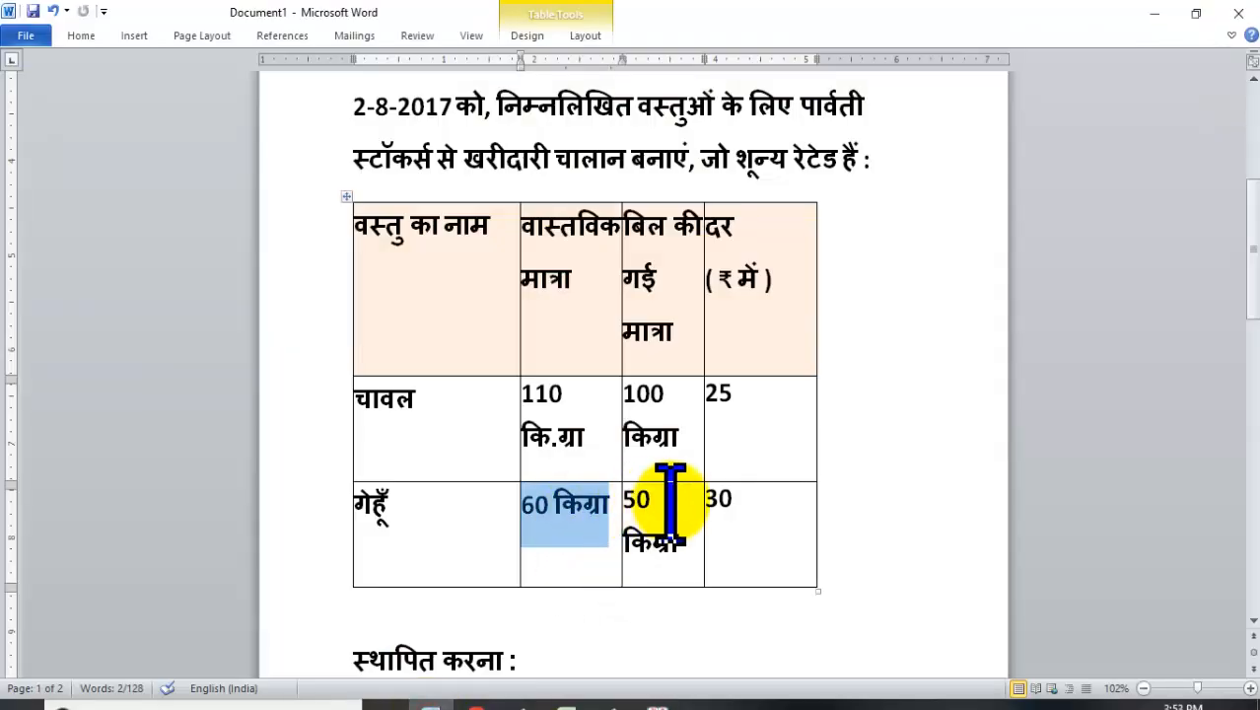
double_click(716, 500)
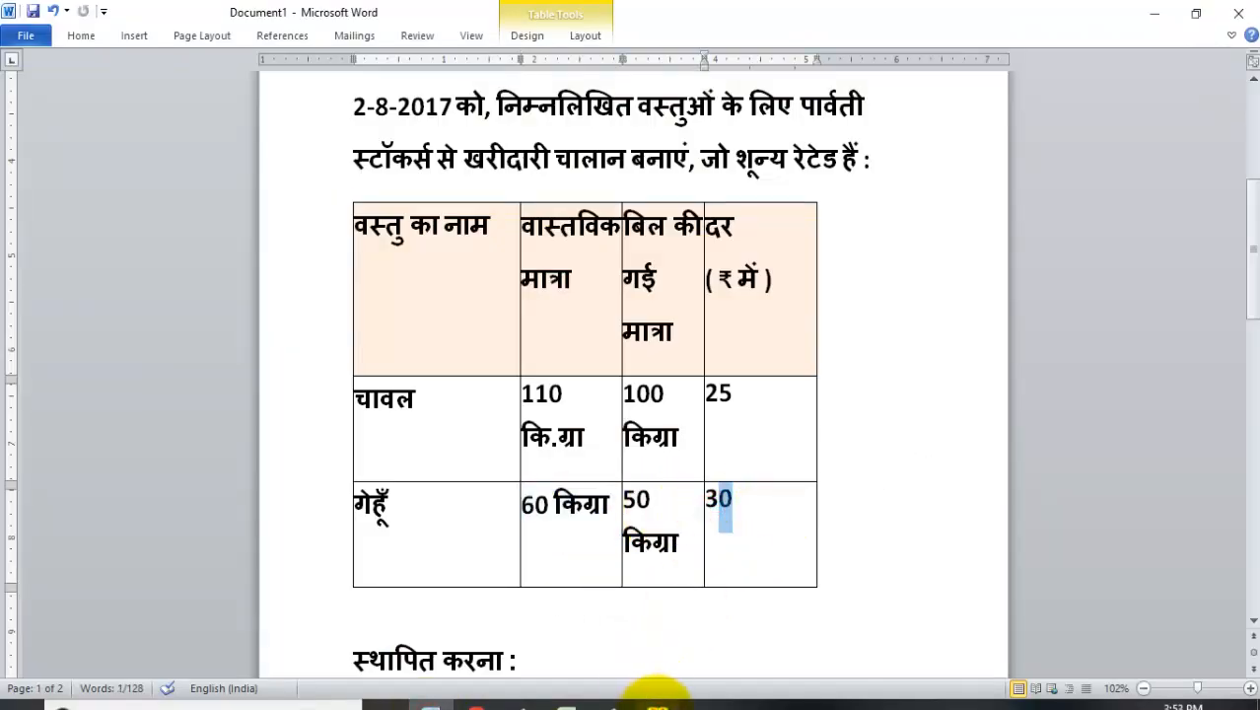
click(659, 695)
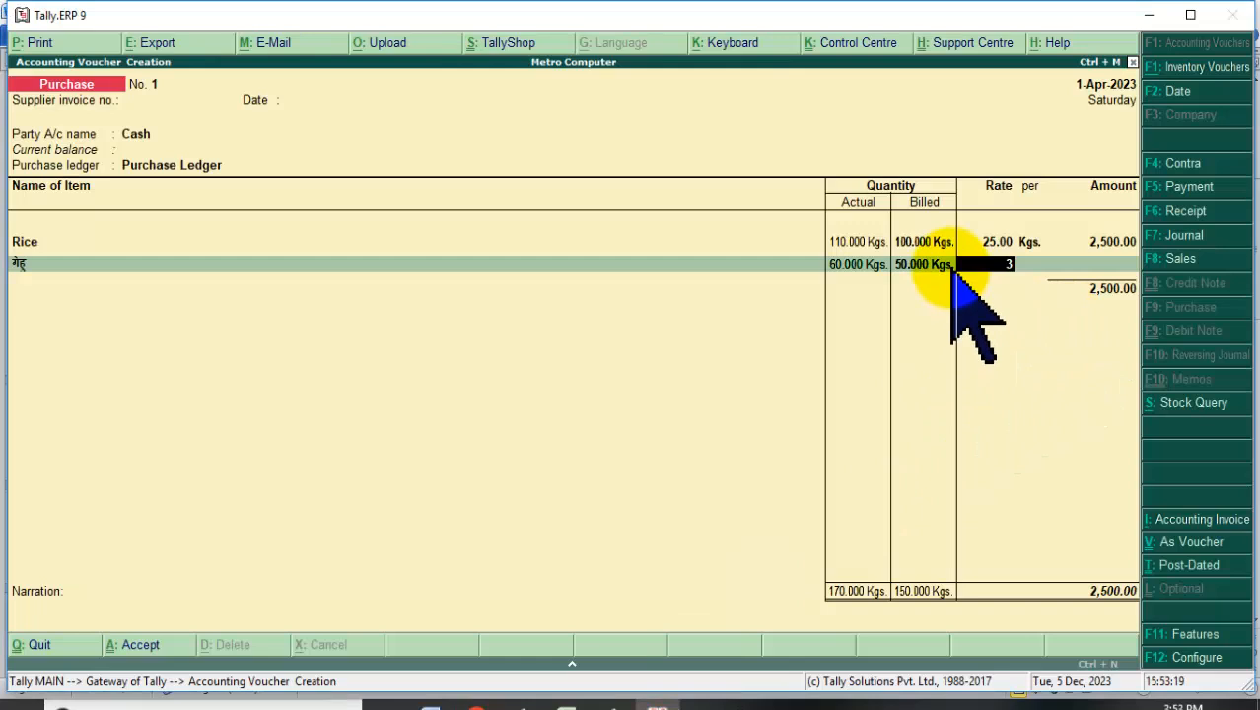
key(Return)
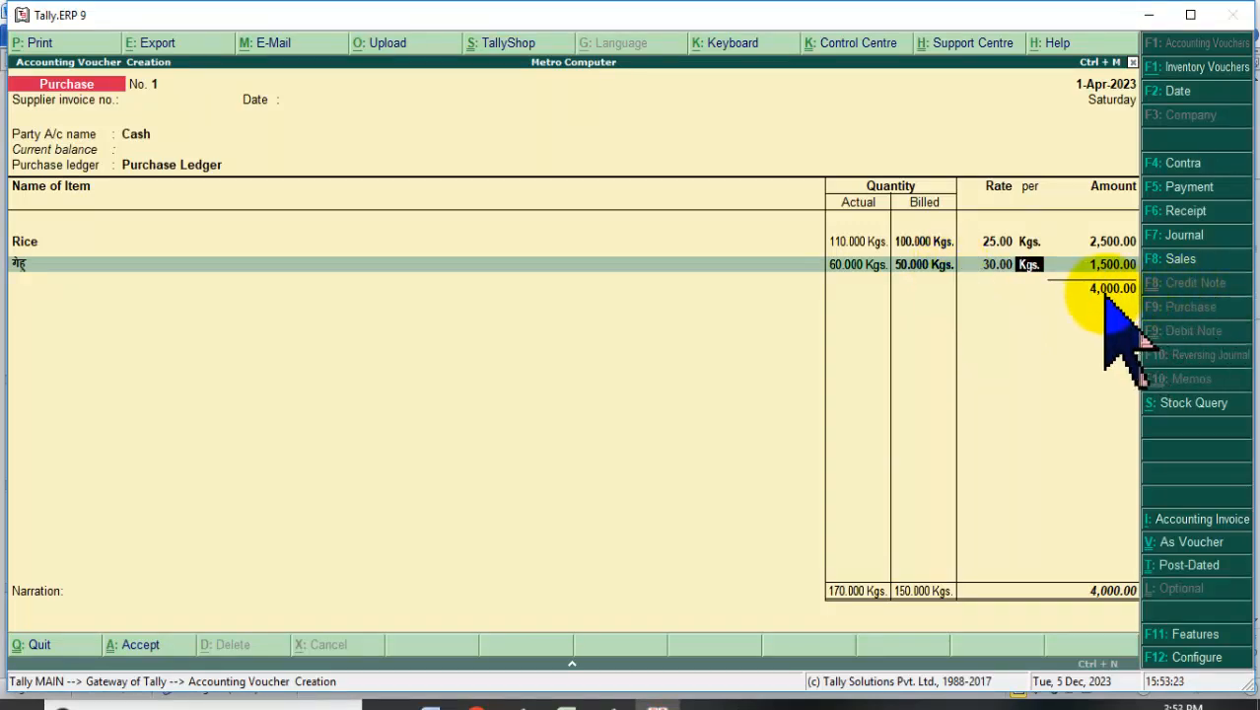
- Review the गेहु line from its billed quantity through its amount, and accept the item line
click(921, 266)
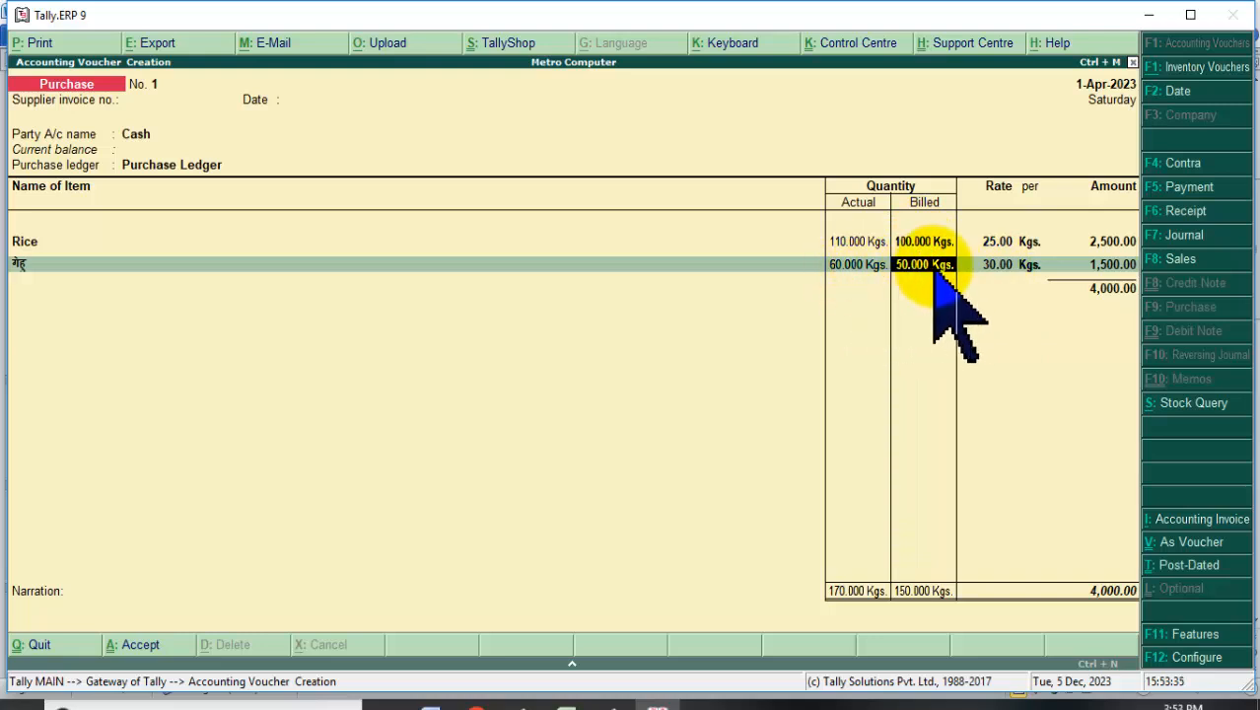
key(Return)
key(Return)
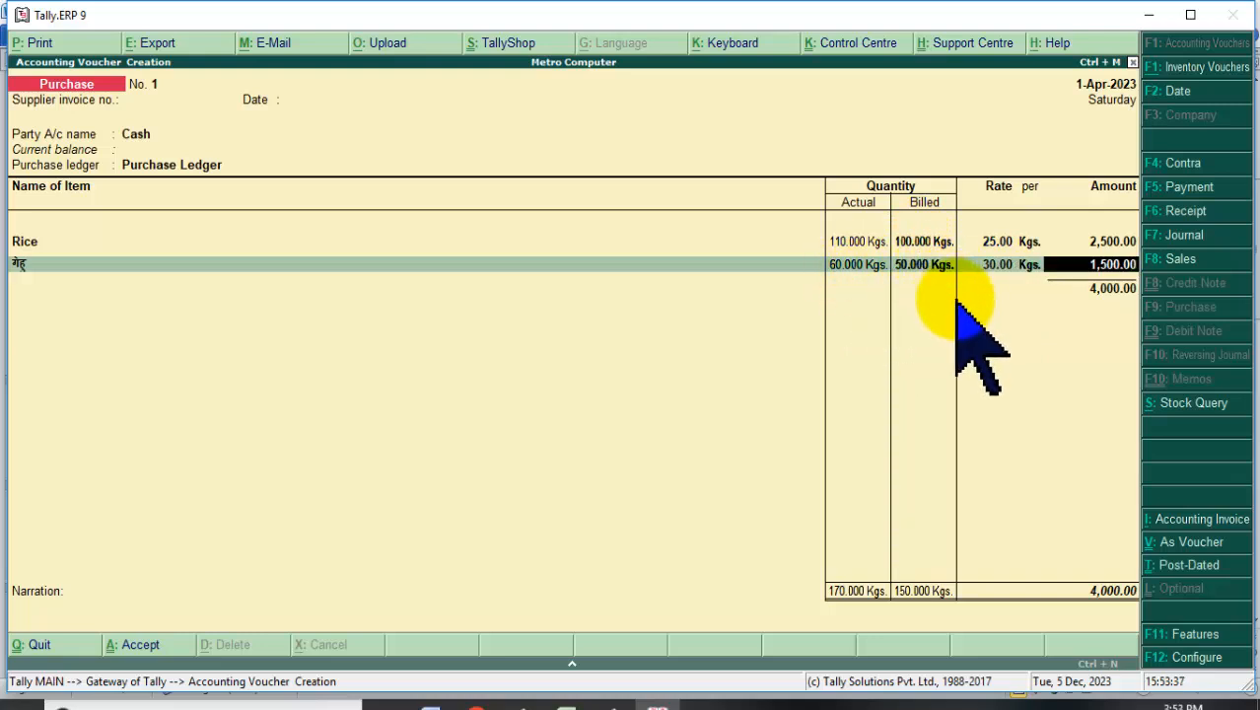
key(Return)
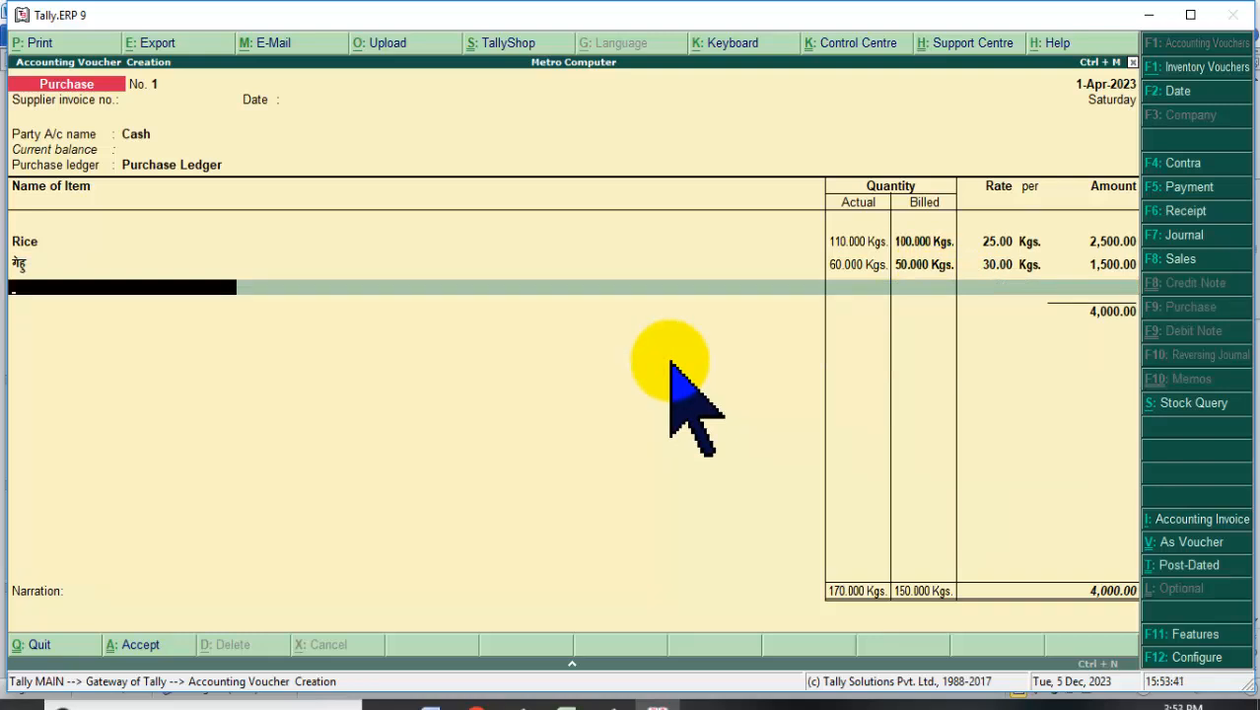
- Start a new stock item from the voucher's item field, change the keyboard language to Hindi, and name the item दाल
key(alt+c)
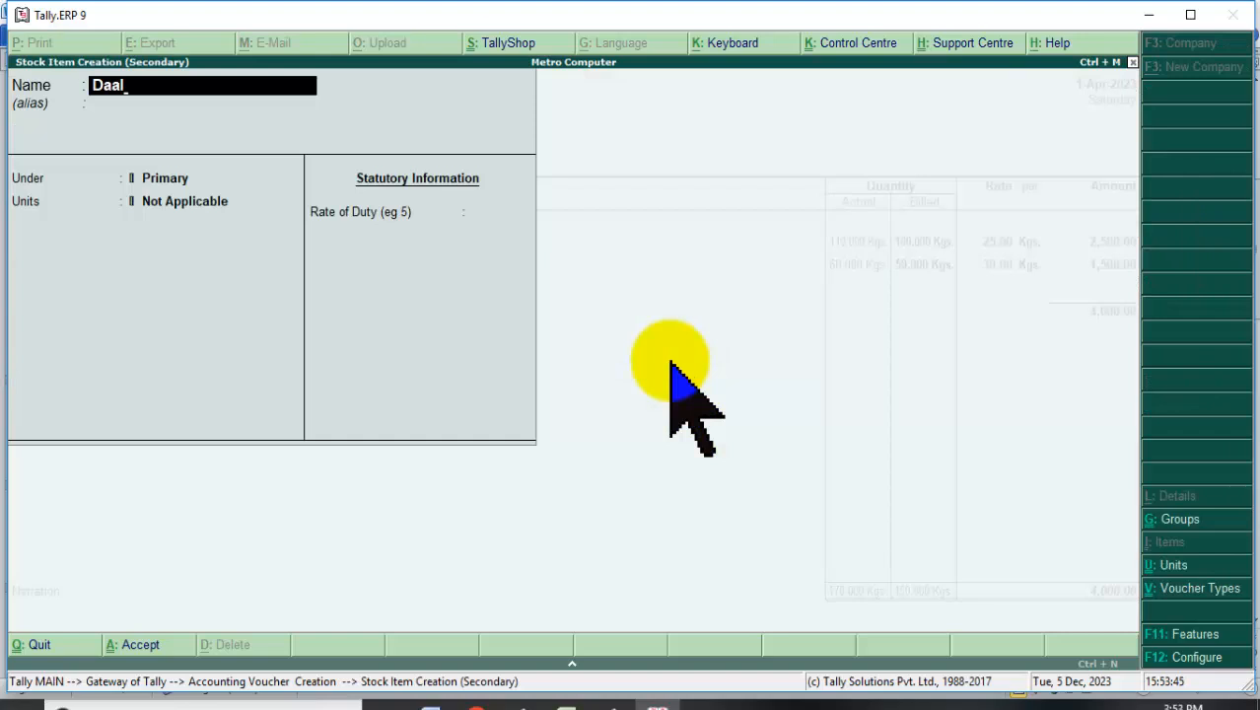
key(BackSpace)
key(BackSpace)
key(BackSpace)
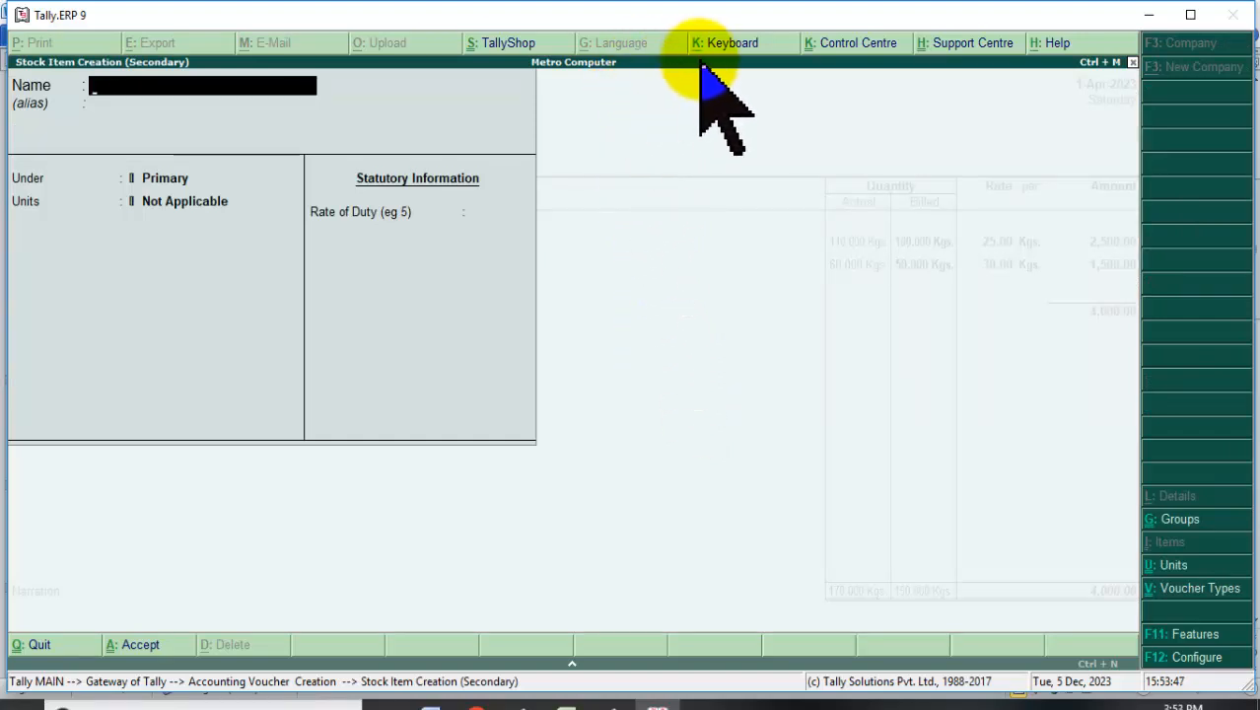
click(723, 43)
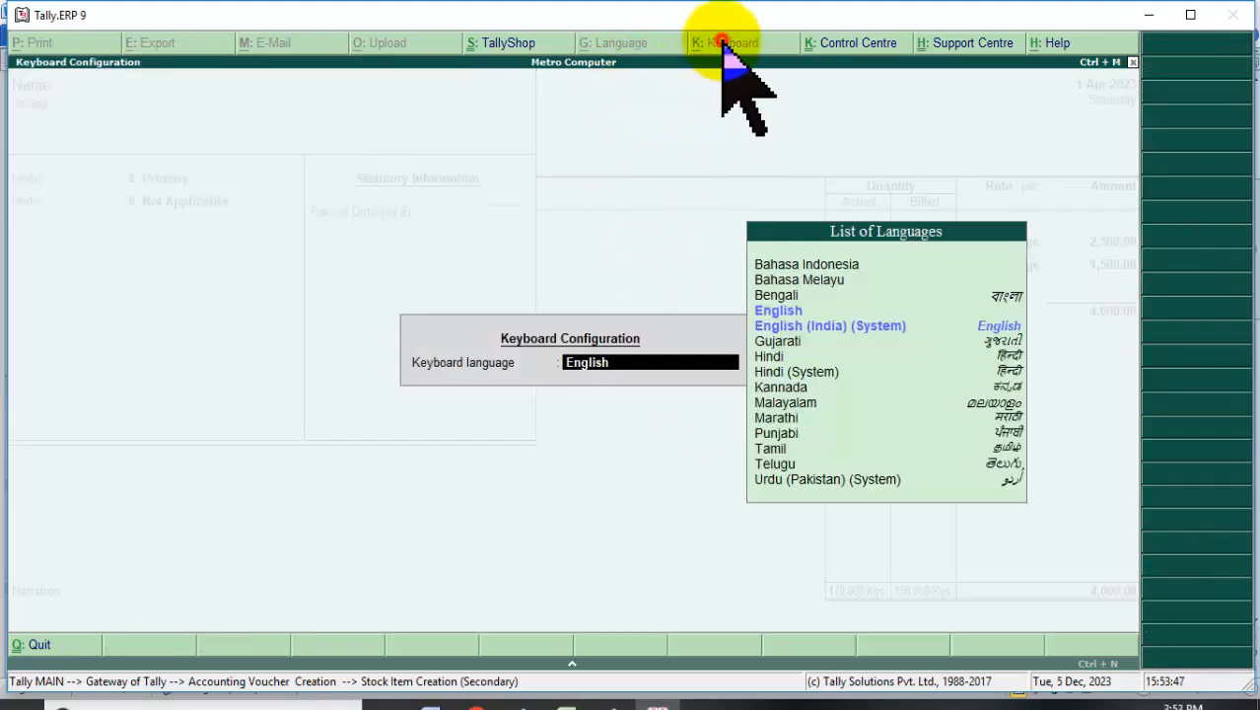
click(1007, 356)
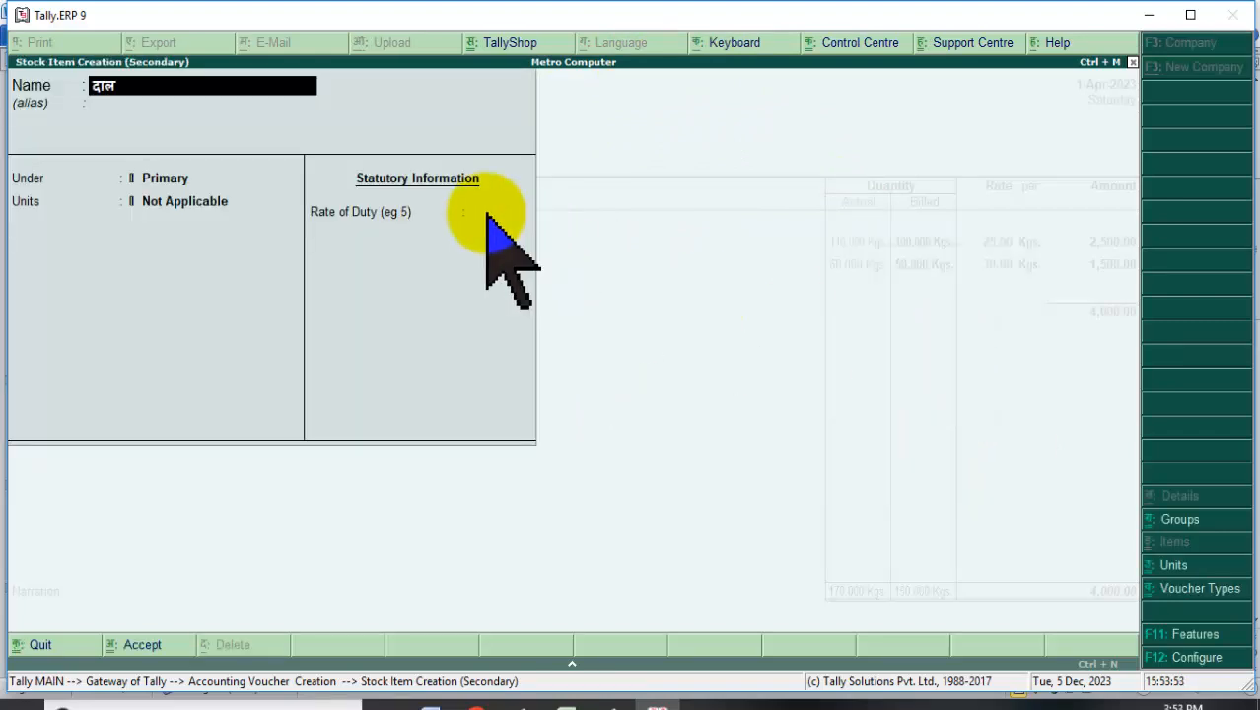
text(दाल)
key(Return)
key(Return)
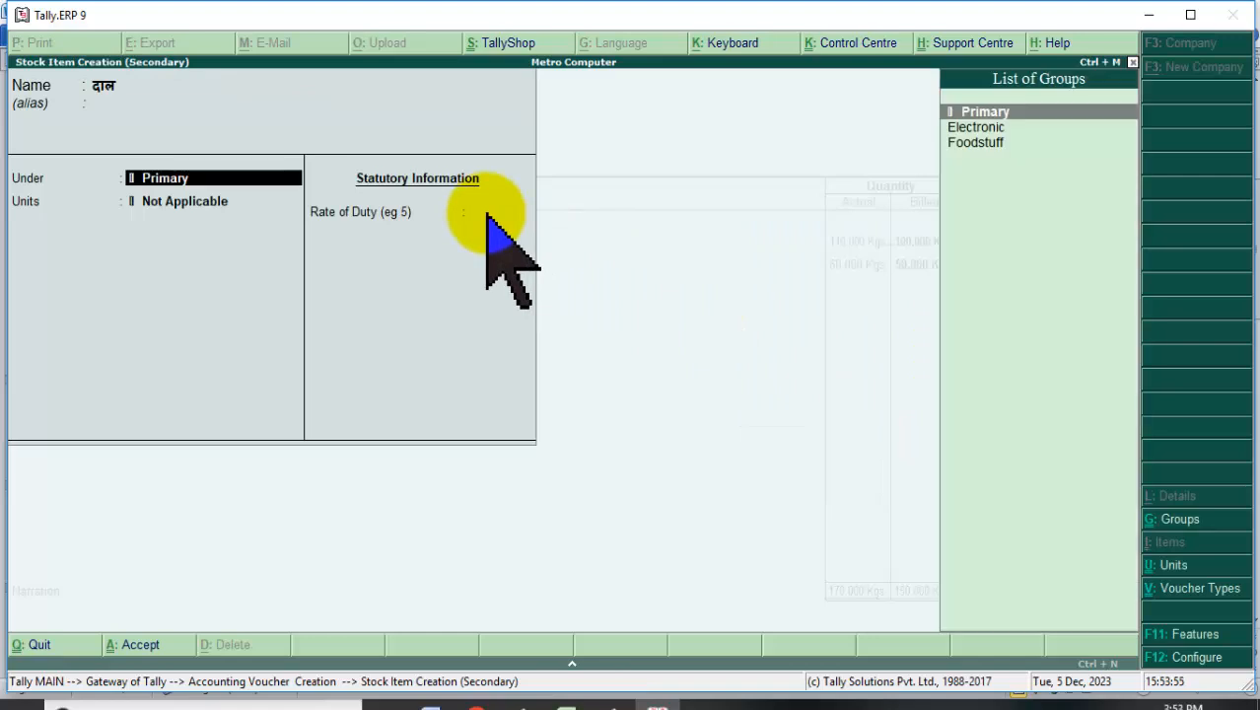
- Place the दाल item under Foodstuff with Kgs. as its unit, leave the duty rate blank, and save it
key(Down)
key(Down)
key(Return)
key(Down)
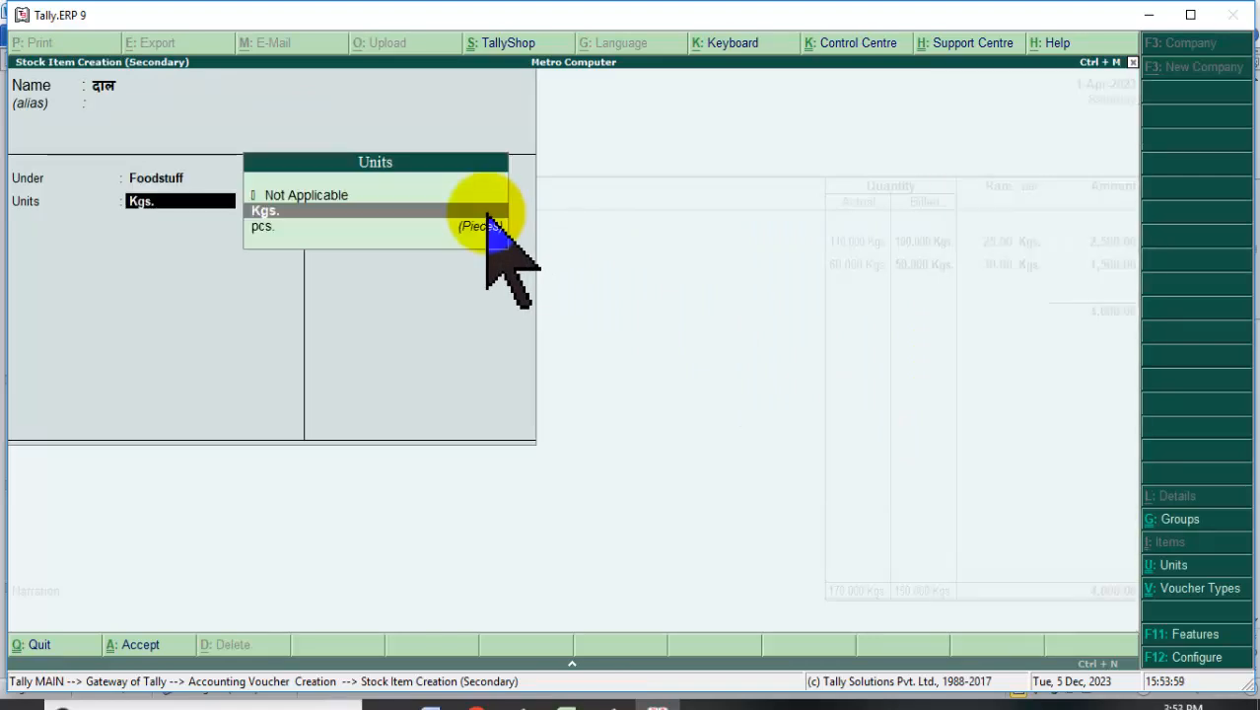
key(Return)
key(Return)
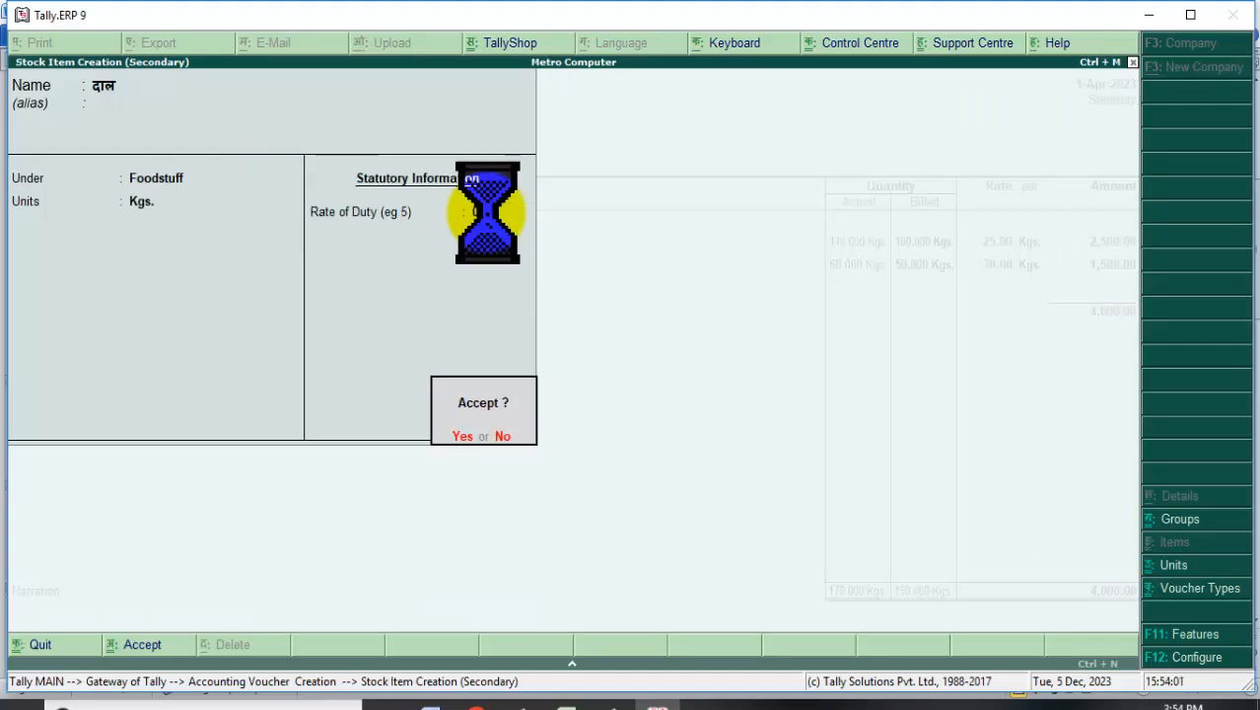
key(Return)
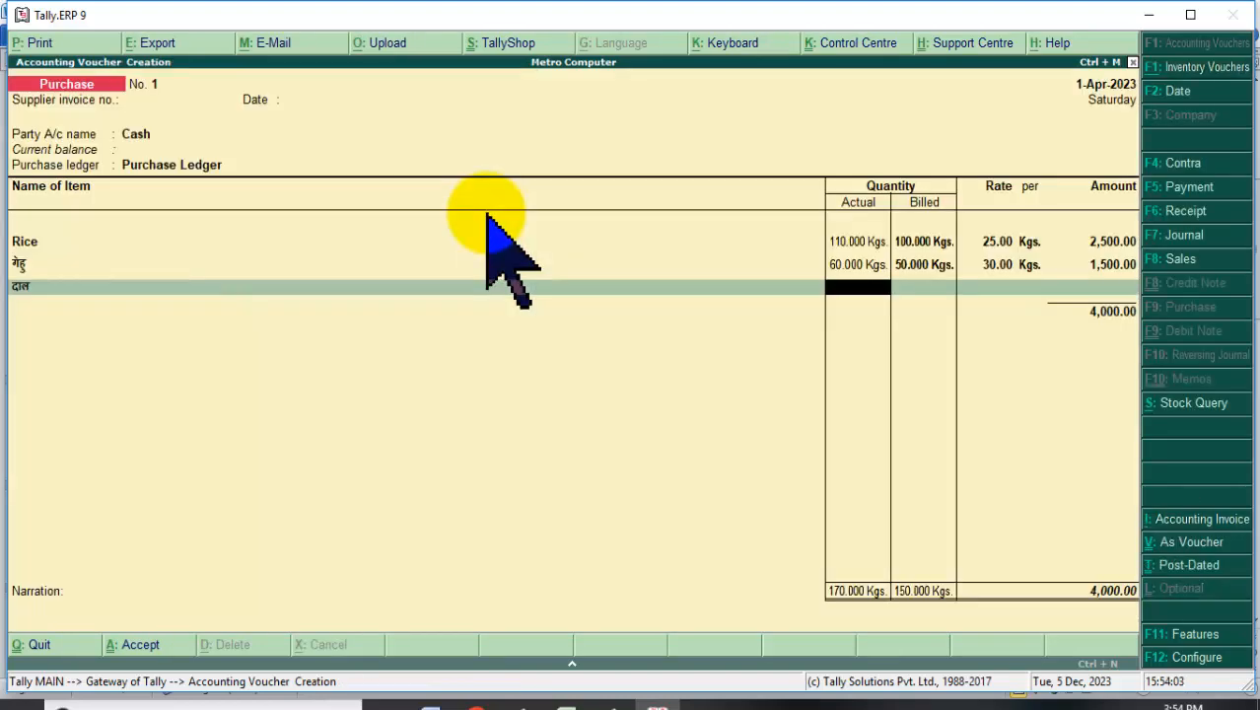
- Set both the actual and billed quantities of the दाल line to 50 Kgs
text(50)
key(Return)
text(5)
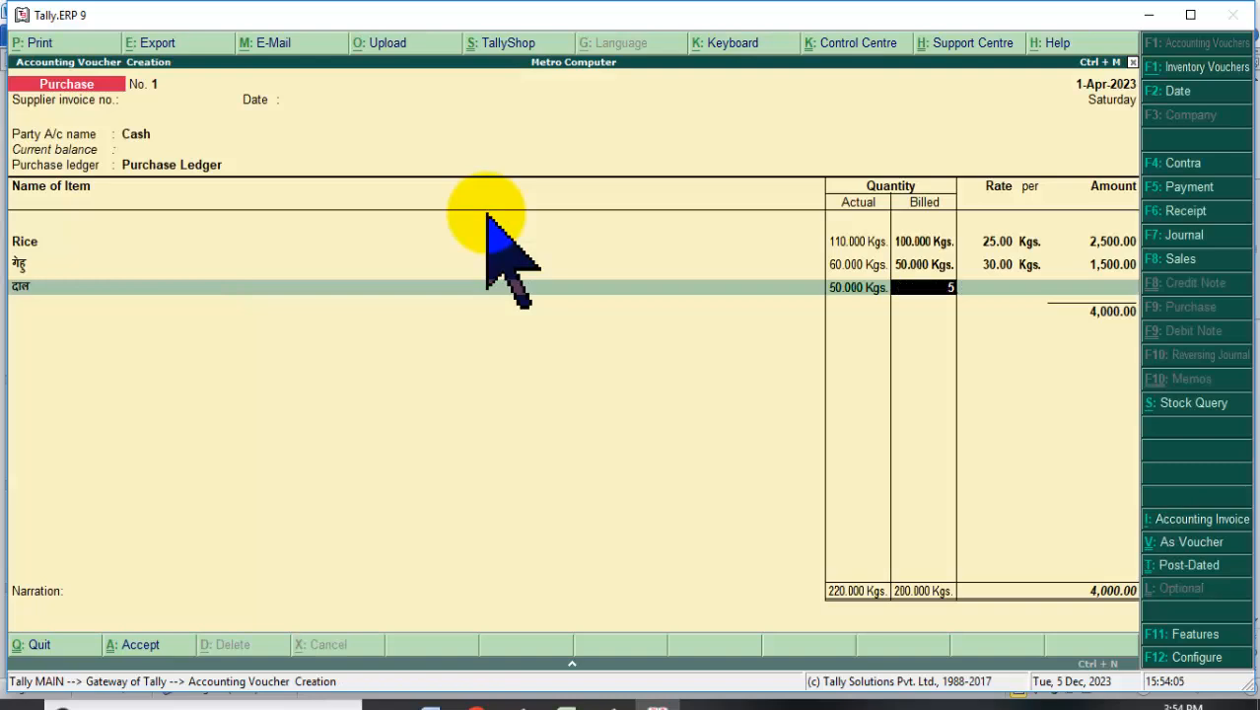
text(0)
key(Return)
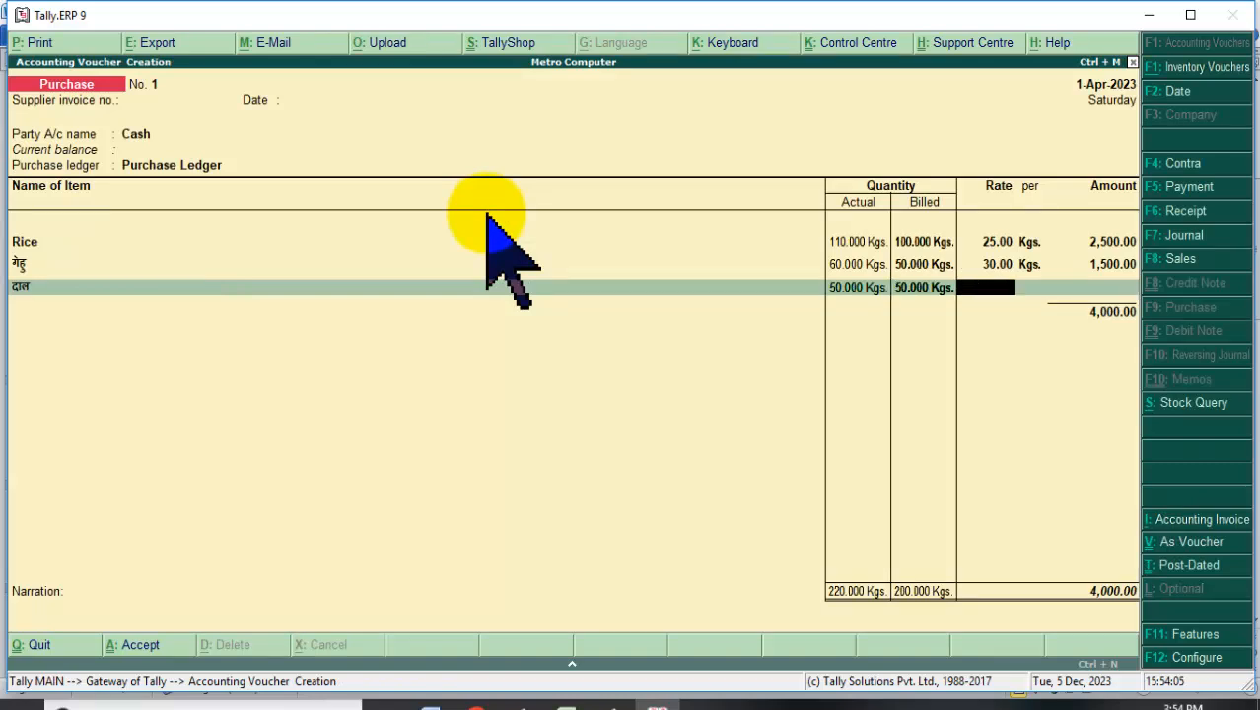
- Set the दाल line's actual and billed quantities to 25 Kgs. each and its rate to 180.00 per Kgs
click(847, 291)
text(25)
key(Return)
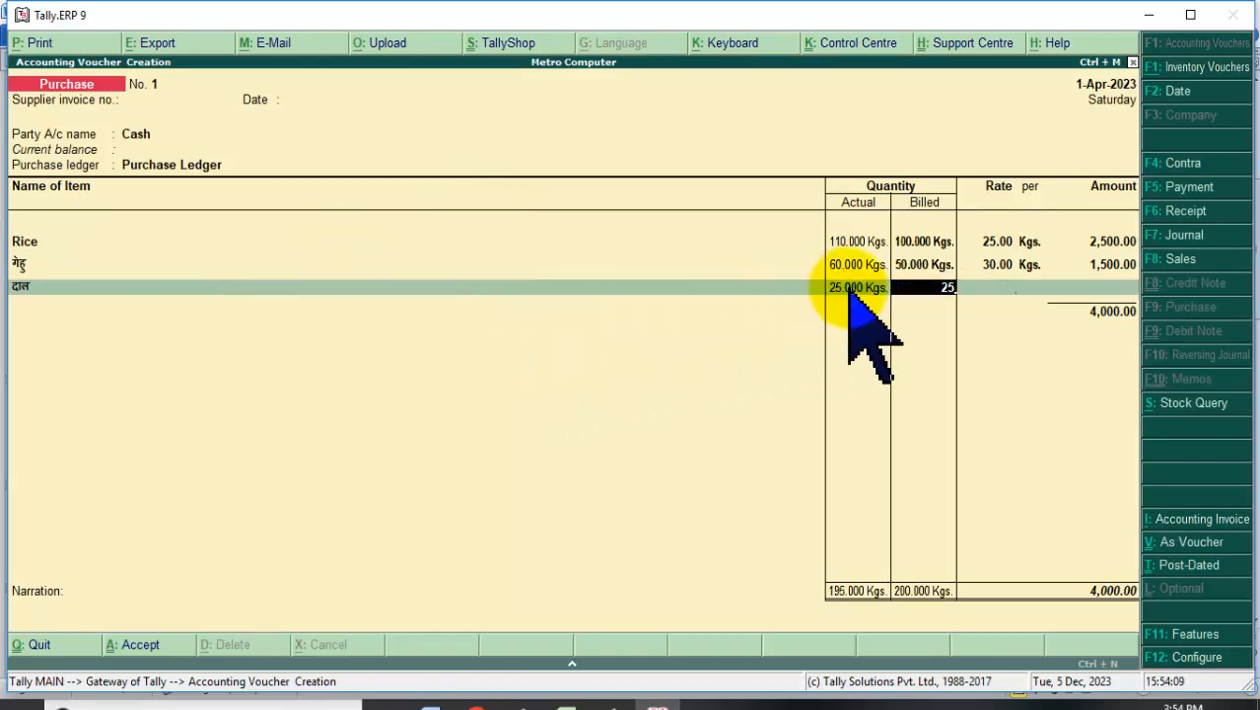
key(Return)
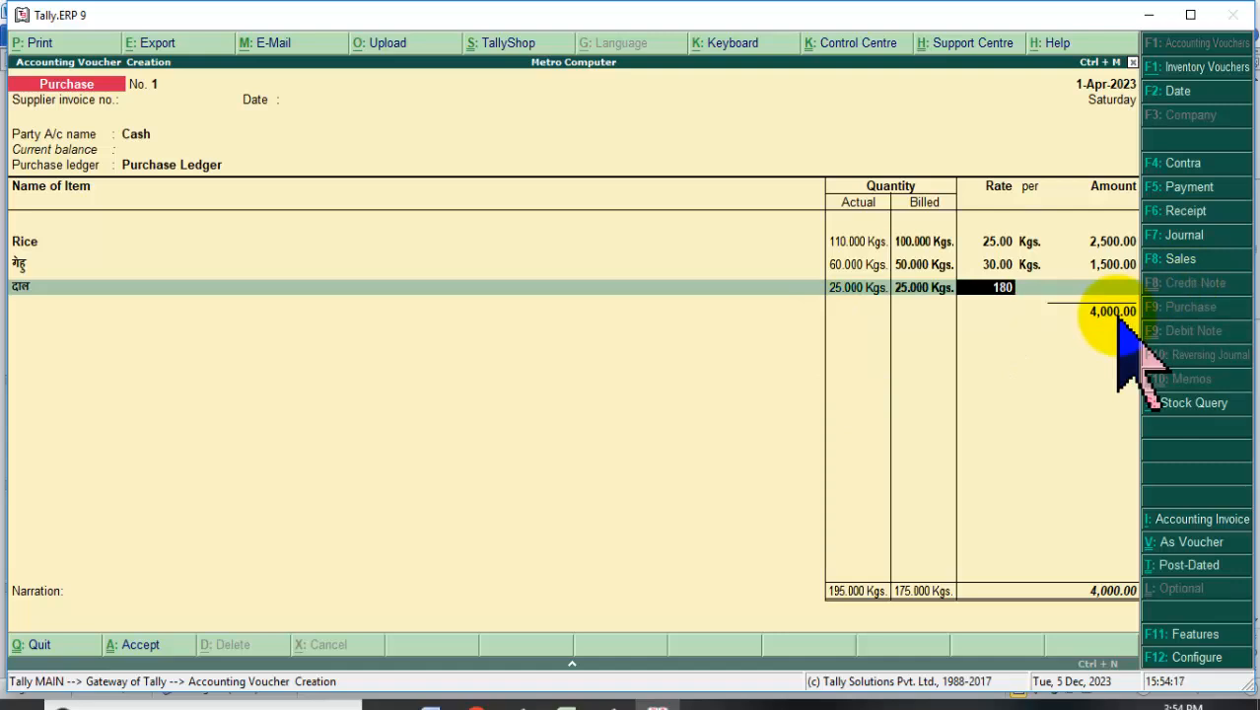
key(Return)
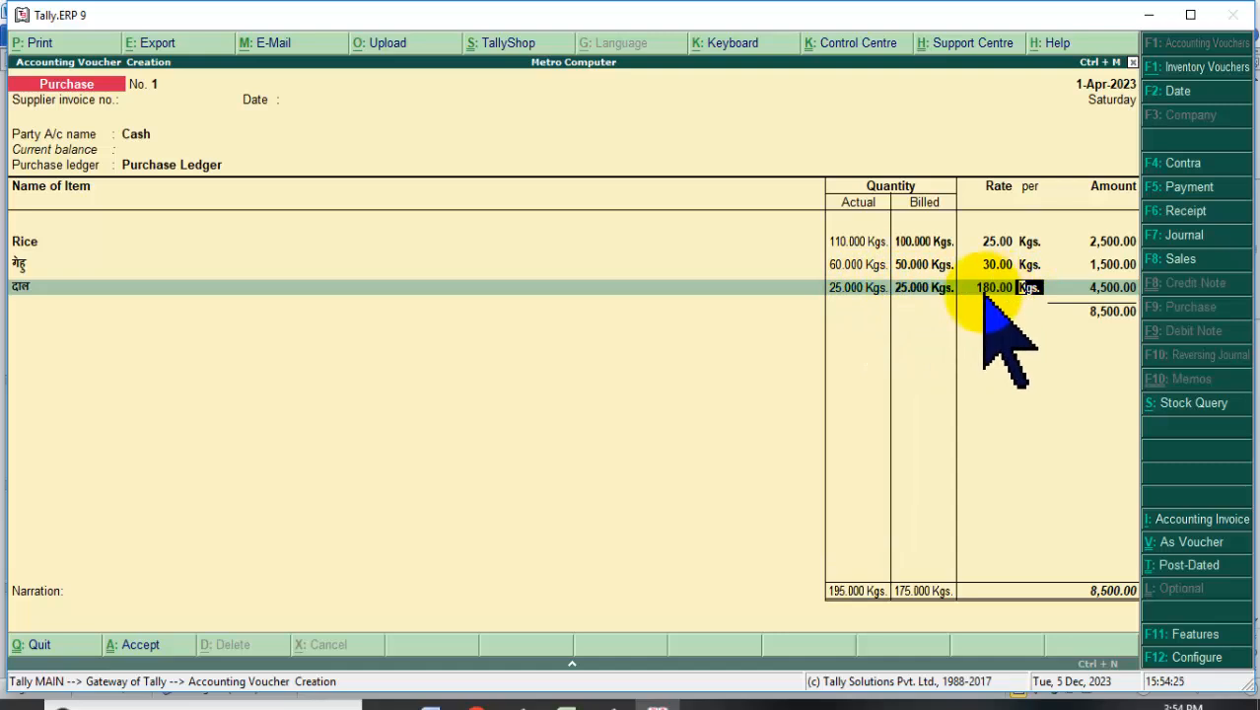
- Set the दाल line's actual quantity to 30 Kgs. and recheck that quantity
click(848, 288)
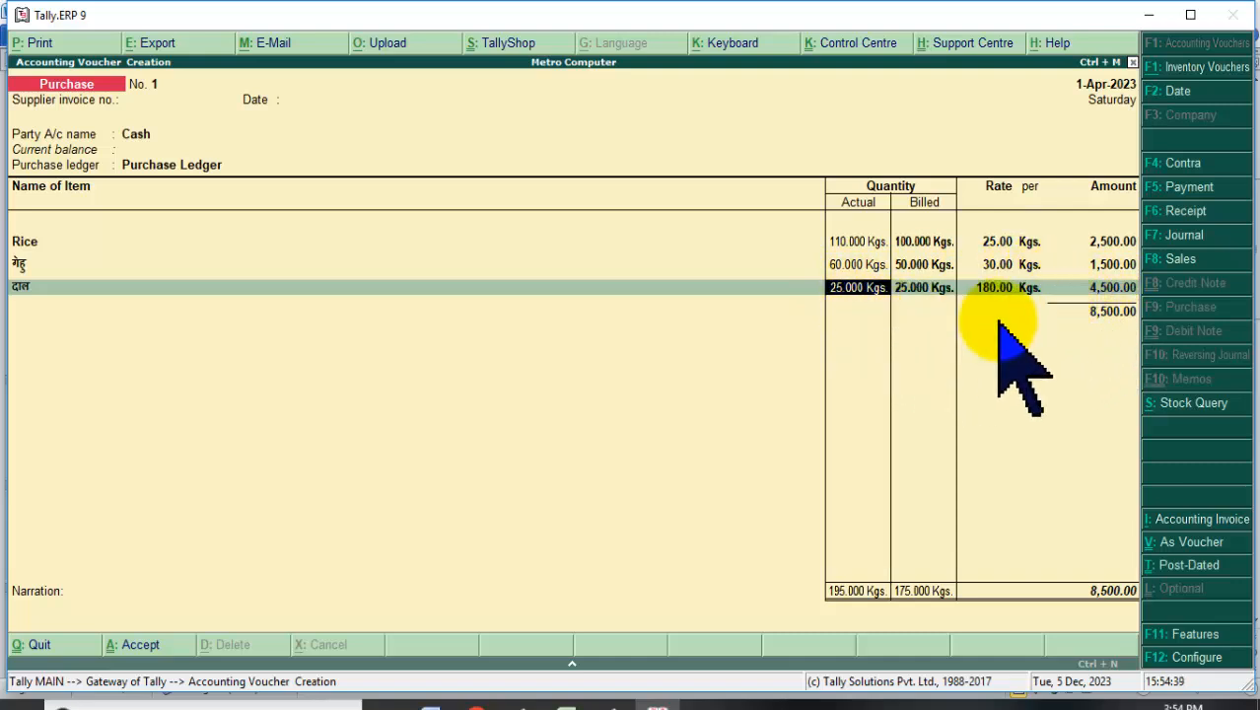
key(Return)
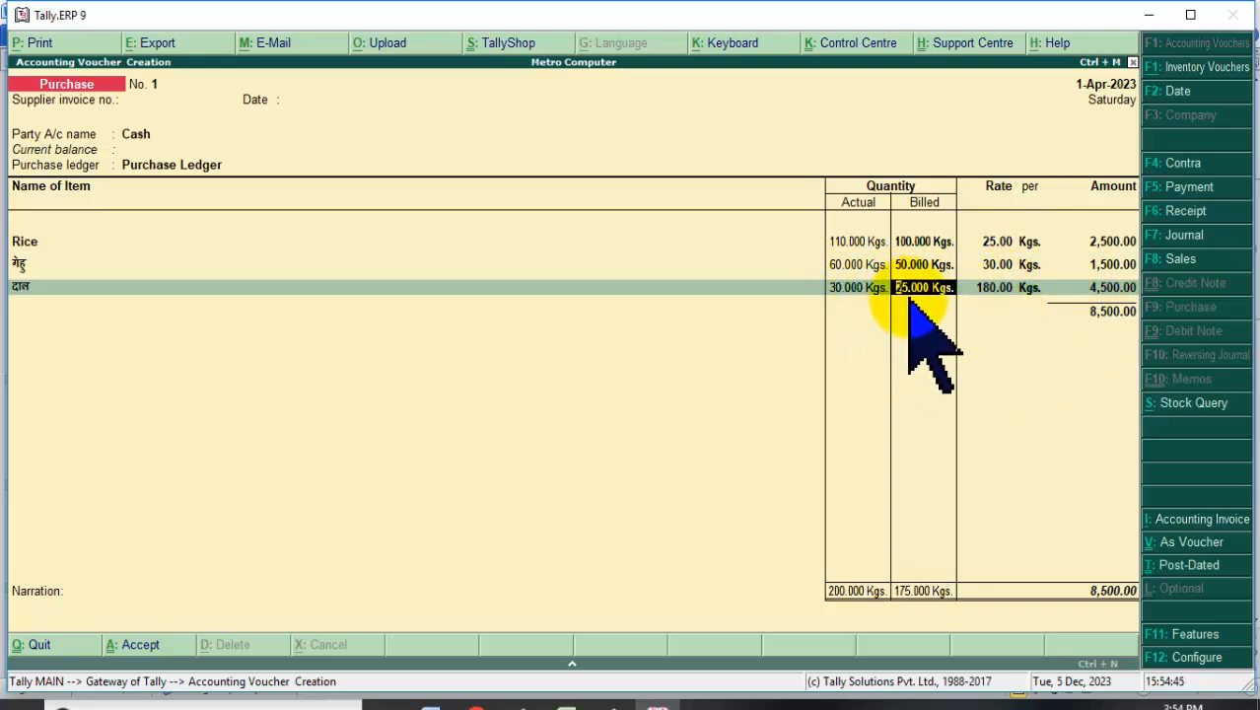
click(850, 288)
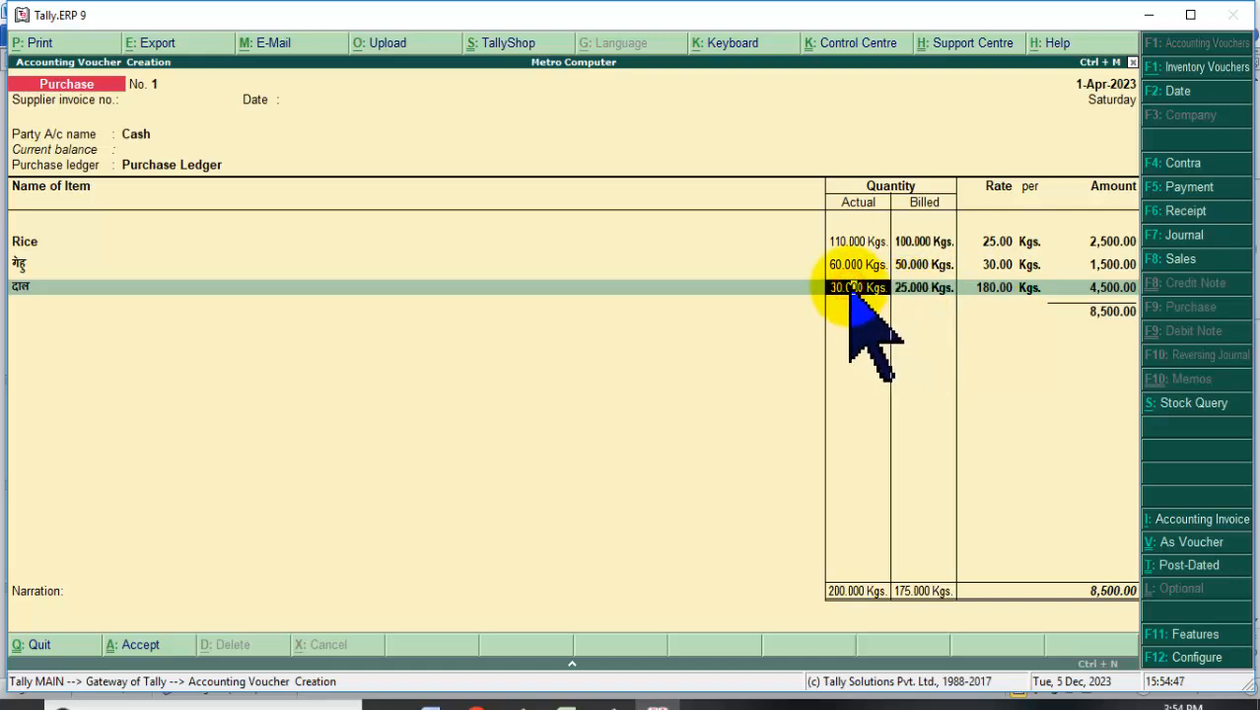
- Try billed quantities of 30 Kgs. and 10 Kgs. on the दाल line, and restore it to 25 Kgs
key(Return)
text(30)
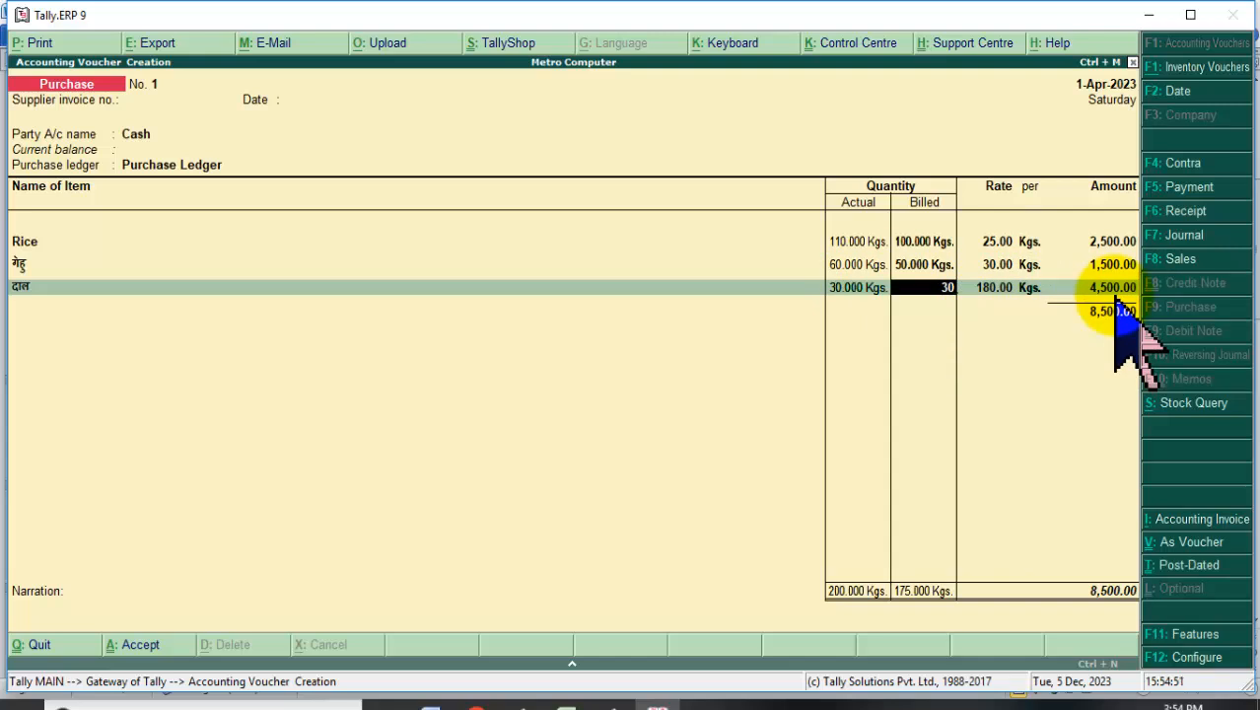
key(Return)
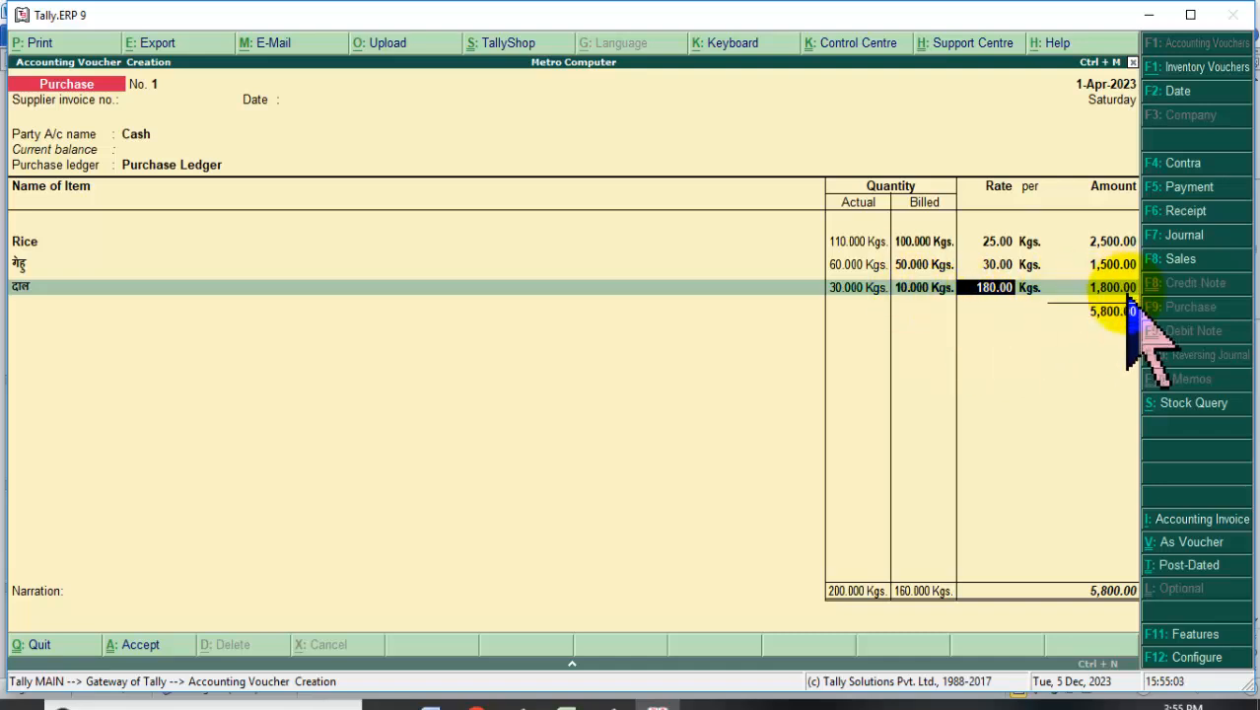
click(911, 289)
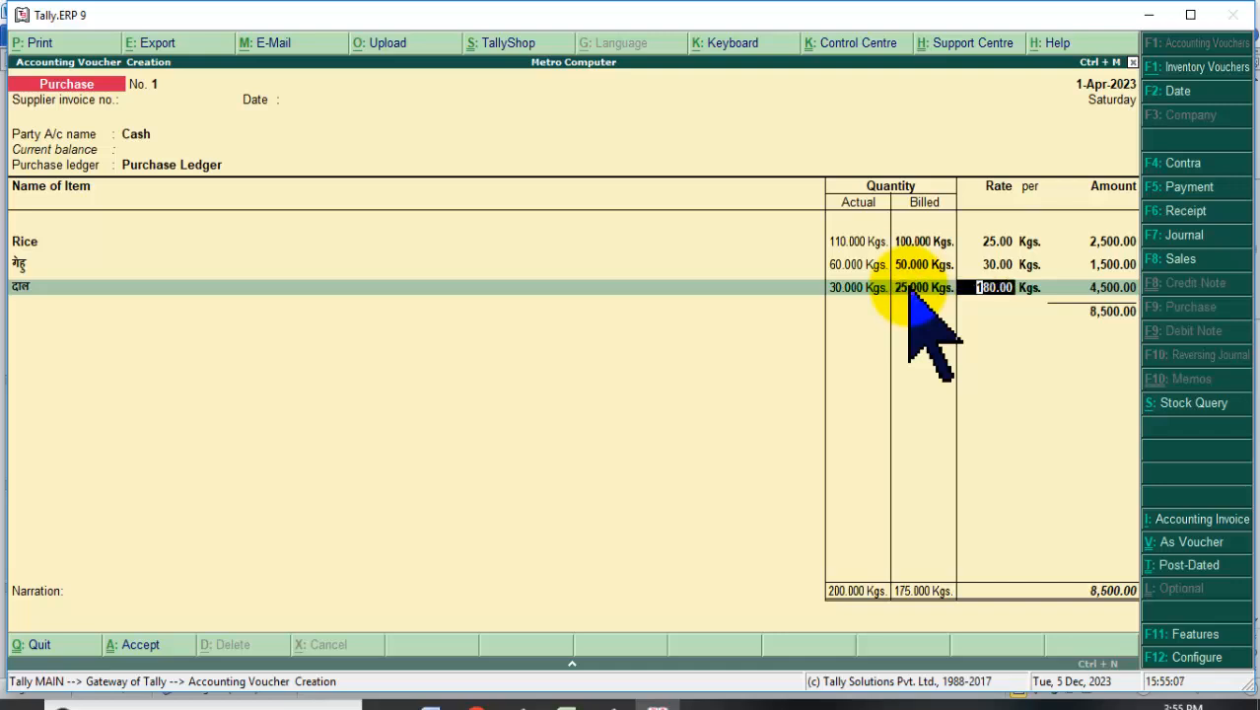
- Review the actual and billed quantities of the Rice, गेहु and दाल lines, and finish the item list without adding further items
click(872, 287)
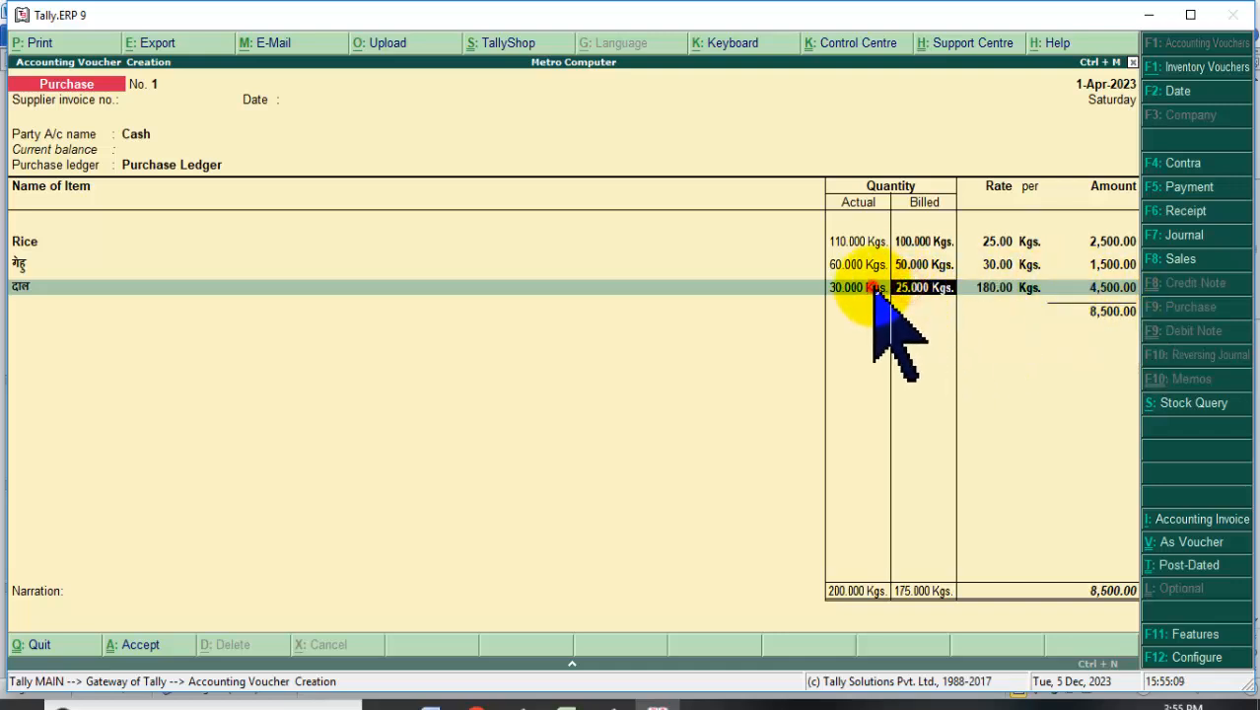
click(905, 262)
click(852, 237)
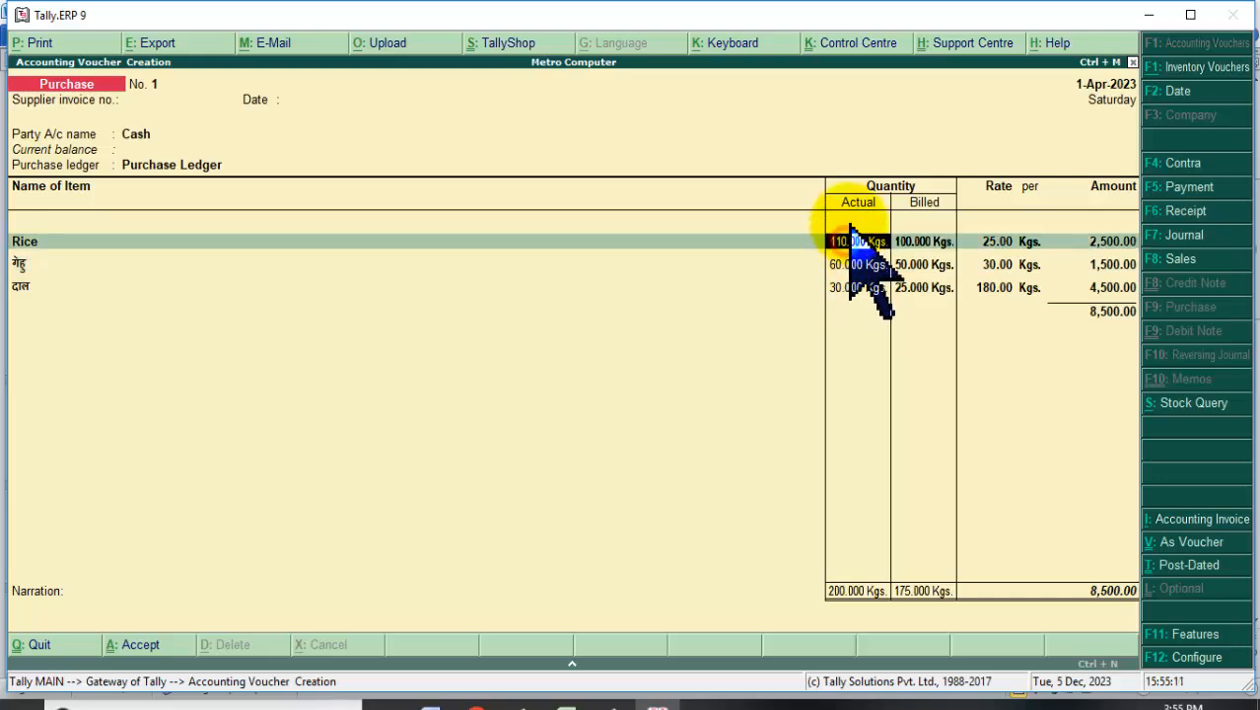
click(924, 242)
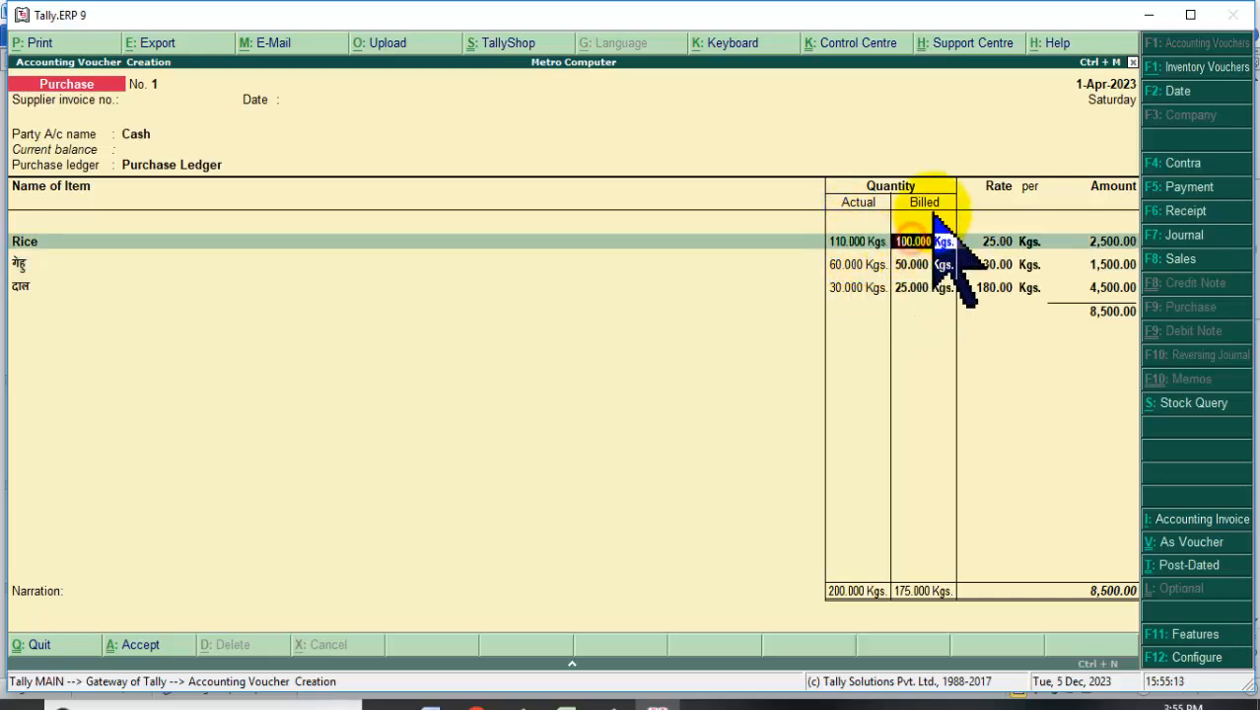
click(934, 265)
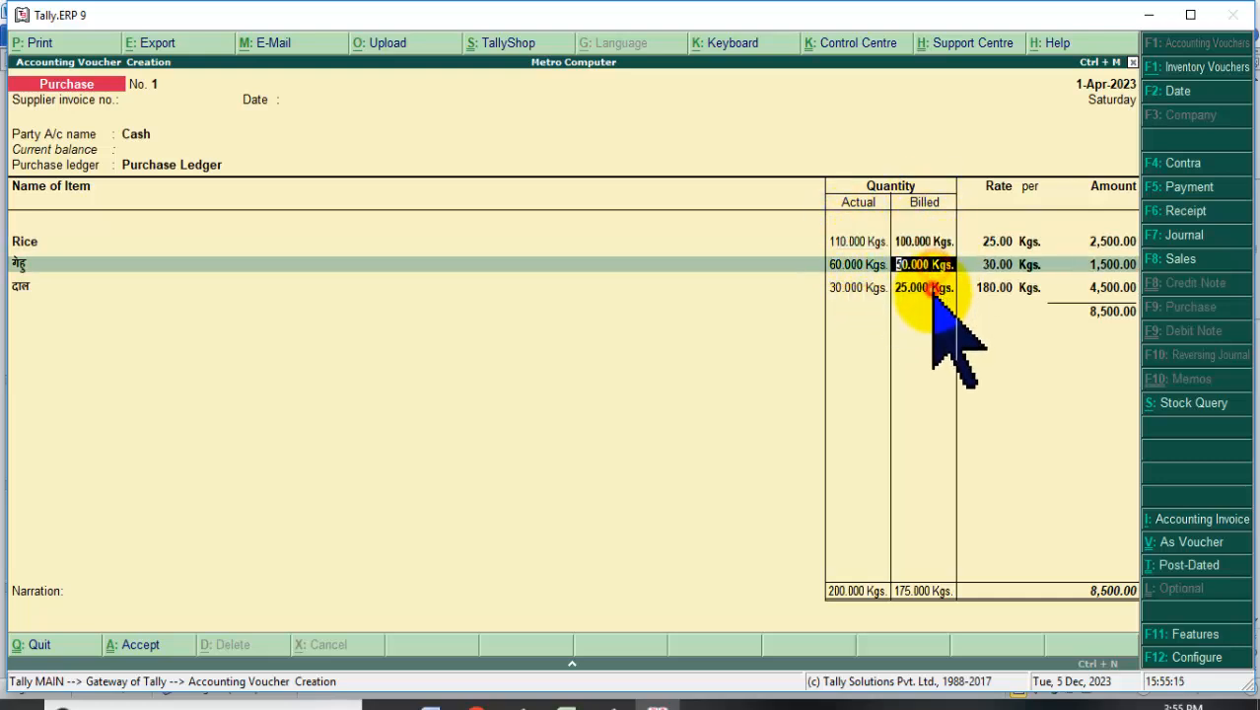
click(928, 287)
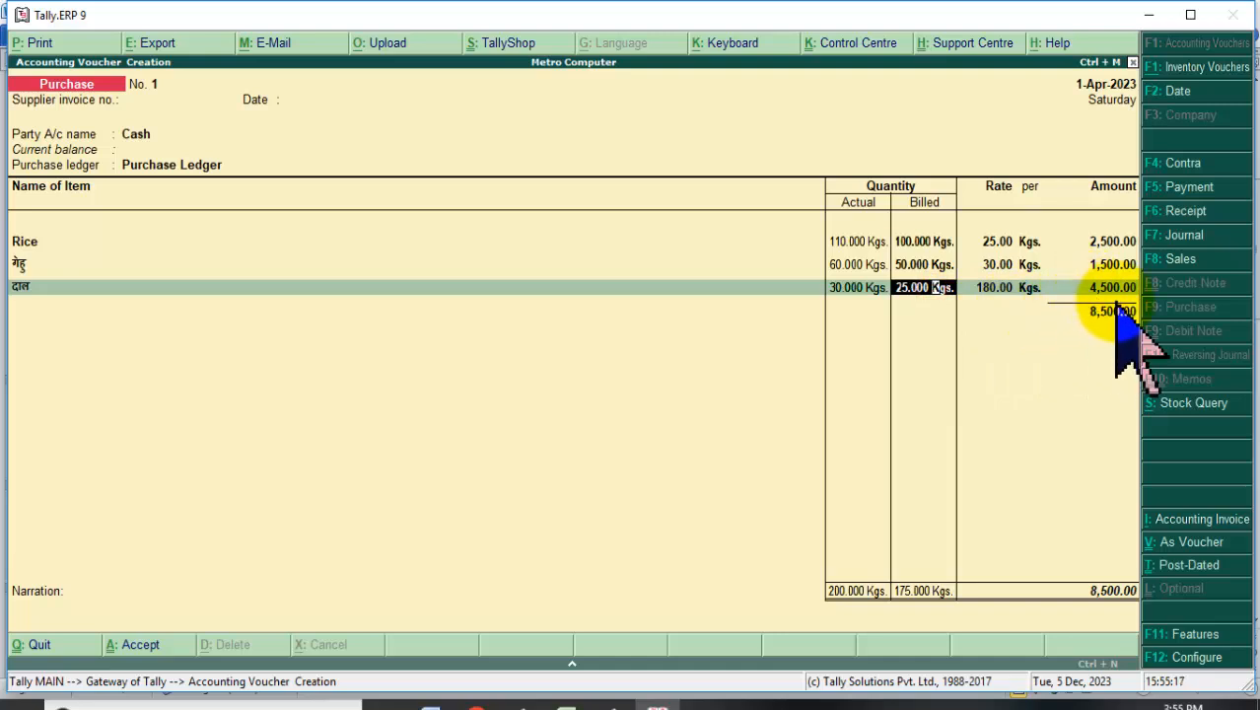
key(Return)
key(Return)
key(Return)
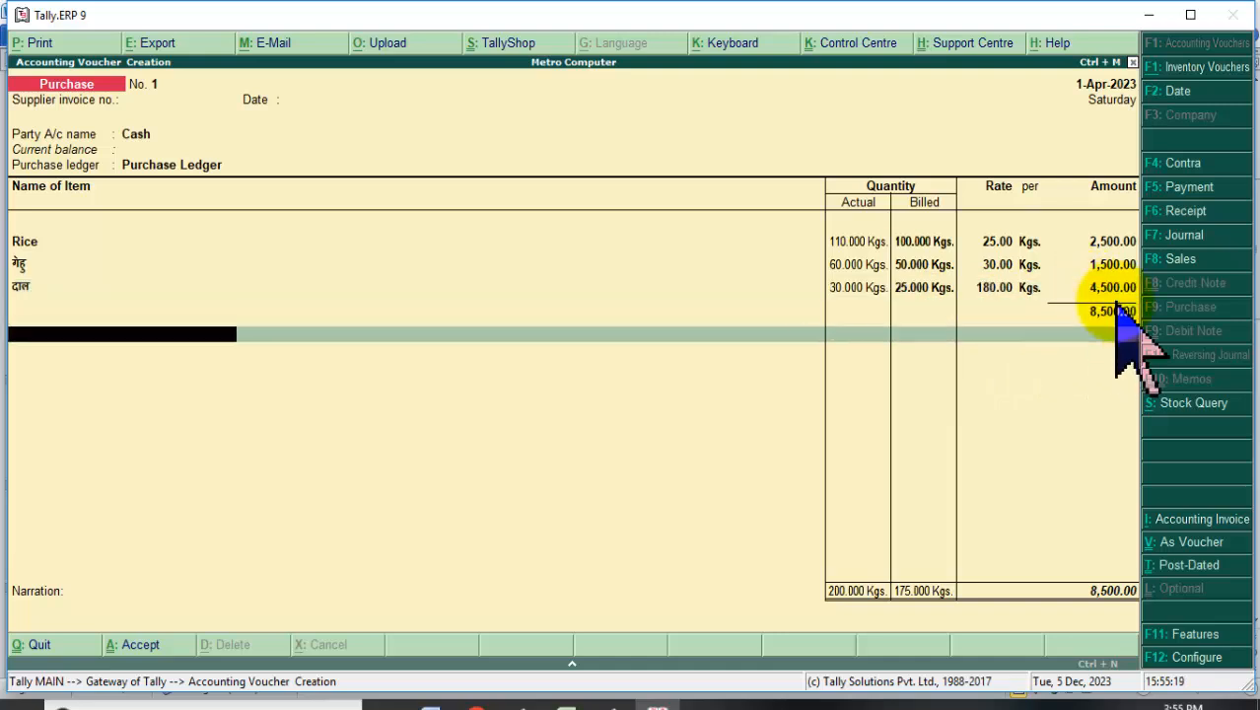
key(Return)
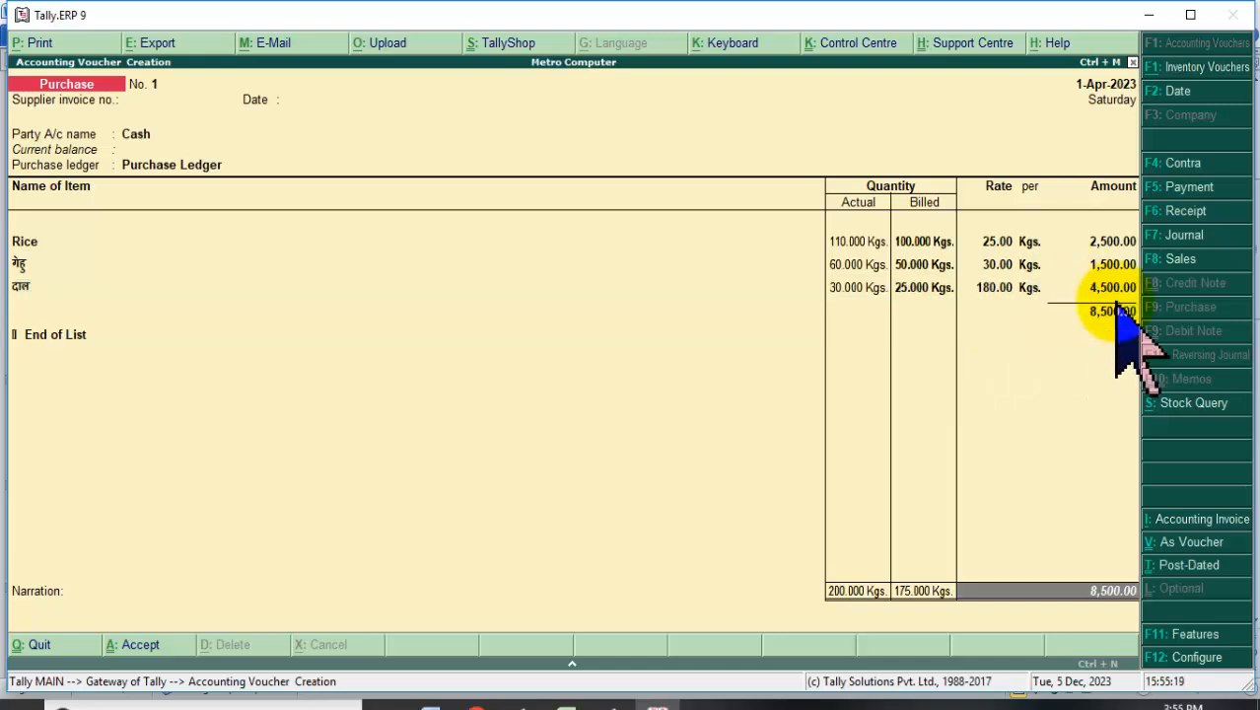
- Go back to the दाल line and set its rate to 150.00 per Kgs
click(1000, 268)
click(994, 290)
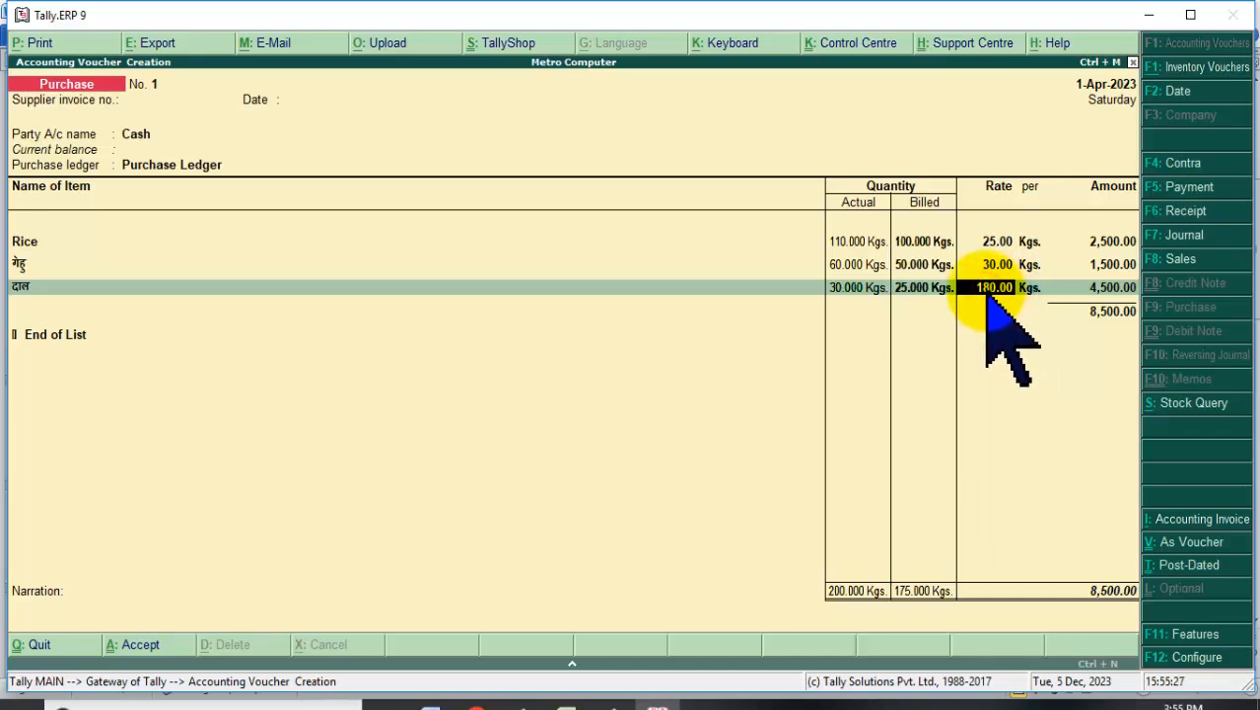
text(150)
key(Return)
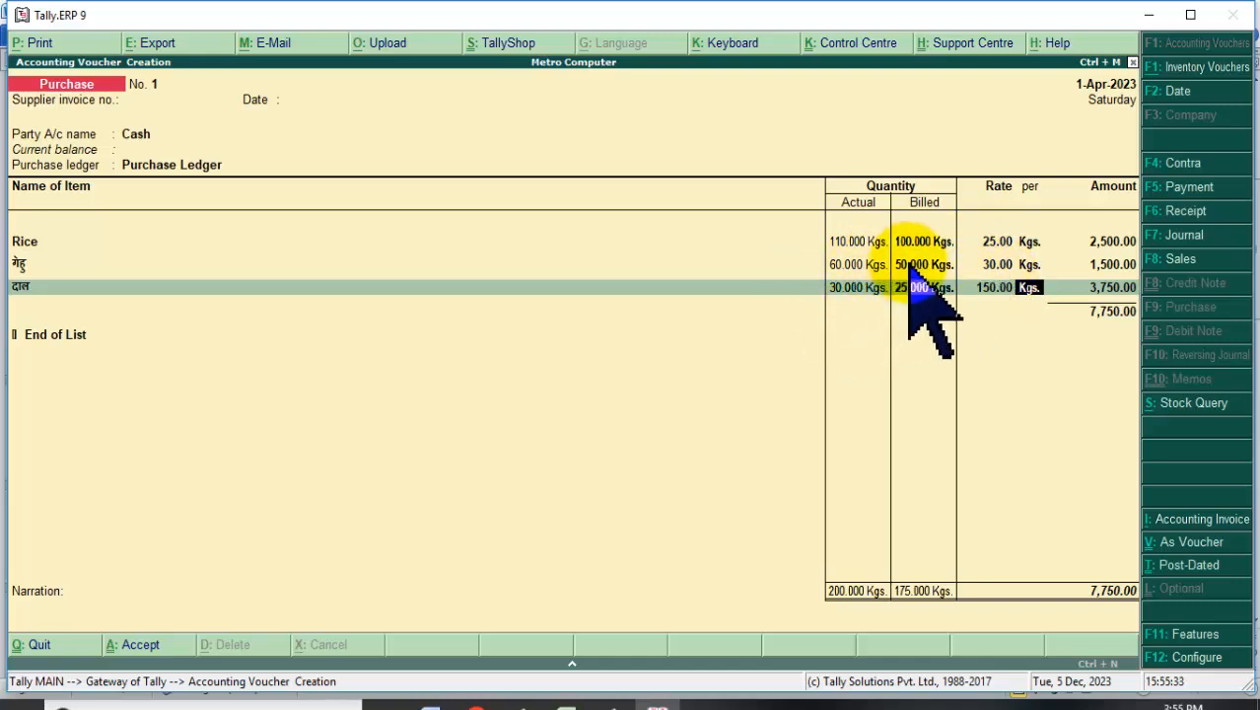
- Set the गेहु line's rate to 22.00 and the दाल line's rate to 120.00 per Kgs
click(987, 267)
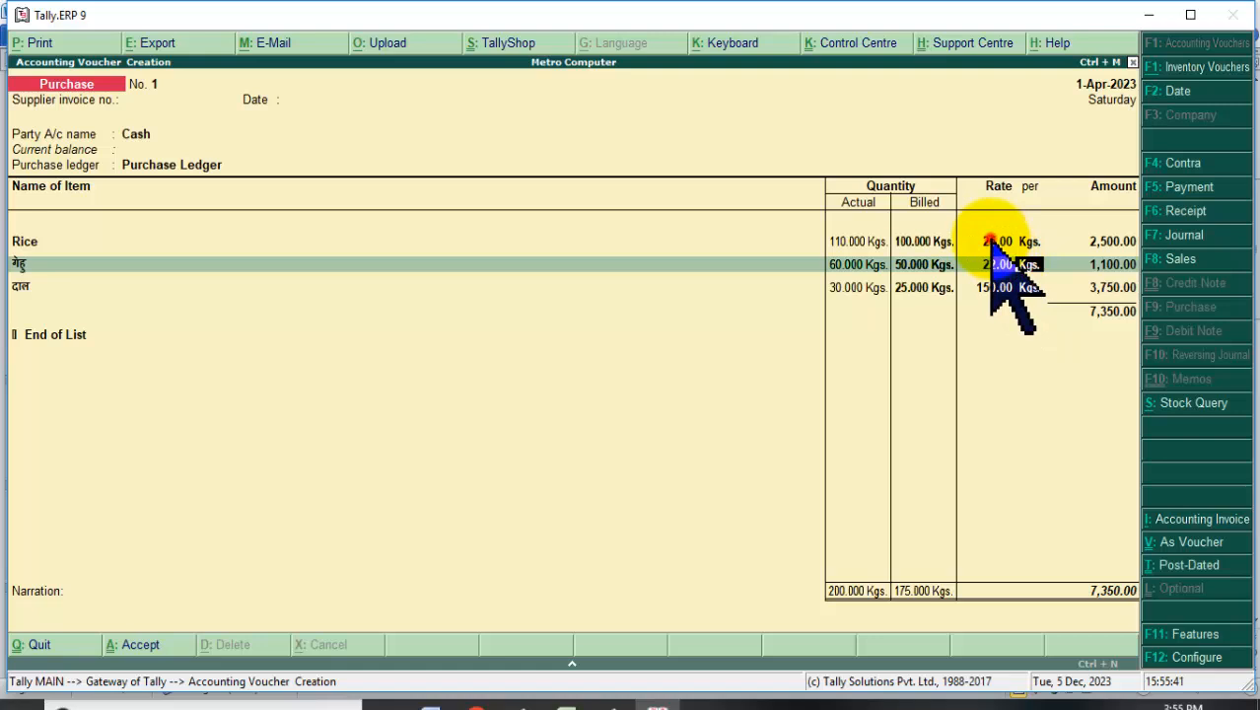
click(991, 241)
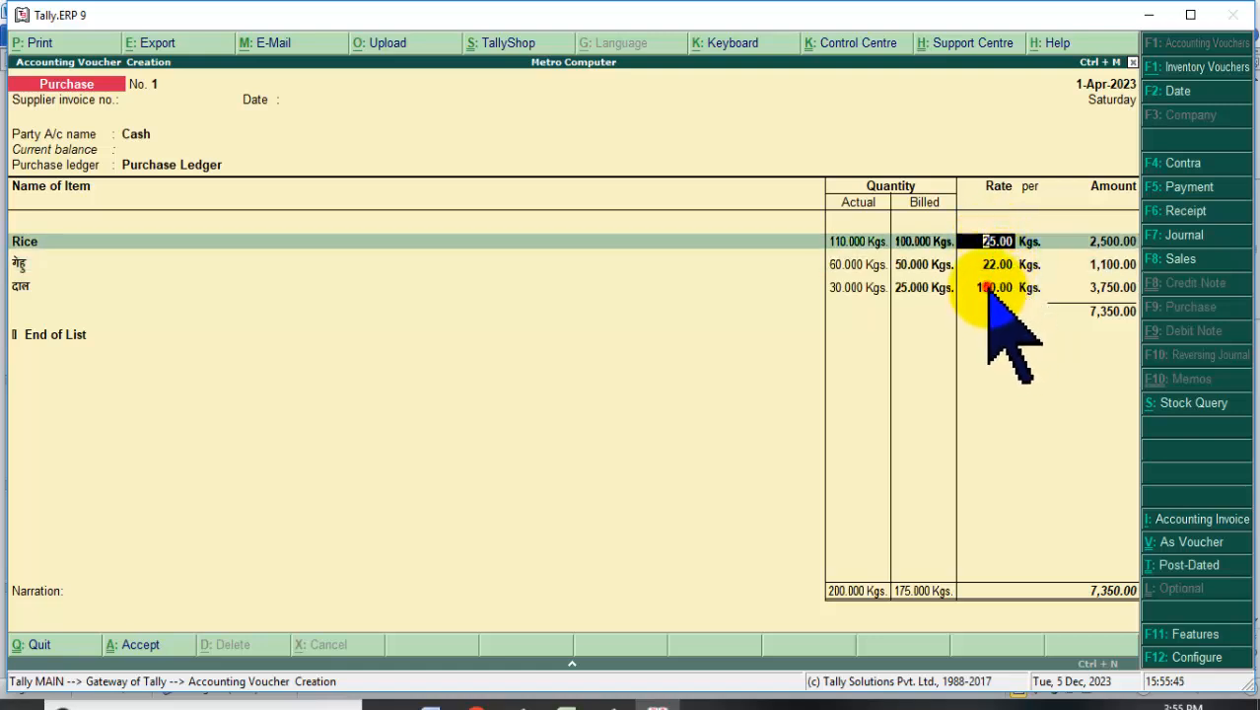
click(994, 288)
text(120)
key(Return)
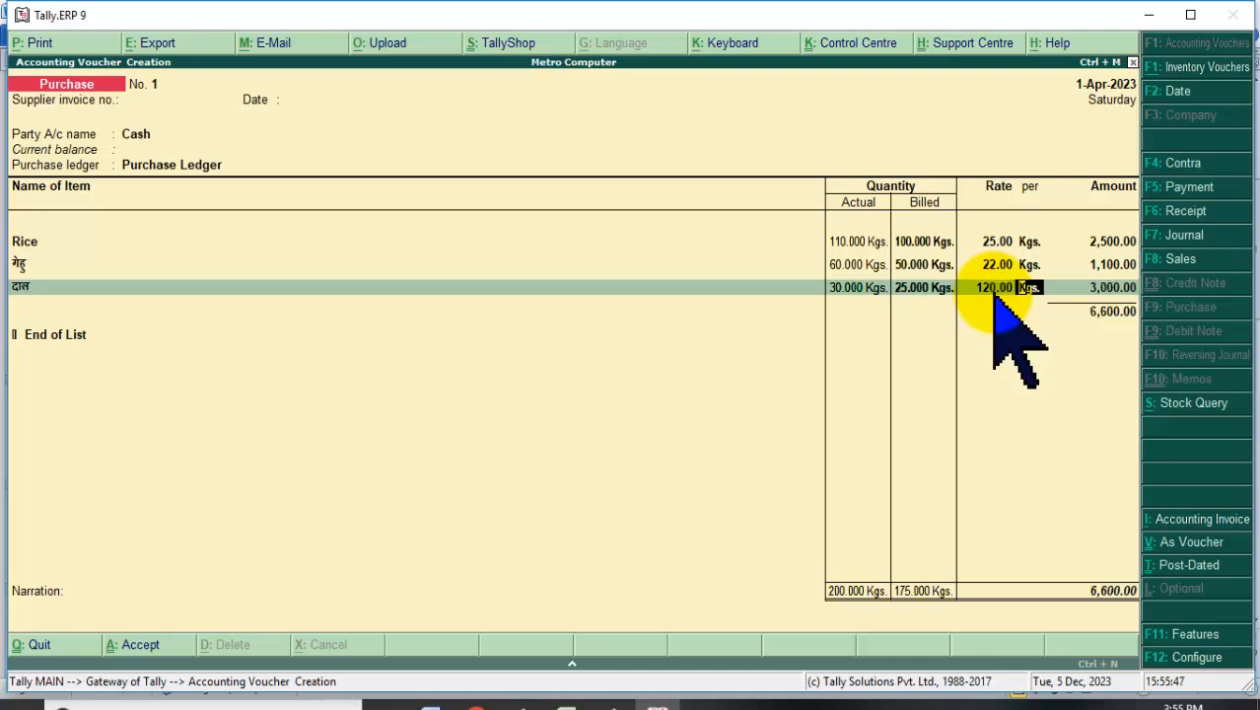
- End the voucher's ledger list without additional ledgers, leave the narration blank, and save the purchase voucher
key(Return)
key(Return)
key(Return)
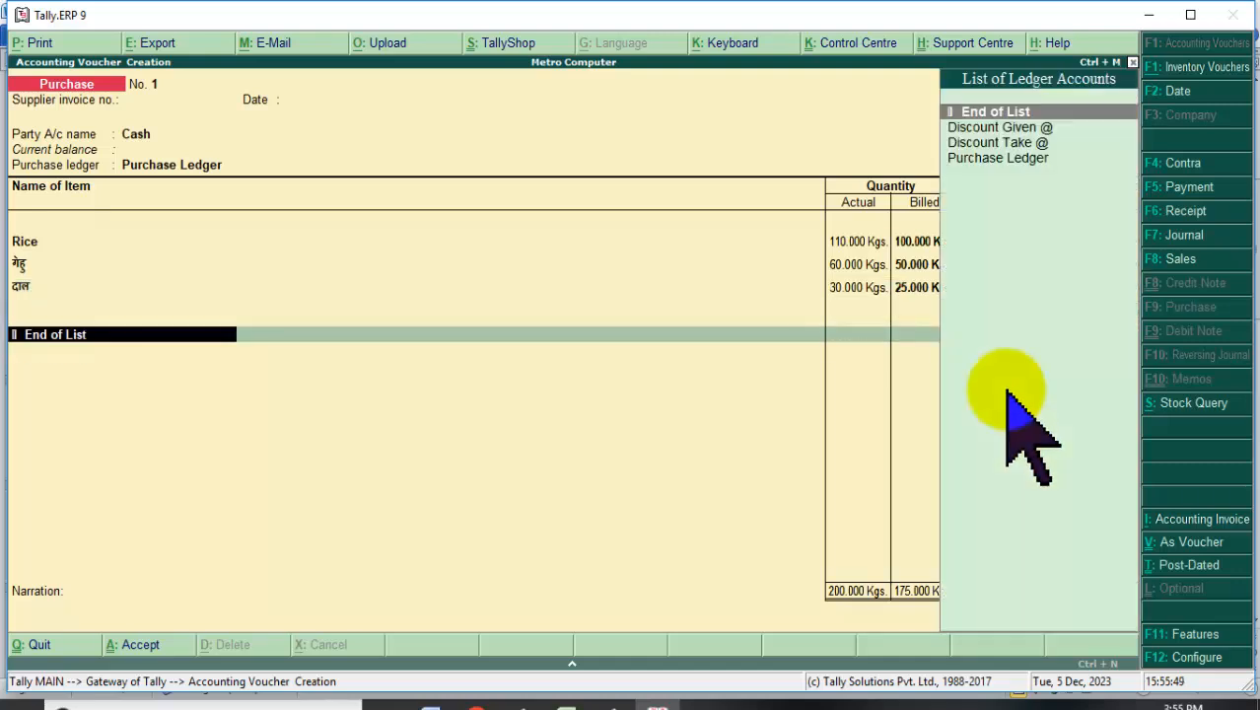
key(Return)
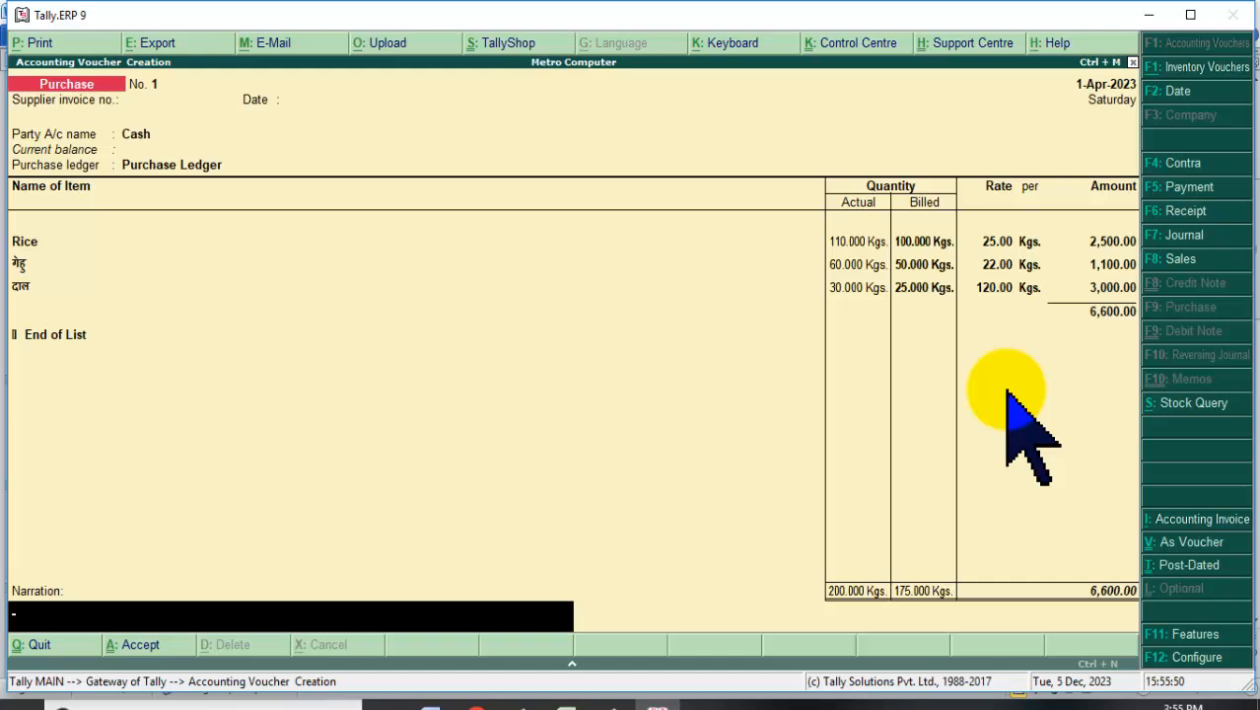
key(Return)
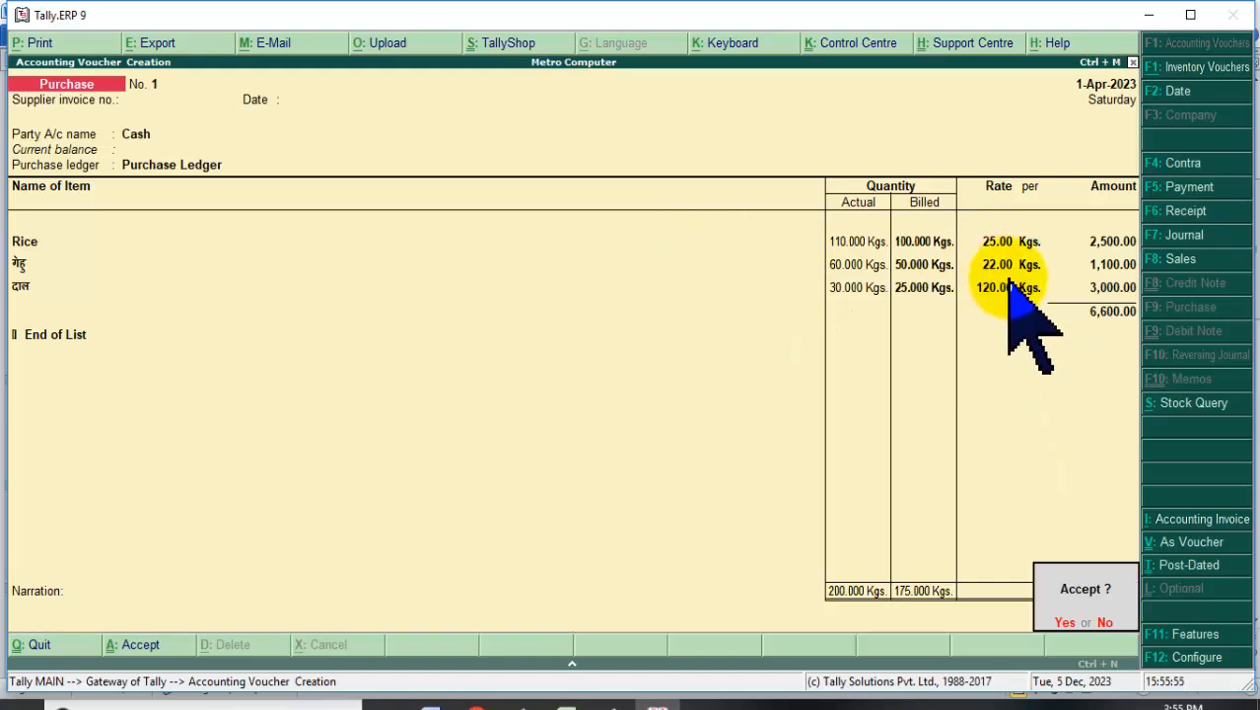
key(Return)
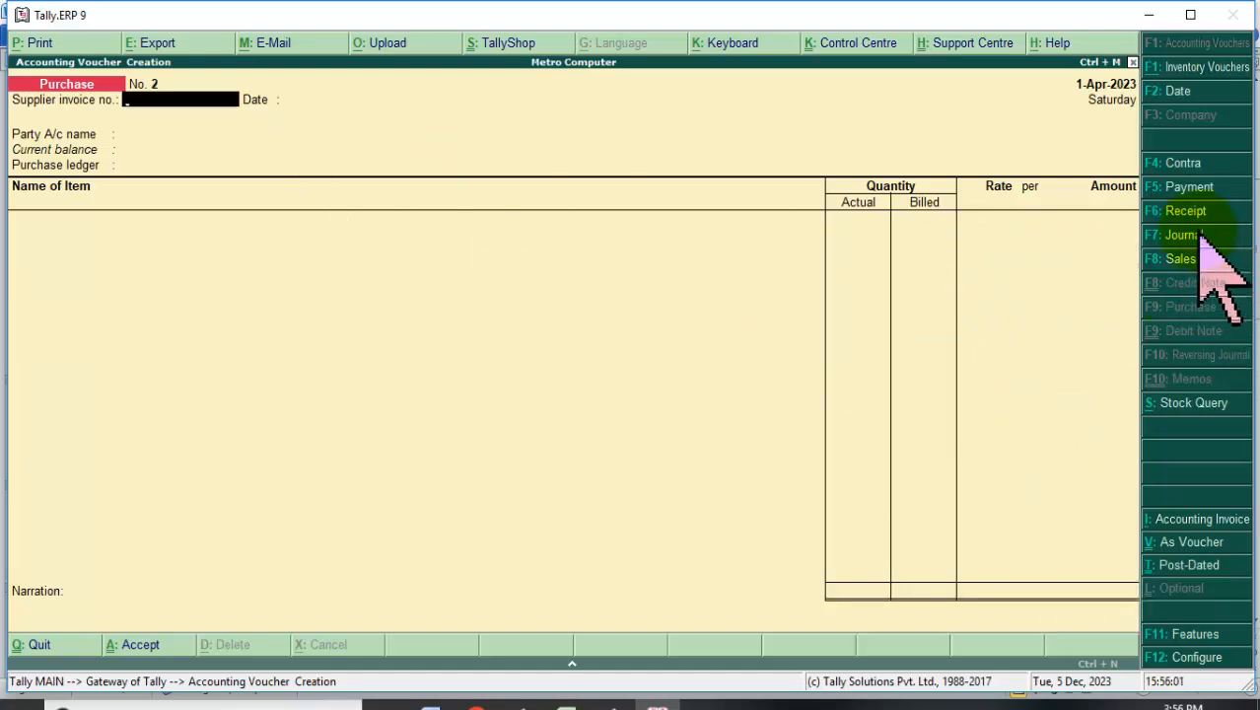
- Leave voucher entry and open the Stock Summary report for the Foodstuff group
click(1179, 259)
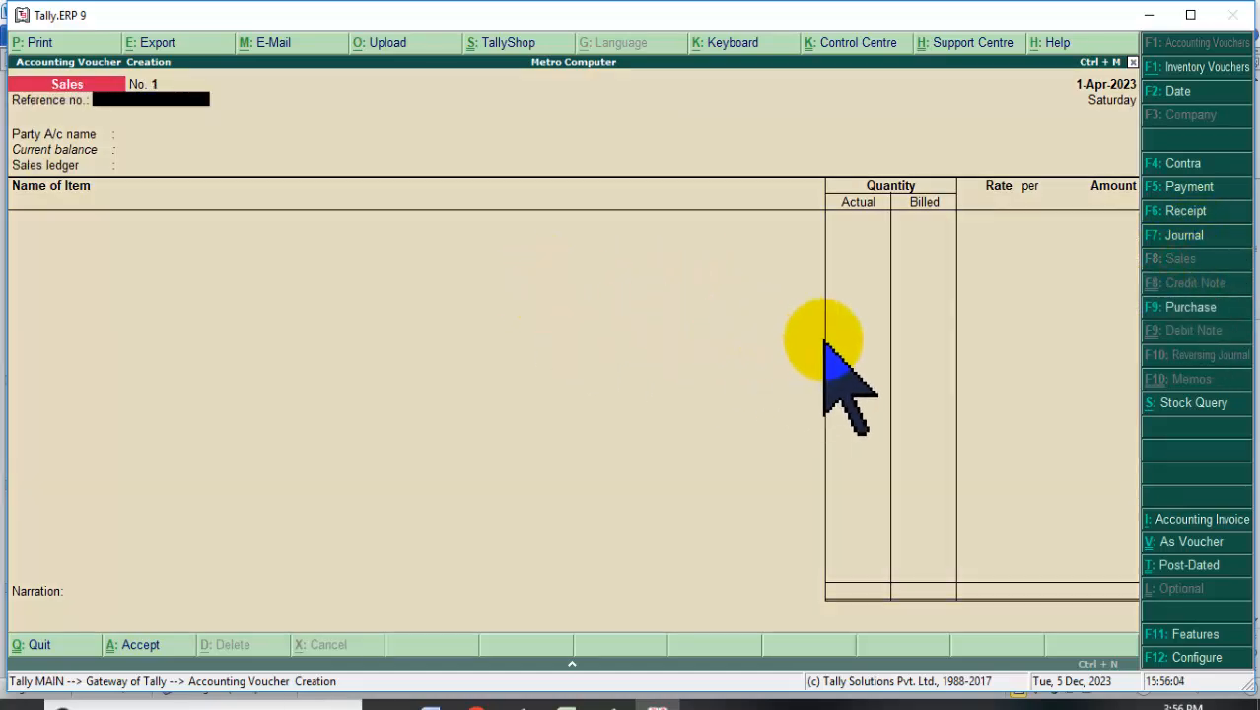
key(Escape)
key(Down)
key(Down)
key(Down)
key(Down)
key(Down)
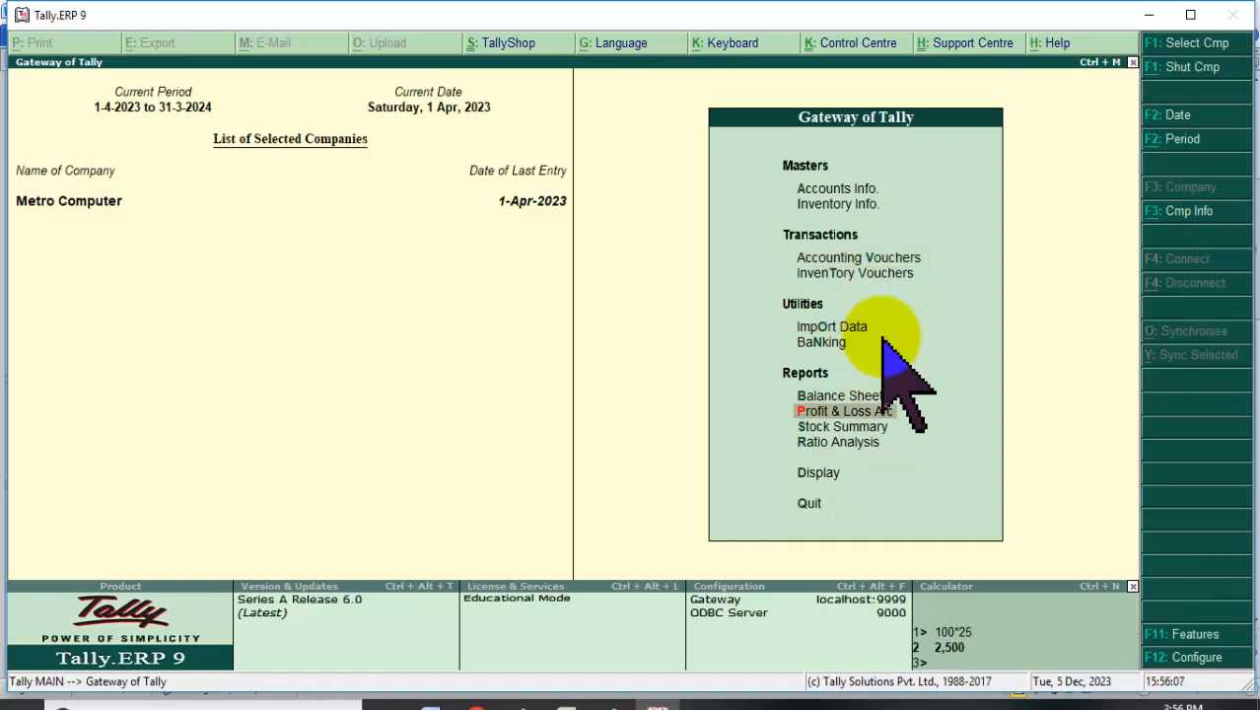
key(Down)
key(Down)
key(Up)
key(Return)
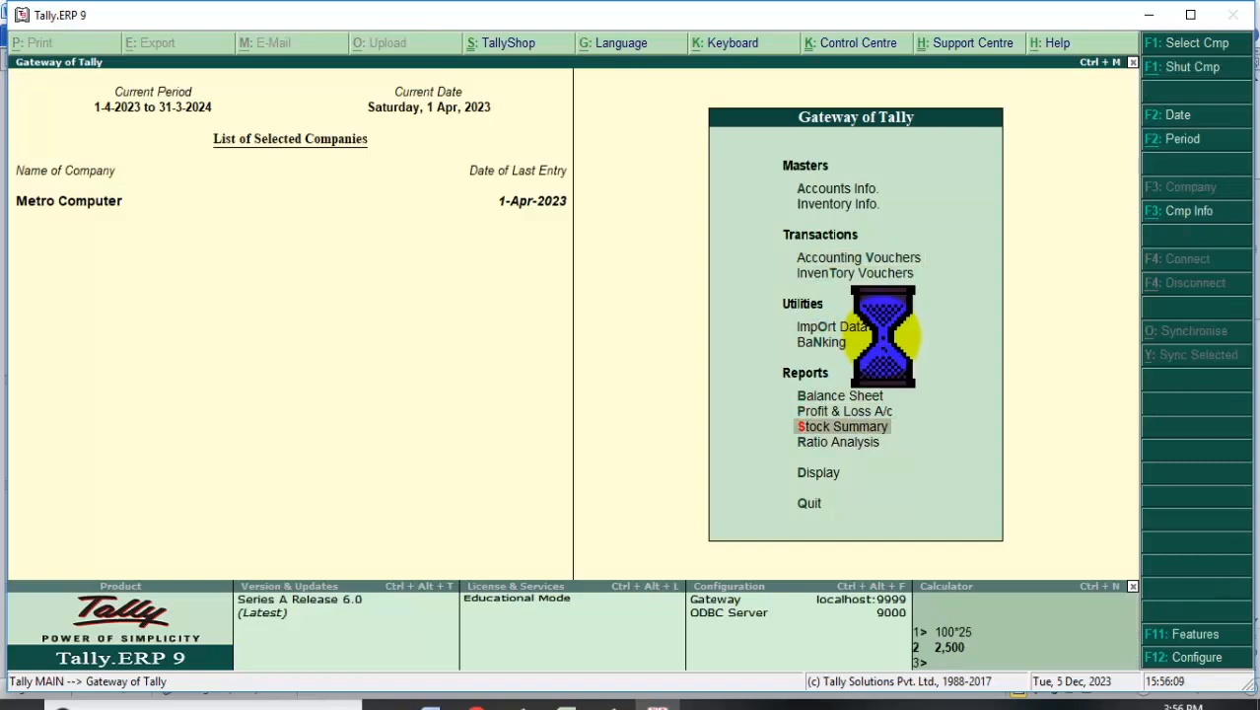
click(335, 178)
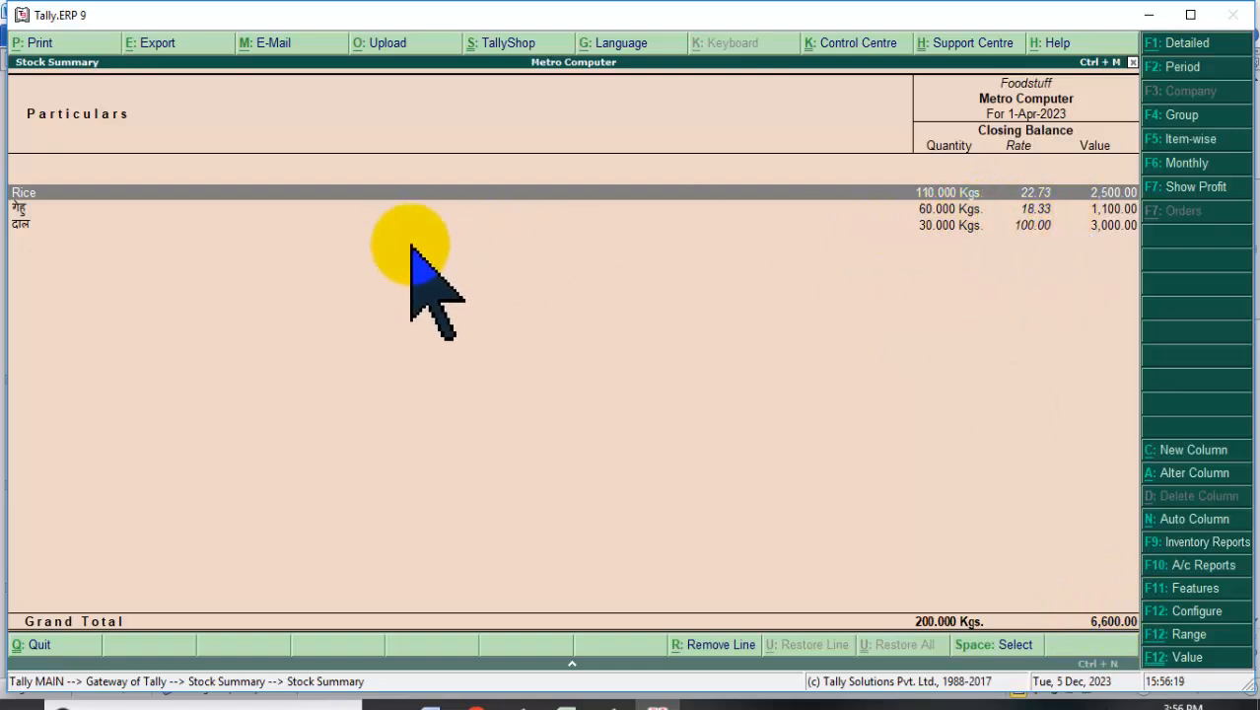
- Examine Rice's monthly summary, stock vouchers and purchase voucher No. 1 without changing it, and return to the Gateway of Tally
key(Return)
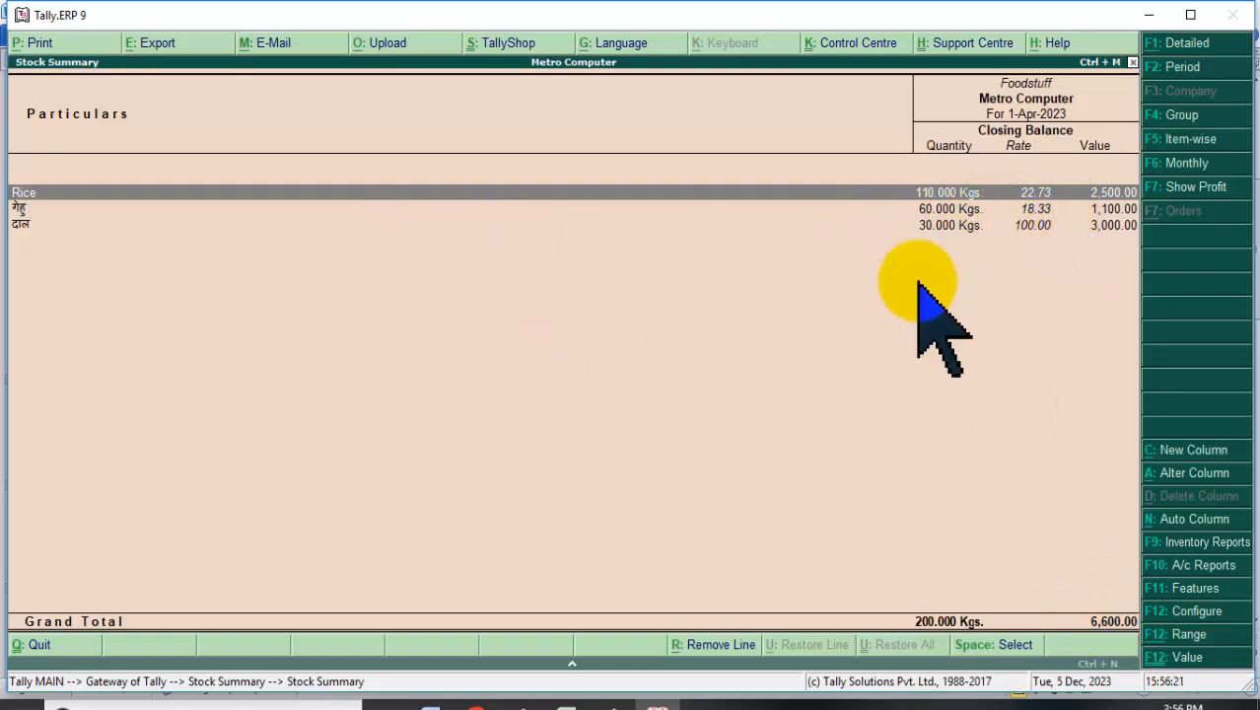
key(Return)
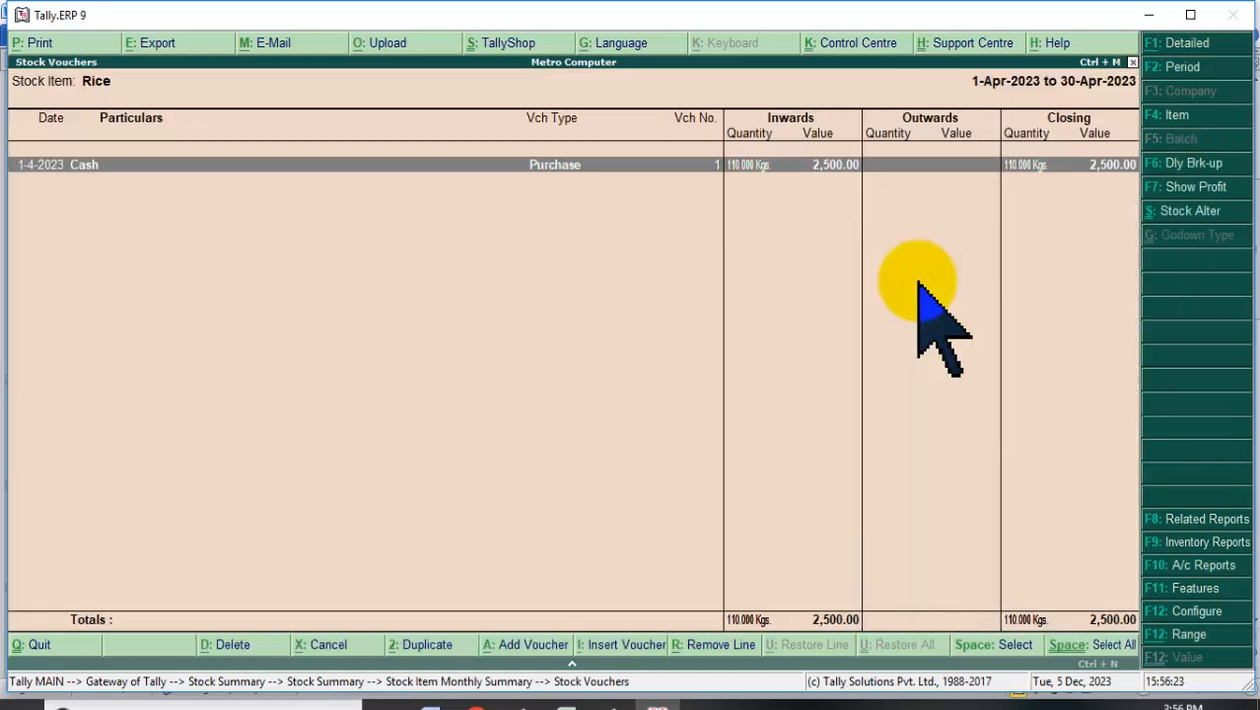
key(Return)
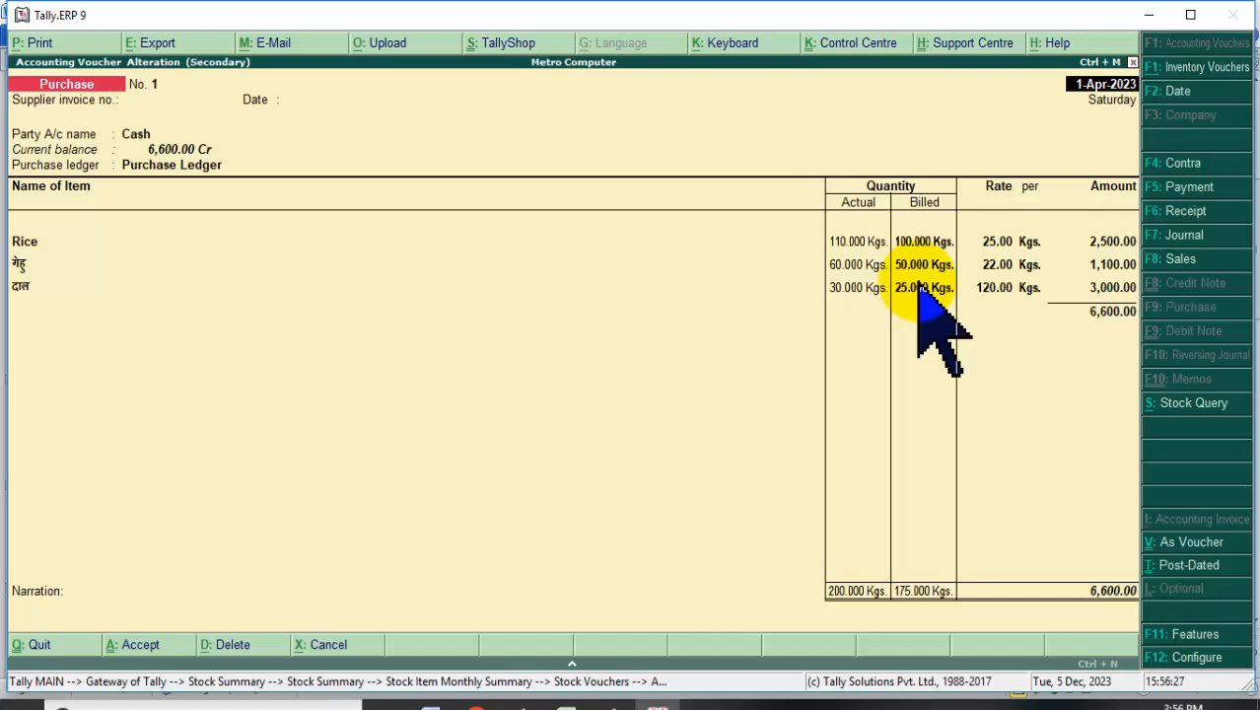
key(Escape)
key(y)
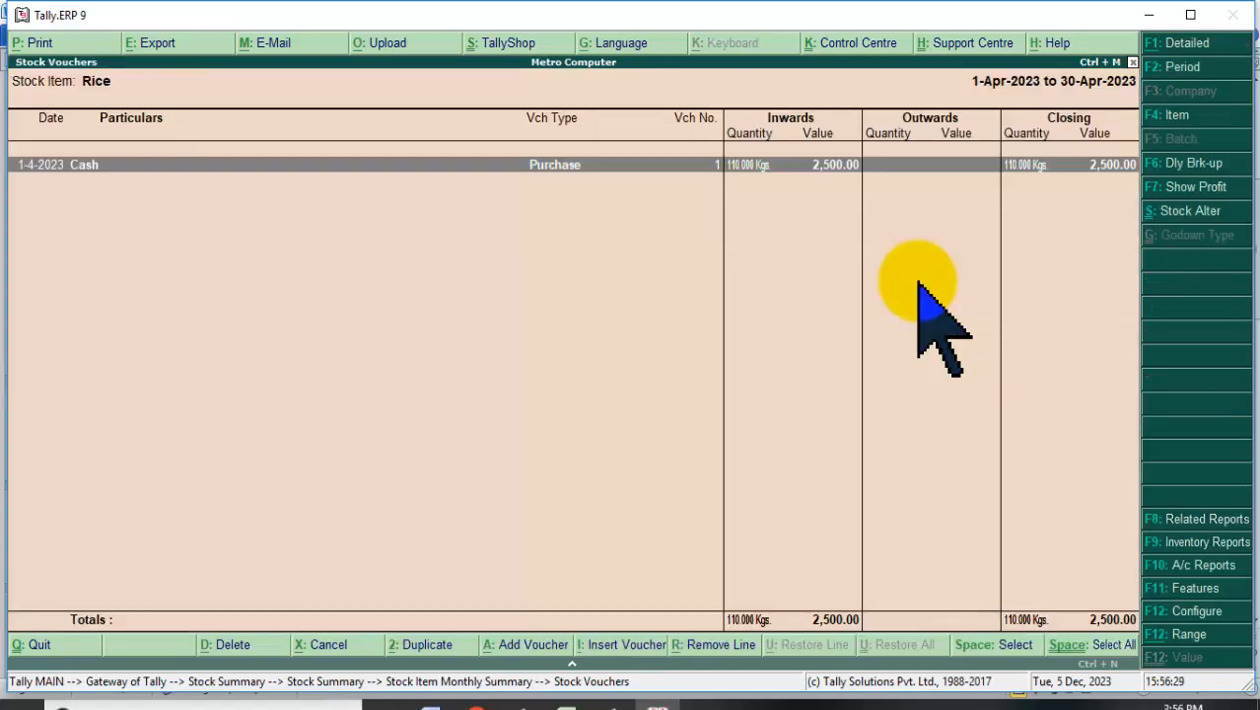
key(Escape)
key(Escape)
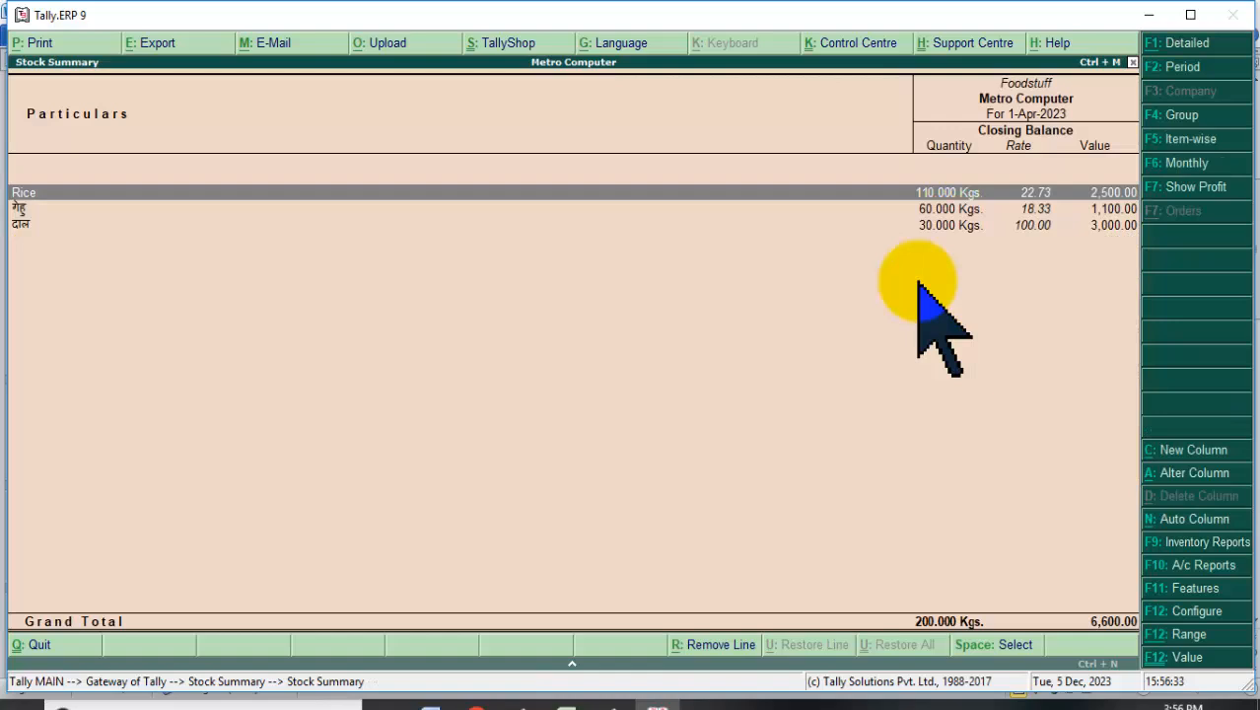
key(Escape)
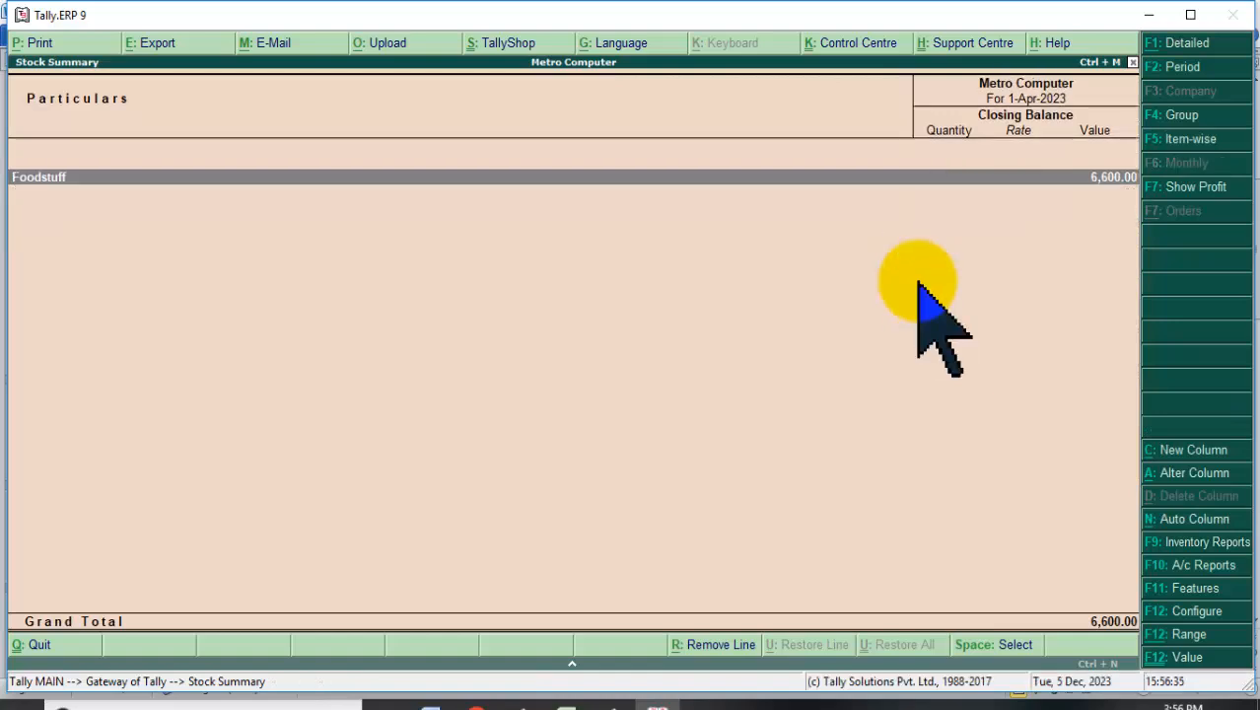
key(Escape)
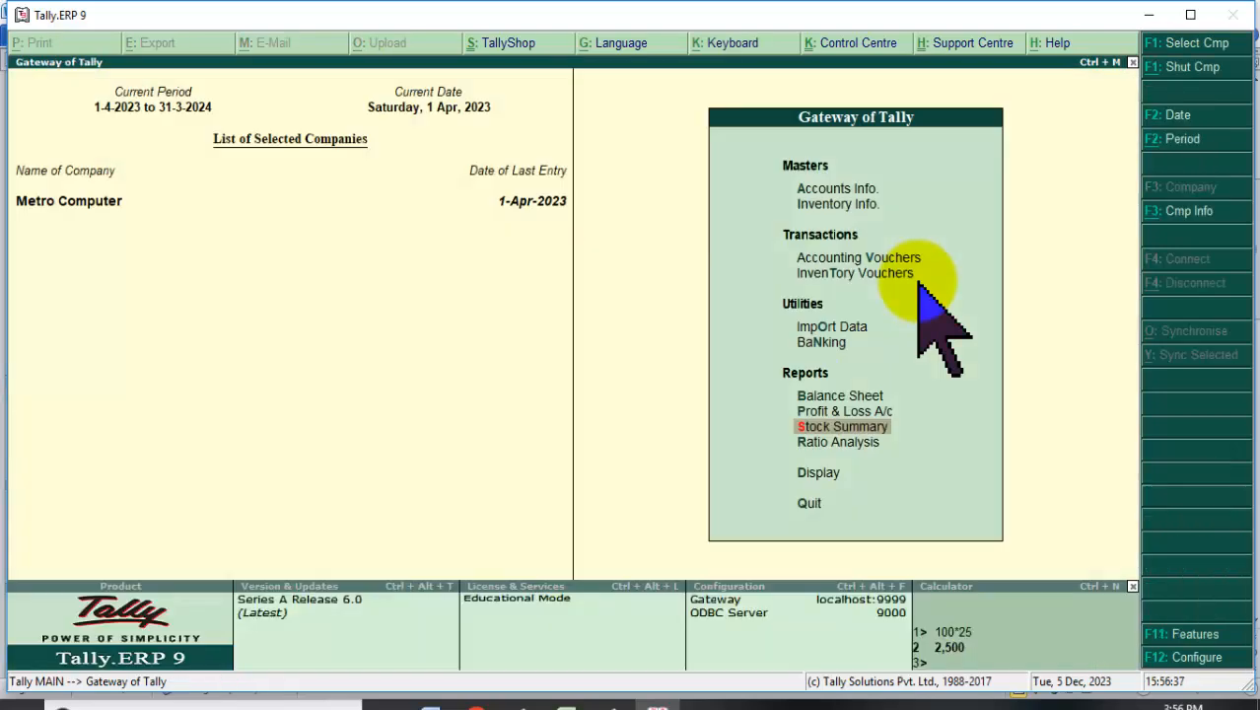
- Start a sales voucher with a blank reference number and Cash as the party account
click(915, 258)
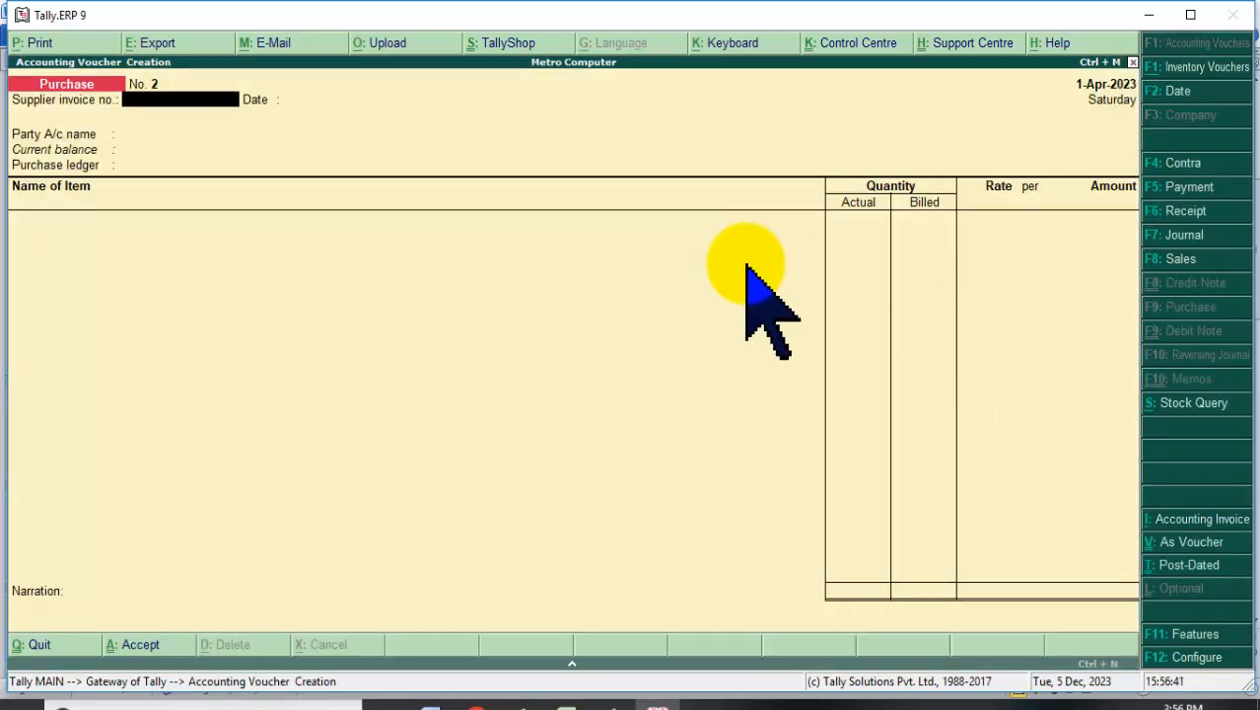
key(F8)
key(Return)
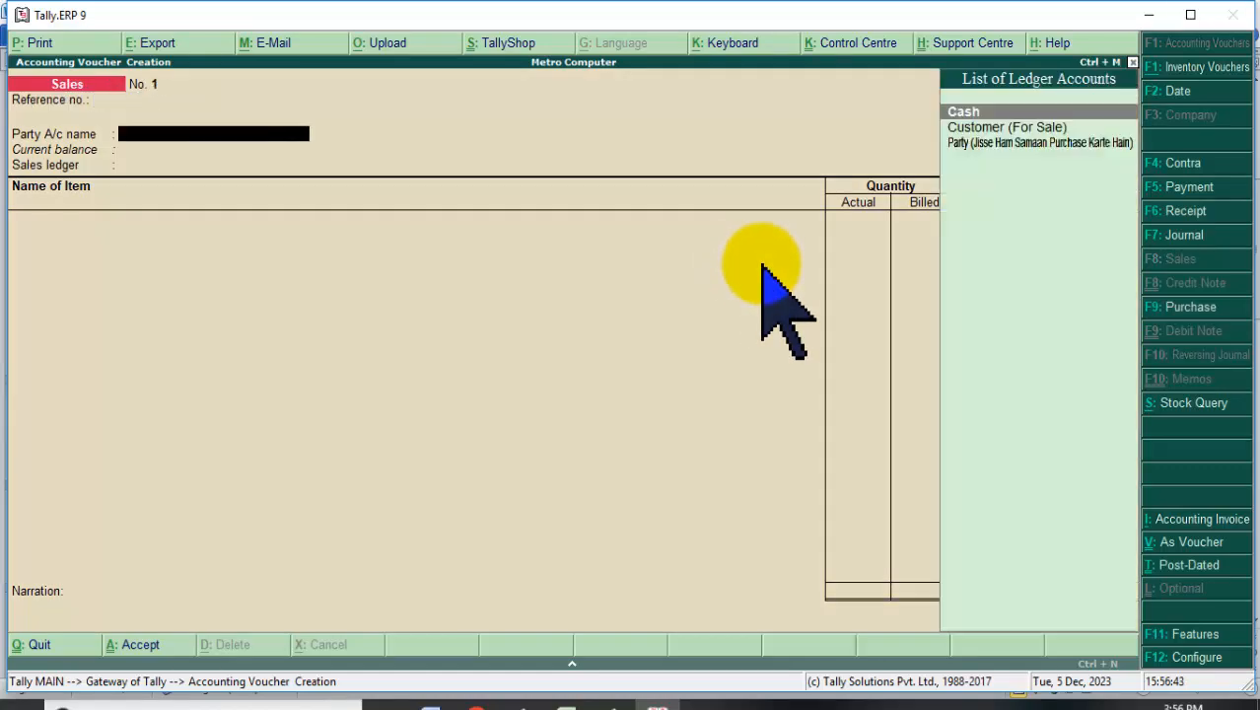
key(Return)
- Accept the sale's party details with despatch and order fields blank, Cash as buyer, and state and dealer type Not Applicable
key(Return)
key(Return)
key(Return)
key(Return)
key(Return)
key(Return)
key(Return)
key(Return)
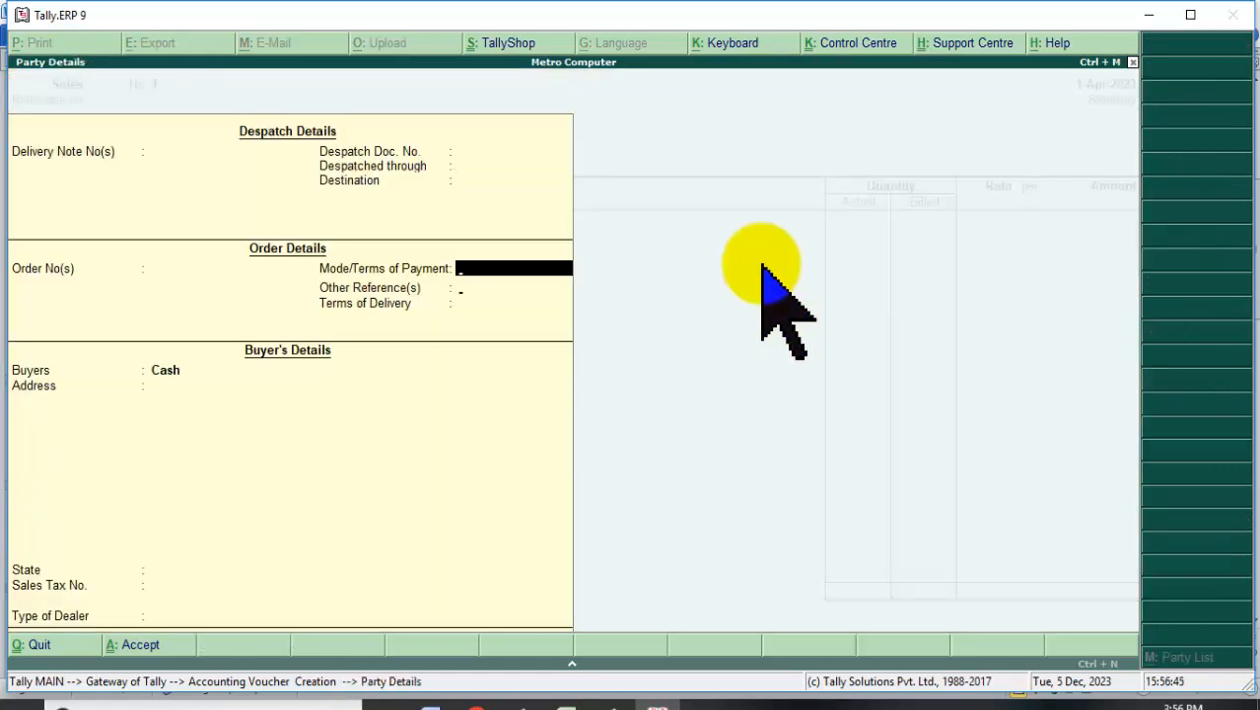
key(Return)
key(Return)
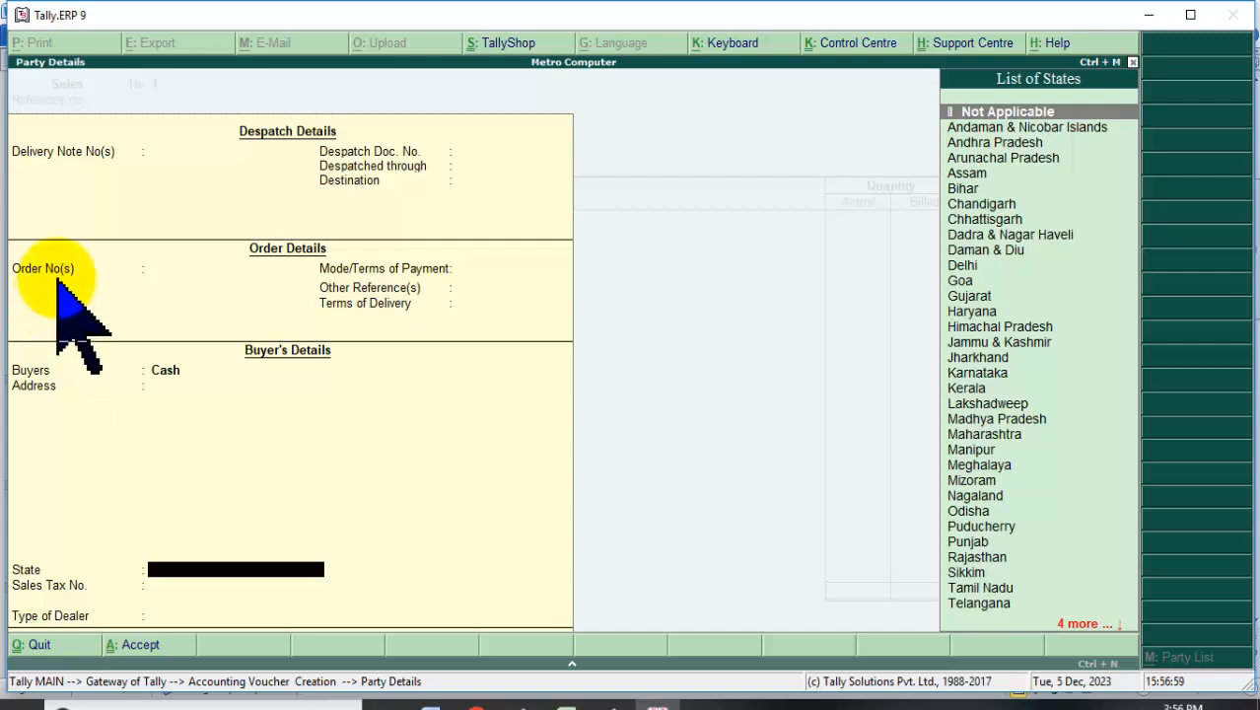
click(460, 268)
click(401, 270)
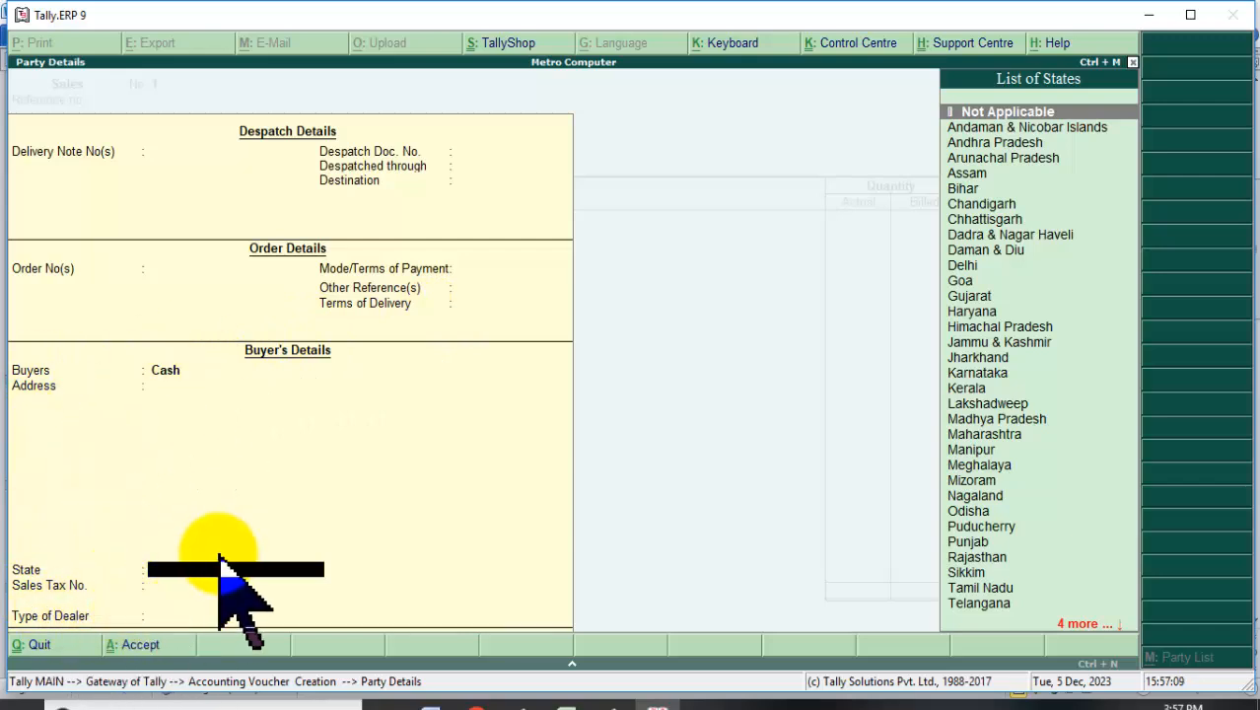
key(Return)
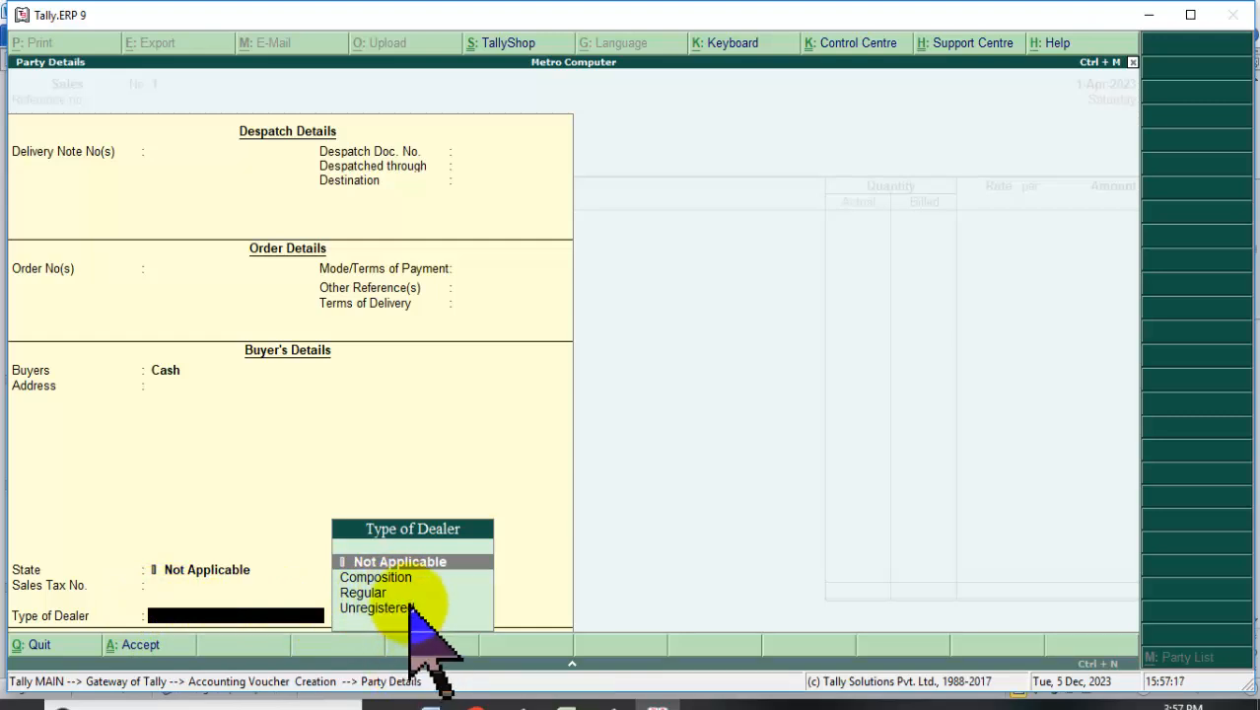
key(Return)
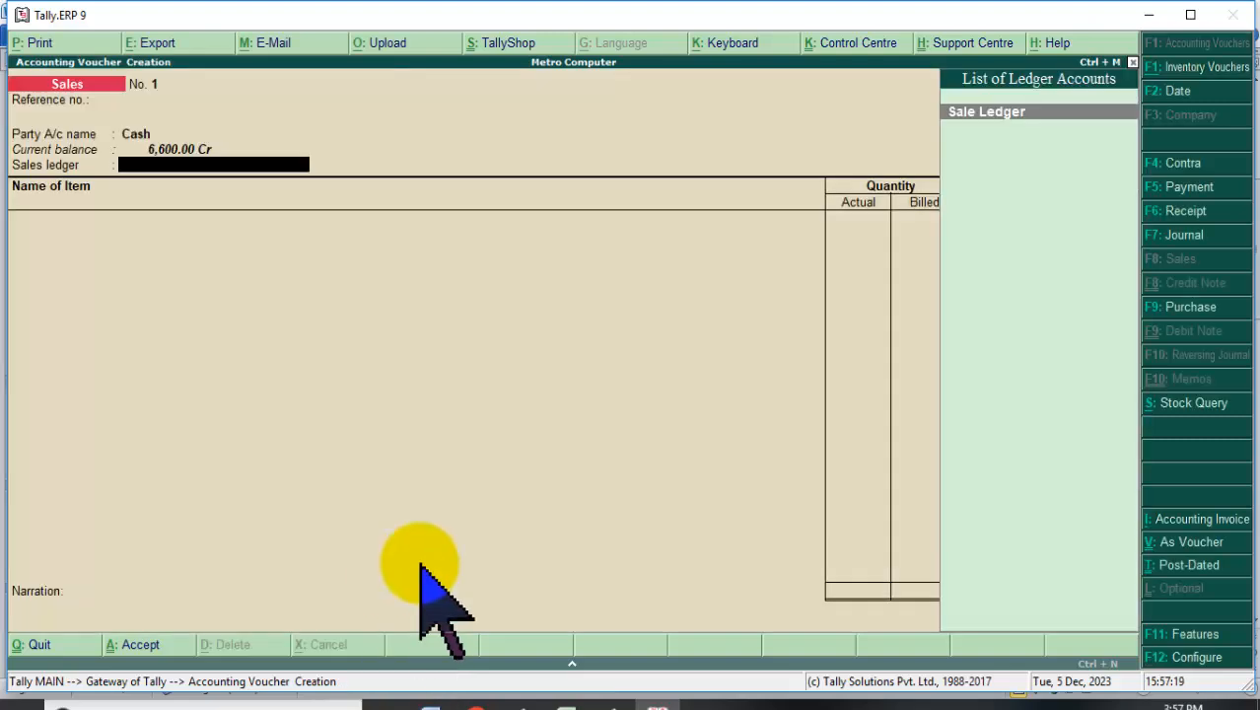
- Choose Sale Ledger as the sales ledger and add Rice with actual and billed quantities of 10 Kgs
key(Return)
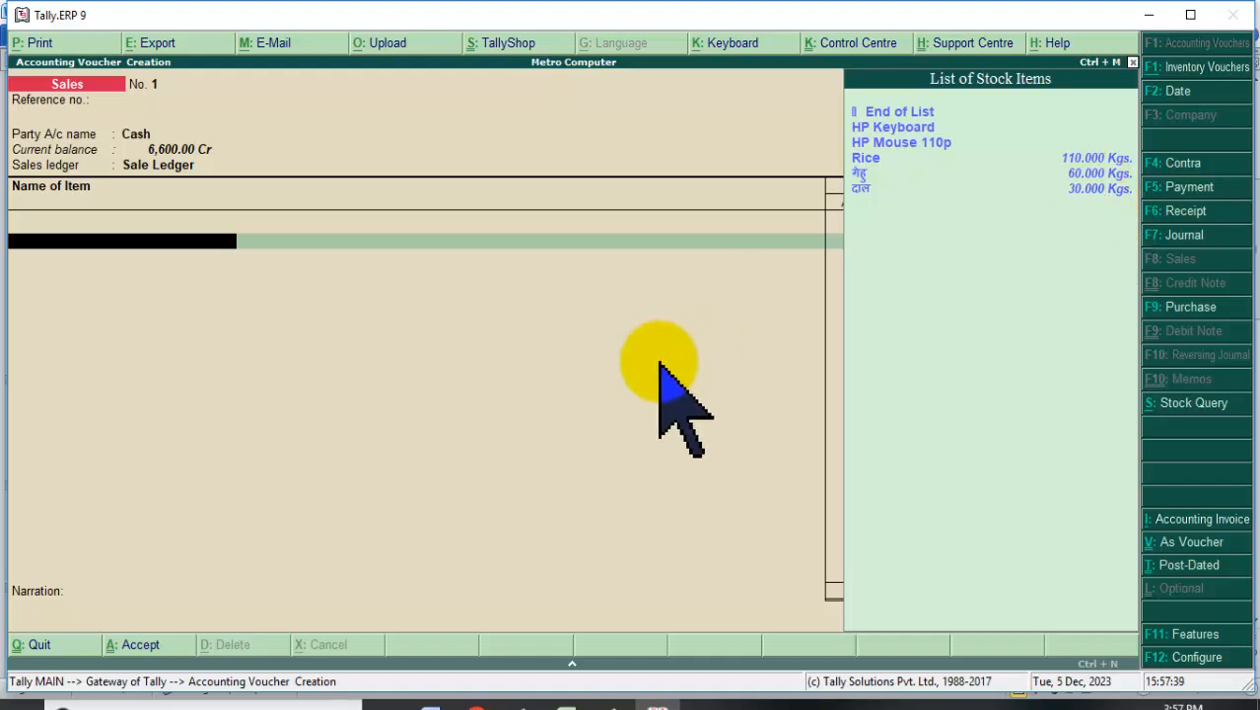
click(652, 390)
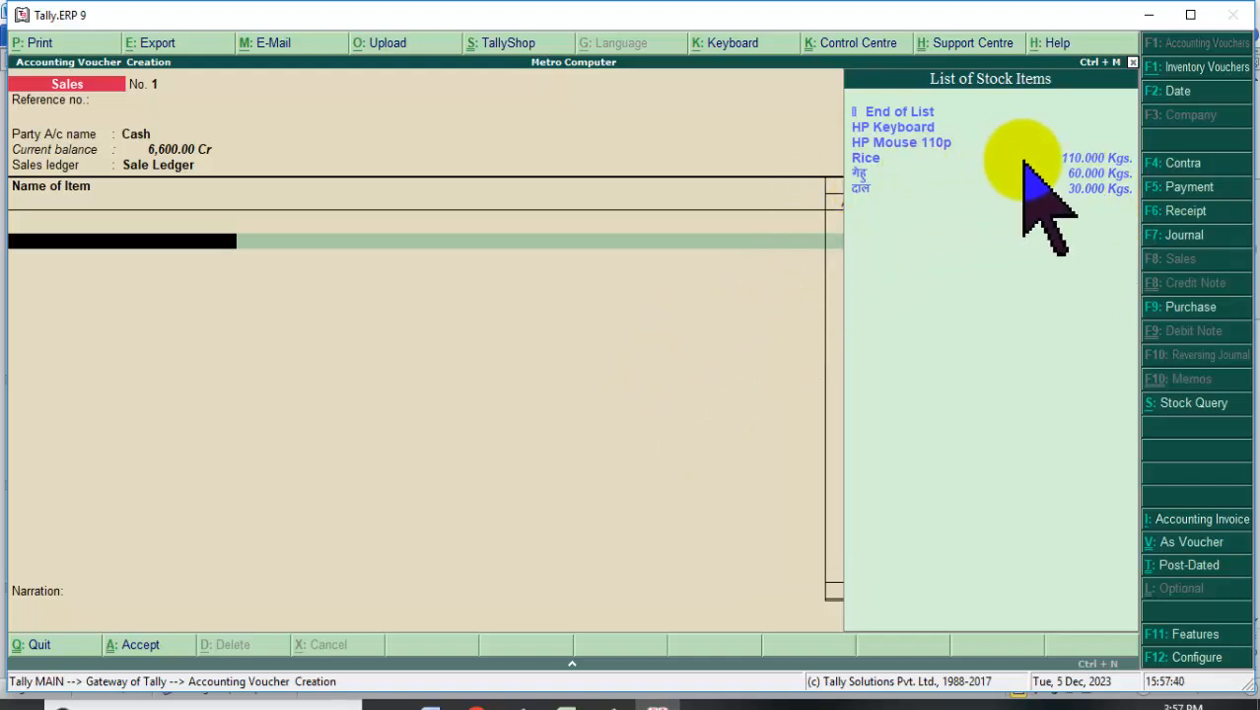
click(1073, 160)
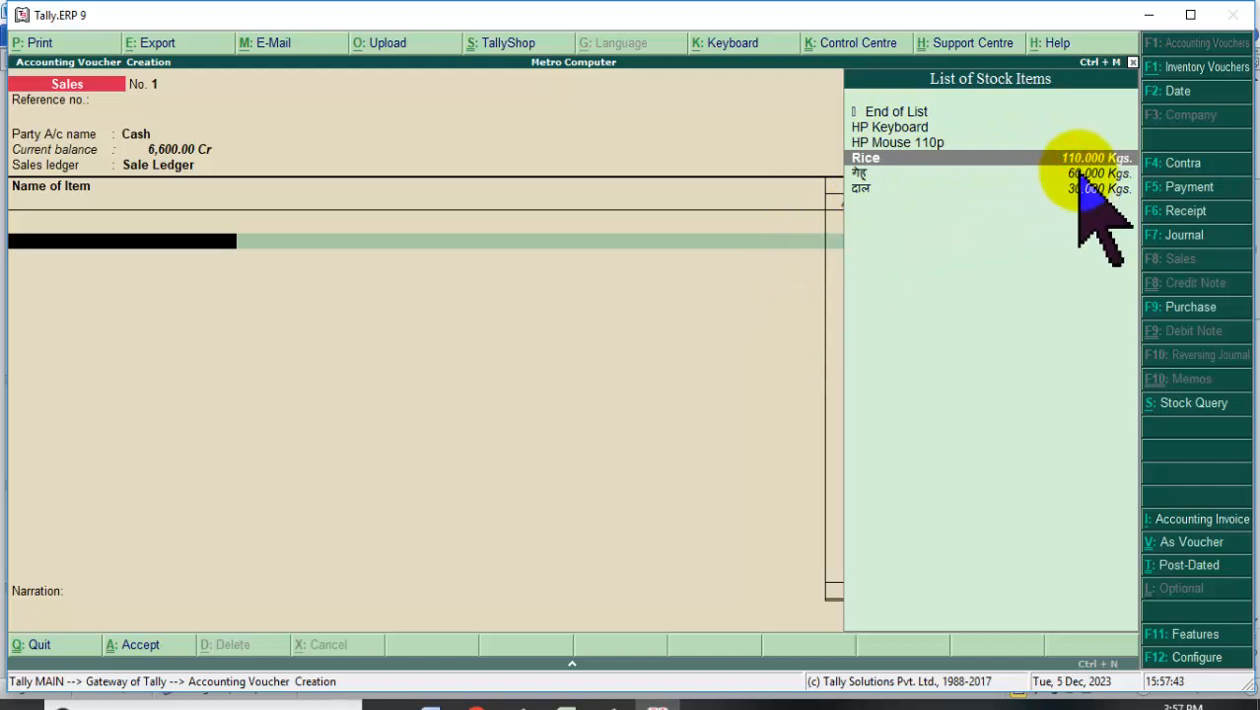
key(Return)
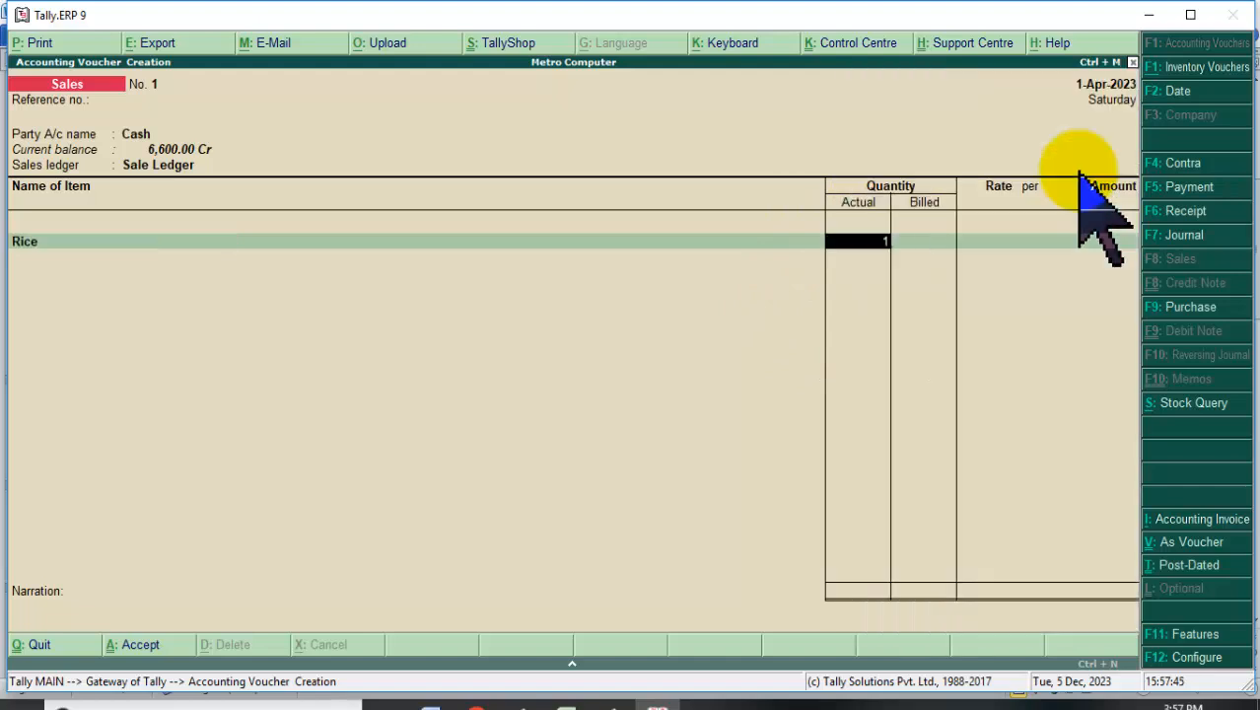
key(Return)
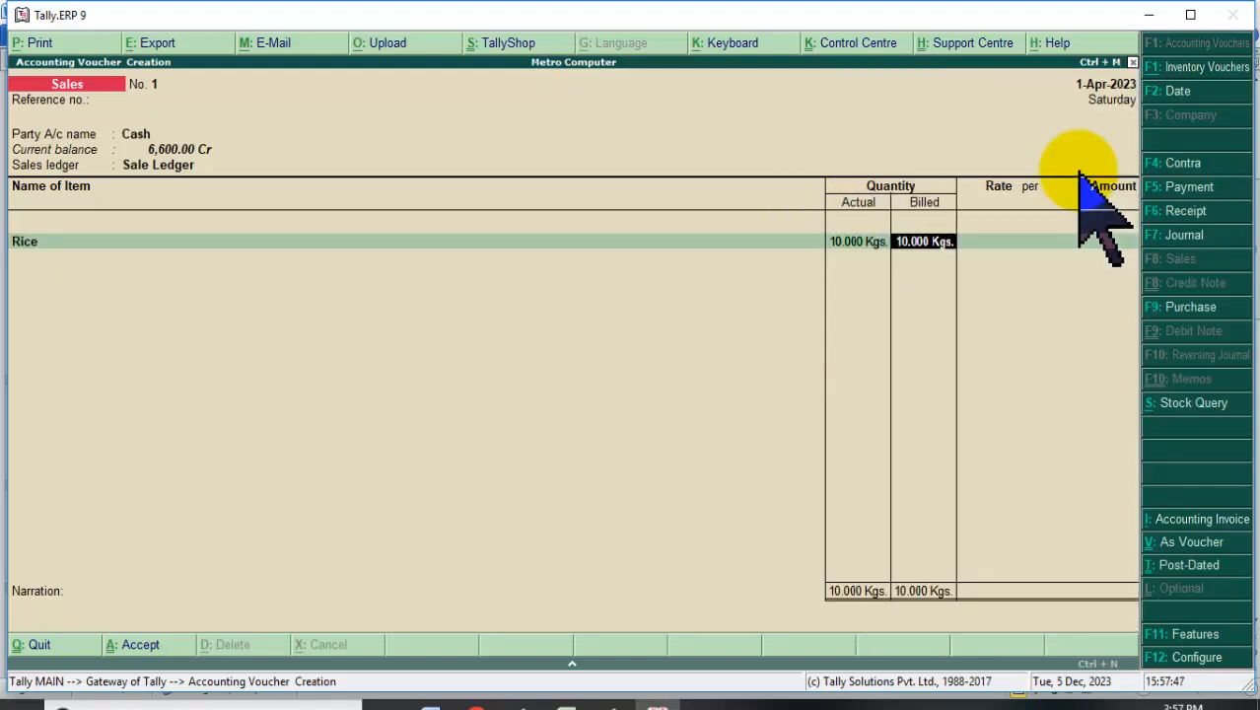
key(Return)
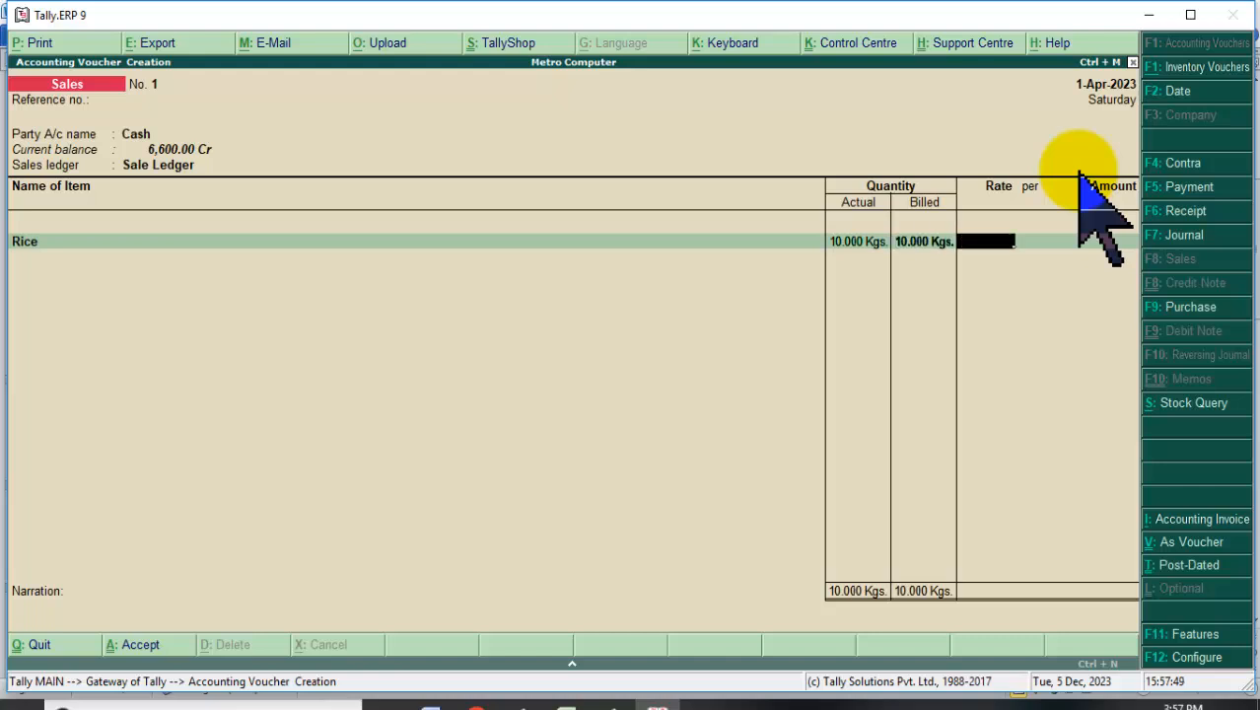
- Set the Rice line's actual quantity to 15 Kgs., keep 10 Kgs. billed, and enter a rate of 35.00 per Kgs
key(BackSpace)
key(BackSpace)
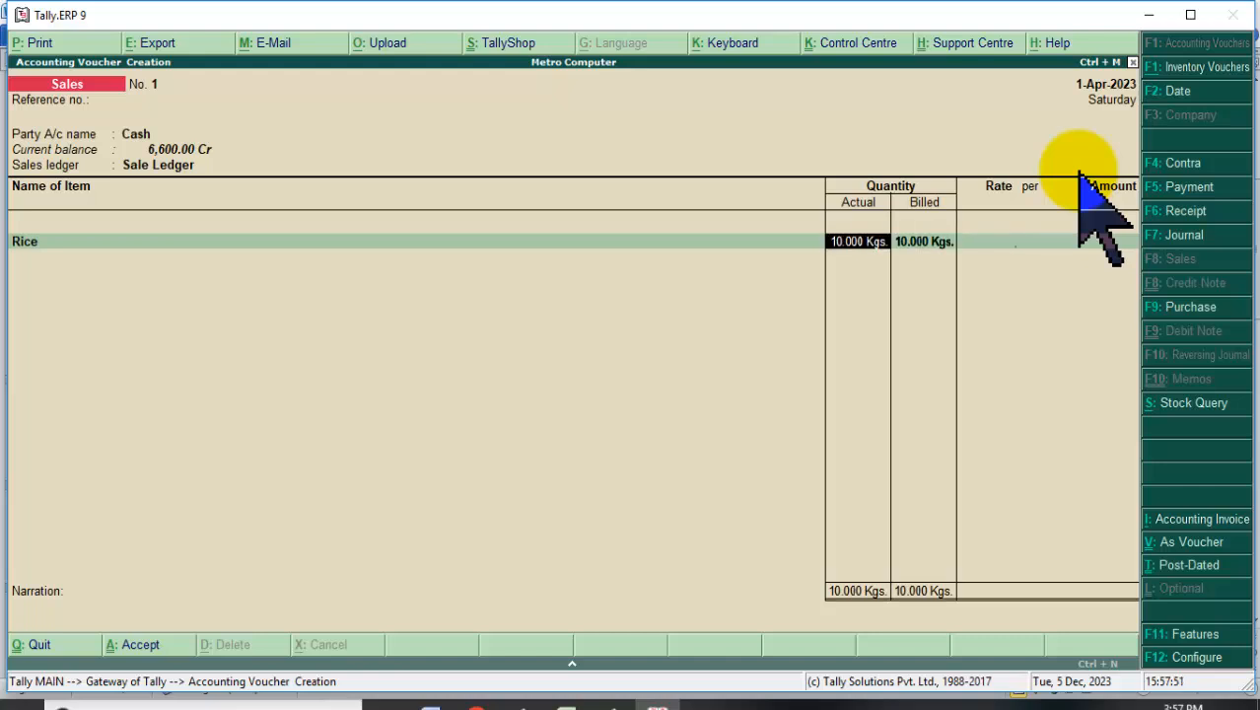
text(15)
key(Return)
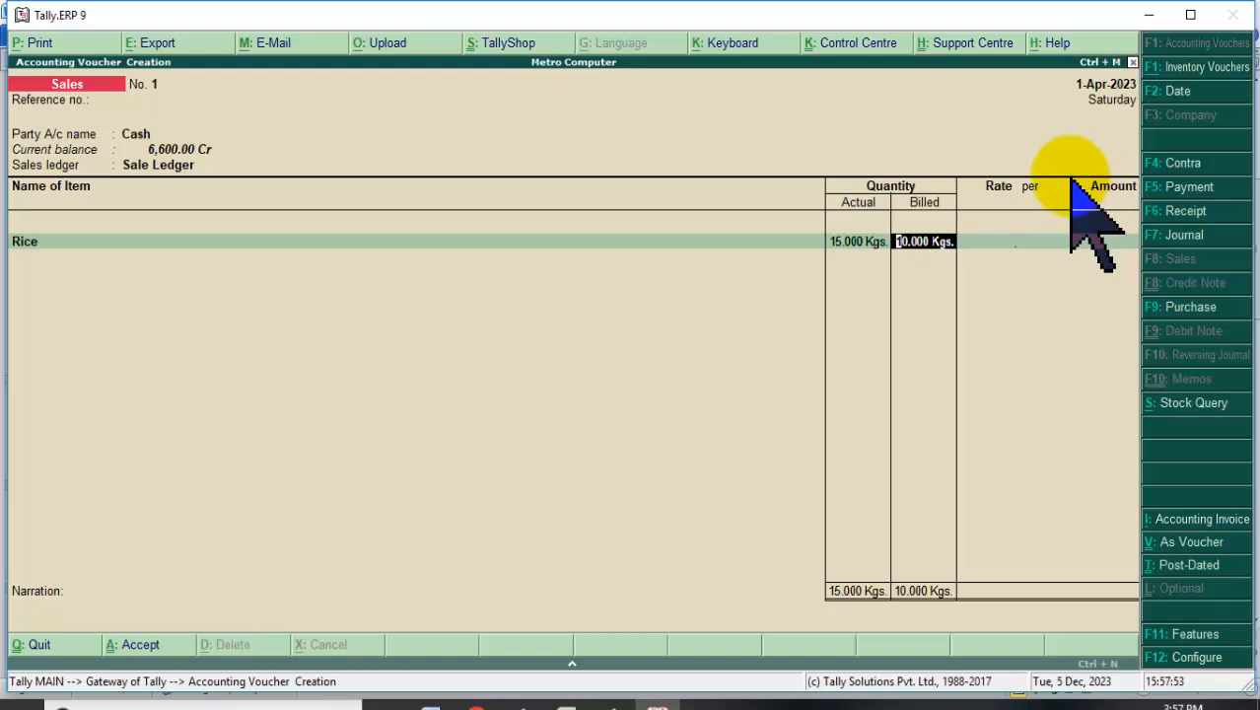
key(Return)
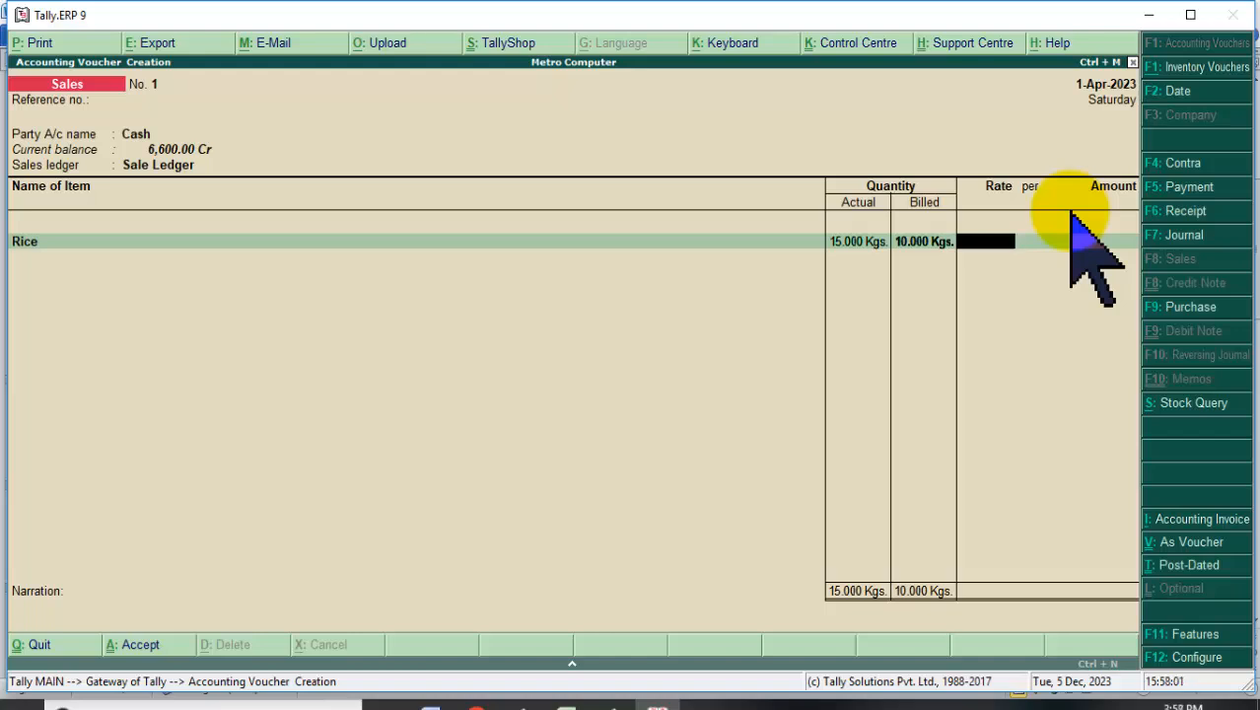
key(Return)
key(Return)
key(Return)
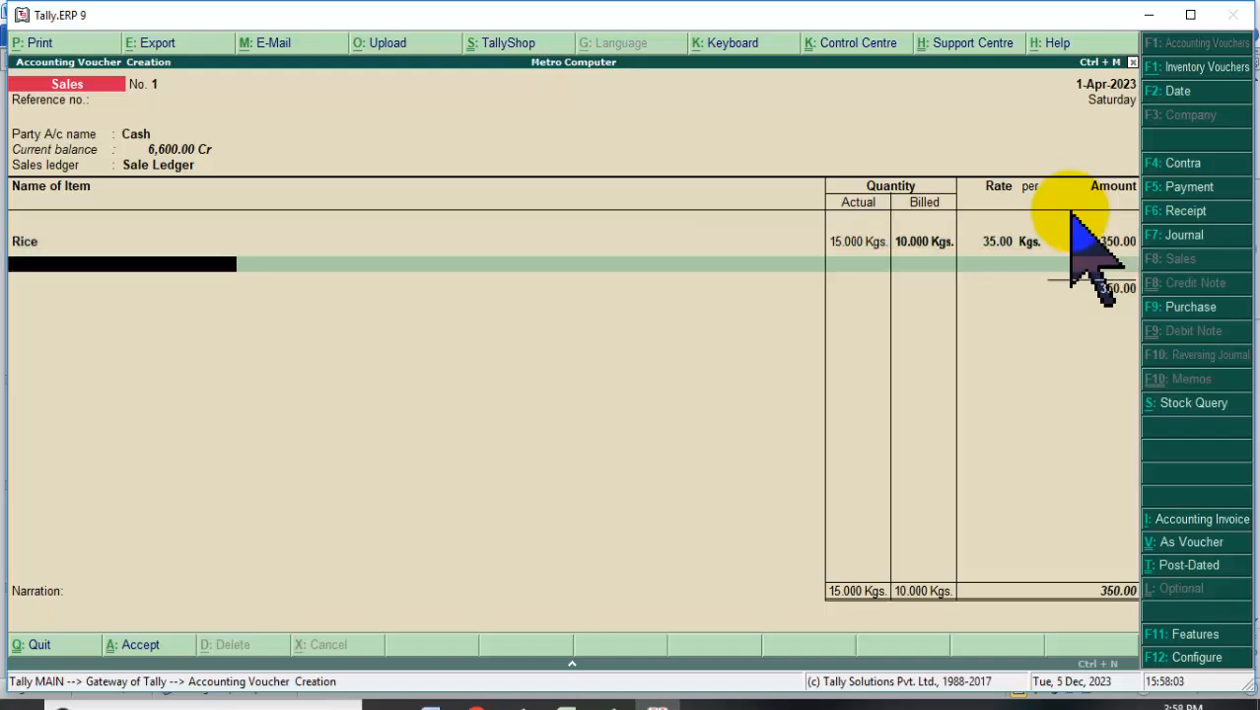
- Add गेहु as the second sales item with an actual quantity of 25 Kgs. and a billed quantity of 15 Kgs
key(Down)
key(Down)
key(Down)
key(Down)
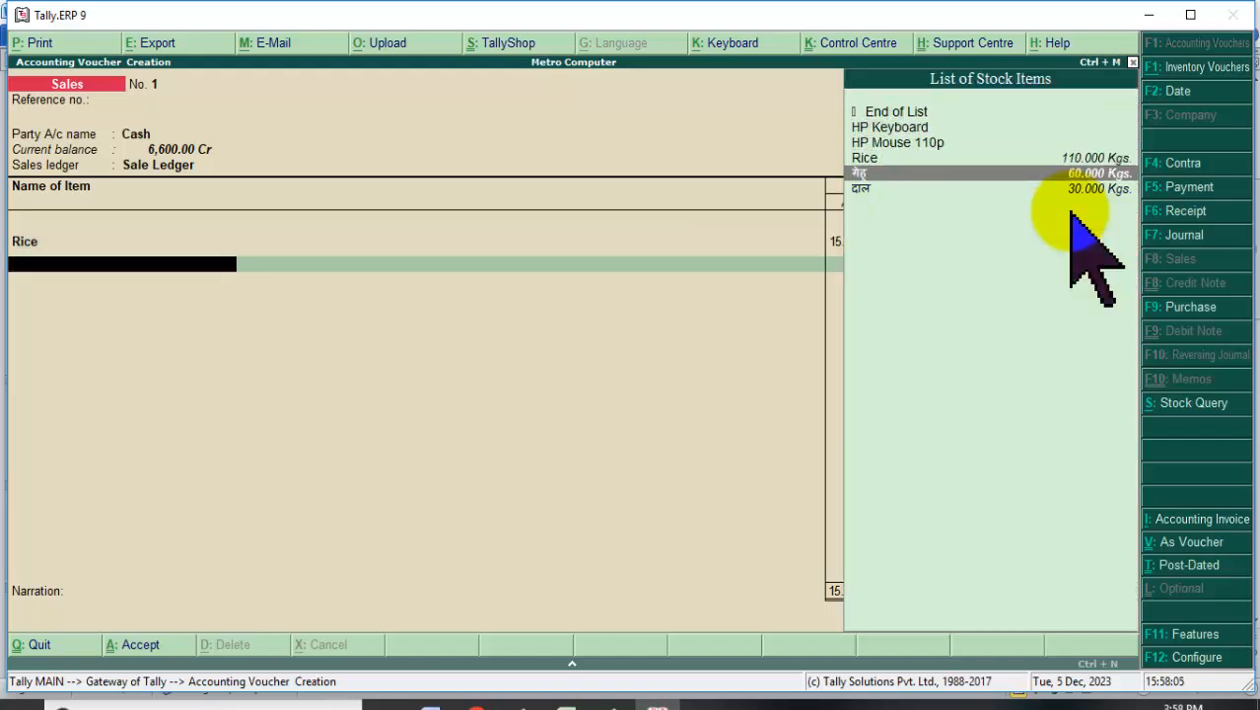
key(Return)
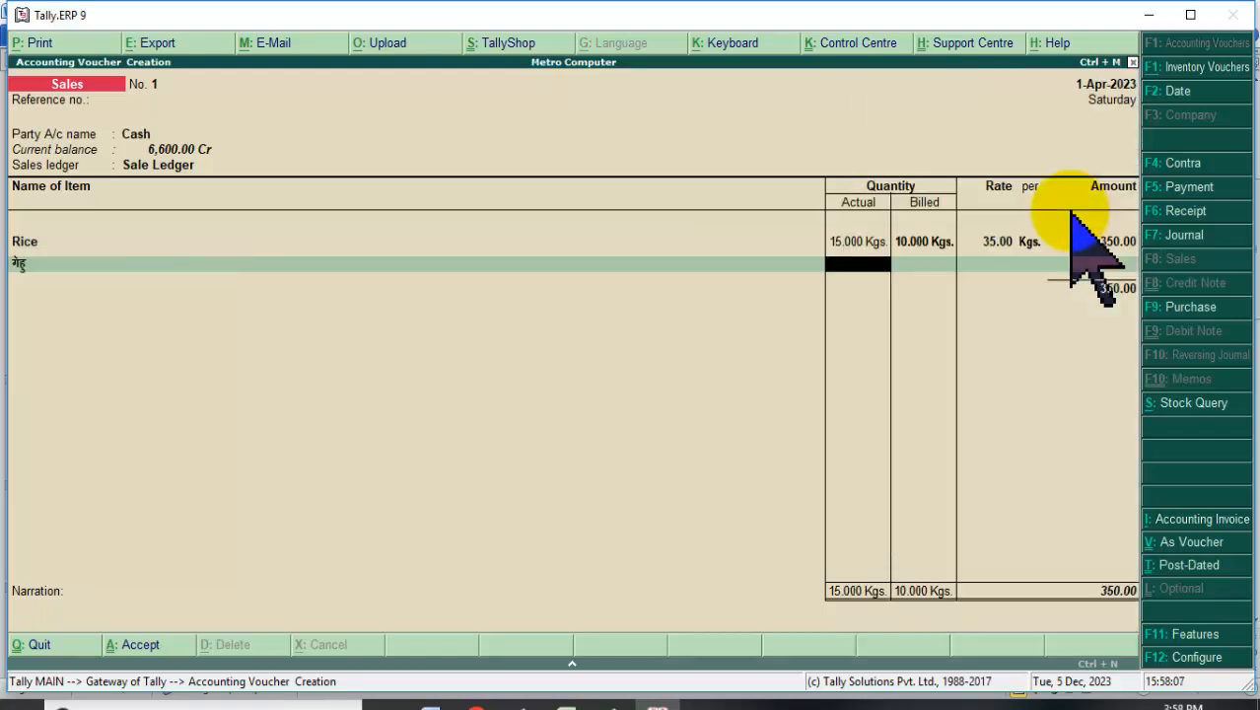
key(Return)
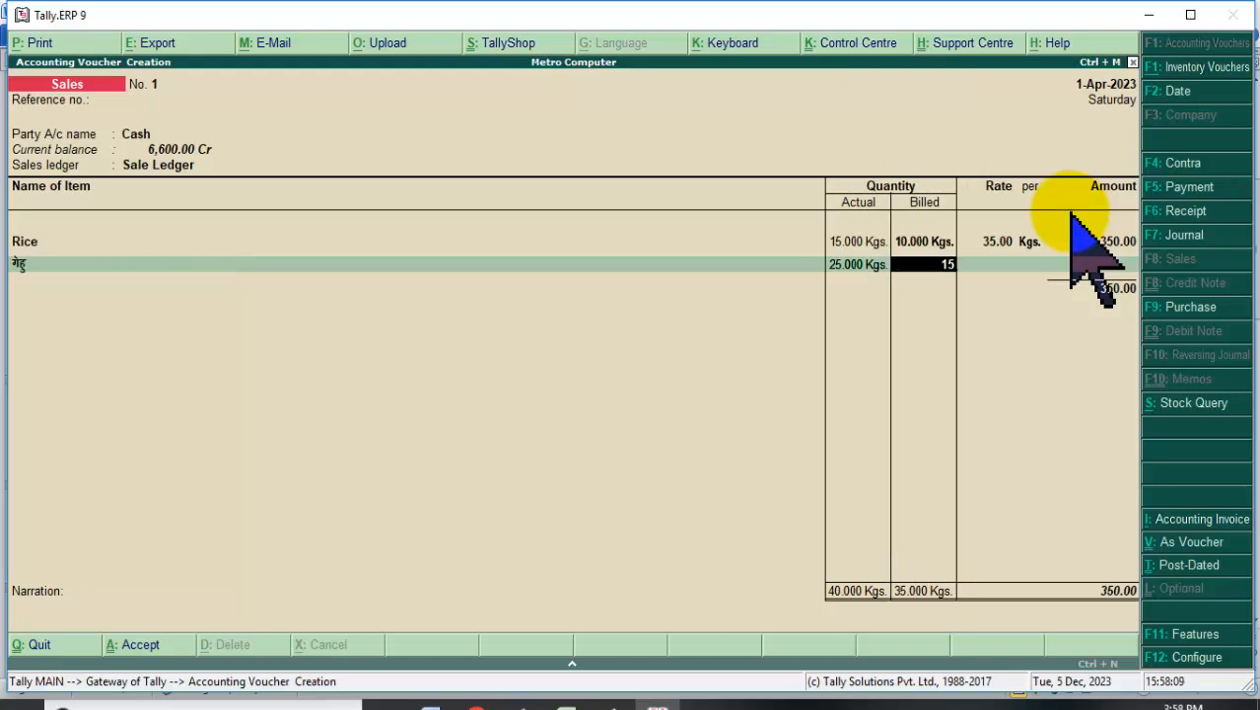
text(15)
key(Return)
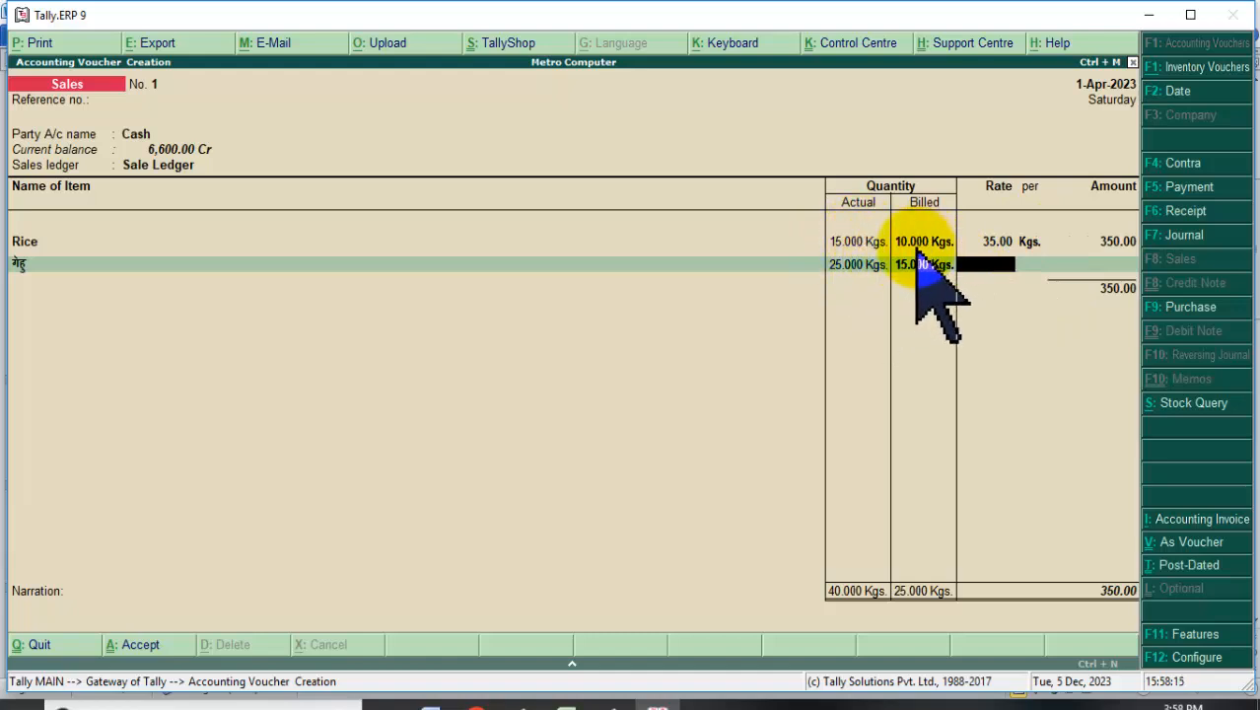
- Set the गेहु line's actual quantity to 15 Kgs. and billed quantity to 20 Kgs., with a rate of 32.00 per Kgs
click(846, 270)
key(Return)
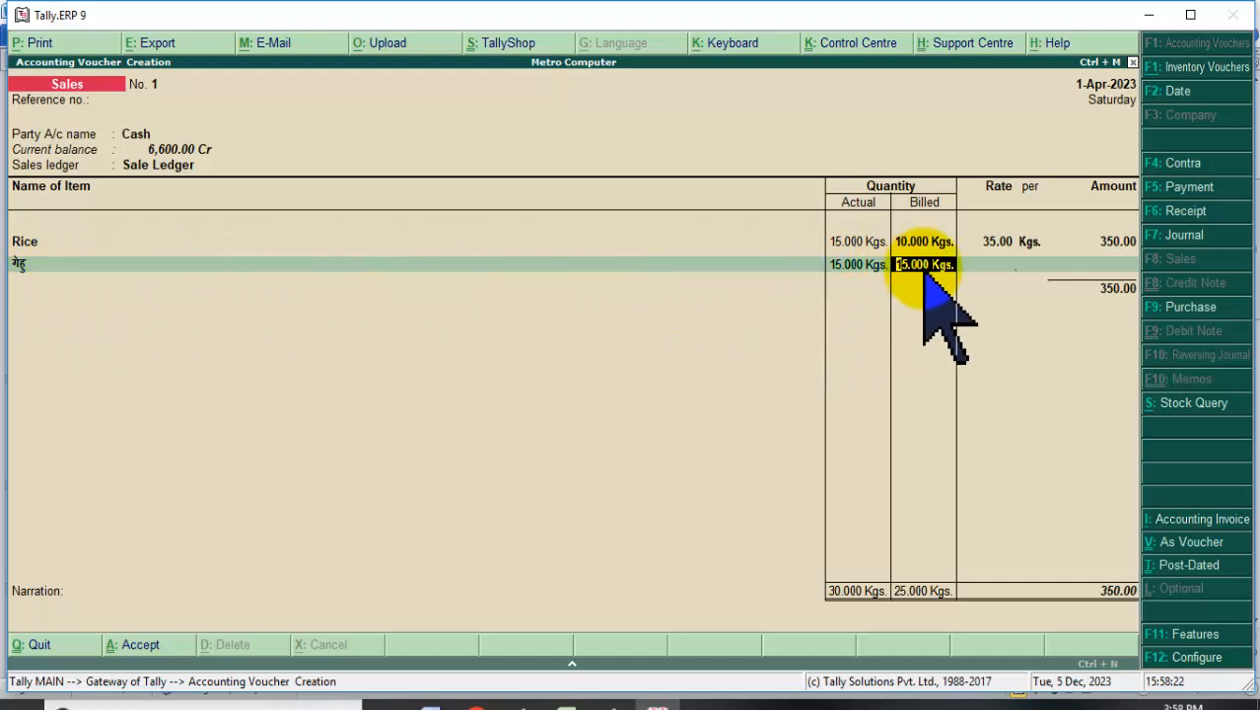
key(Return)
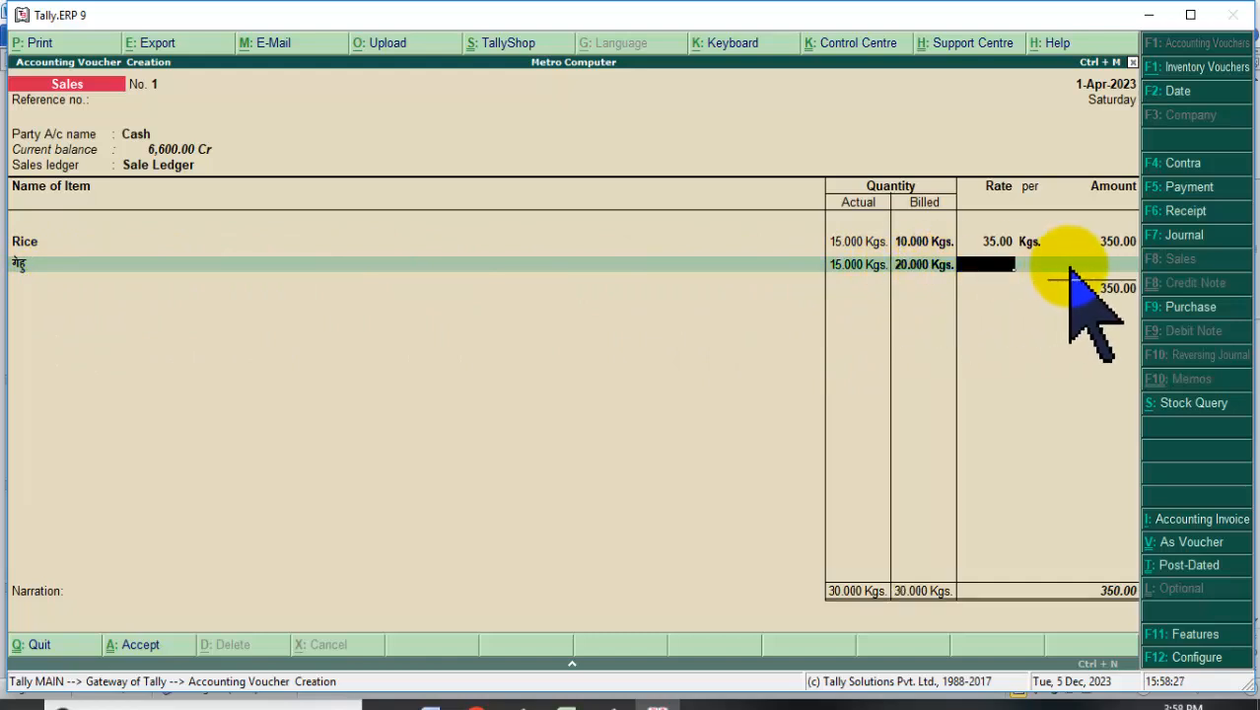
key(Return)
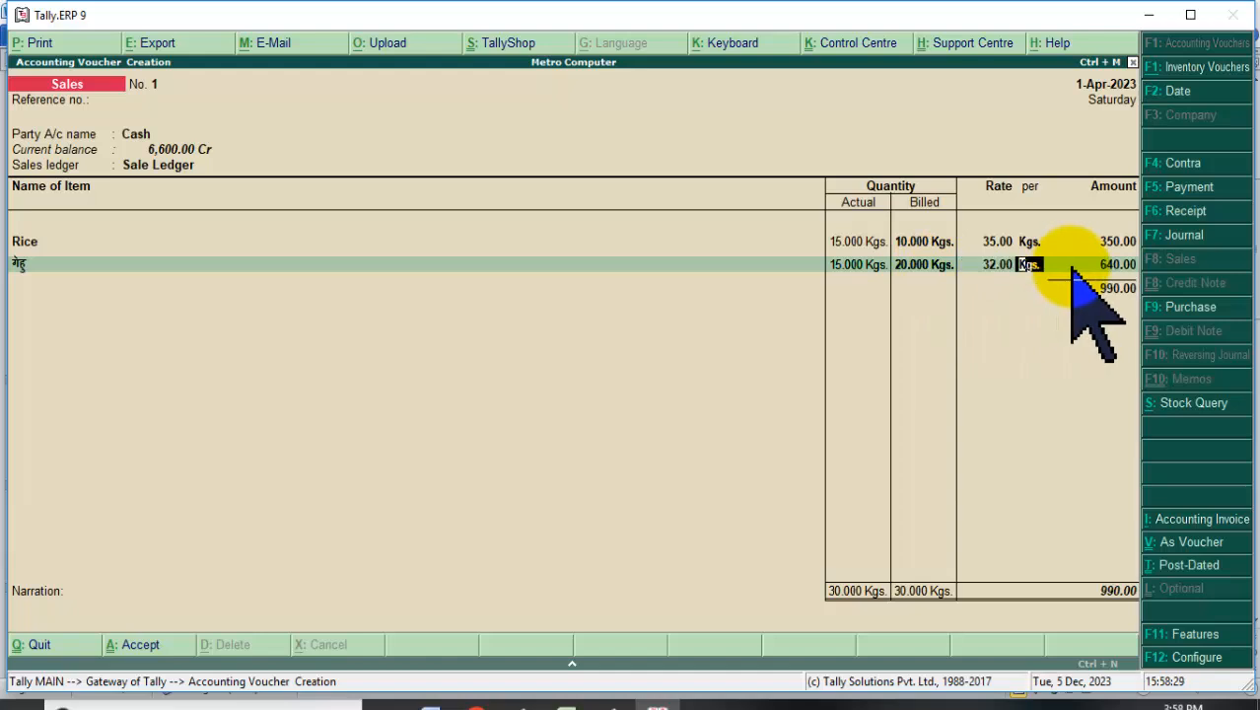
- Add दाल as the third sales item with an actual quantity of 5 Kgs. and a billed quantity of 2 Kgs
key(Return)
key(Return)
key(Down)
key(Down)
key(Down)
key(Down)
key(Down)
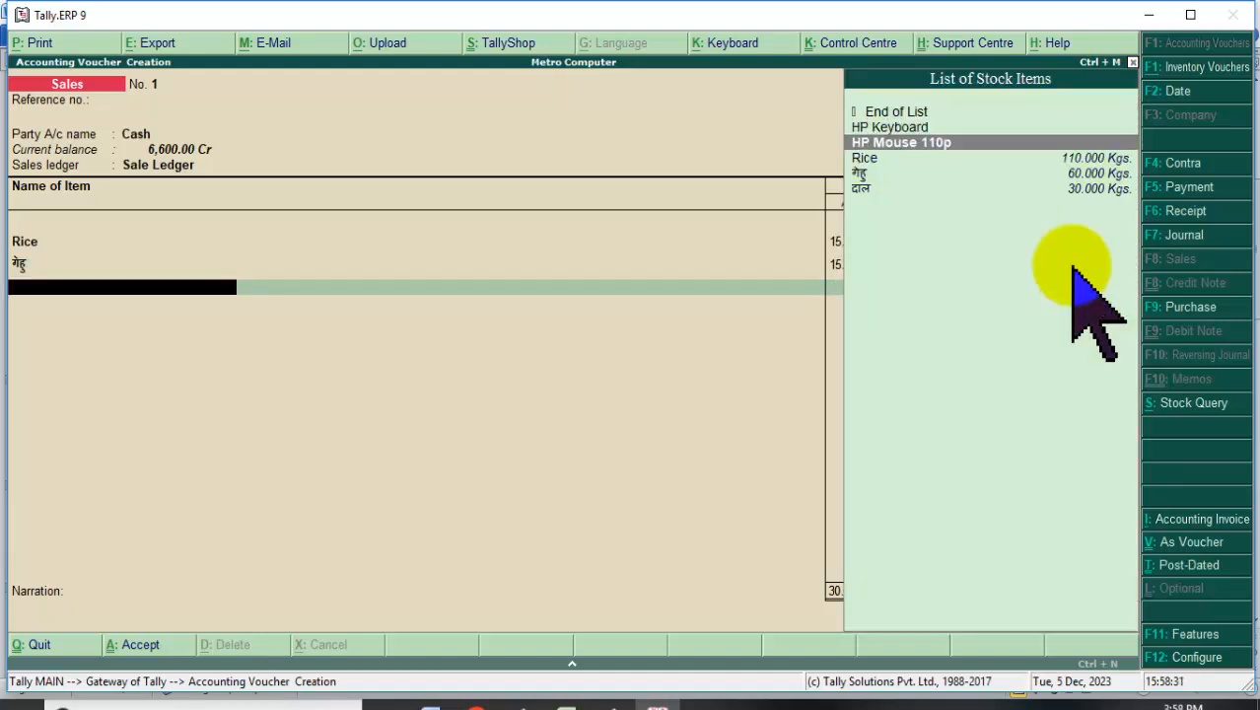
key(Return)
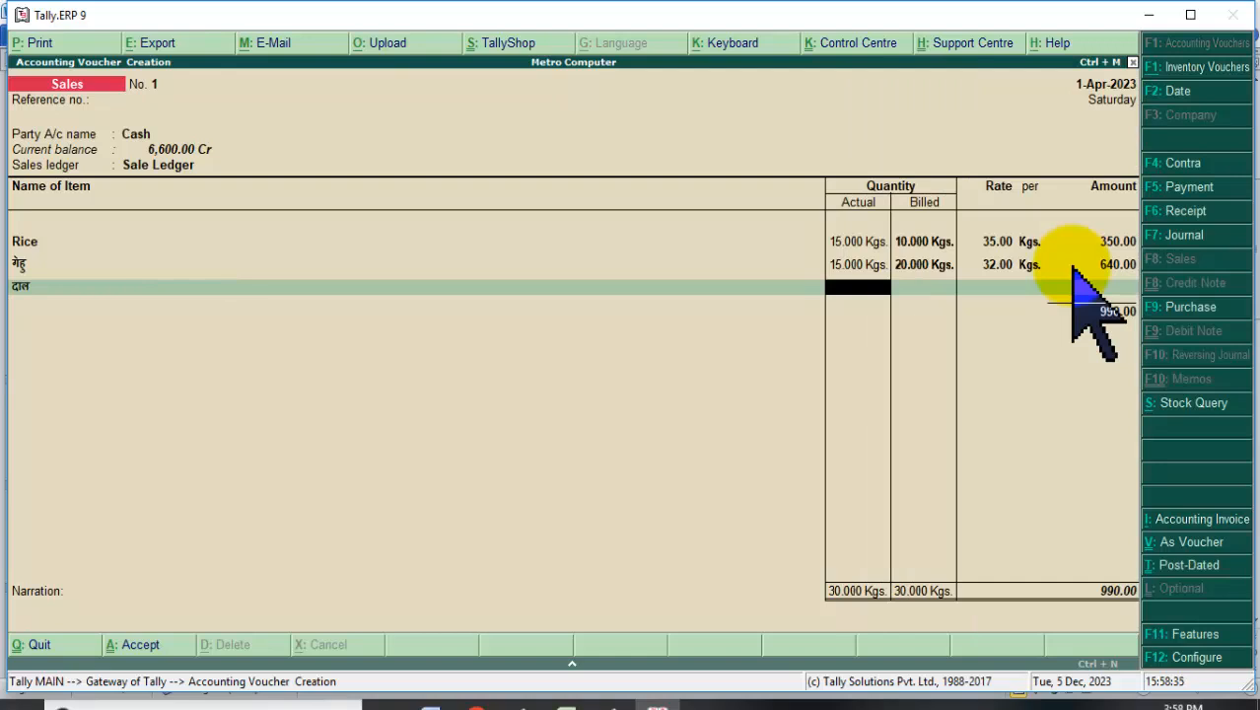
key(Return)
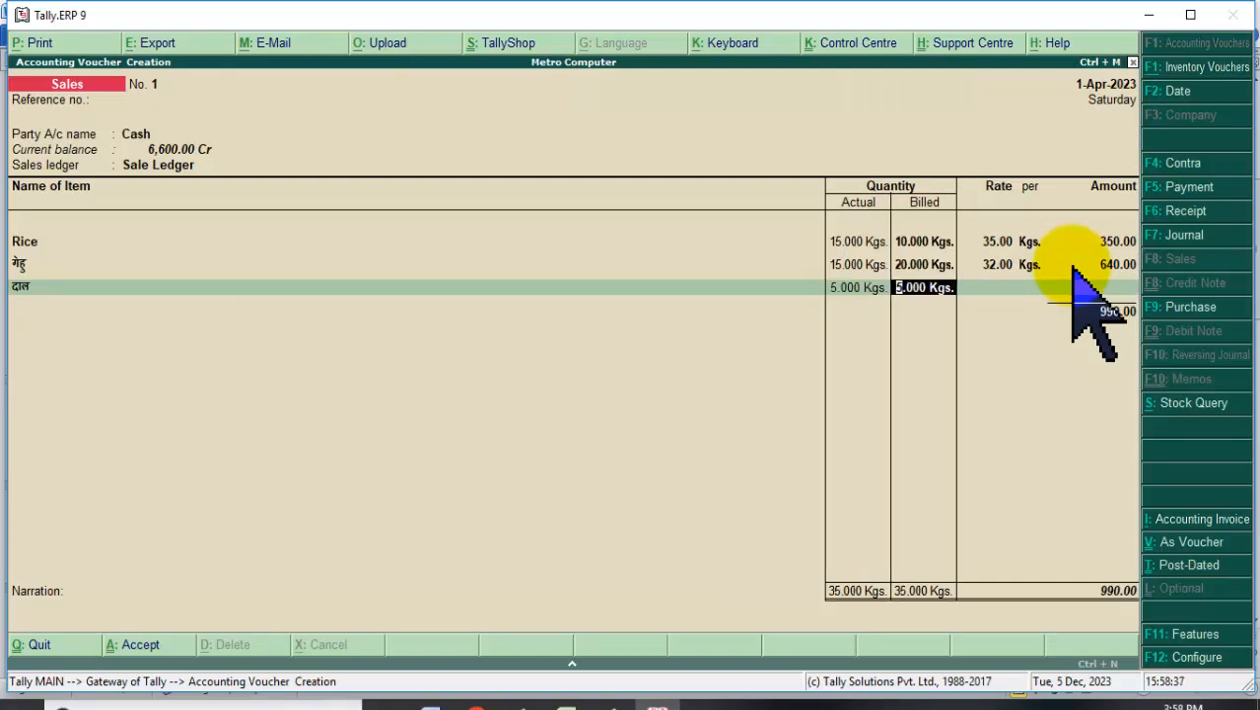
text(2)
key(Return)
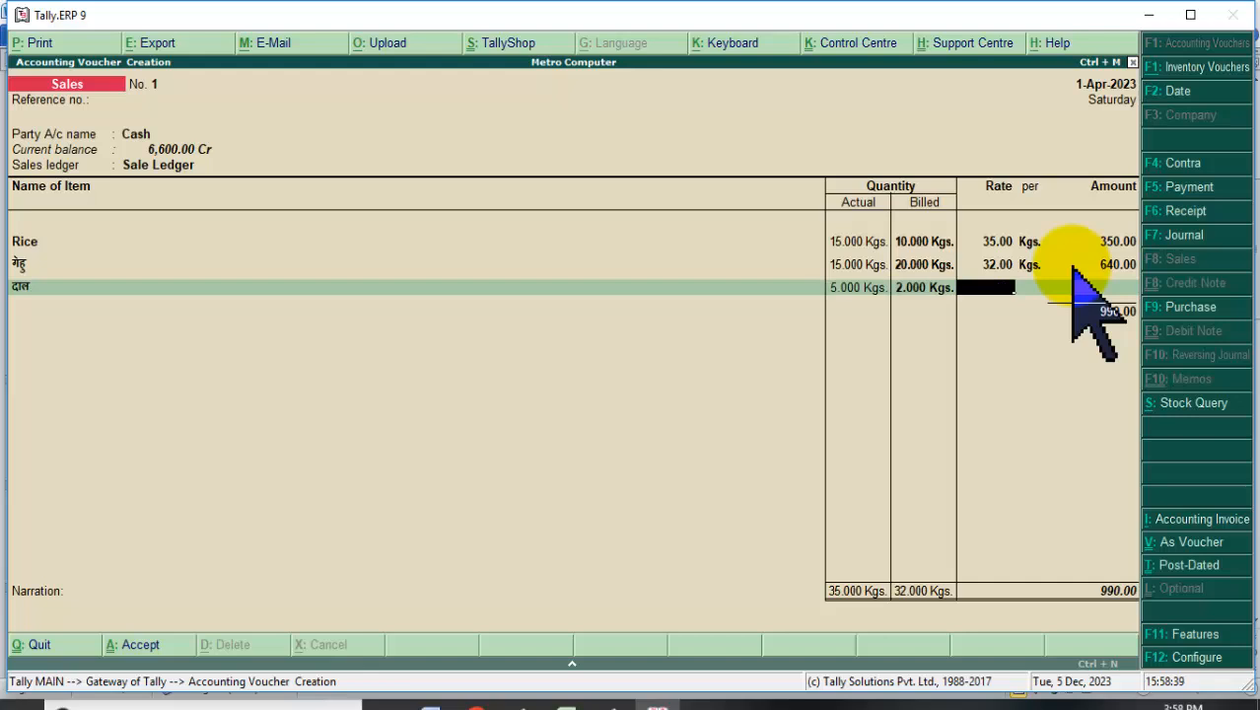
- Set the दाल line's billed quantity to 5 Kgs. with a rate of 180.00 per Kgs. and save the sales voucher
key(BackSpace)
key(Return)
key(Return)
key(Return)
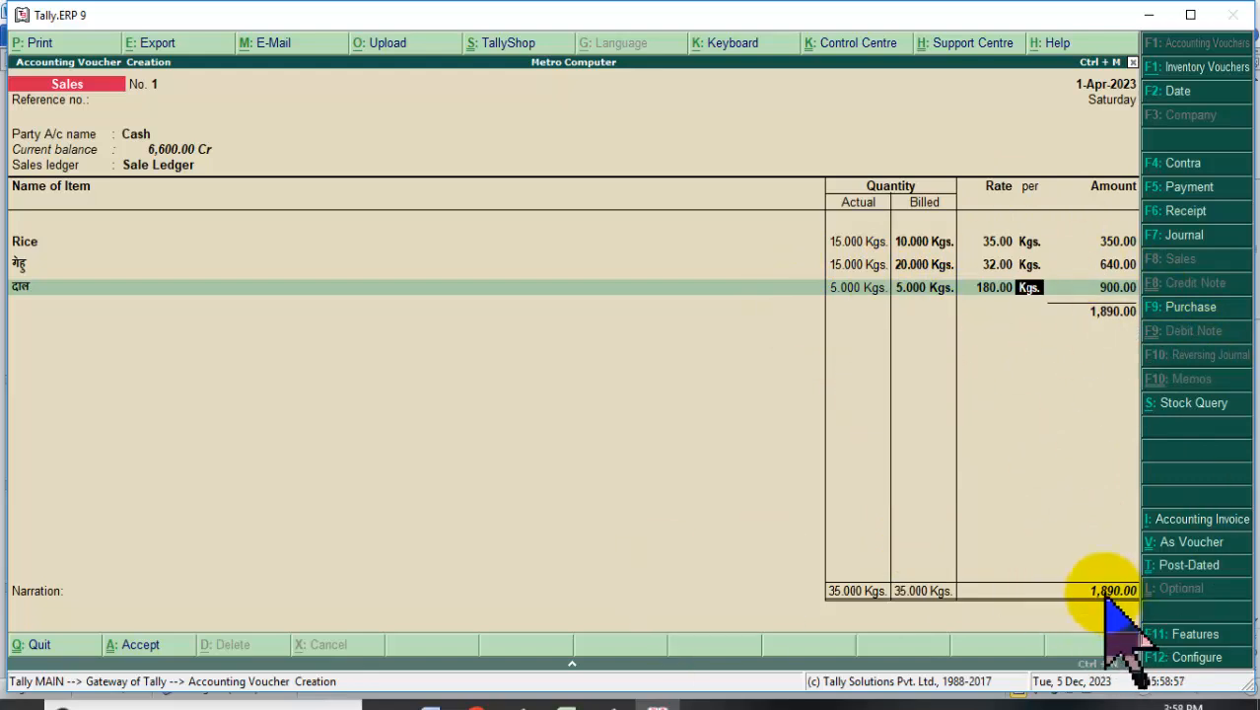
key(Return)
key(Return)
key(Return)
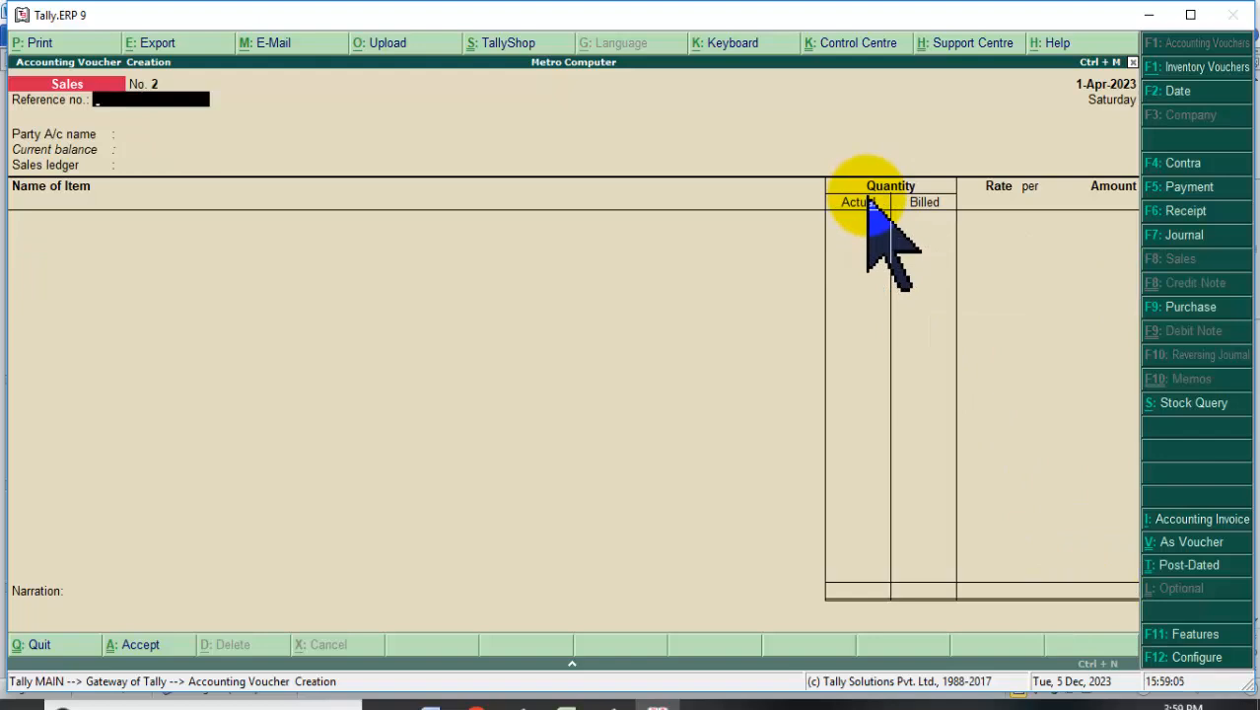
- Start the next sales voucher with Cash as the party, accept the blank party details, and use Sale Ledger as the sales ledger
key(Return)
key(Return)
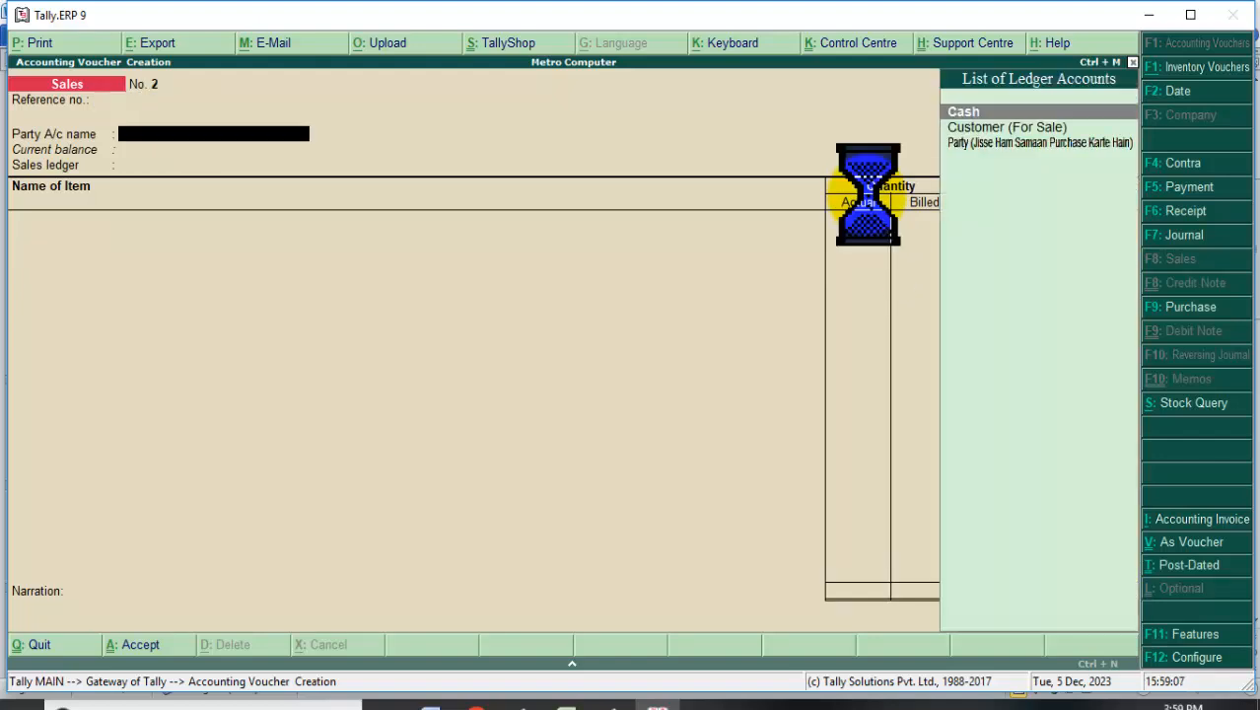
key(Return)
key(Return)
key(Return)
key(Return)
key(Return)
key(Return)
key(Return)
key(Return)
key(Return)
key(Return)
key(Return)
key(Return)
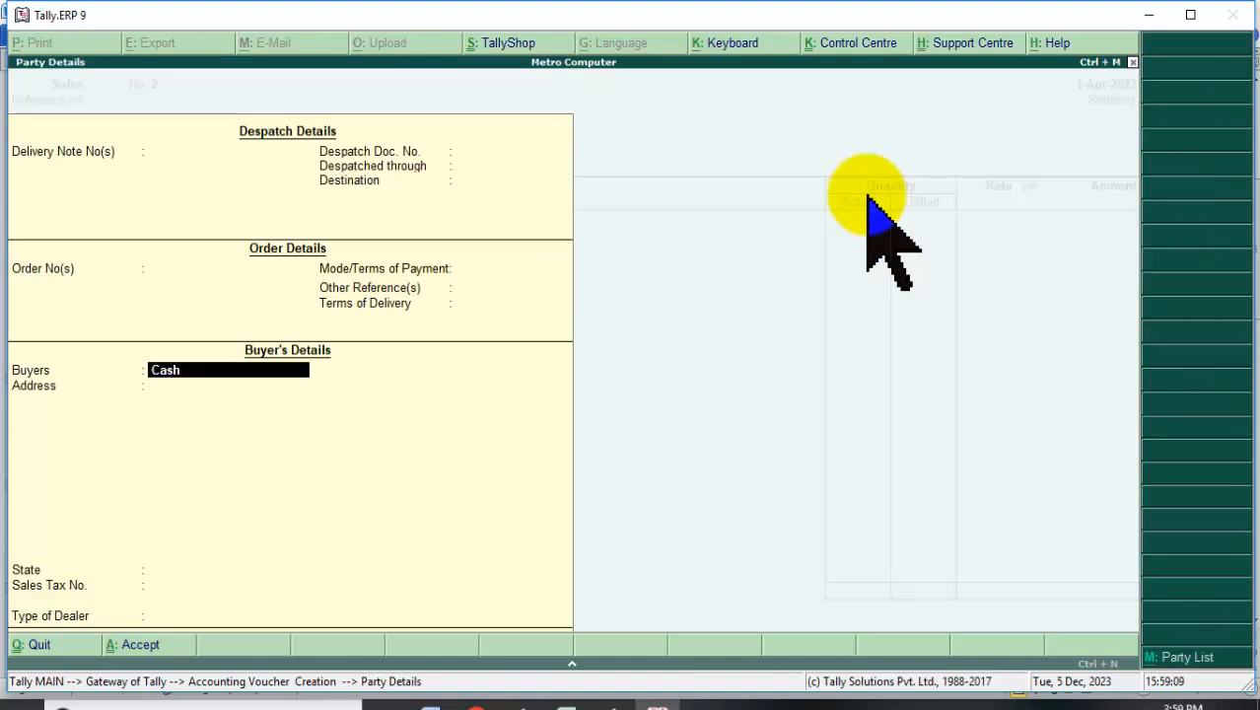
key(Return)
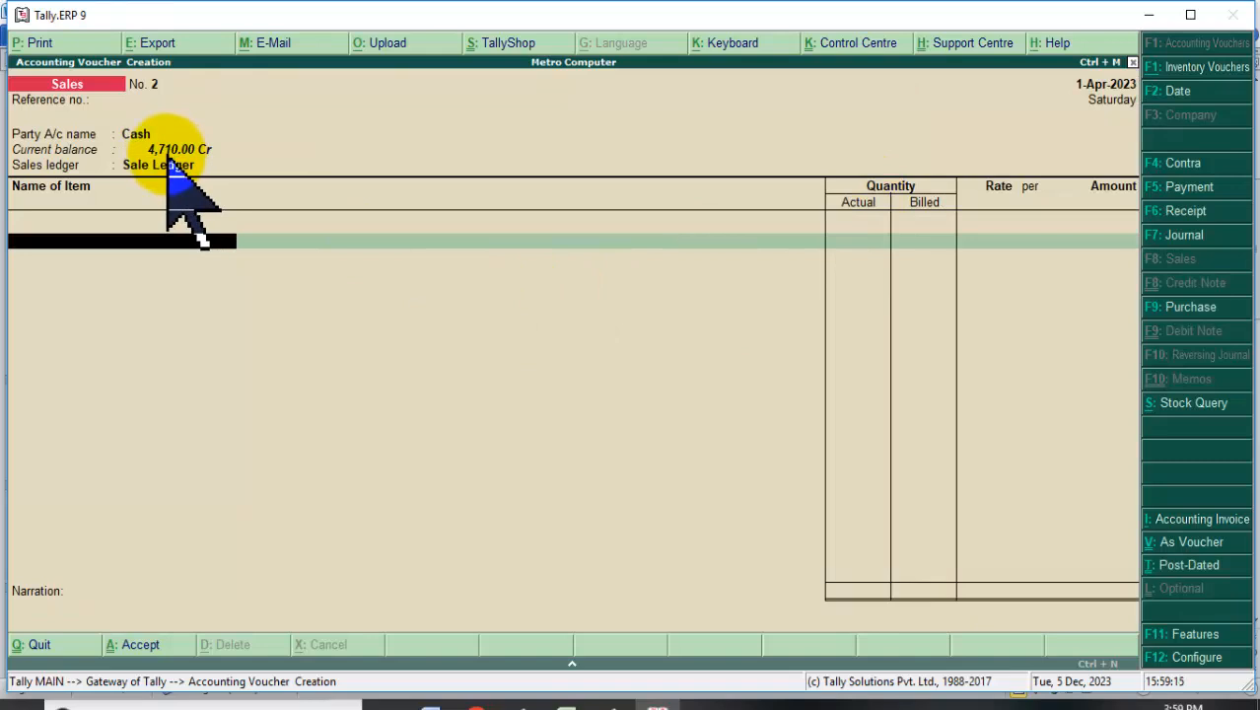
- Add Rice as the first item and enter an actual quantity of 96 Kgs
key(Down)
key(Down)
key(Down)
key(Down)
key(Down)
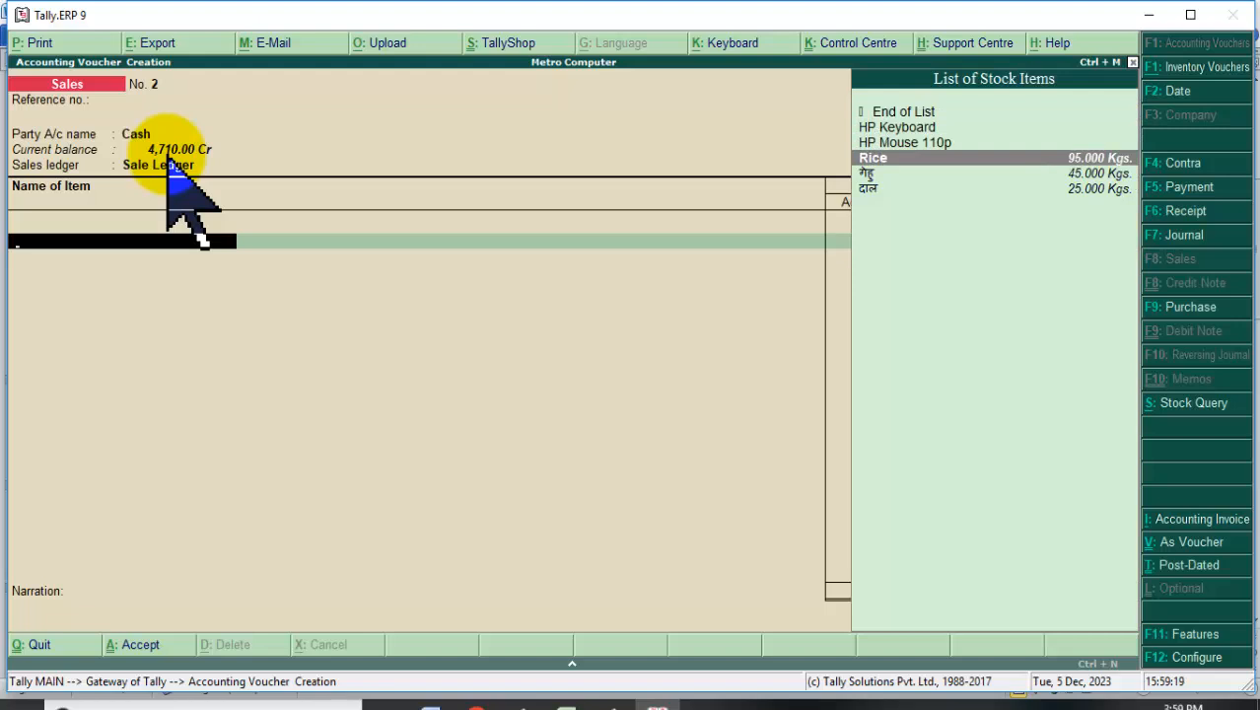
key(Down)
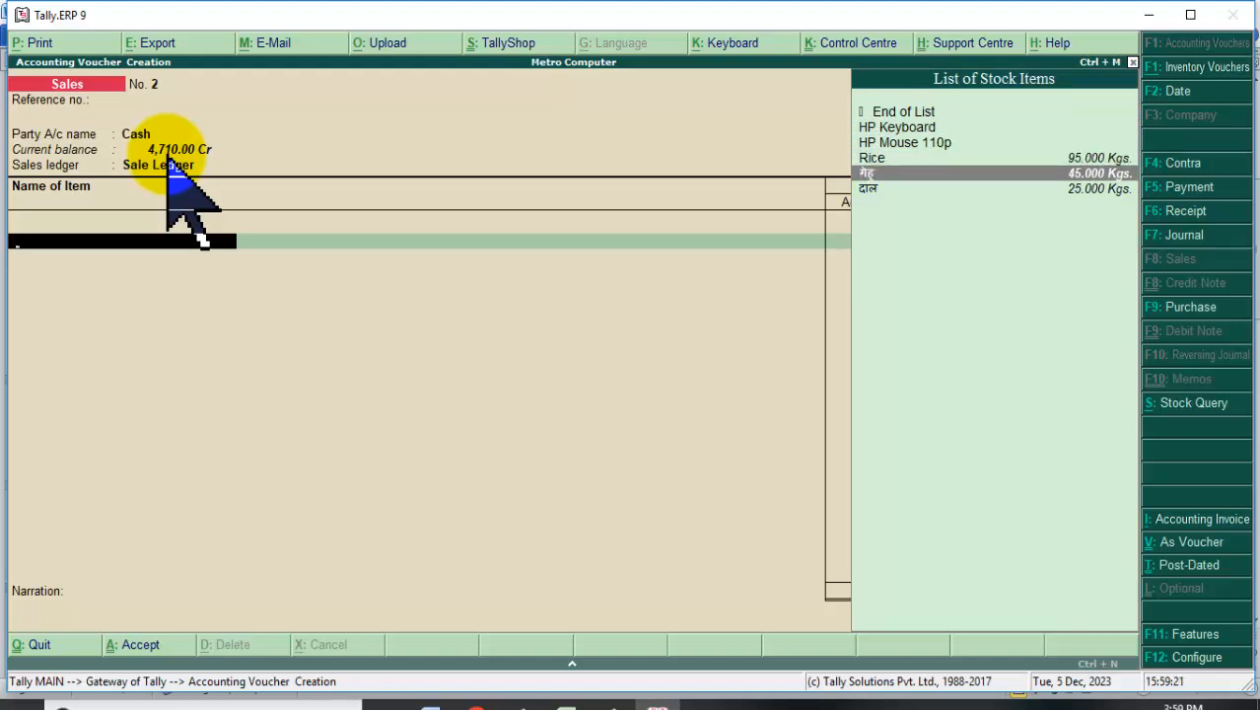
key(Down)
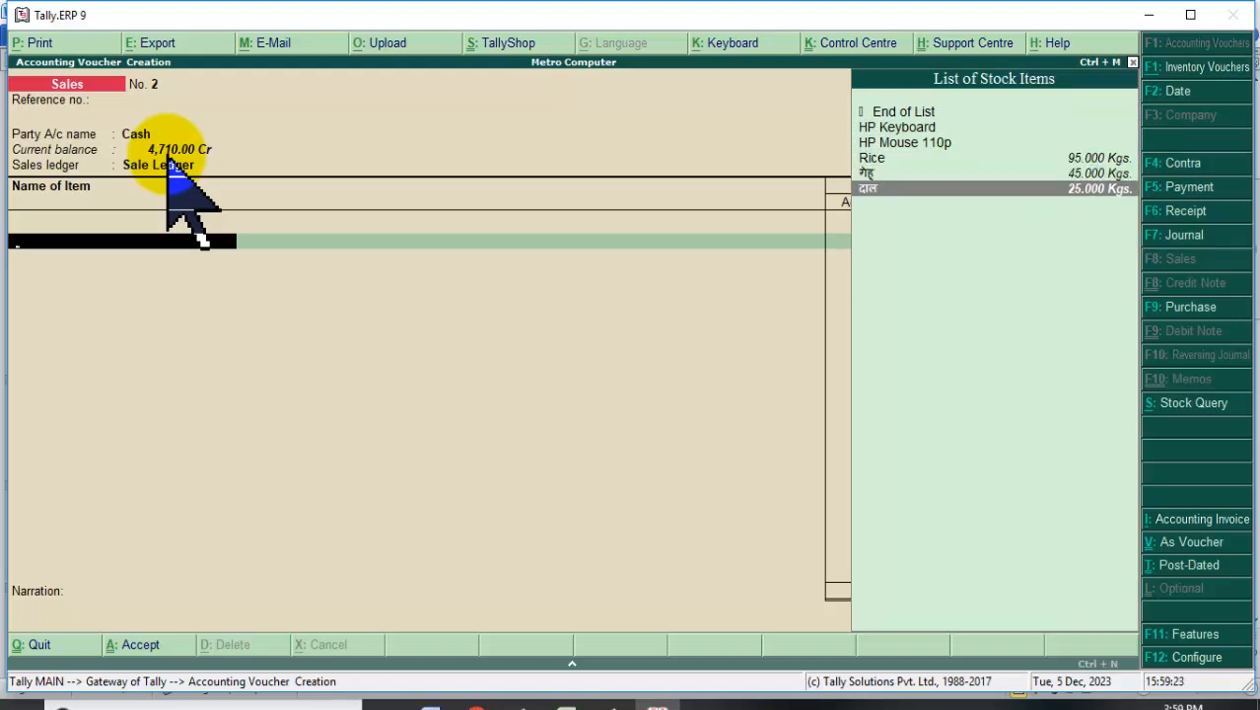
key(Up)
key(Up)
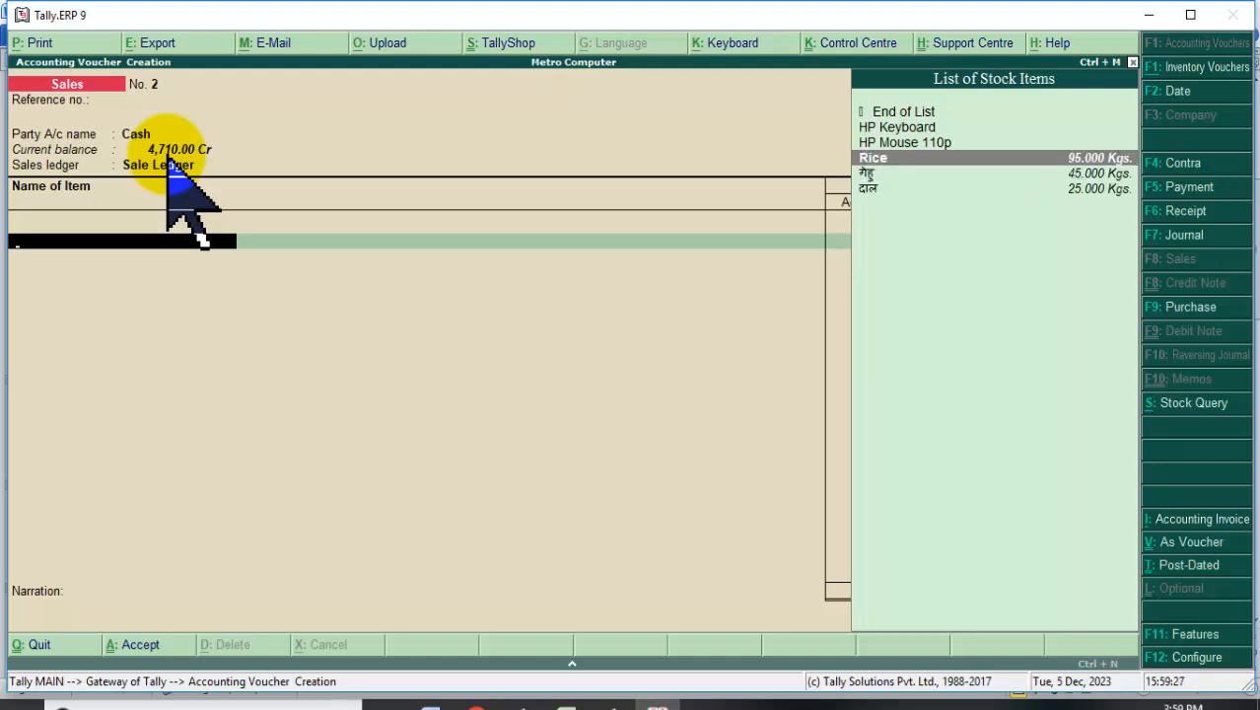
key(Return)
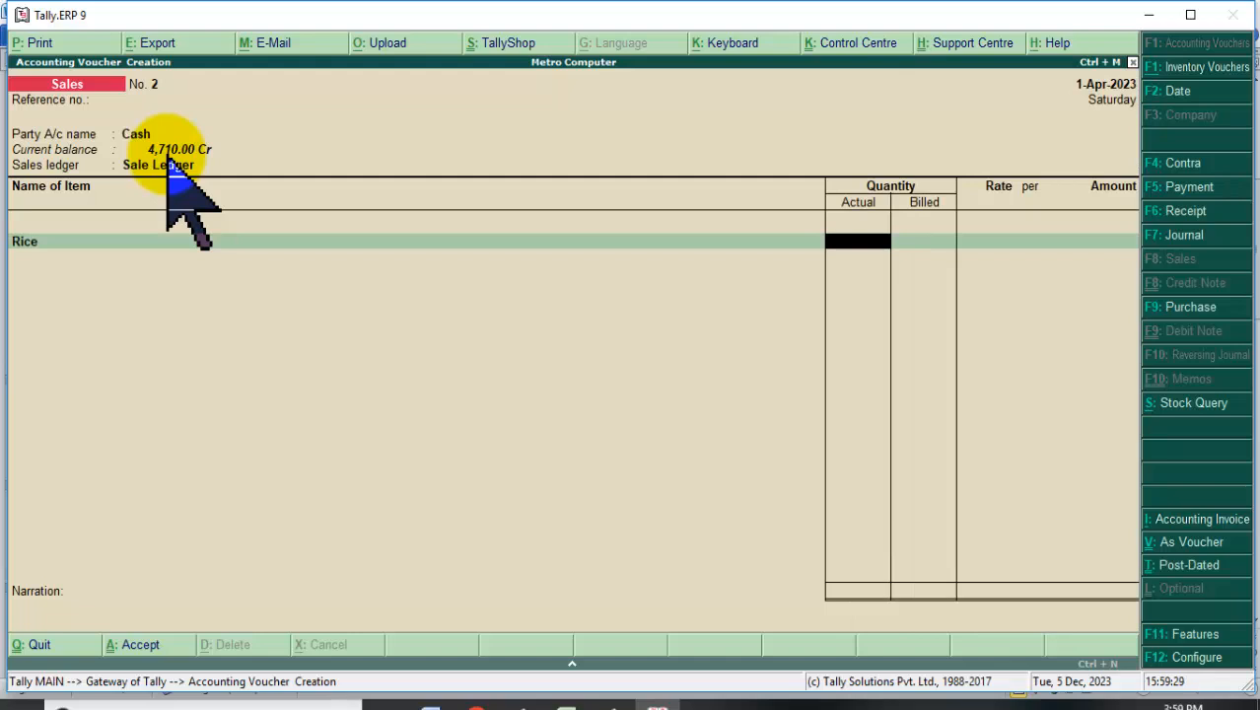
text(96)
key(Return)
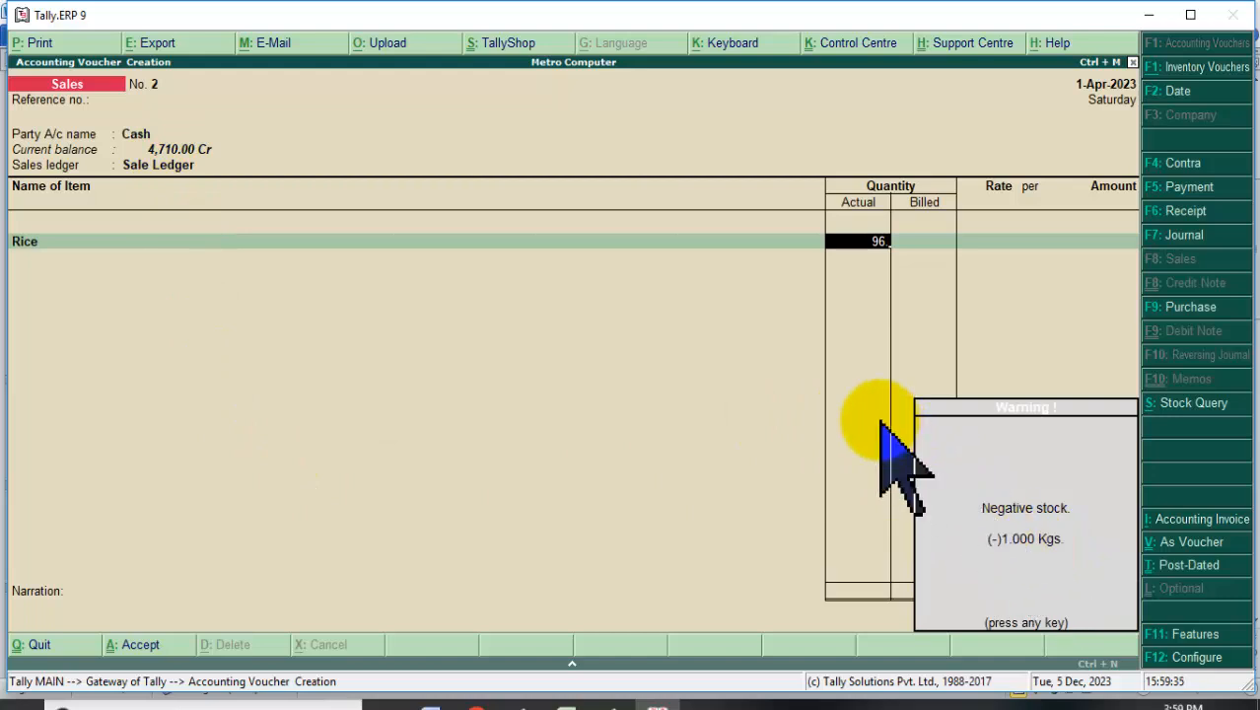
- Set the Rice line's actual and billed quantities to 95 Kgs. with a rate of 35.00 per Kgs
key(Return)
text(95)
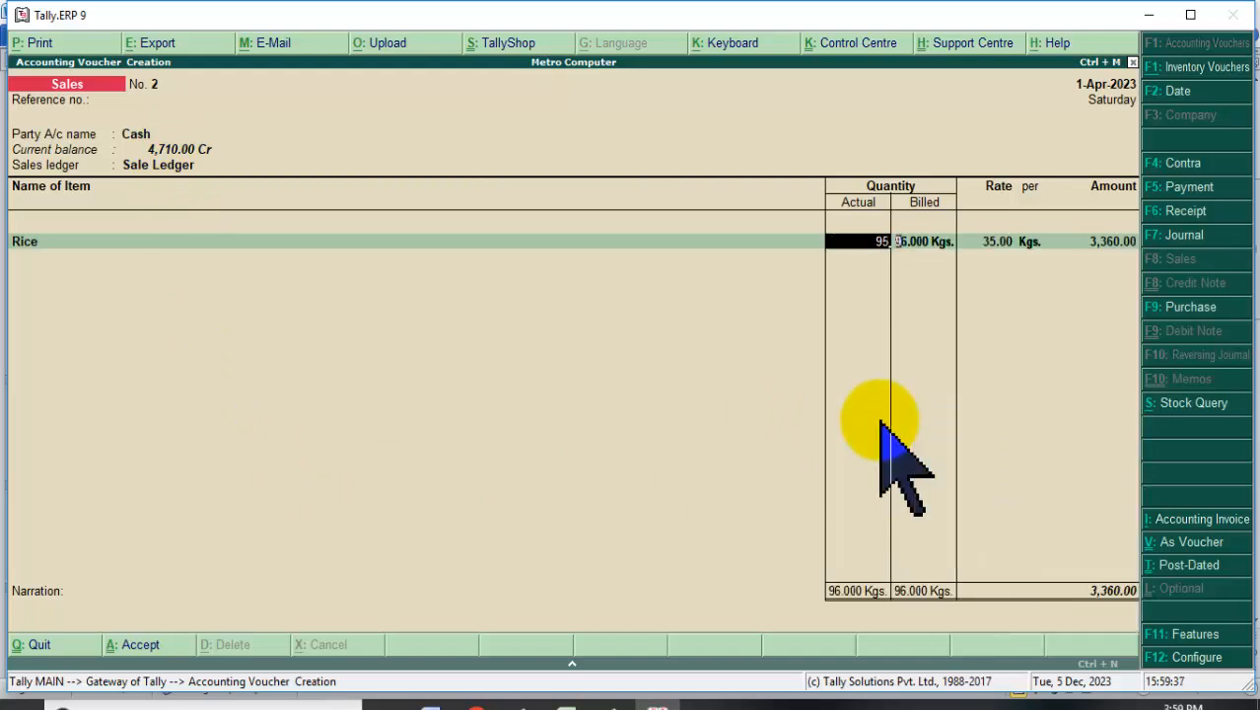
key(Return)
text(95)
key(Return)
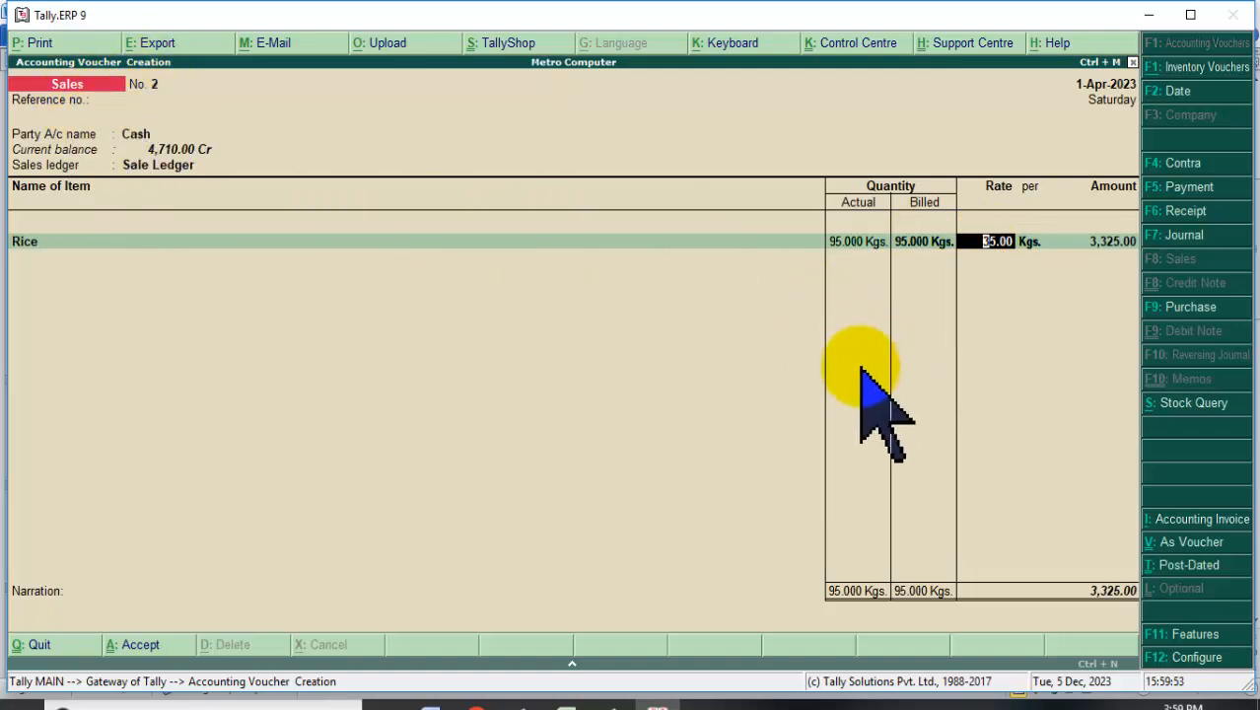
key(Return)
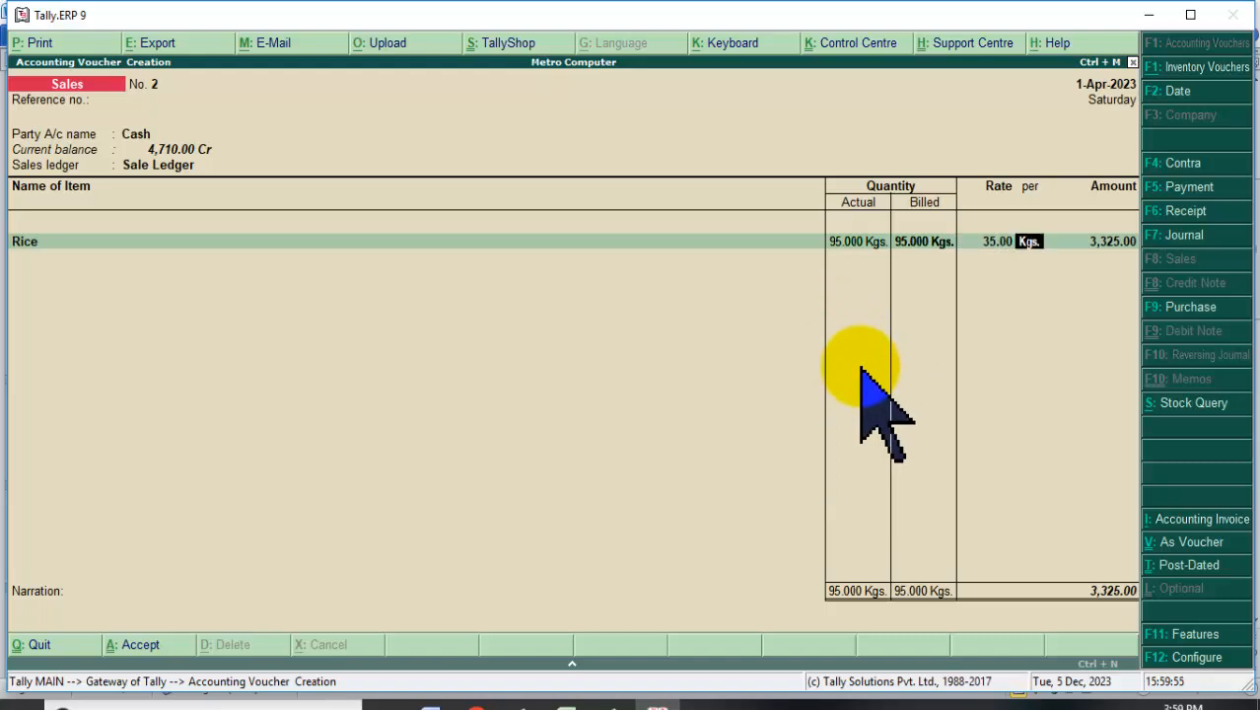
key(Return)
key(Return)
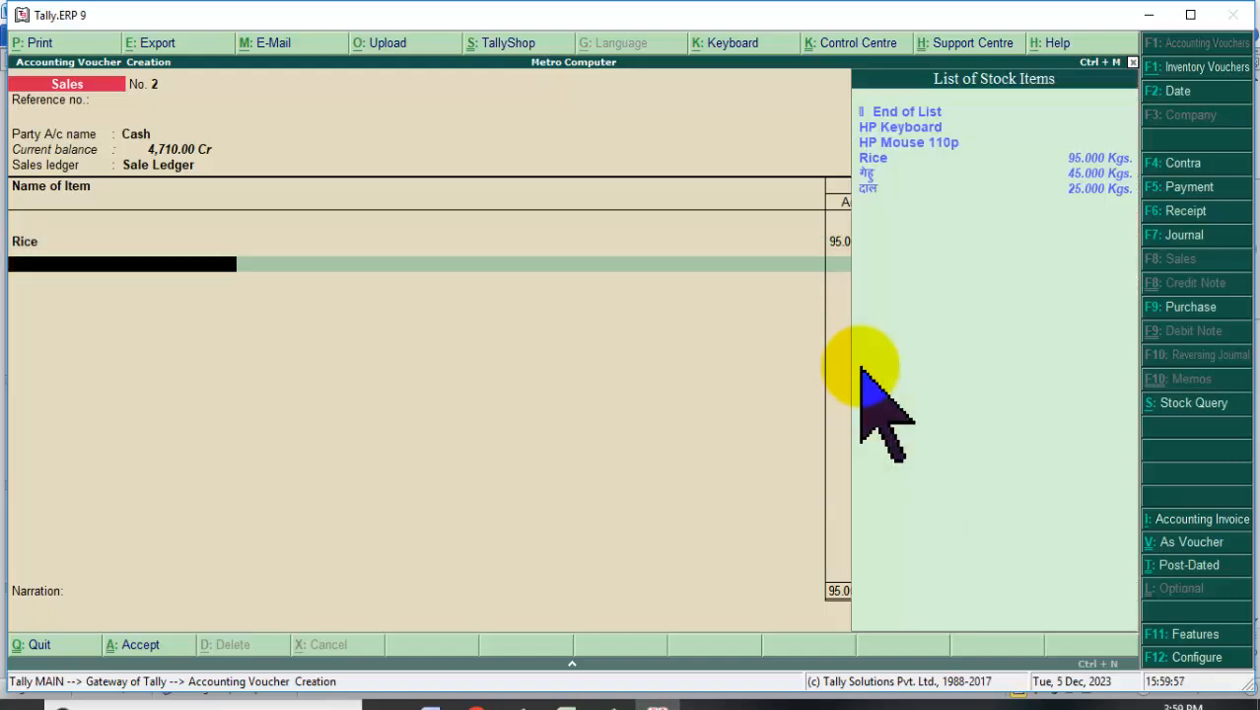
- Add गेहु as the second item with actual and billed quantities of 45 Kgs. at a rate of 32.00 per Kgs
key(Down)
key(Down)
key(Down)
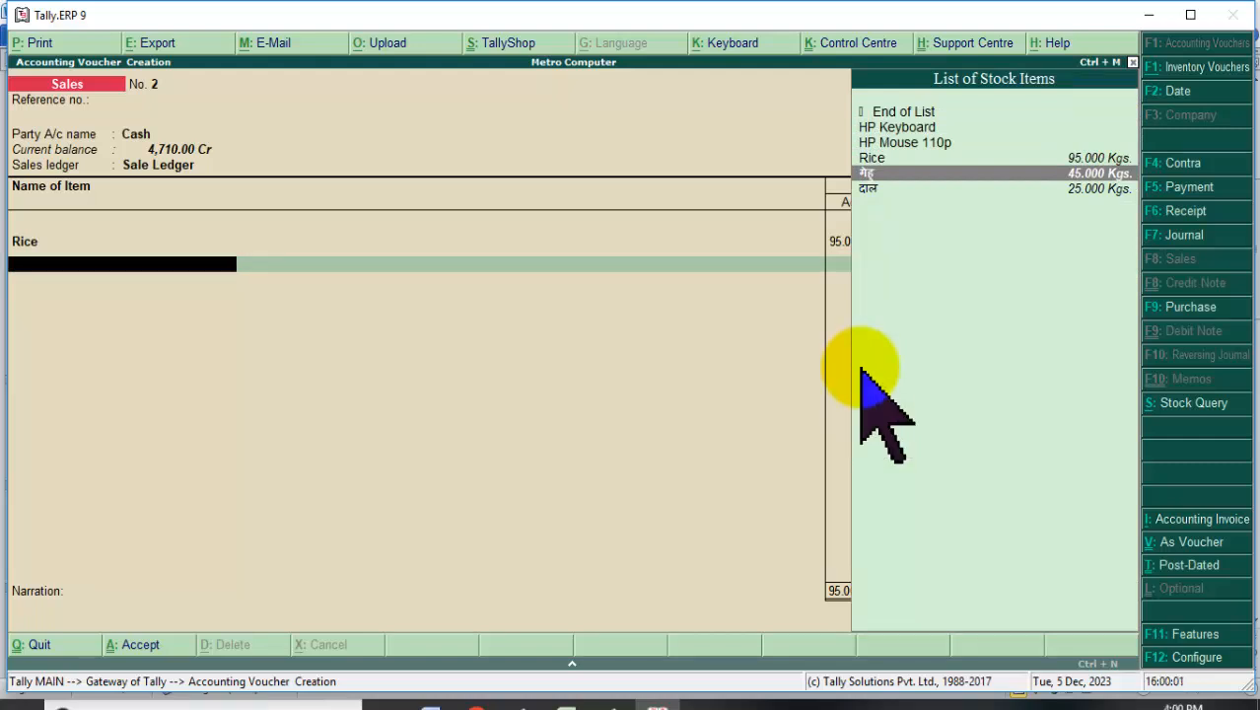
key(Return)
key(Return)
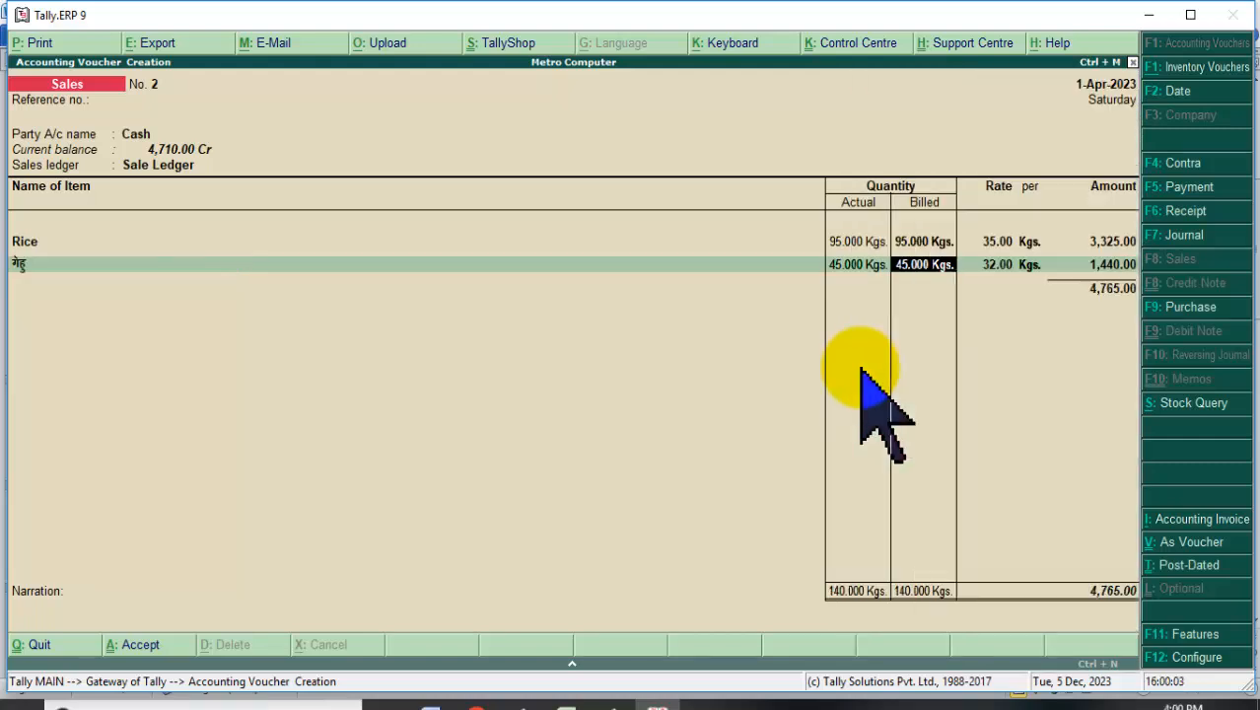
key(Return)
key(Return)
key(Return)
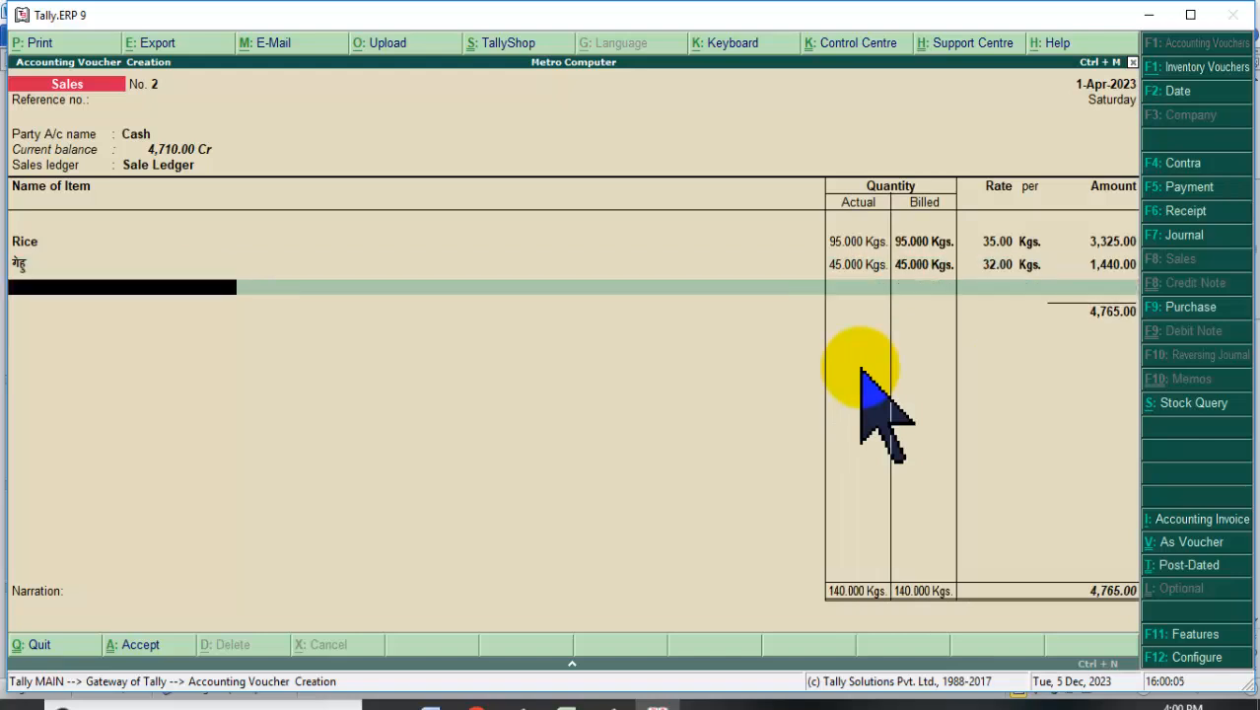
- Add दाल as the third item with actual and billed quantities of 25 Kgs. at a rate of 180.00 per Kgs
key(Down)
key(Down)
key(Down)
key(Down)
key(Down)
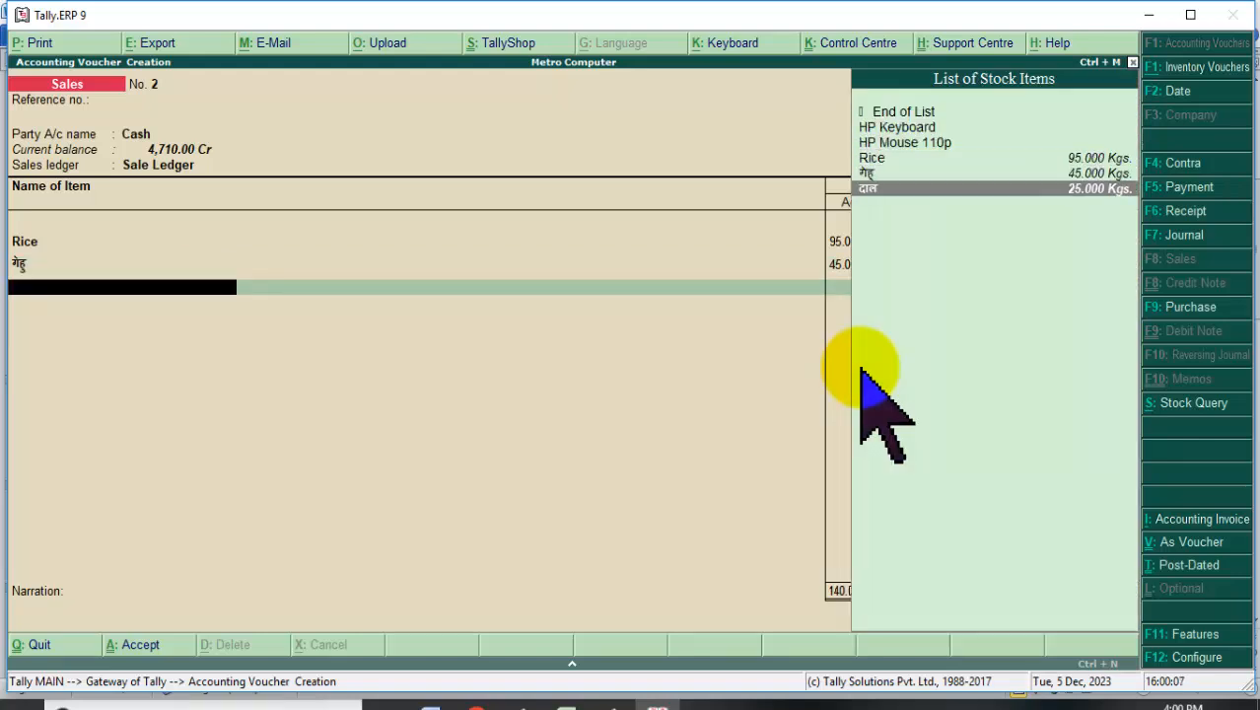
key(Return)
text(25)
key(Return)
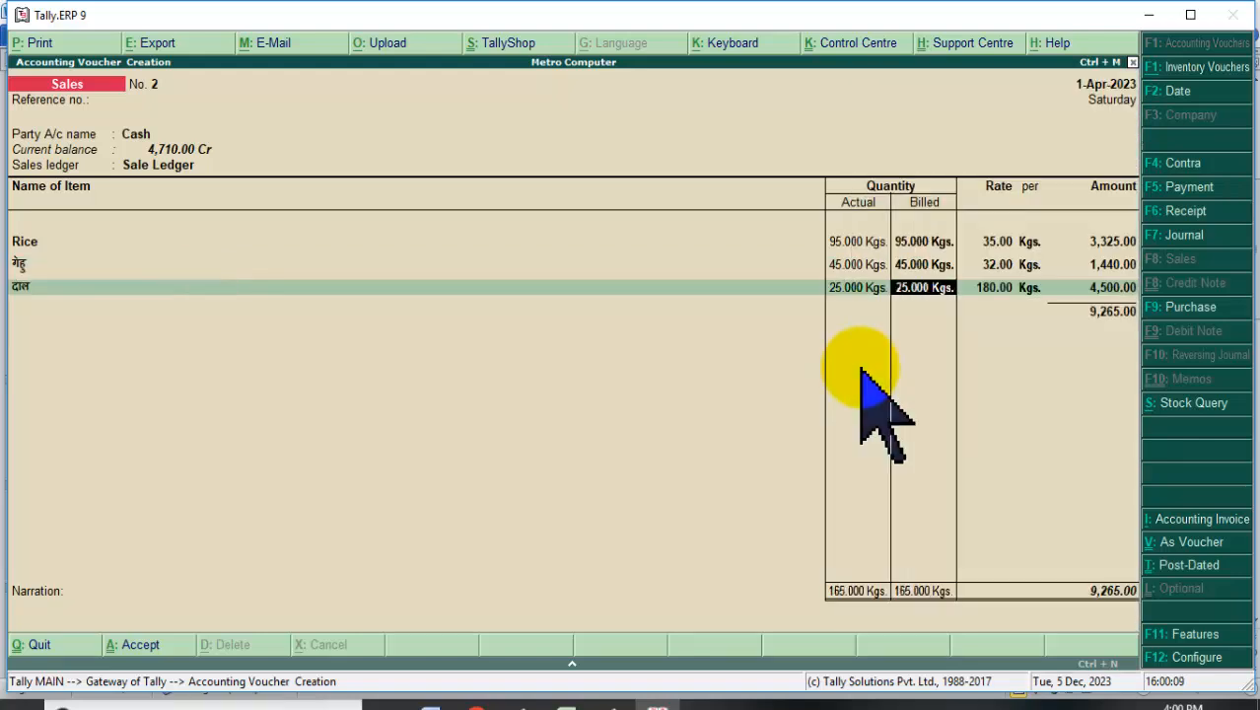
key(Return)
key(Return)
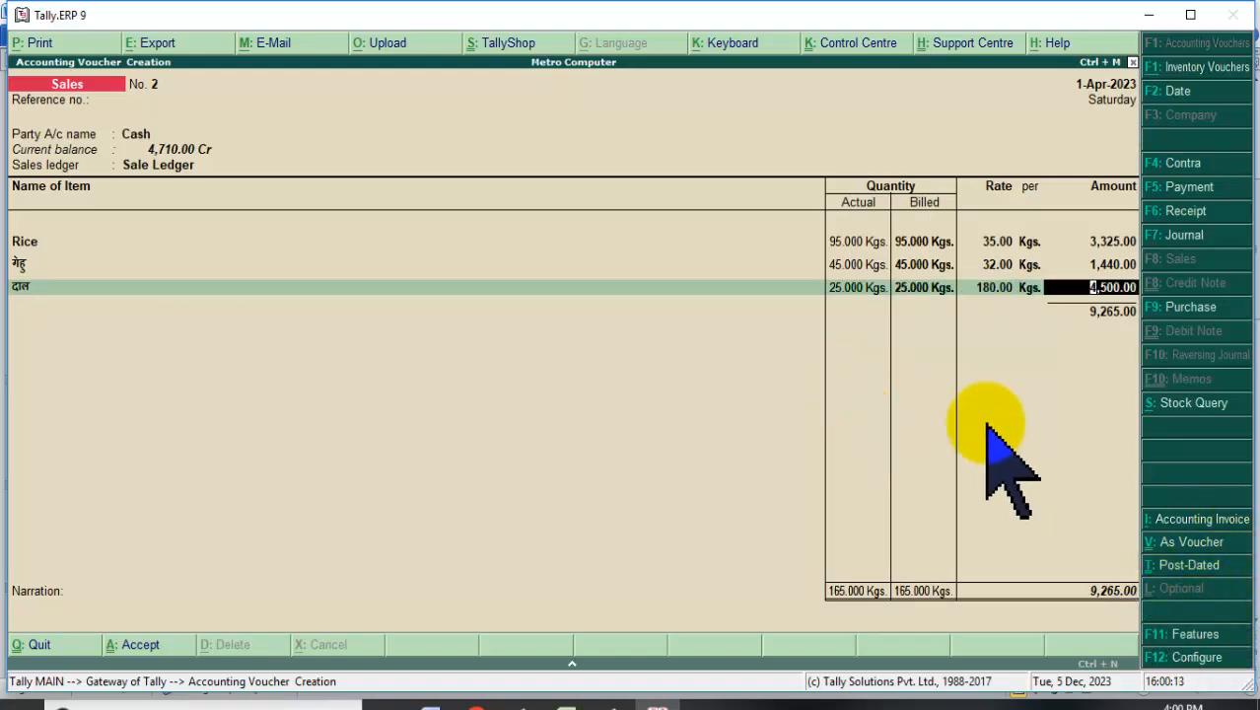
key(Return)
- End the item list, leave the narration blank, and save the sales voucher
key(Return)
key(Return)
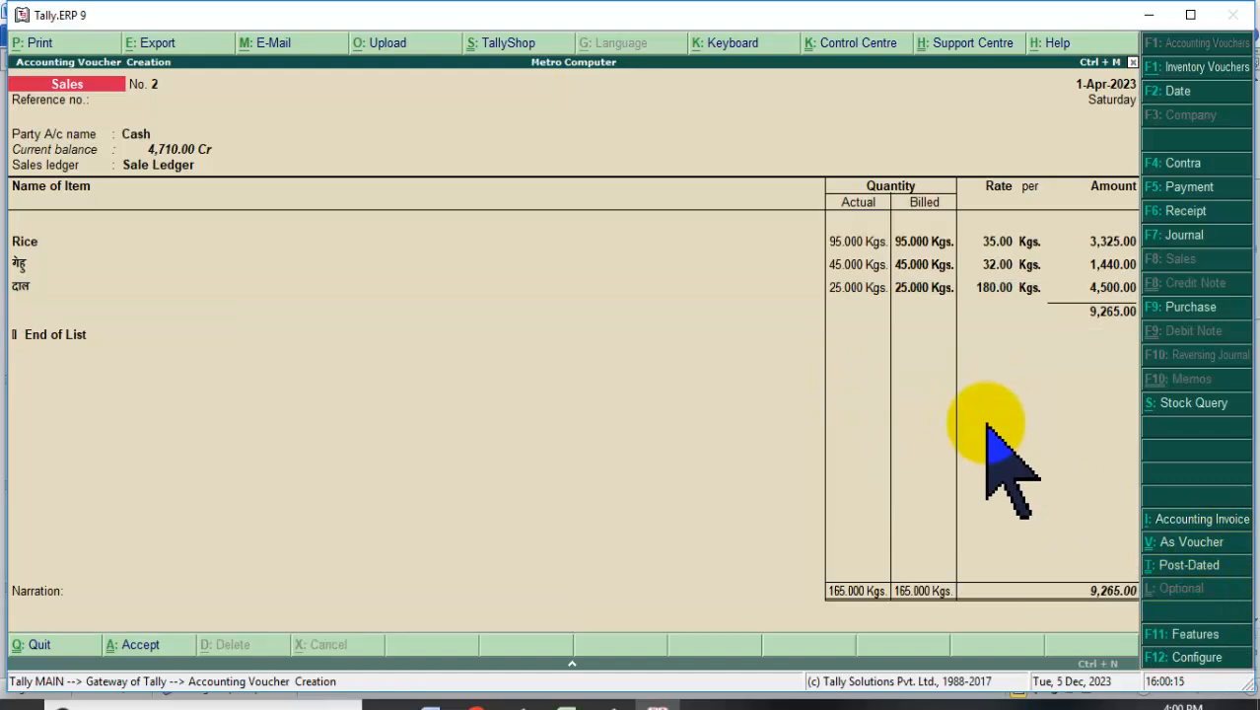
key(Return)
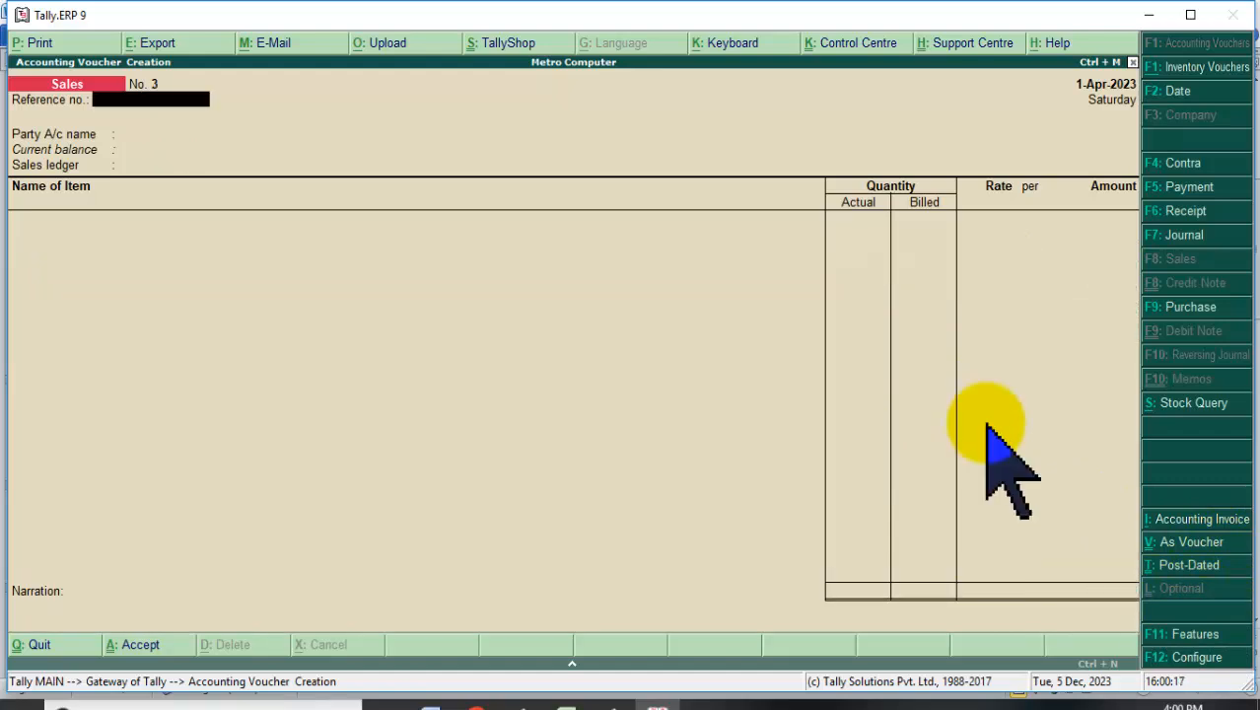
- Start another Cash sales voucher with Sale Ledger, check the remaining quantities in the stock item list, and leave without saving
key(Return)
key(Return)
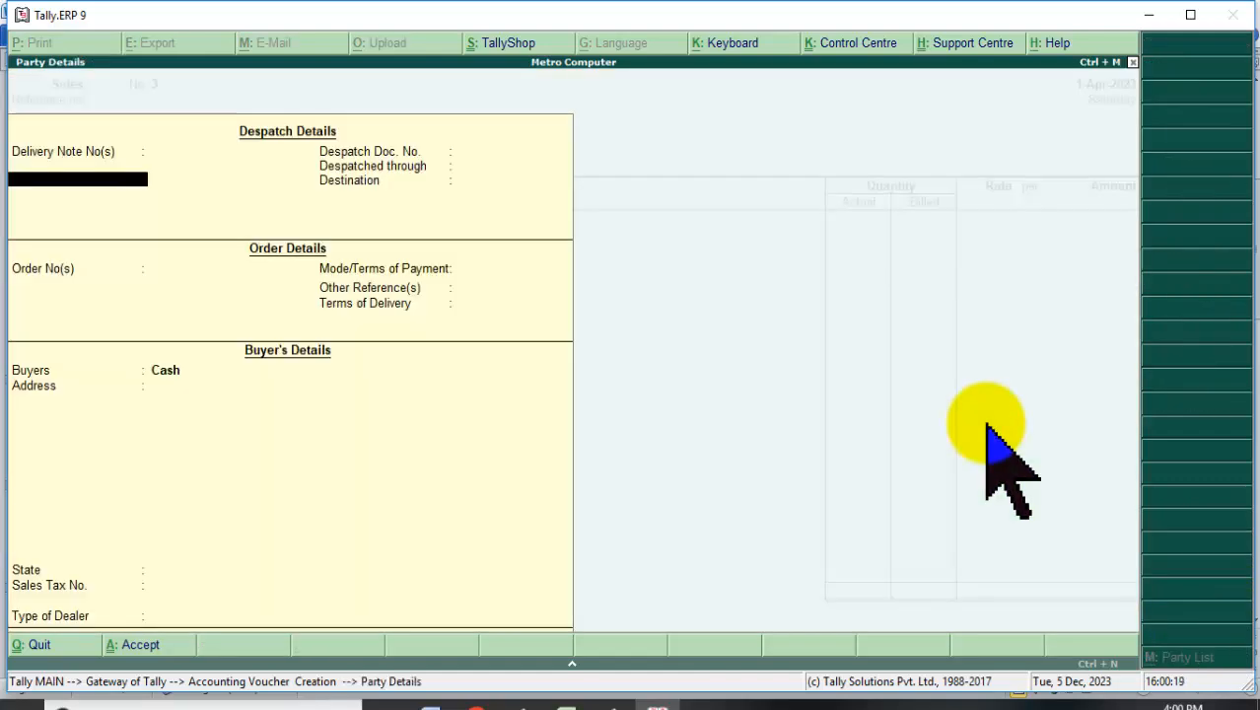
key(Return)
key(Return)
key(Return)
key(Return)
key(Return)
key(Return)
key(Return)
key(Return)
key(Return)
key(Return)
key(Return)
key(Return)
key(Return)
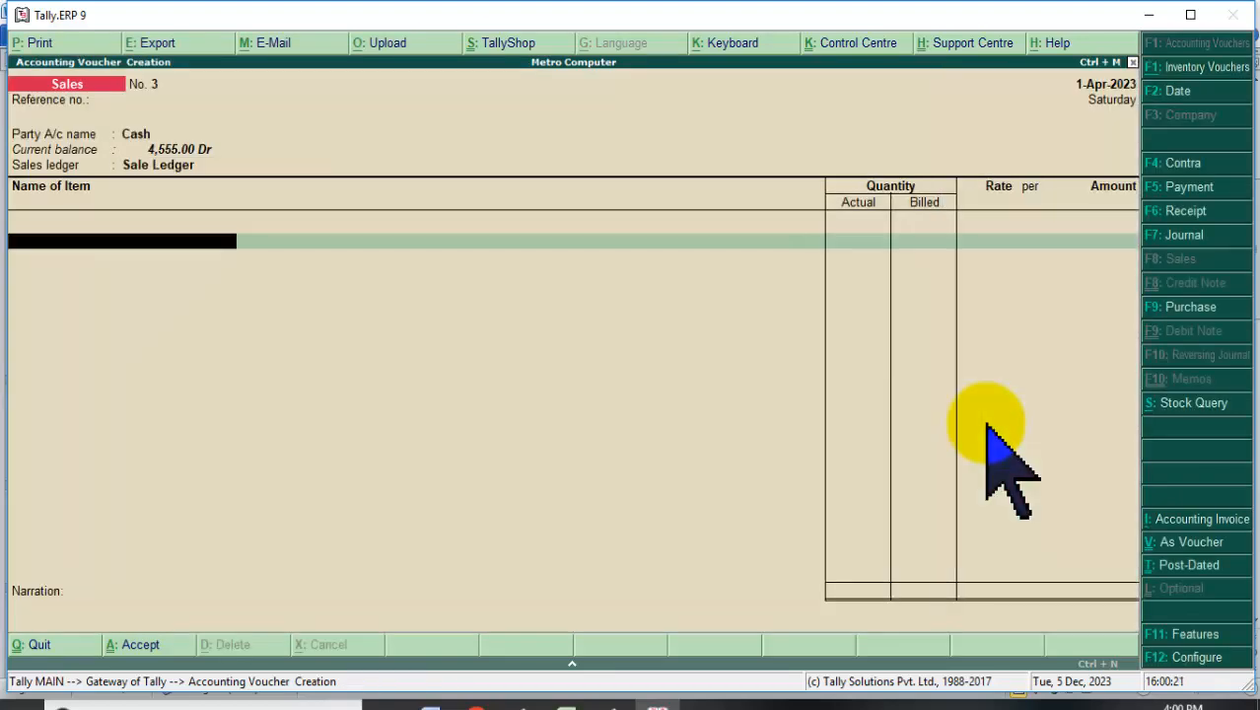
key(BackSpace)
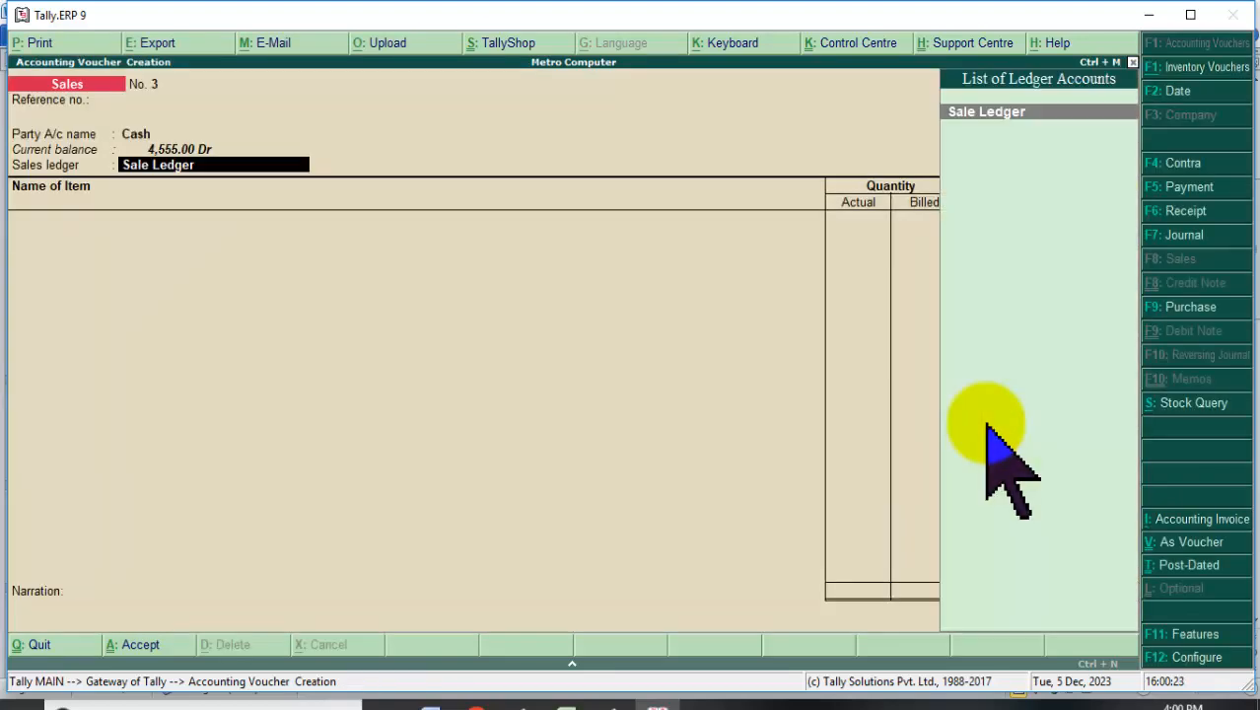
key(Return)
key(Down)
key(Down)
key(Down)
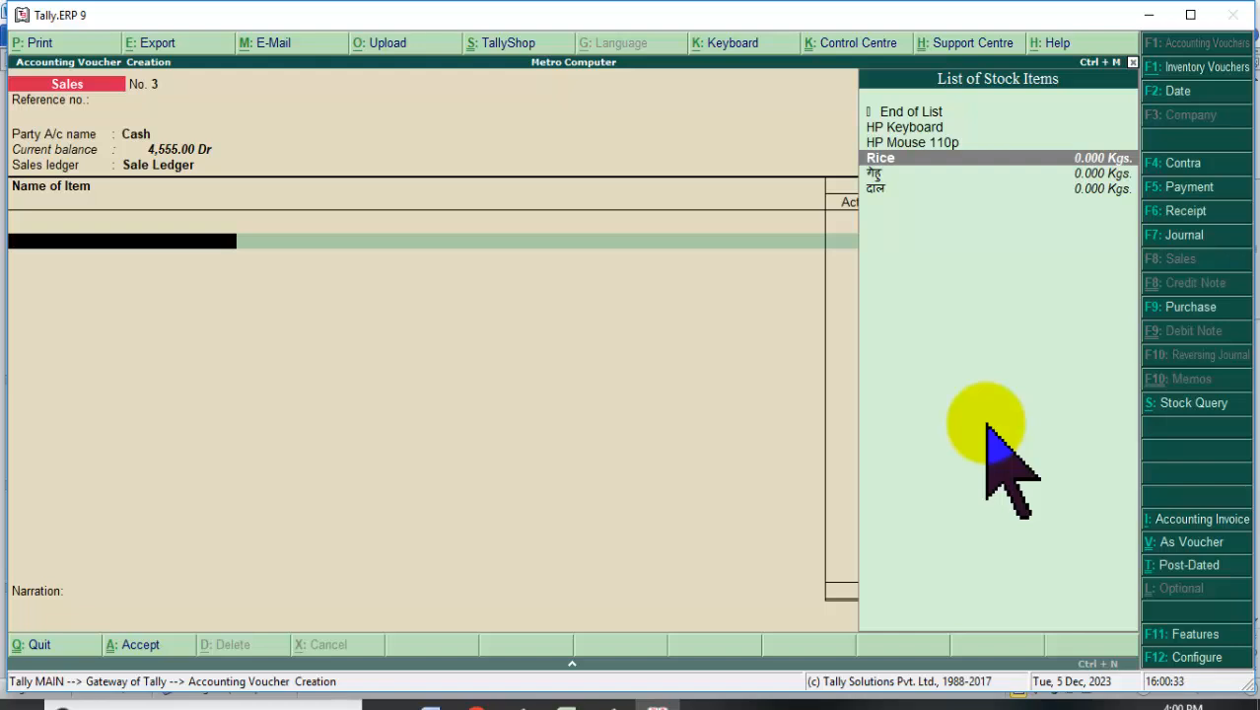
key(Escape)
key(Escape)
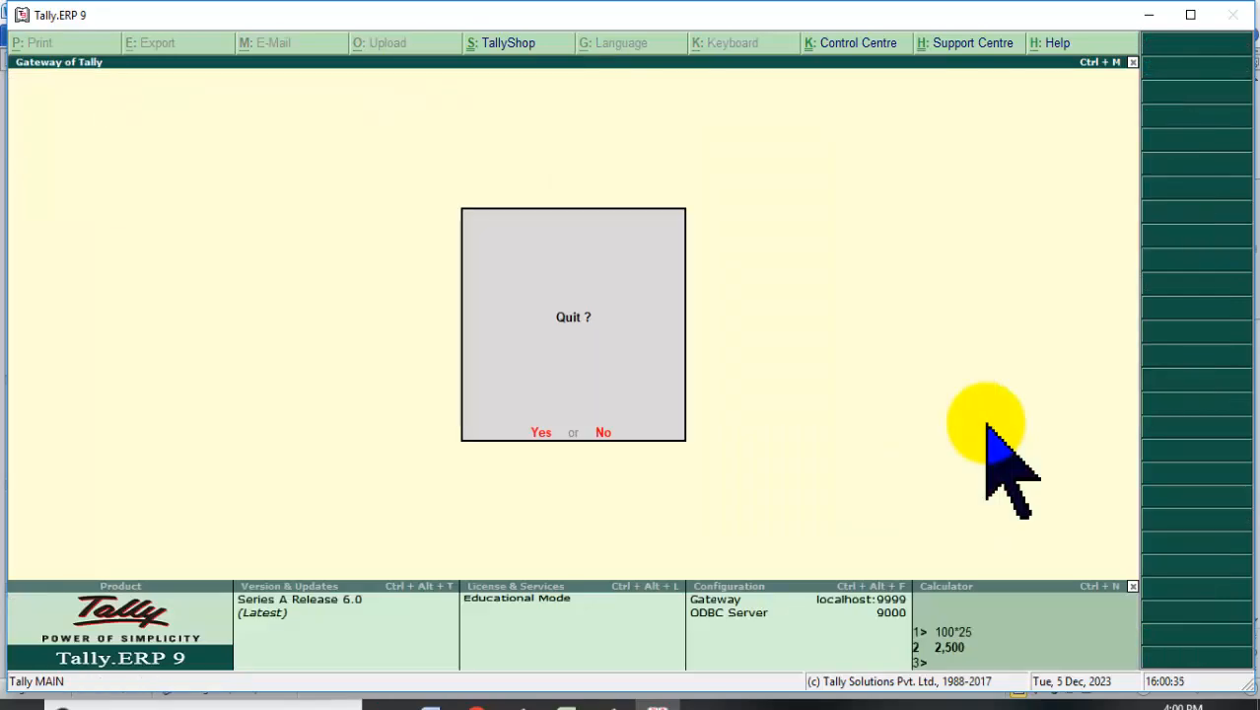
key(Escape)
- Open the Day Book from the display reports
key(Down)
key(Down)
key(Down)
key(Down)
key(Down)
key(Down)
key(Down)
key(Down)
key(Down)
key(Down)
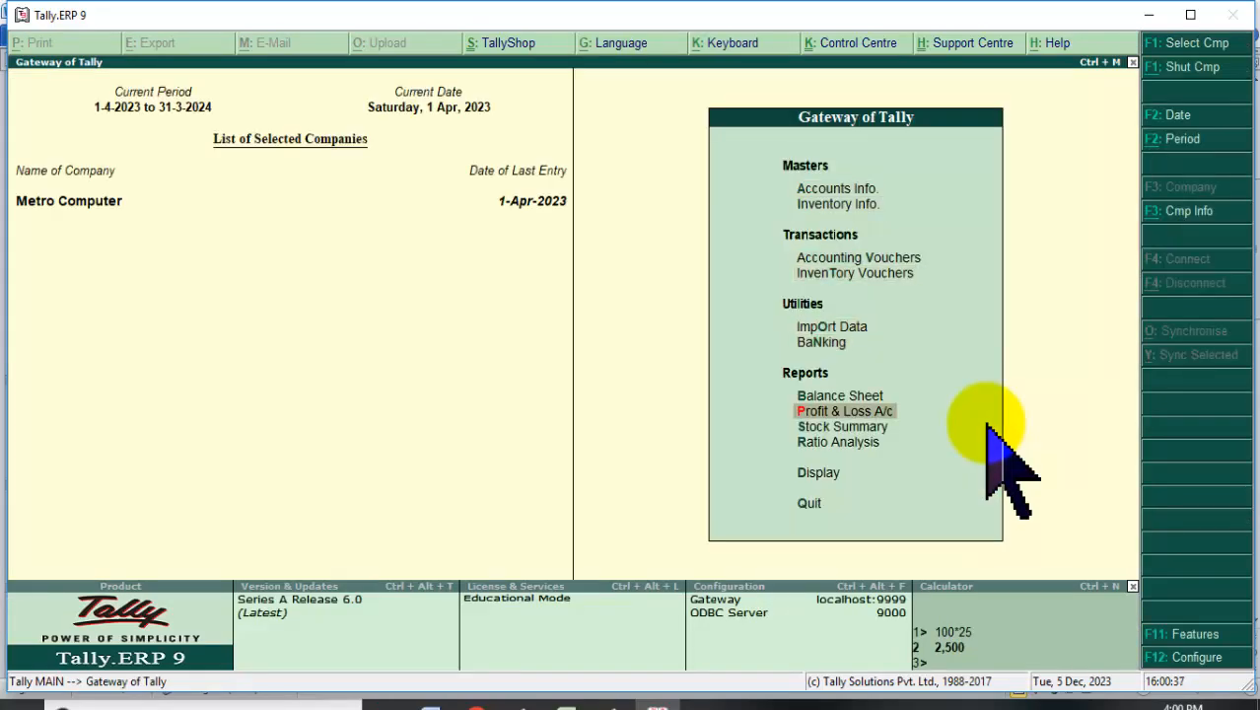
key(Return)
key(Down)
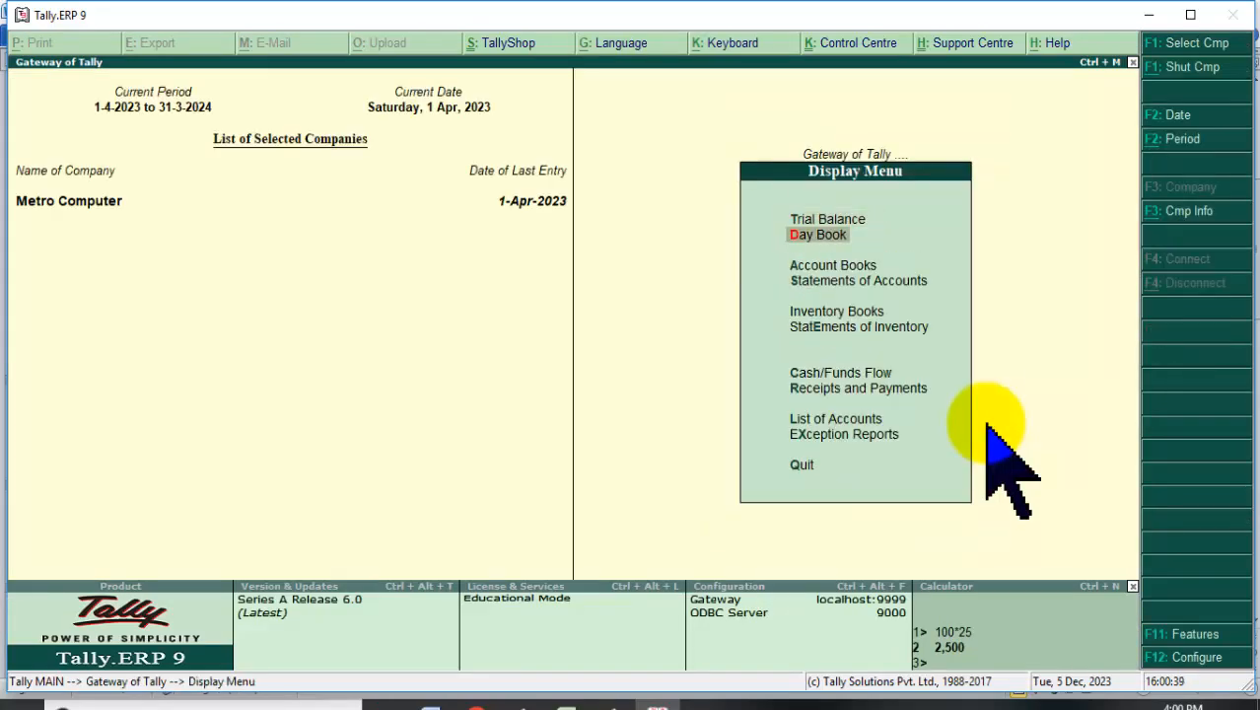
key(Return)
- Open sales voucher No. 2 from the Day Book
key(Down)
key(Down)
key(Up)
key(Return)
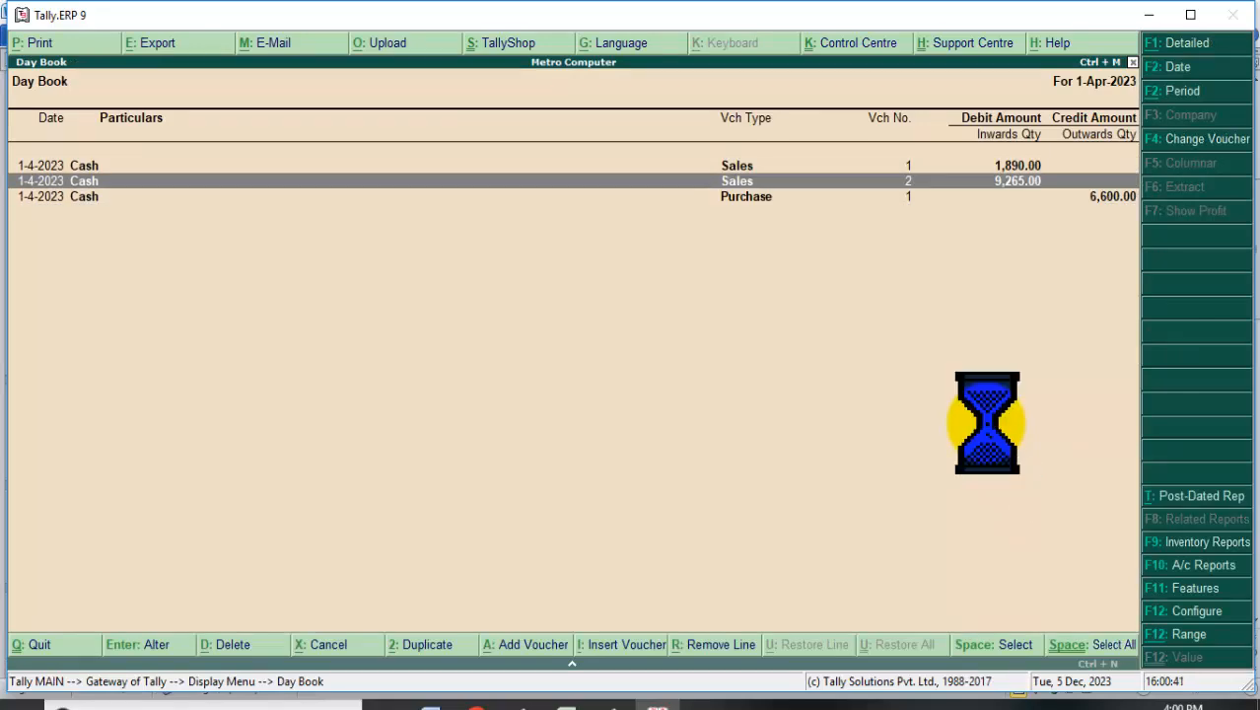
- In sales voucher No. 2, keep the header and party details and set Rice's billed quantity to 90 Kgs
key(Return)
key(Return)
key(Return)
key(Return)
key(Return)
key(Return)
key(Return)
key(Return)
key(Return)
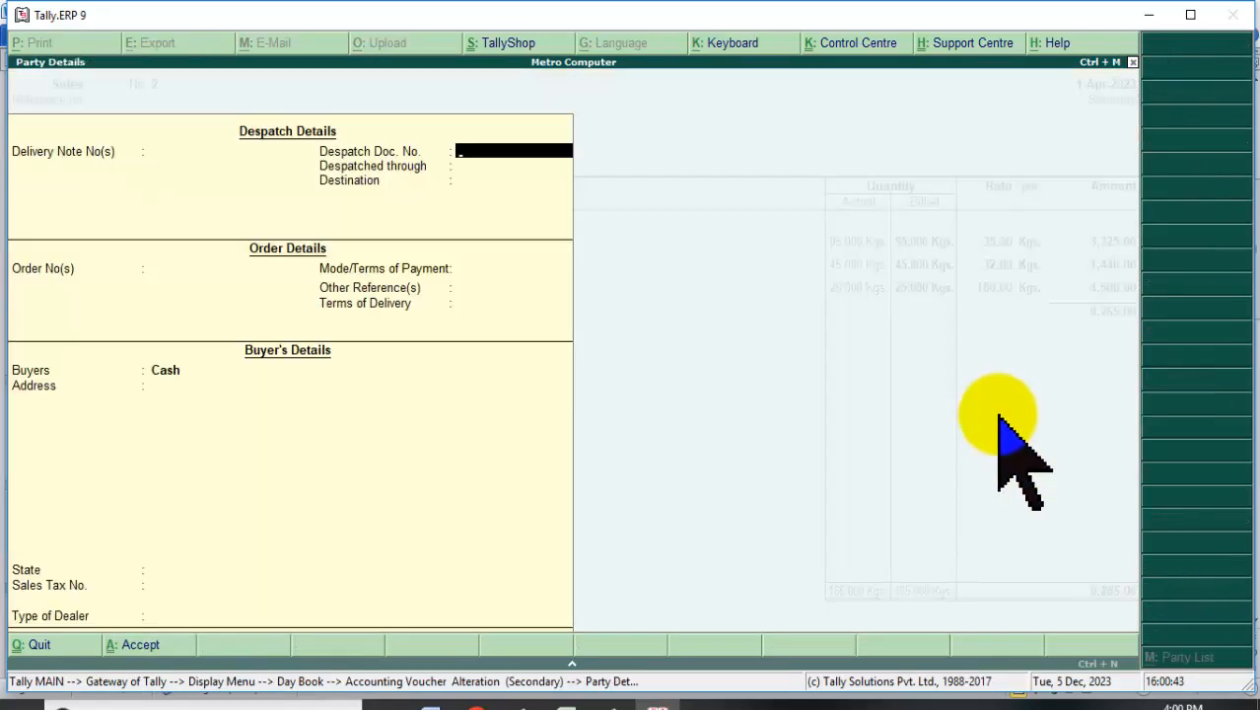
key(Return)
key(Return)
key(Return)
key(Return)
key(Return)
key(Return)
key(Return)
key(Return)
key(Return)
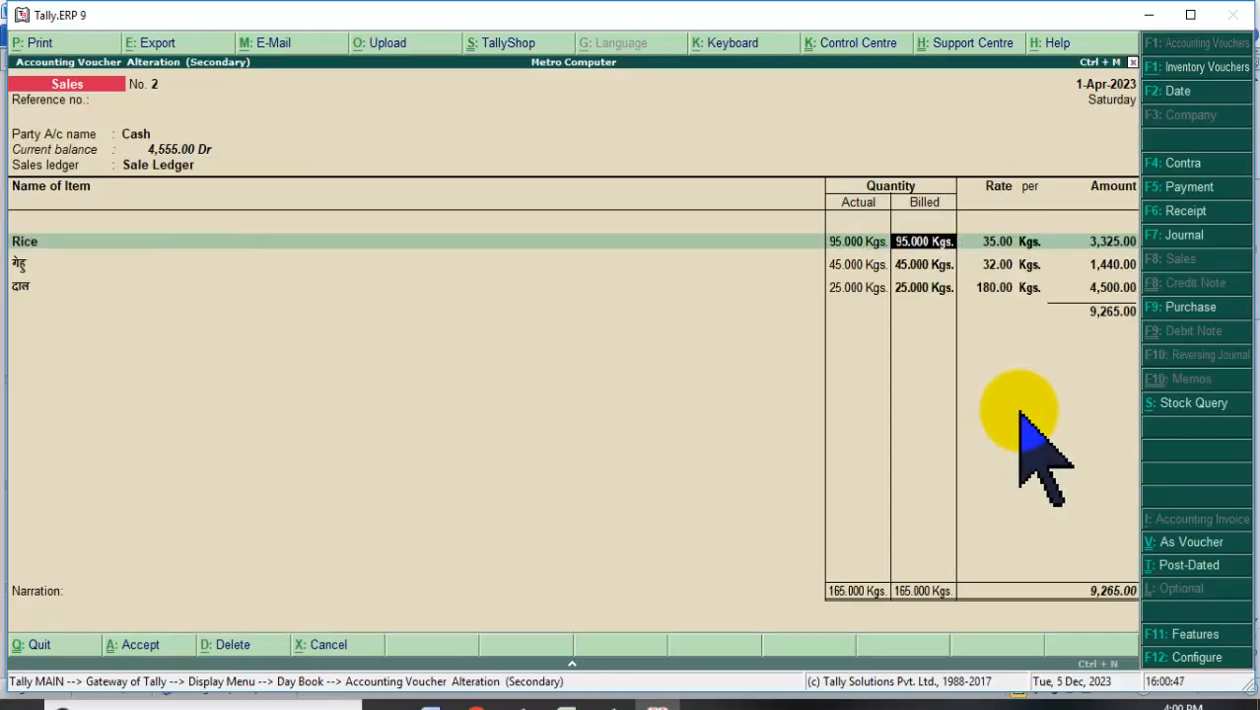
text(90)
key(Return)
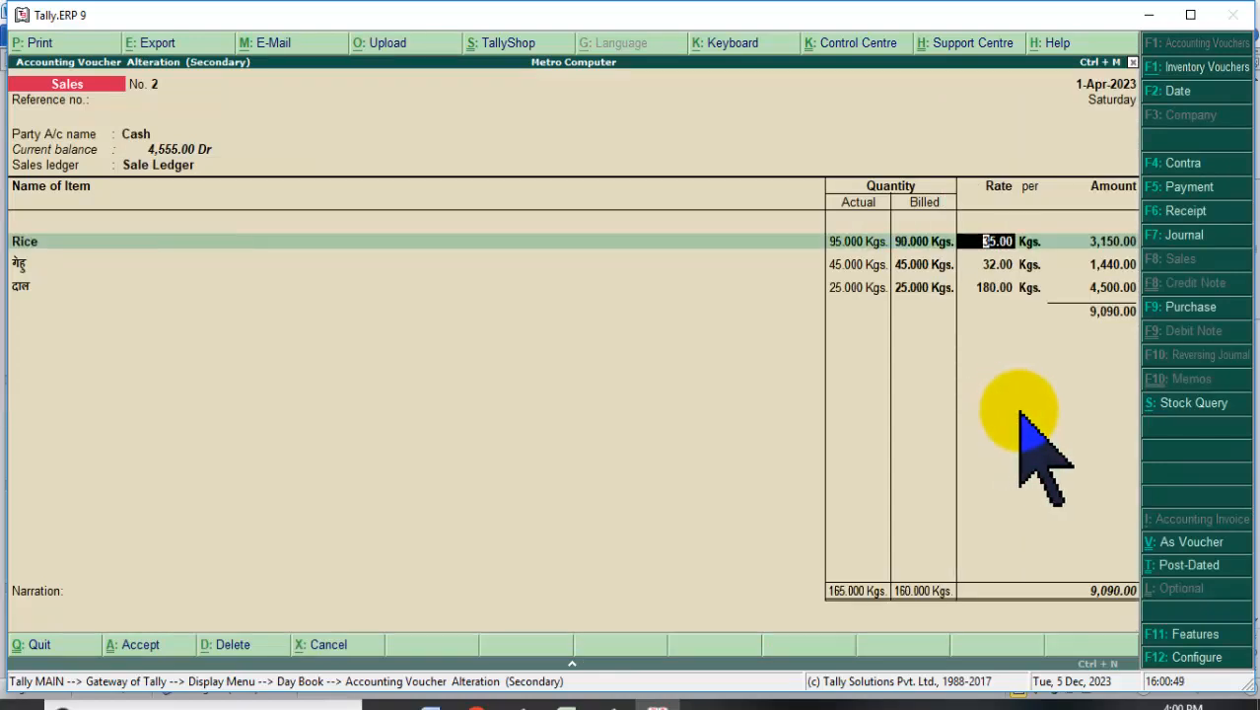
- Keep the rate and the गेहु and दाल lines, save the altered sales voucher, and return to the Gateway of Tally
key(Return)
key(Return)
key(Return)
key(Return)
key(Return)
key(Return)
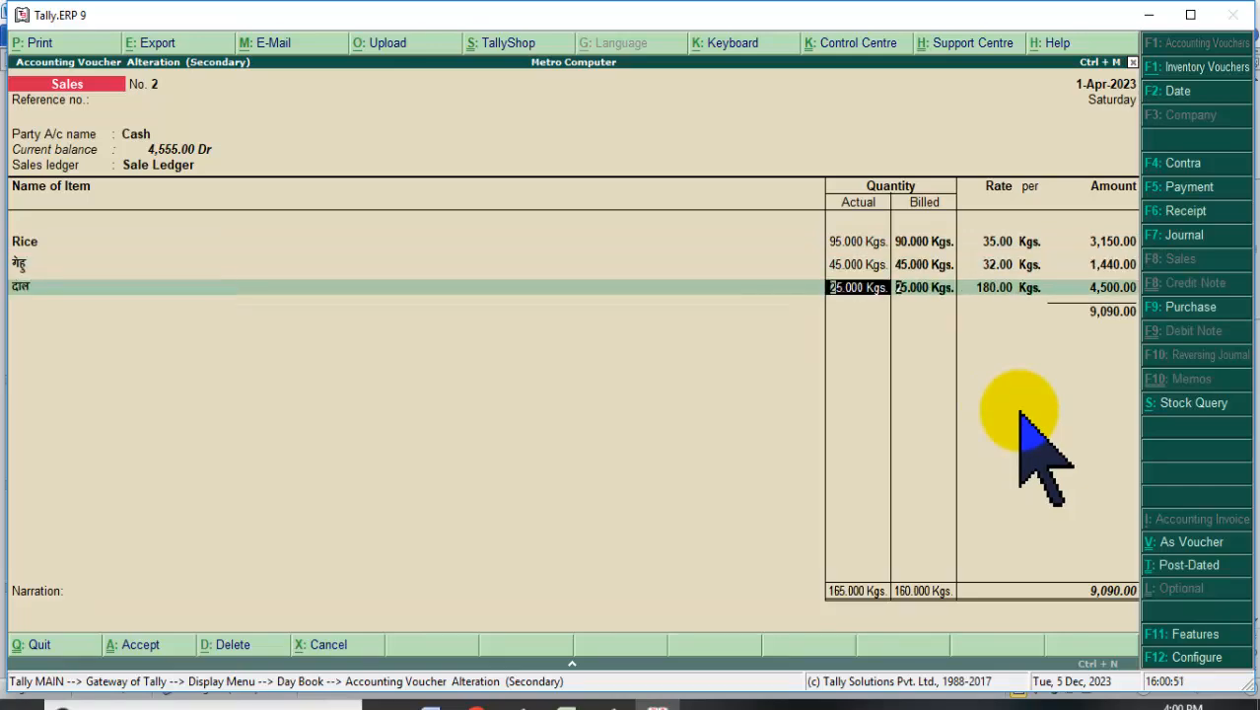
key(Return)
key(Return)
key(Return)
key(Return)
key(Return)
key(Return)
key(Return)
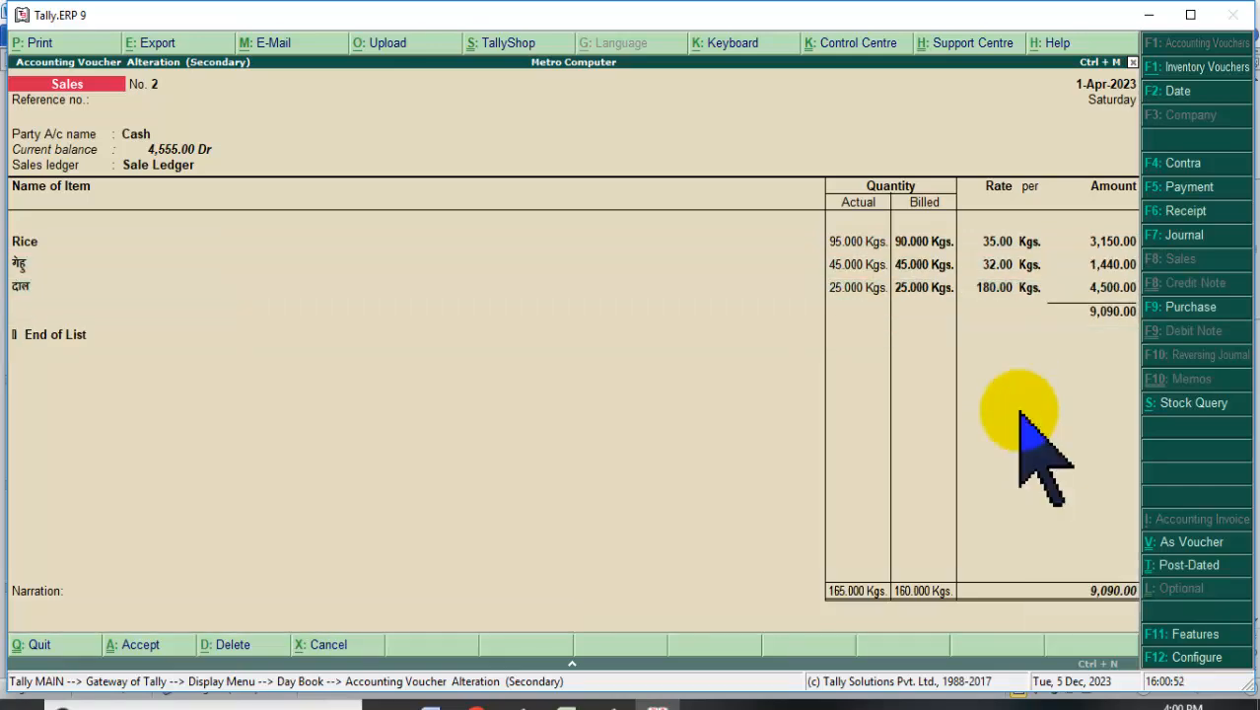
key(Escape)
key(Escape)
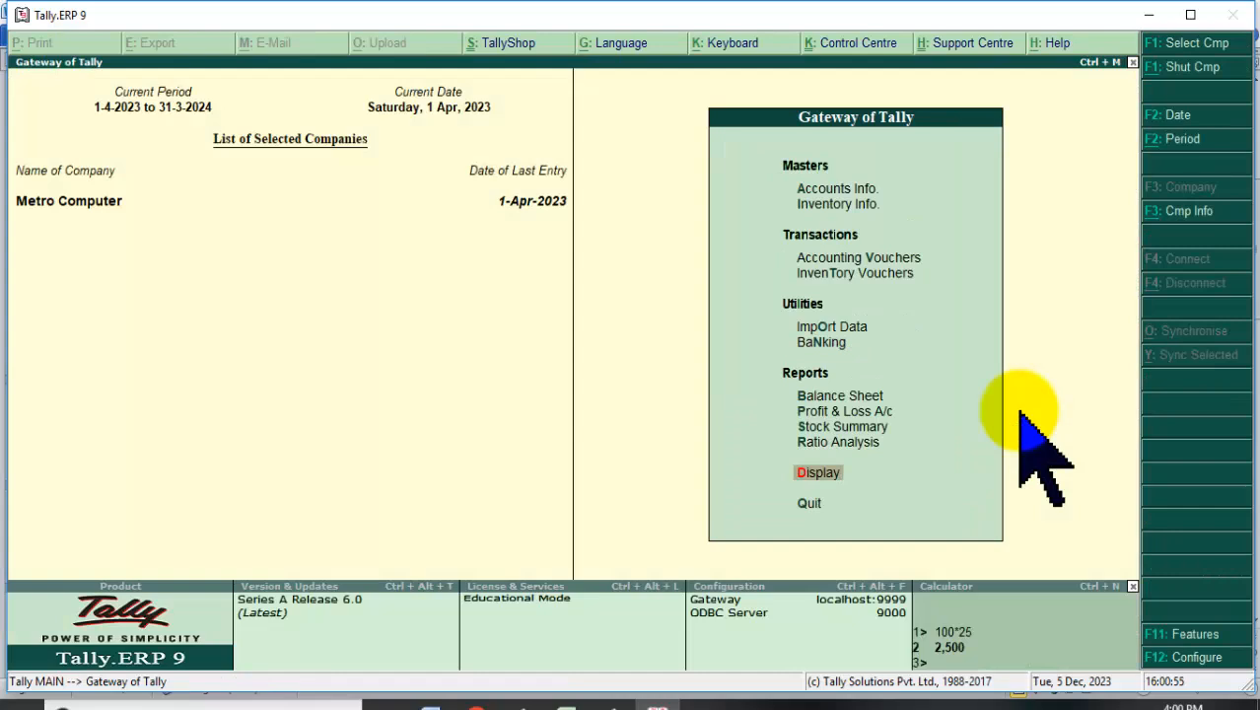
- Open a new sales voucher from the accounting vouchers
key(Up)
key(Up)
key(Up)
key(Up)
key(Up)
key(Up)
key(Up)
key(Return)
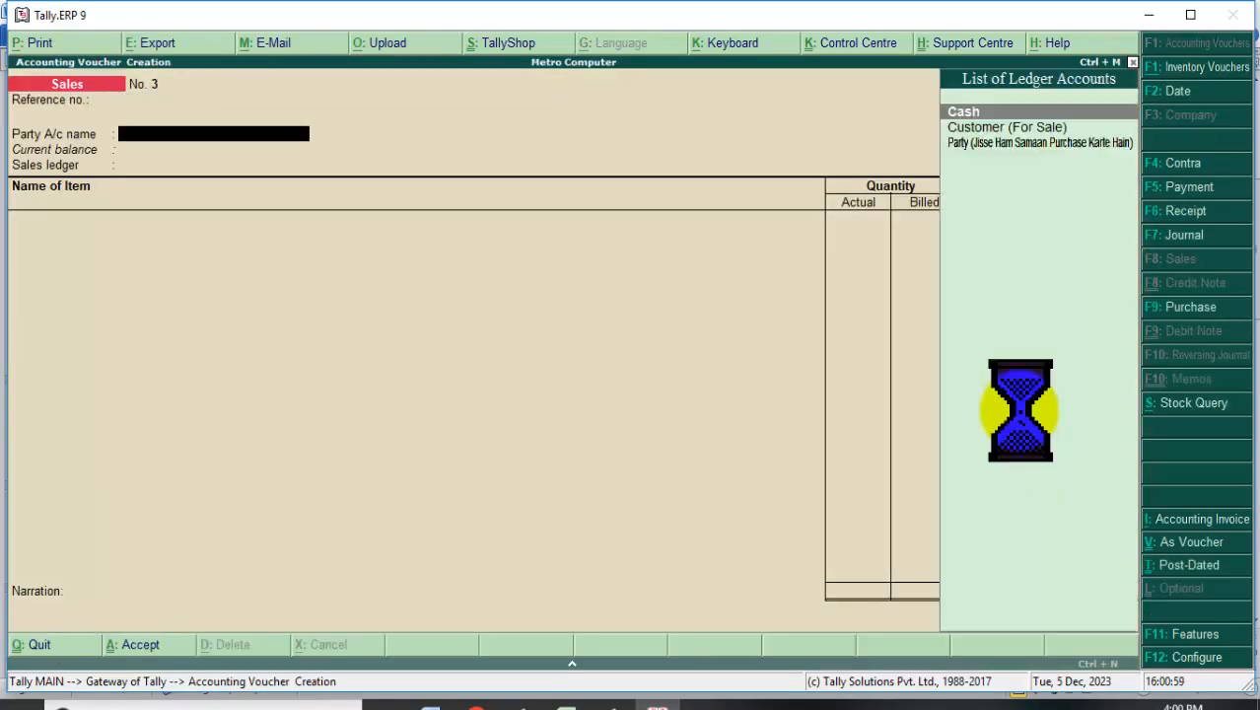
- Choose Cash as the party, leave the party details blank, and choose Sale Ledger as the sales ledger
key(Return)
key(Return)
key(Return)
key(Return)
key(Return)
key(Return)
key(Return)
key(Return)
key(Return)
key(Return)
key(Return)
key(Return)
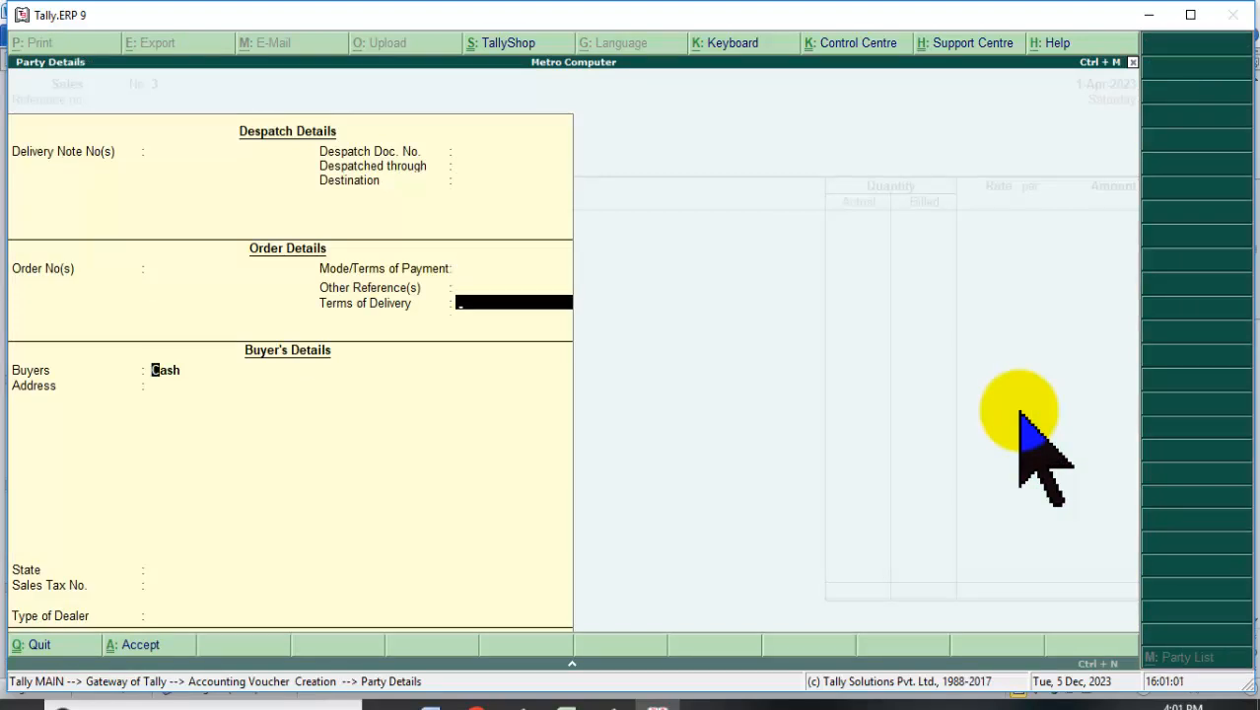
key(Return)
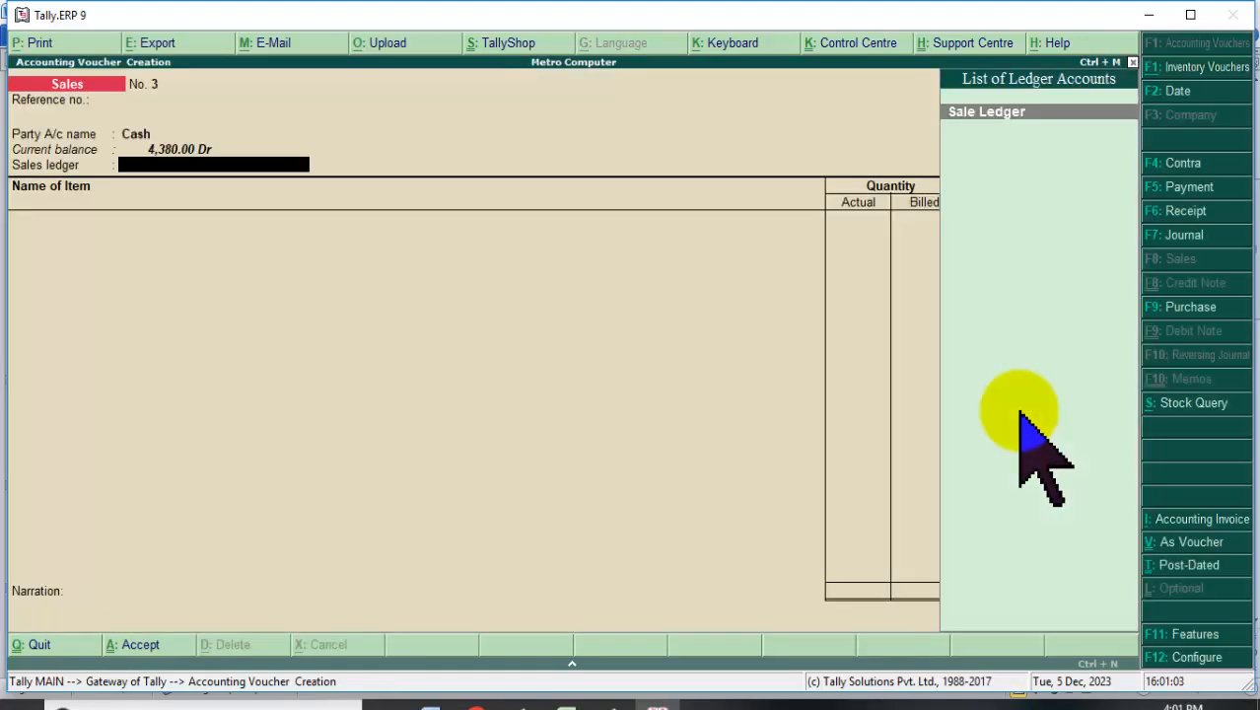
key(Return)
- Check the remaining quantities of Rice, गेहु and दाल in the stock item list, and leave the voucher without saving
key(Down)
key(Down)
key(Down)
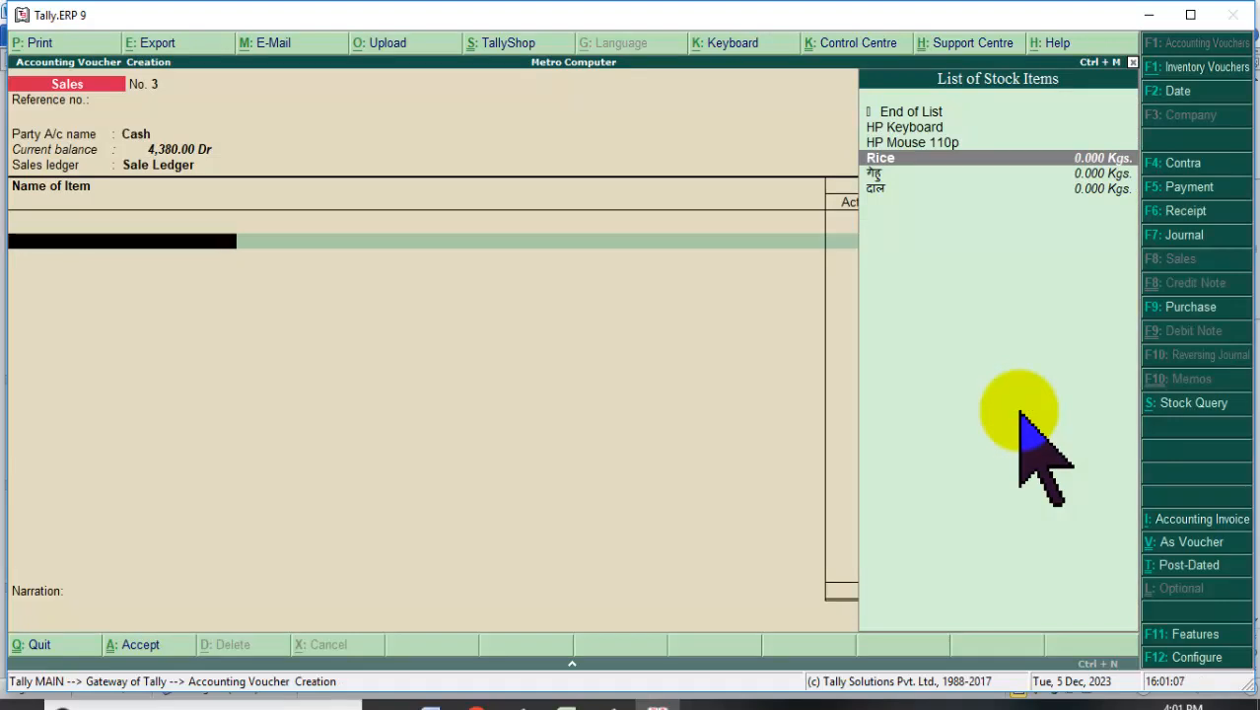
key(Down)
key(Down)
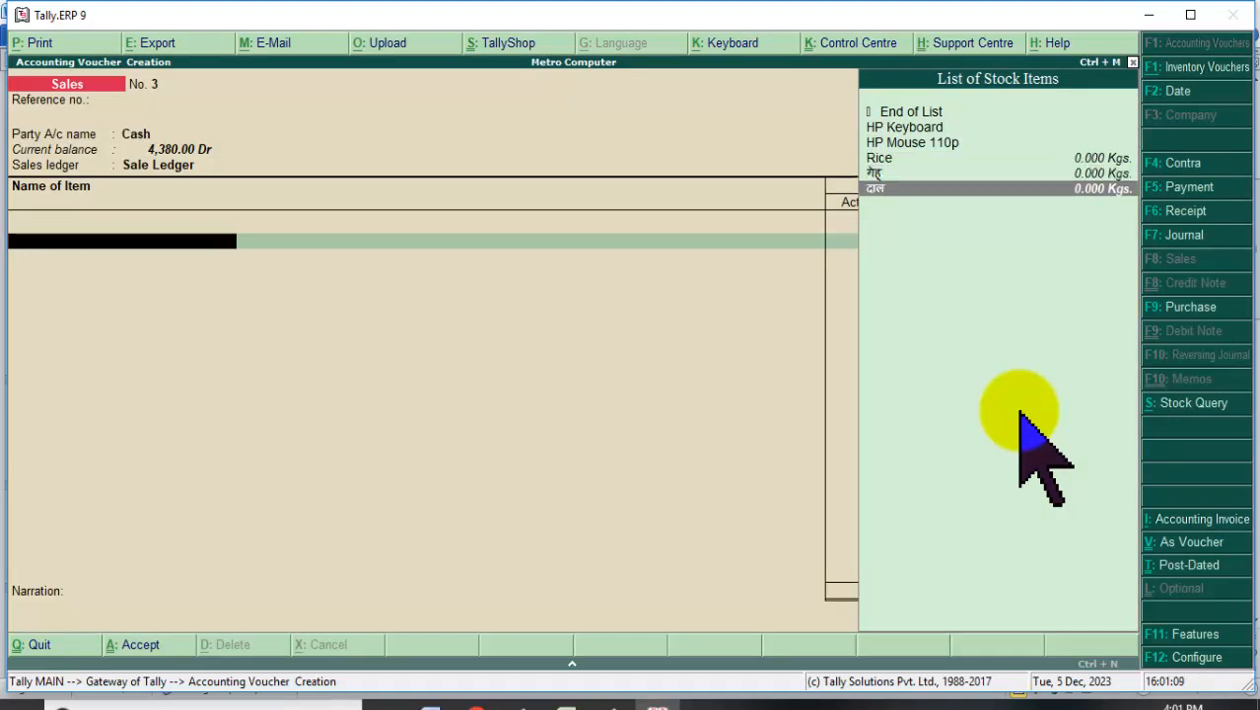
key(Escape)
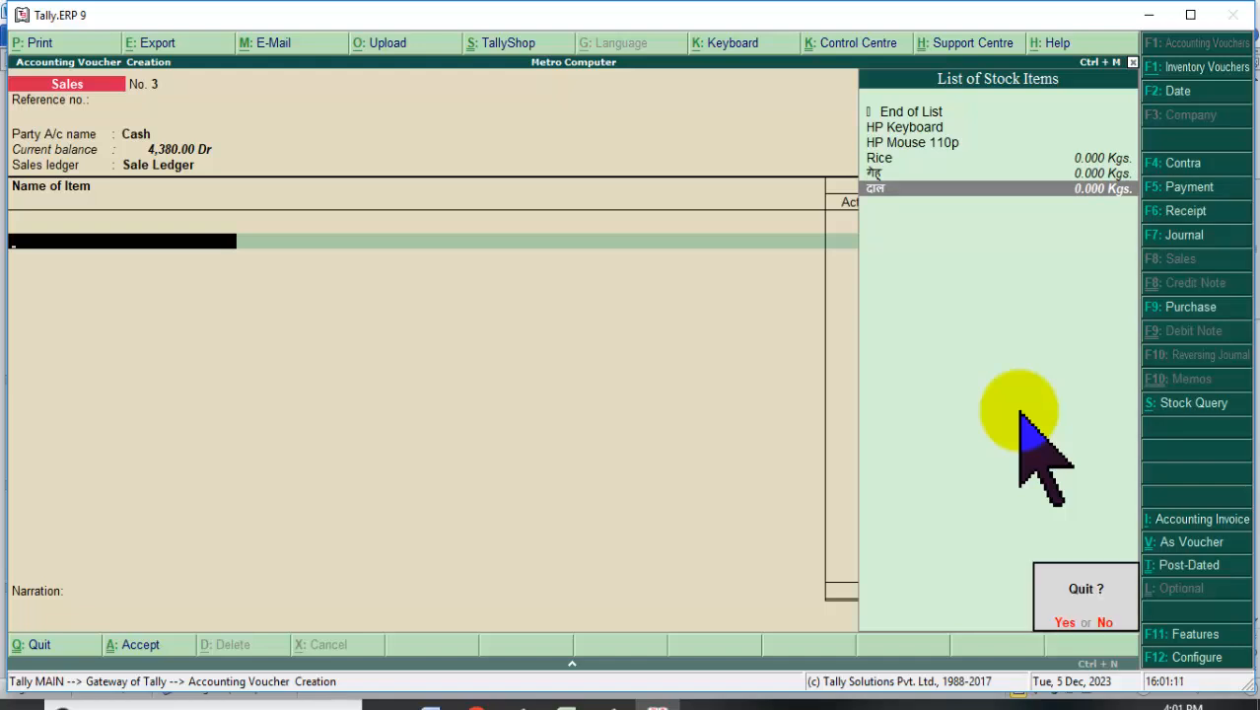
key(y)
key(Escape)
key(n)
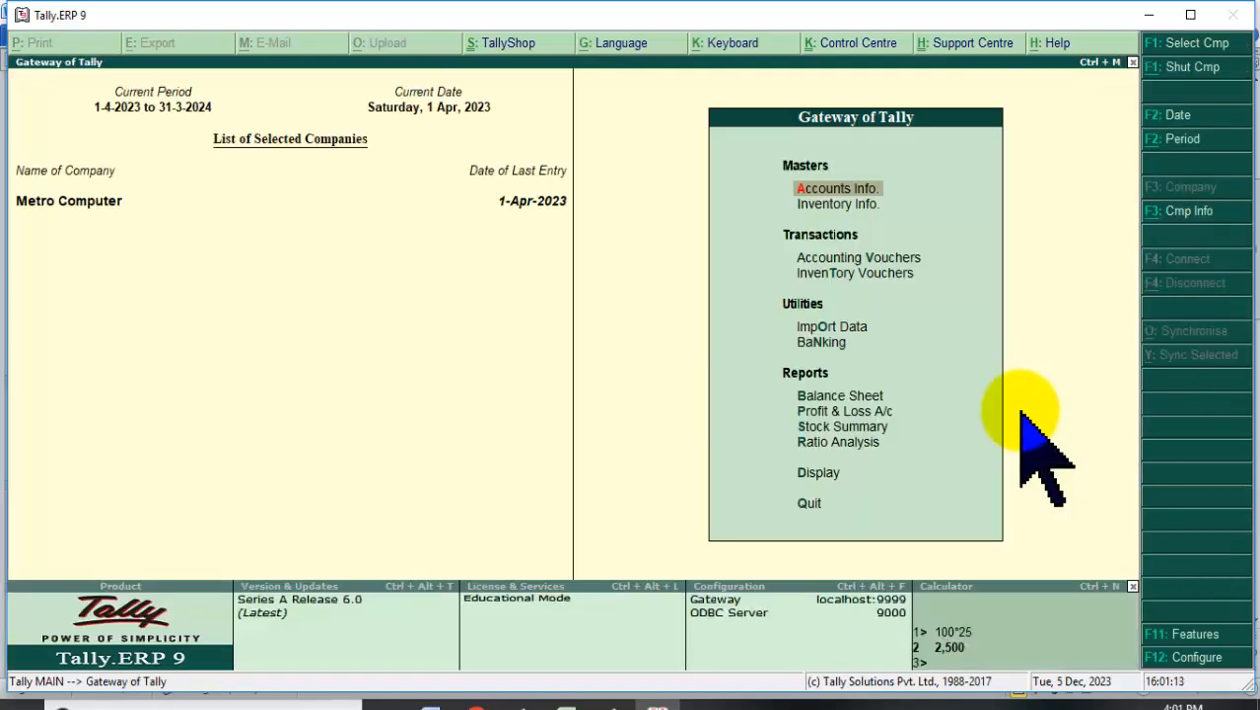
- Open sales voucher No. 2 for alteration from the Day Book in the display reports
key(Up)
key(Up)
key(Up)
key(Up)
key(Up)
key(Down)
key(Down)
key(Down)
key(Down)
key(Down)
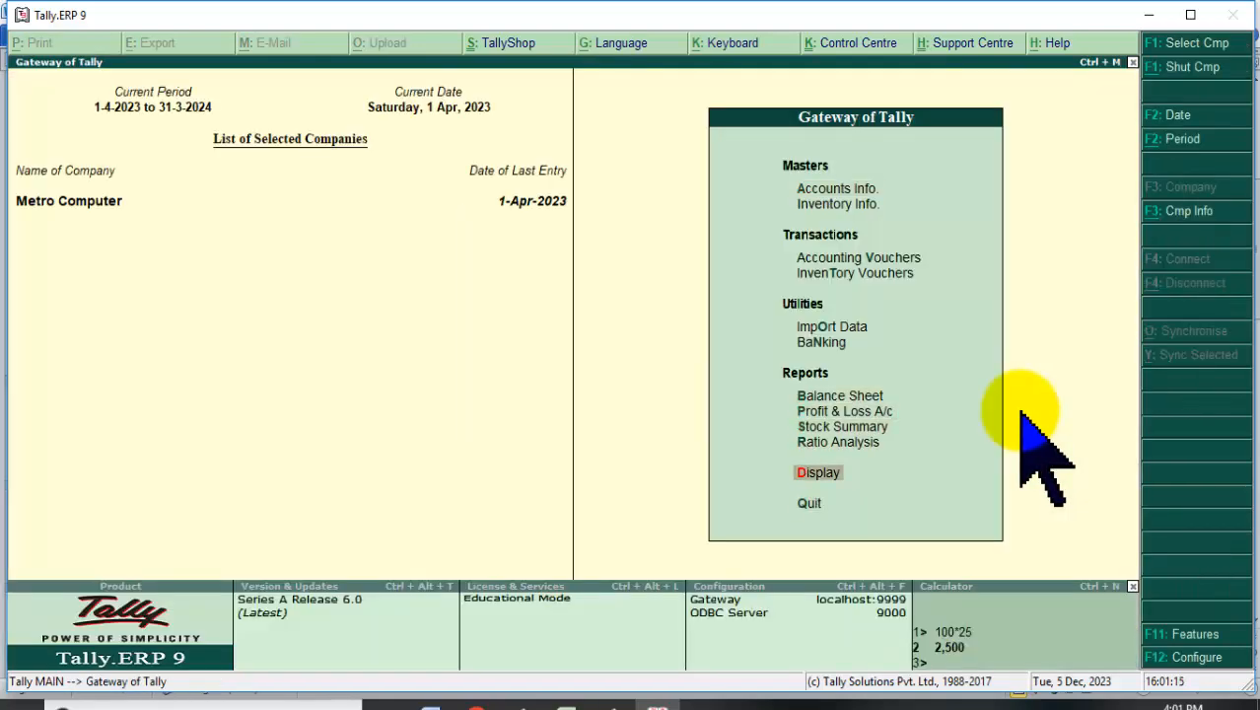
key(Up)
key(Return)
key(Down)
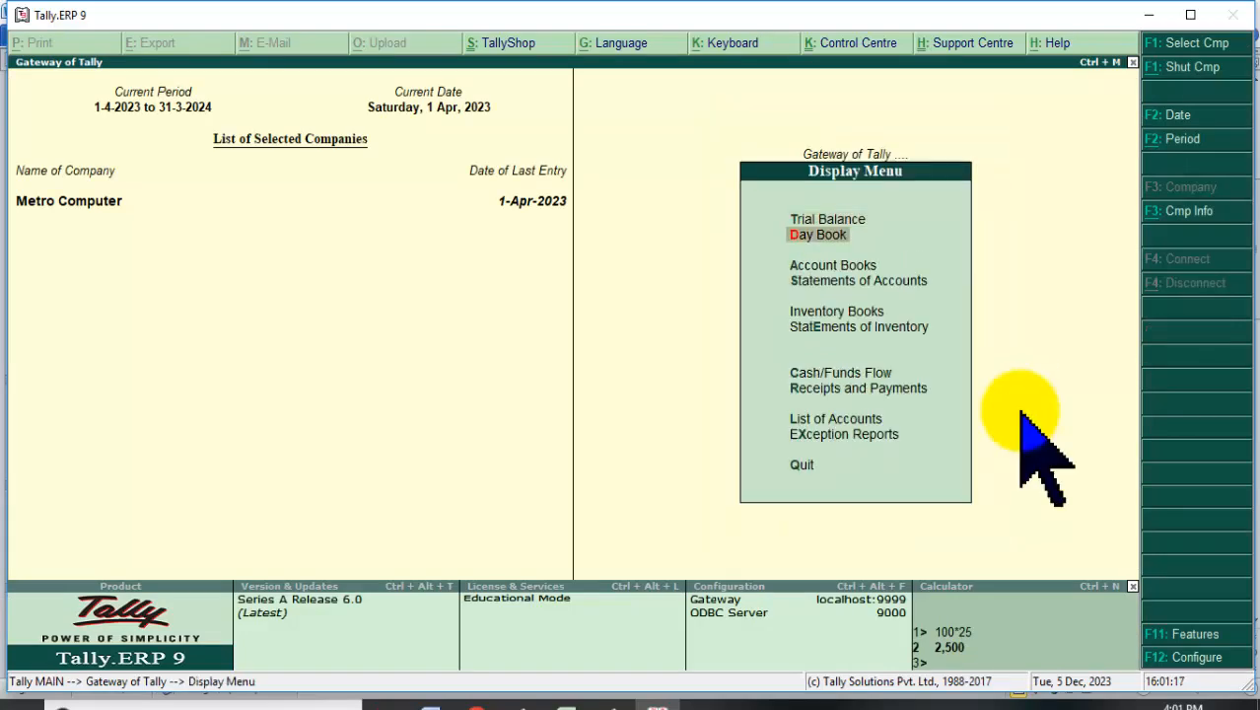
key(Return)
key(Down)
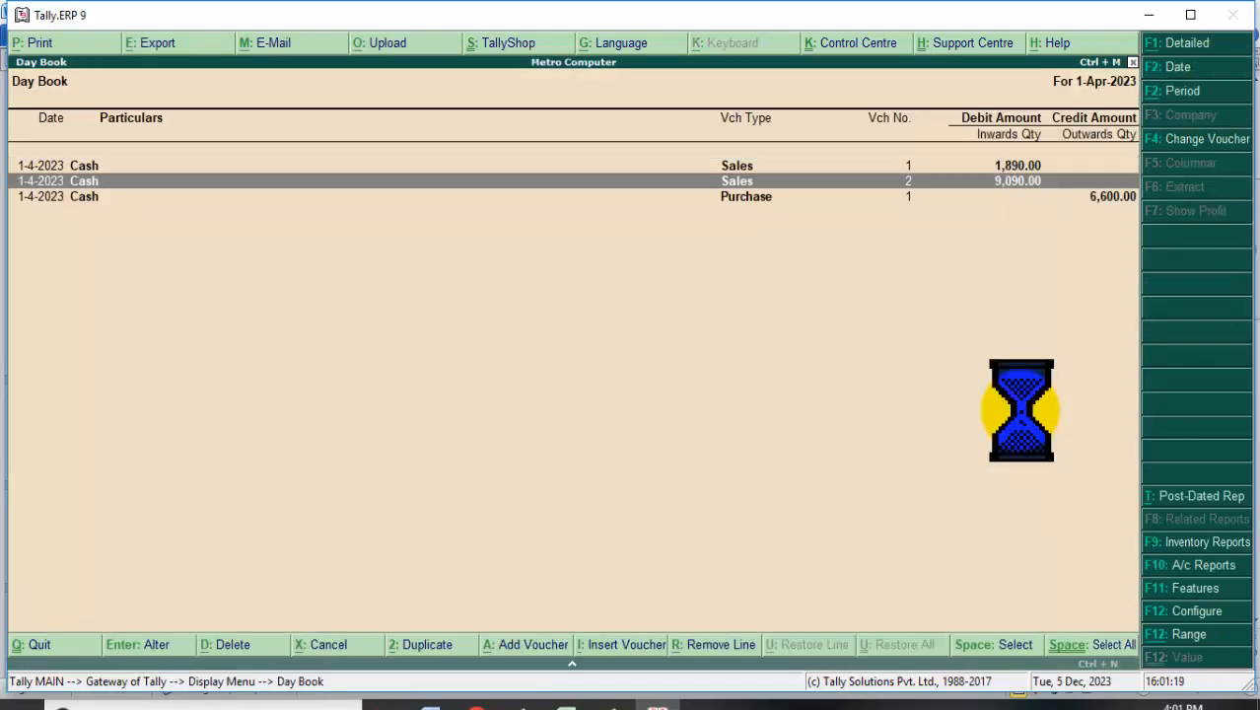
key(Return)
key(Return)
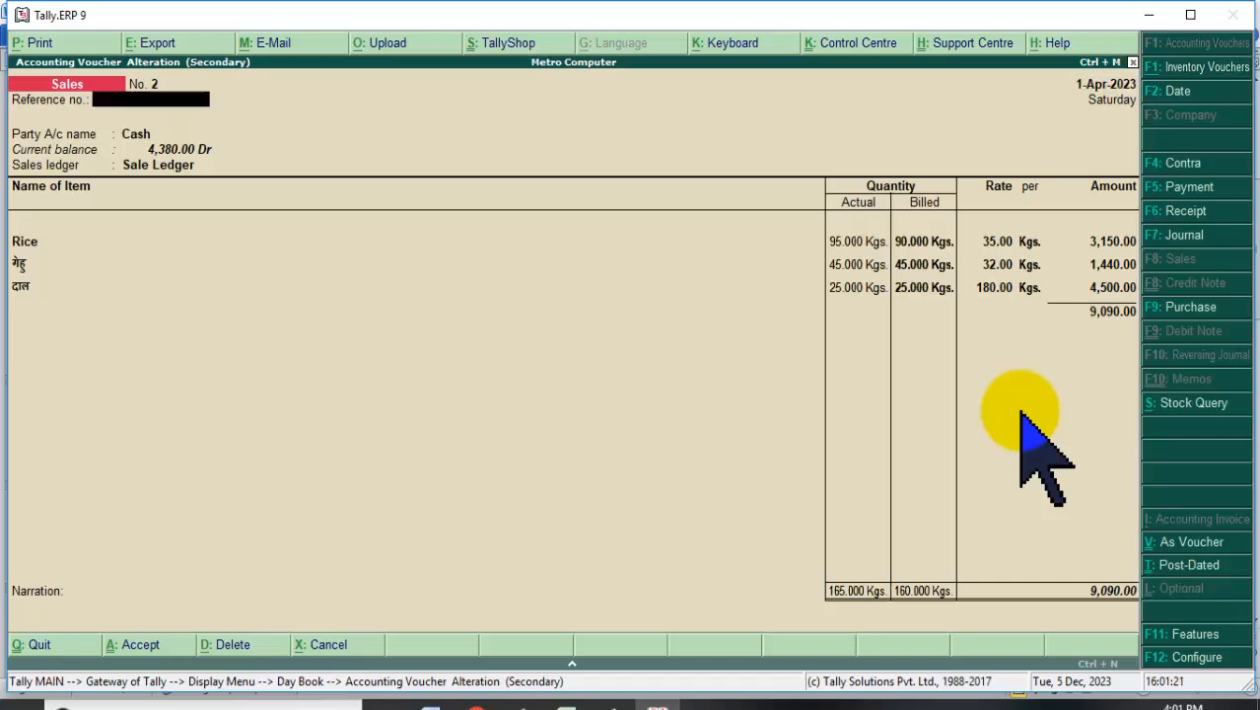
- Keep the voucher's header and party details and set Rice's billed quantity to 85 Kgs
key(Return)
key(Return)
key(Return)
key(Return)
key(Return)
key(Return)
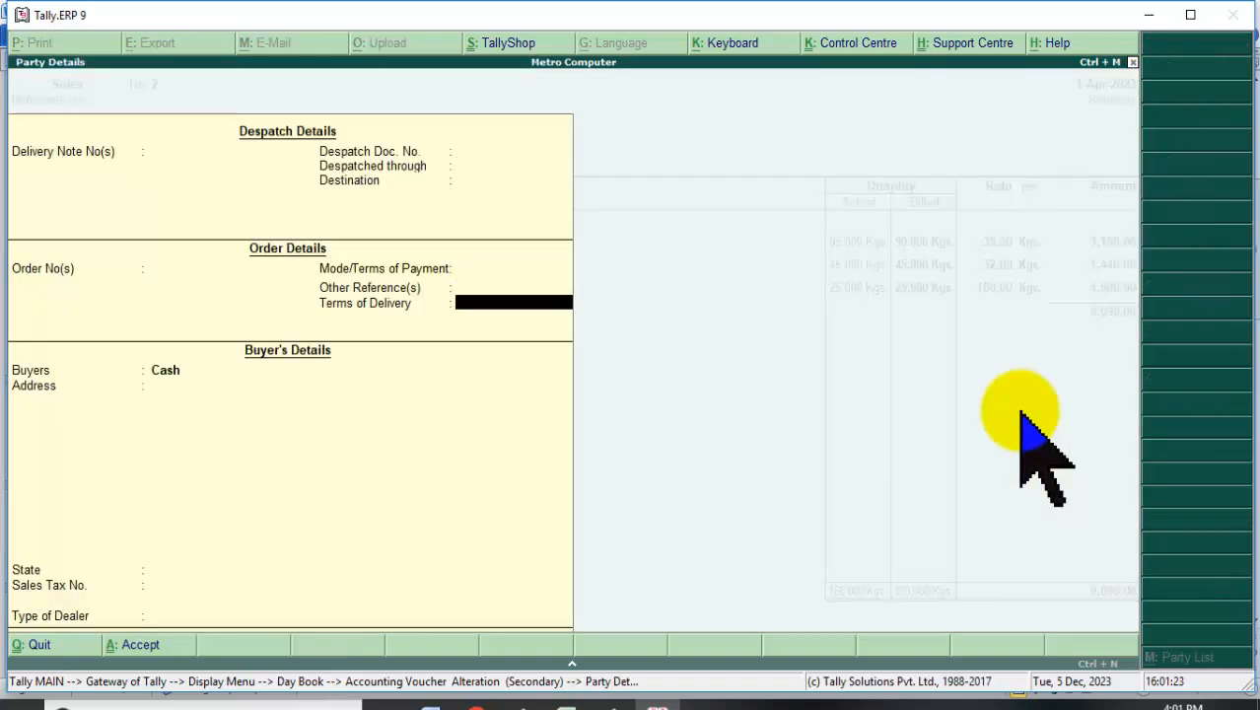
key(Return)
key(Return)
key(Return)
key(Return)
key(Return)
key(Return)
key(Return)
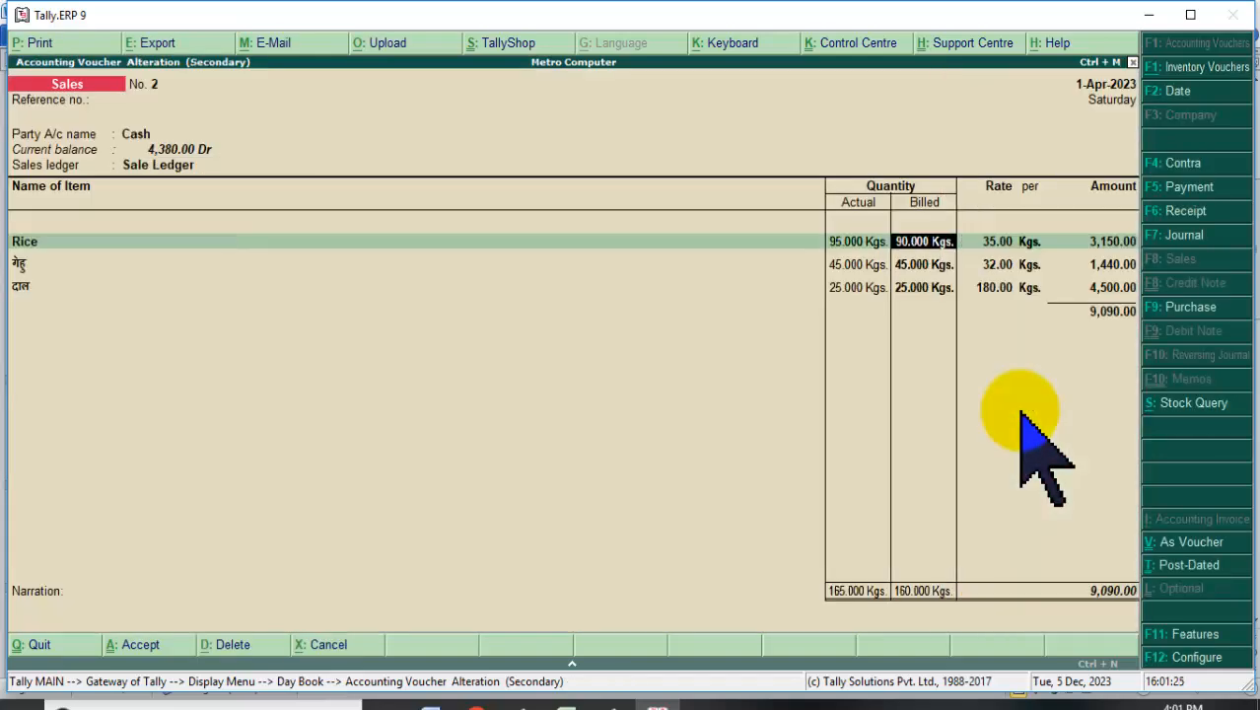
text(85)
key(Return)
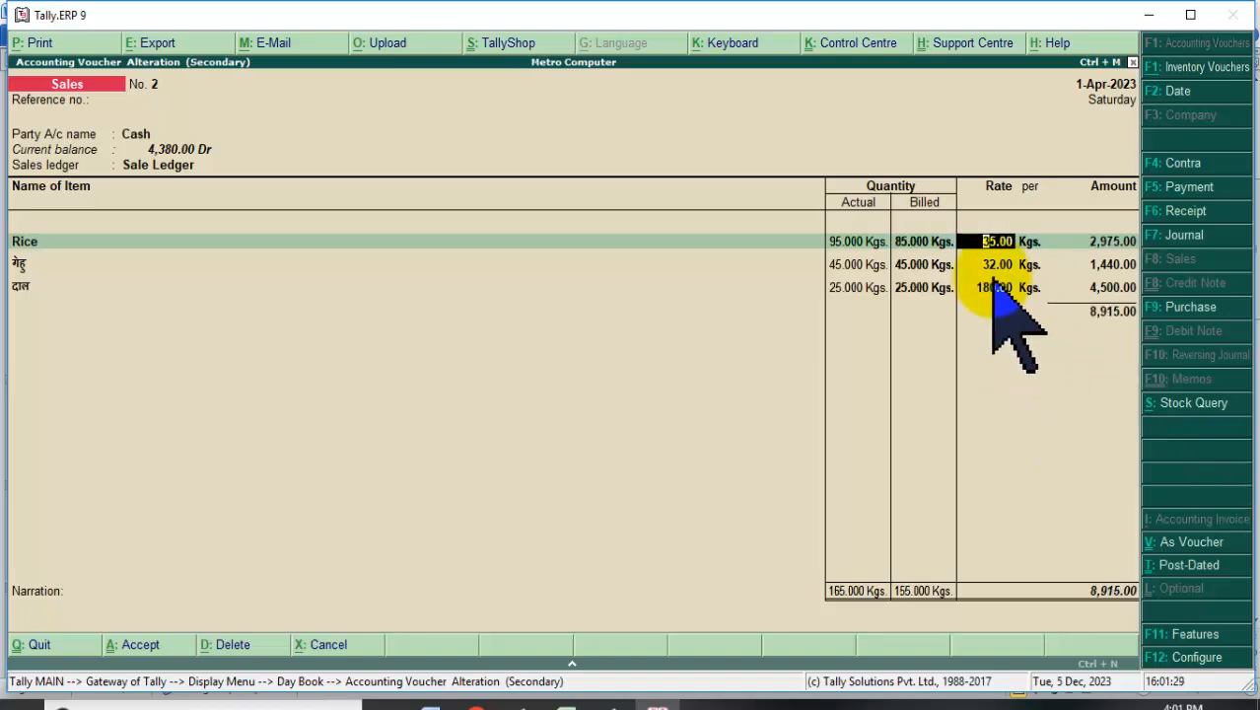
- Examine Rice's actual quantity, billed quantity and rate in the voucher line
click(920, 243)
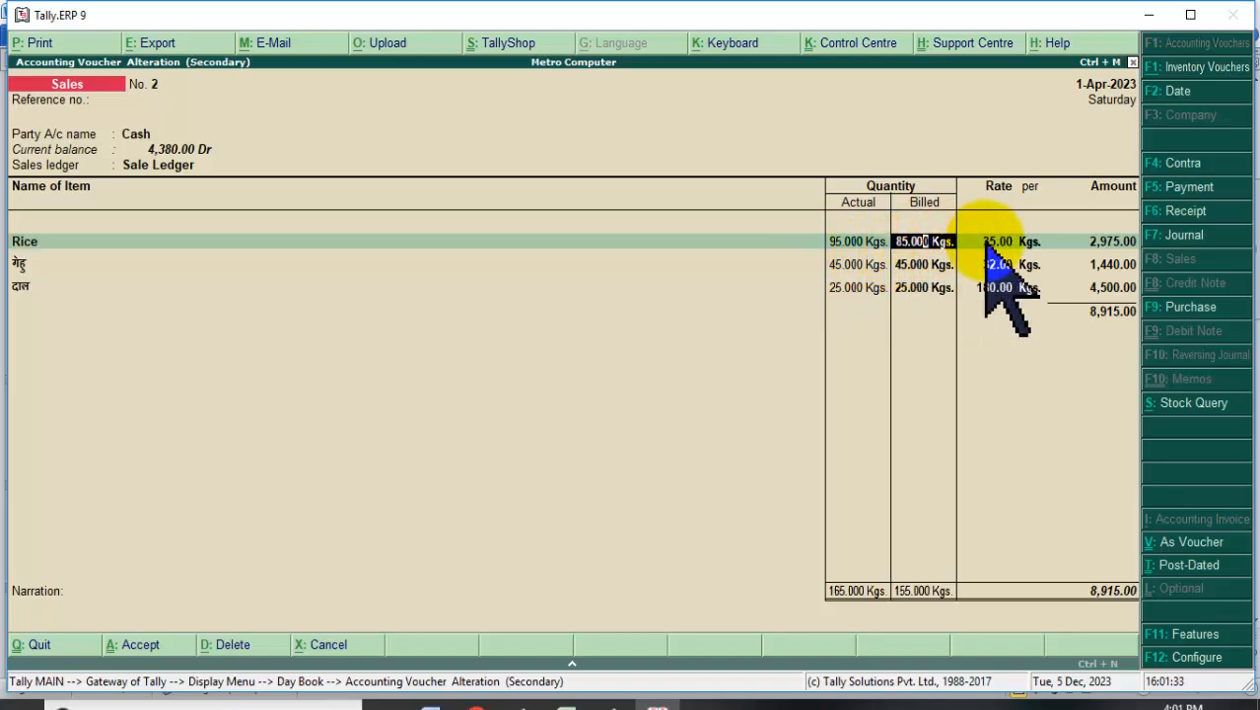
click(992, 241)
click(905, 241)
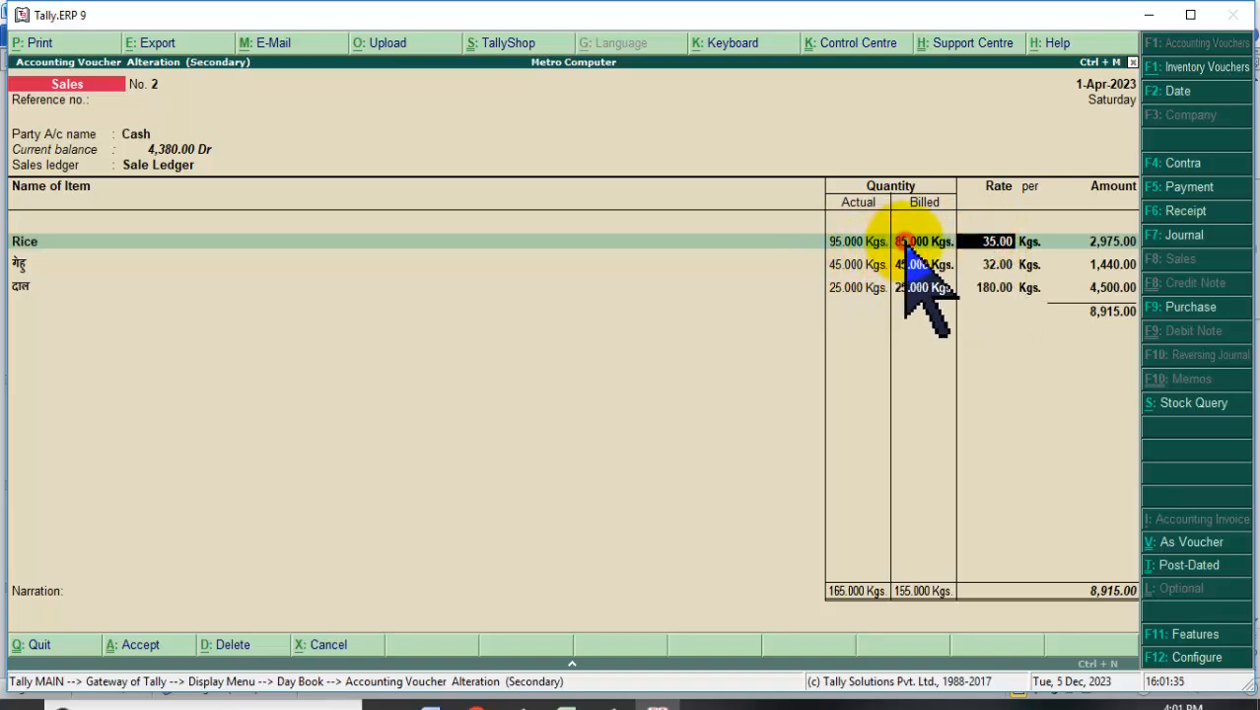
click(979, 251)
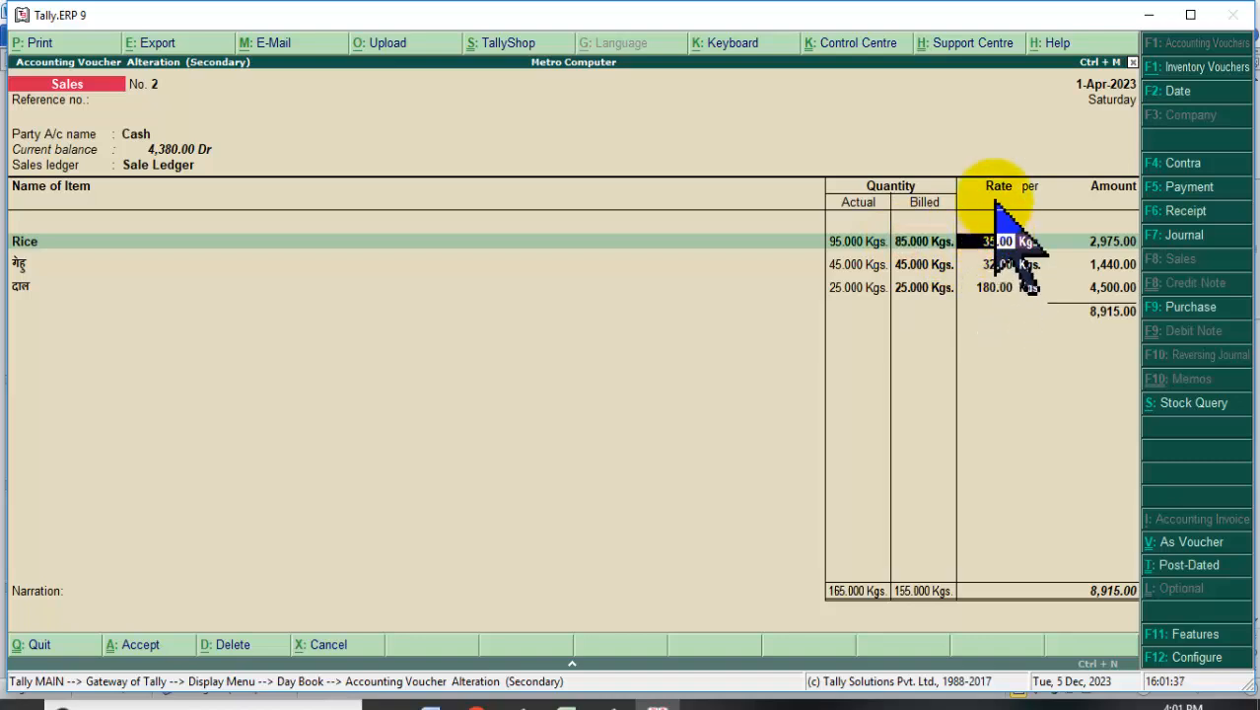
click(900, 242)
click(835, 245)
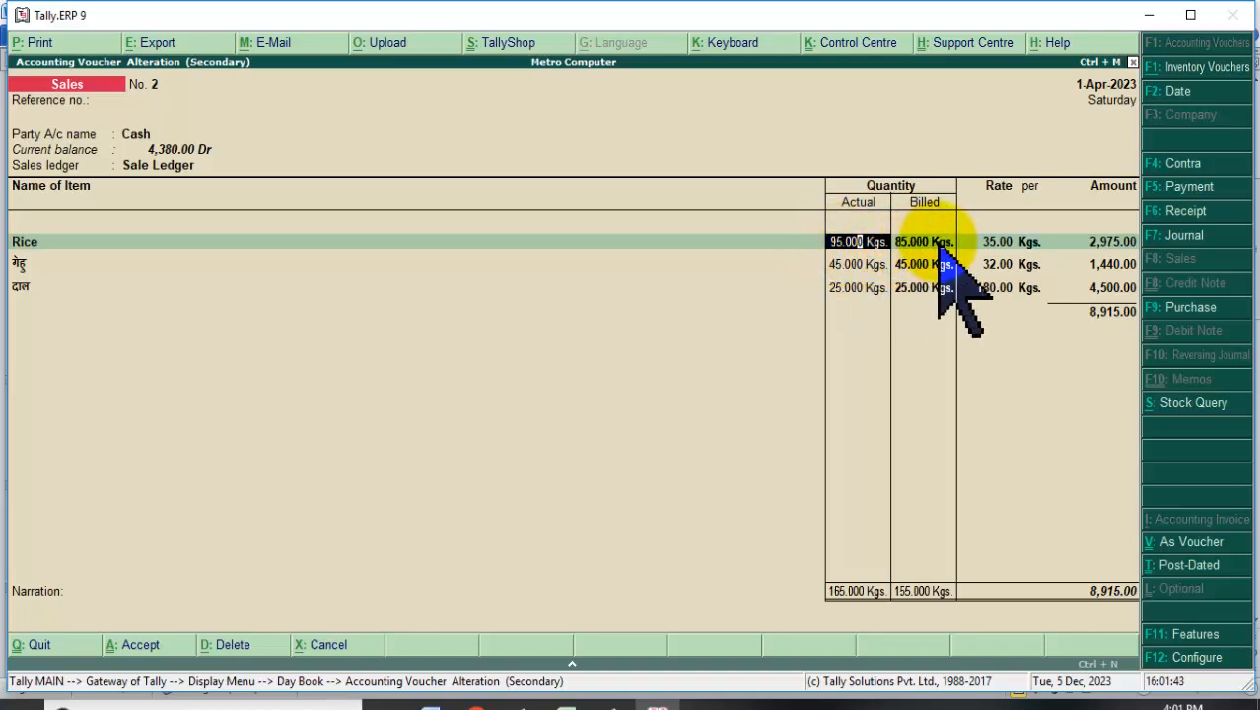
click(843, 245)
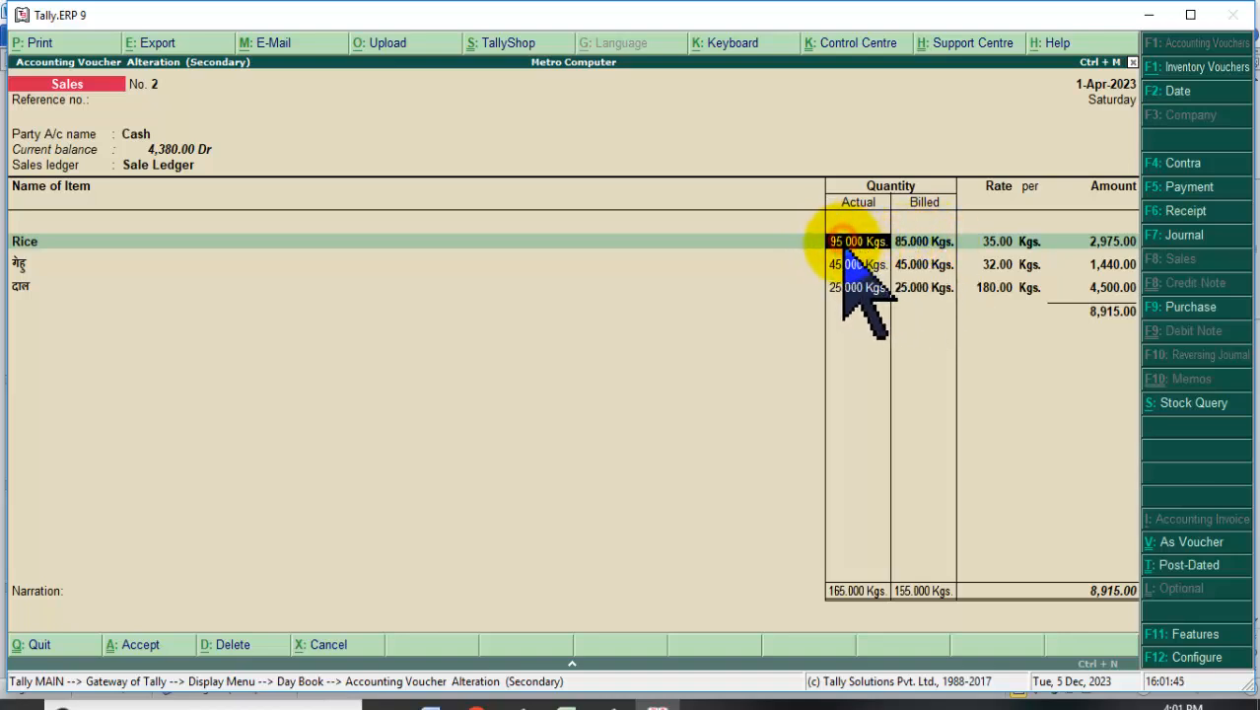
- Set Rice's actual quantity to 75 Kgs. and its billed quantity to 80 Kgs., keeping the rate
click(926, 246)
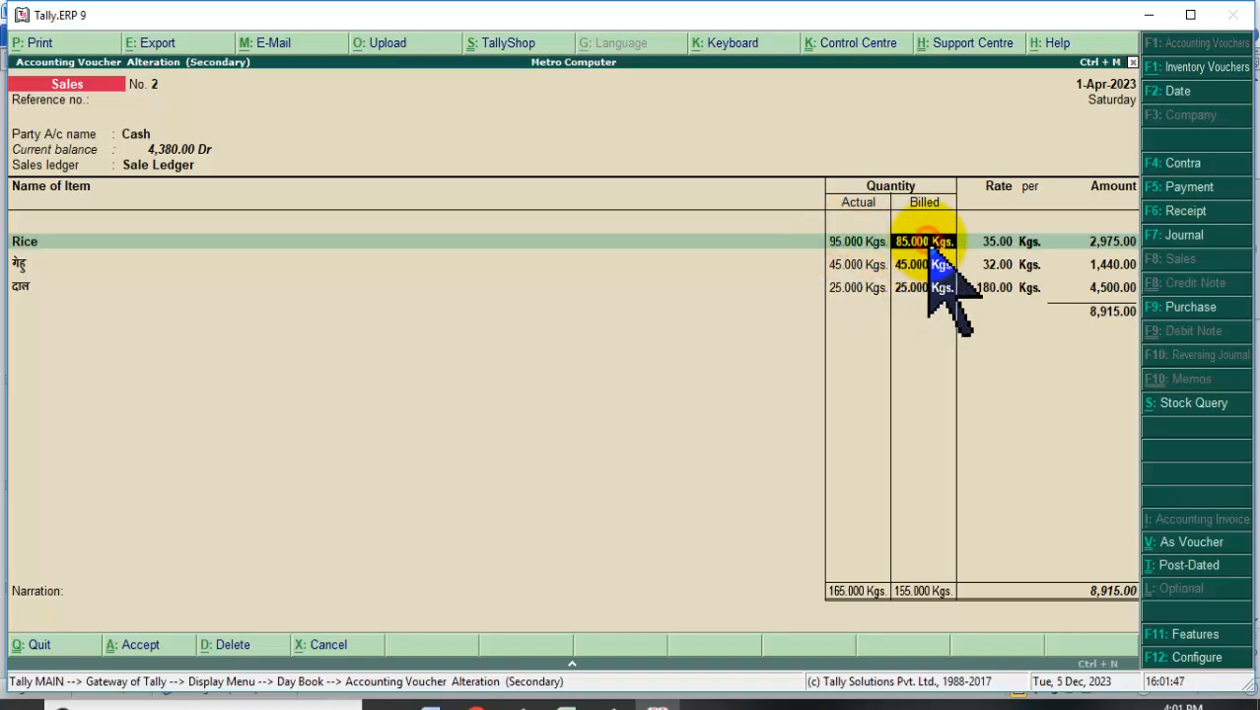
key(BackSpace)
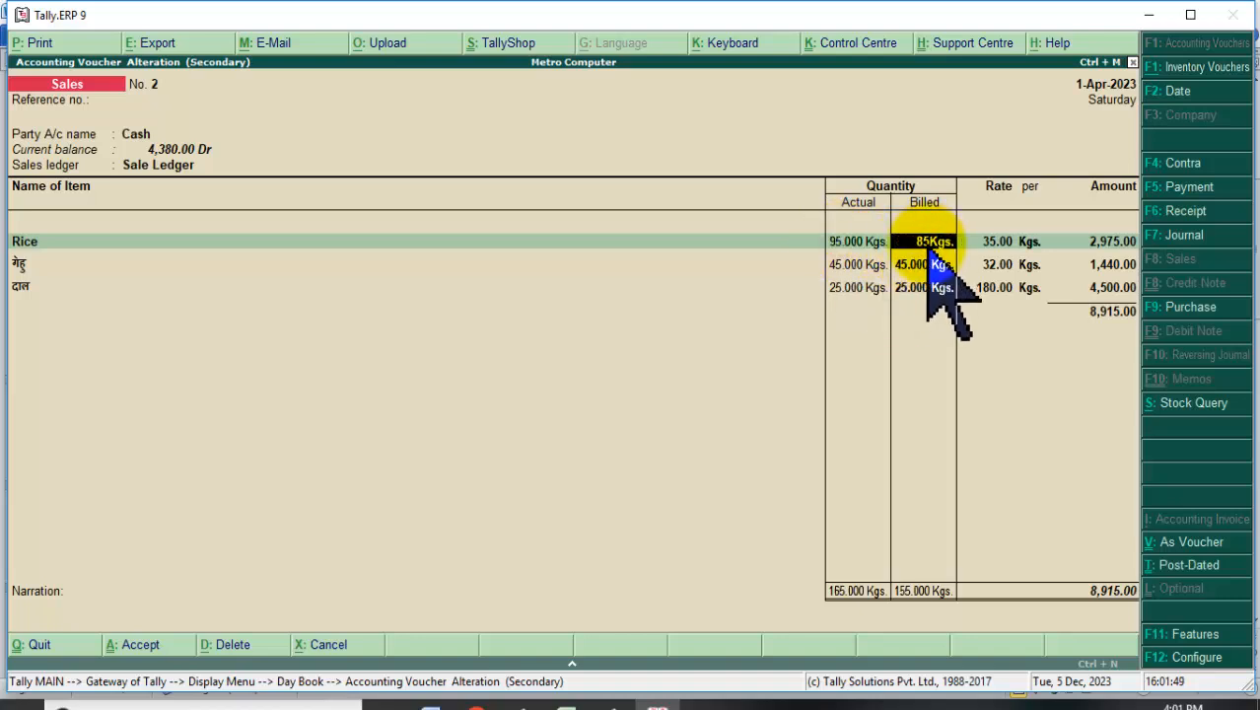
key(BackSpace)
key(BackSpace)
key(BackSpace)
key(BackSpace)
key(Return)
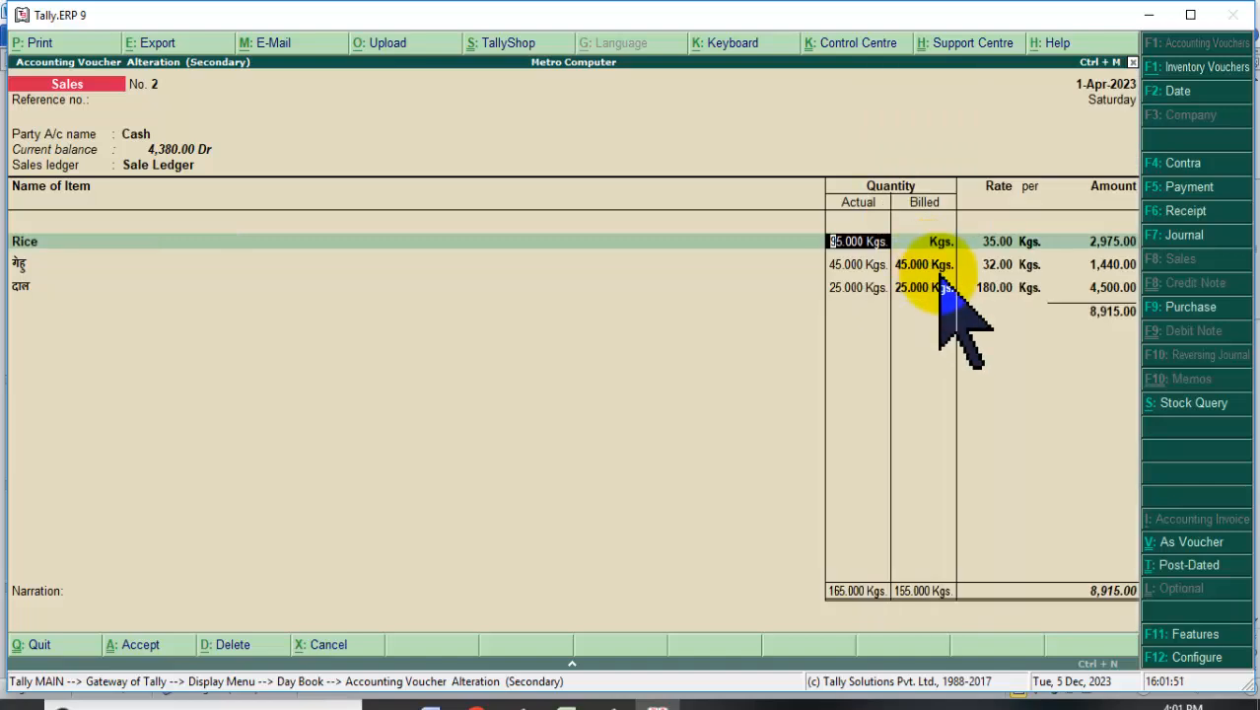
text(75)
key(Return)
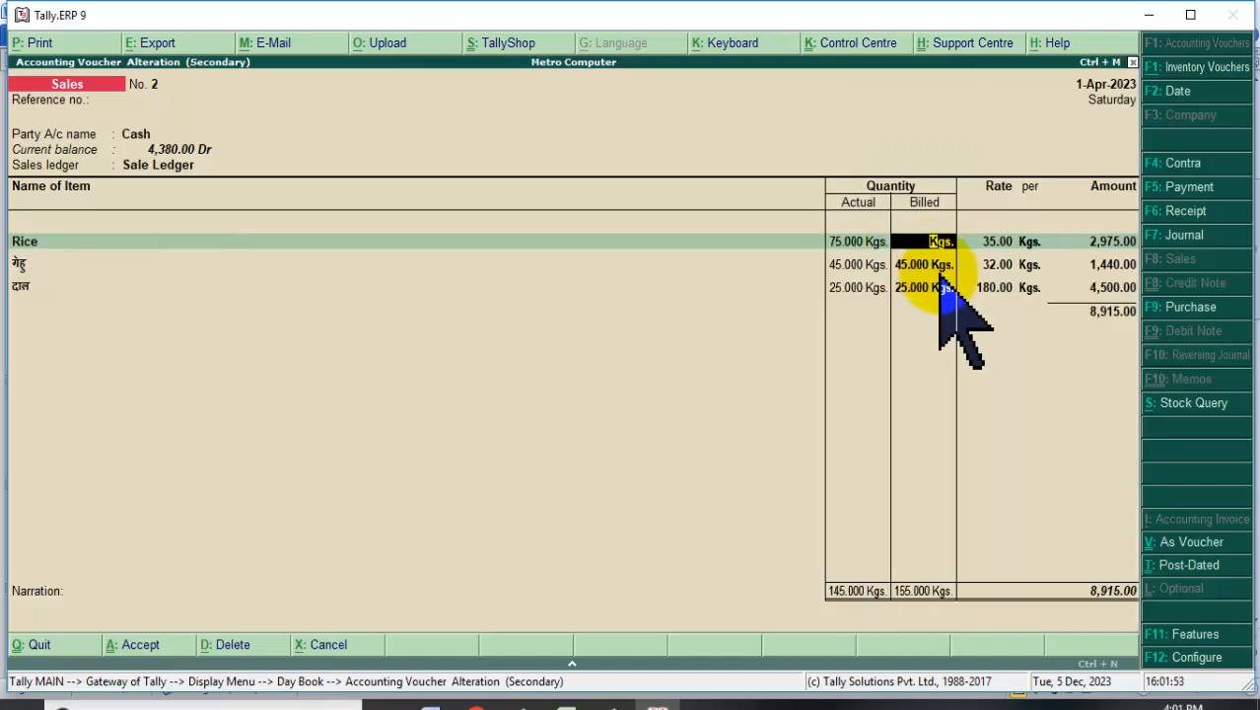
text(80)
key(Return)
key(Return)
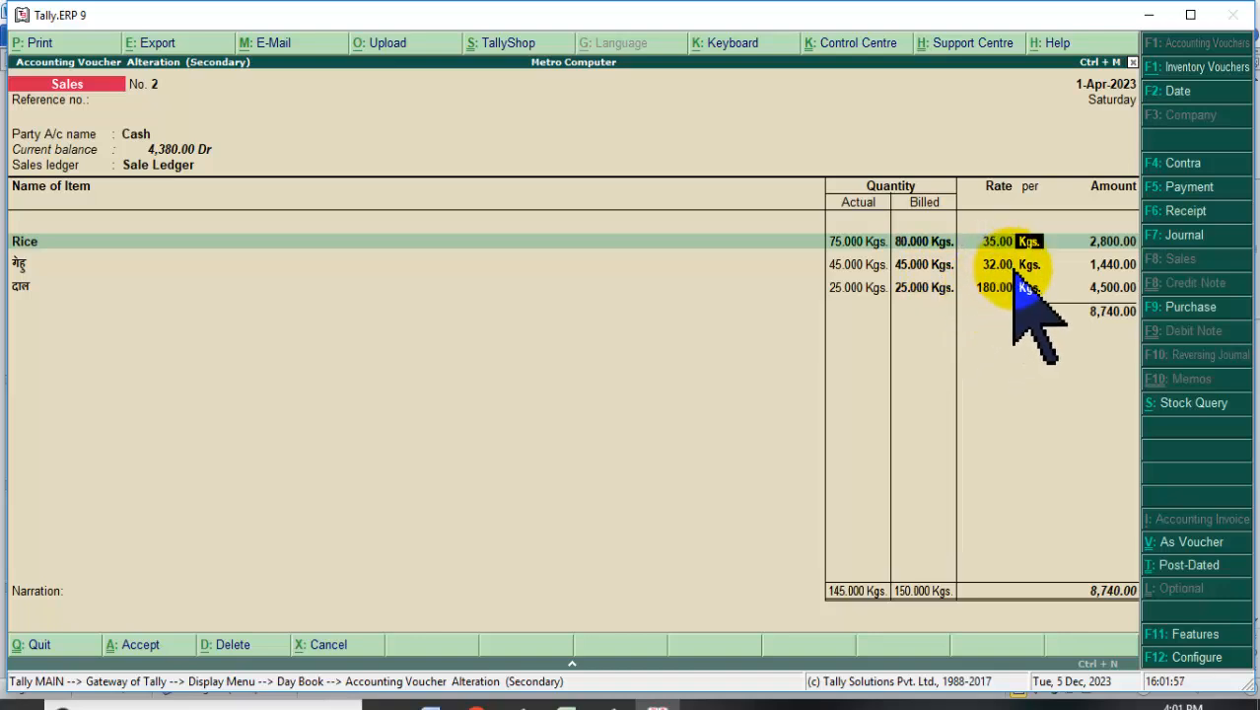
- Keep the गेहु and दाल lines, end the item list, leave the narration blank, and accept the altered sales voucher
key(Return)
key(Return)
key(Return)
key(Return)
key(Return)
key(Return)
key(Return)
key(Return)
key(Return)
key(Return)
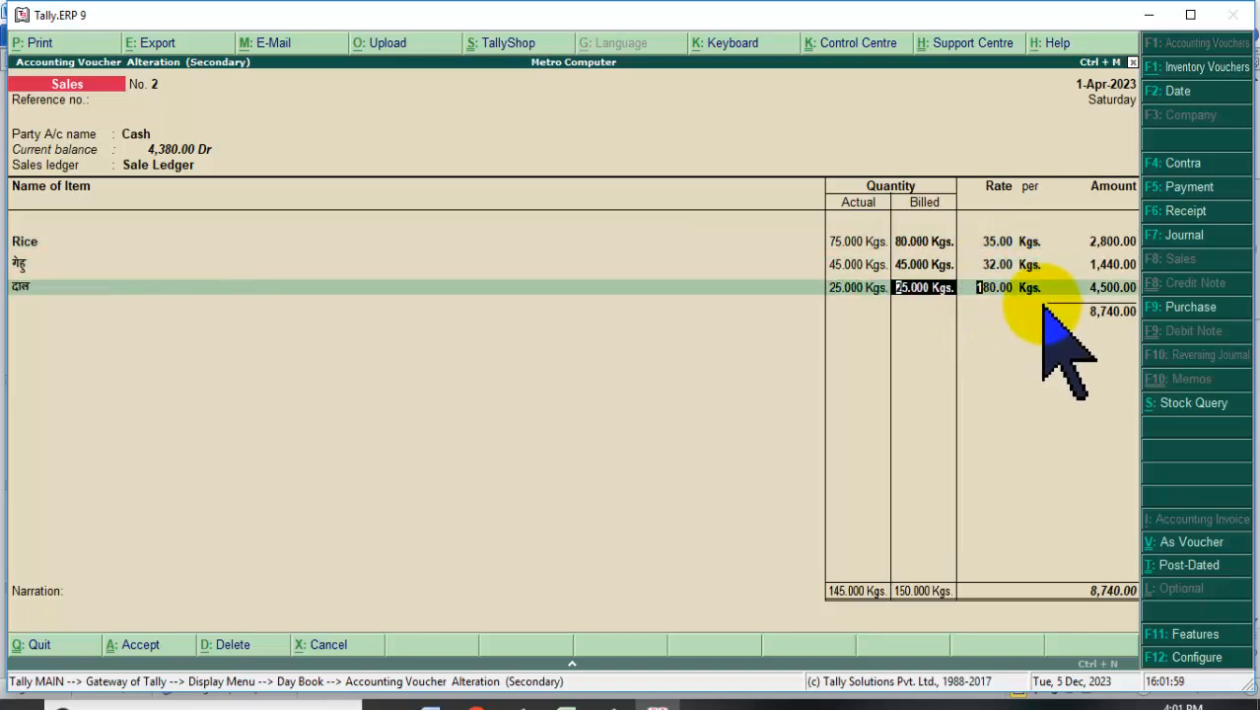
key(Return)
key(Return)
key(Return)
key(Return)
key(Return)
key(Return)
key(Return)
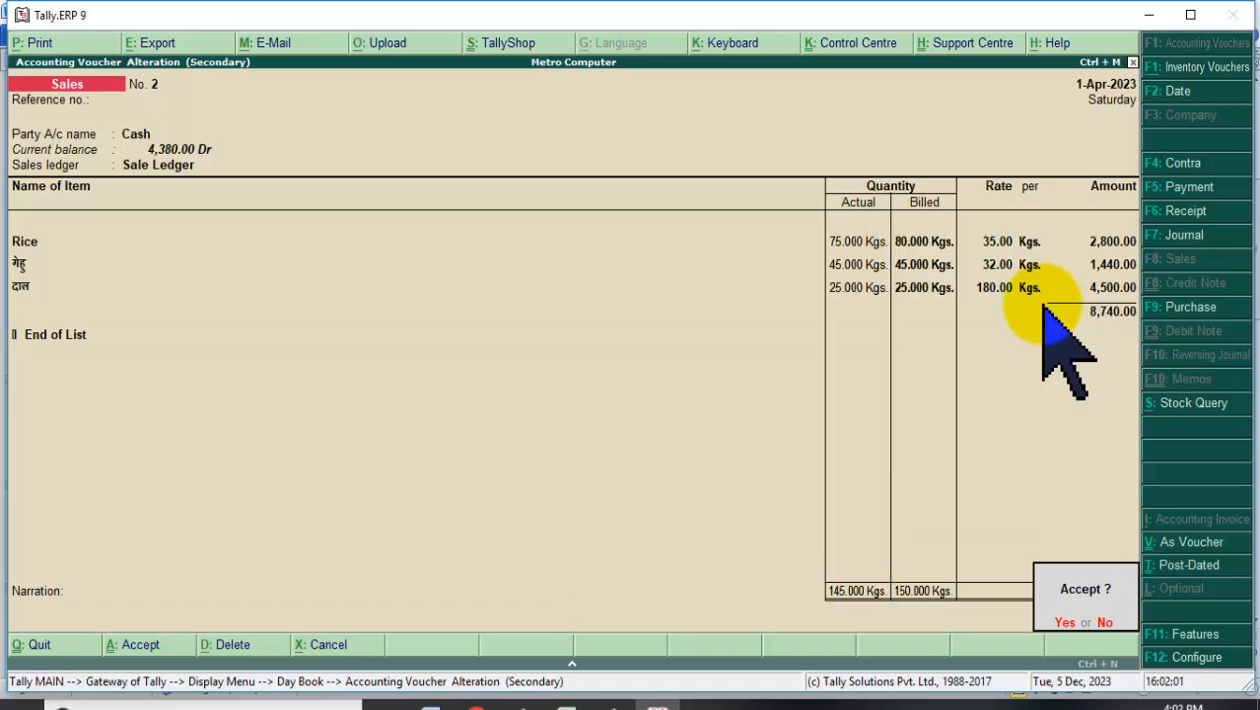
key(Return)
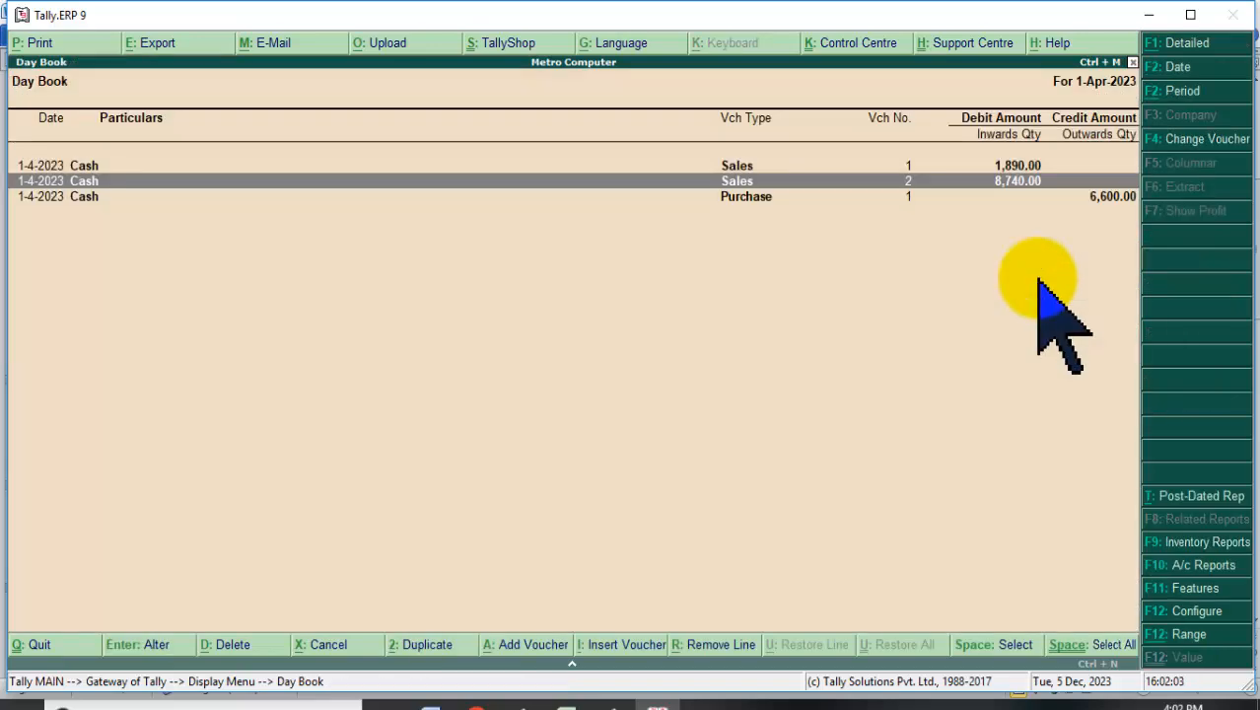
- Leave the Day Book and open a new sales voucher from the accounting vouchers
key(Escape)
key(Escape)
key(Up)
key(Up)
key(Up)
key(Up)
key(Up)
key(Up)
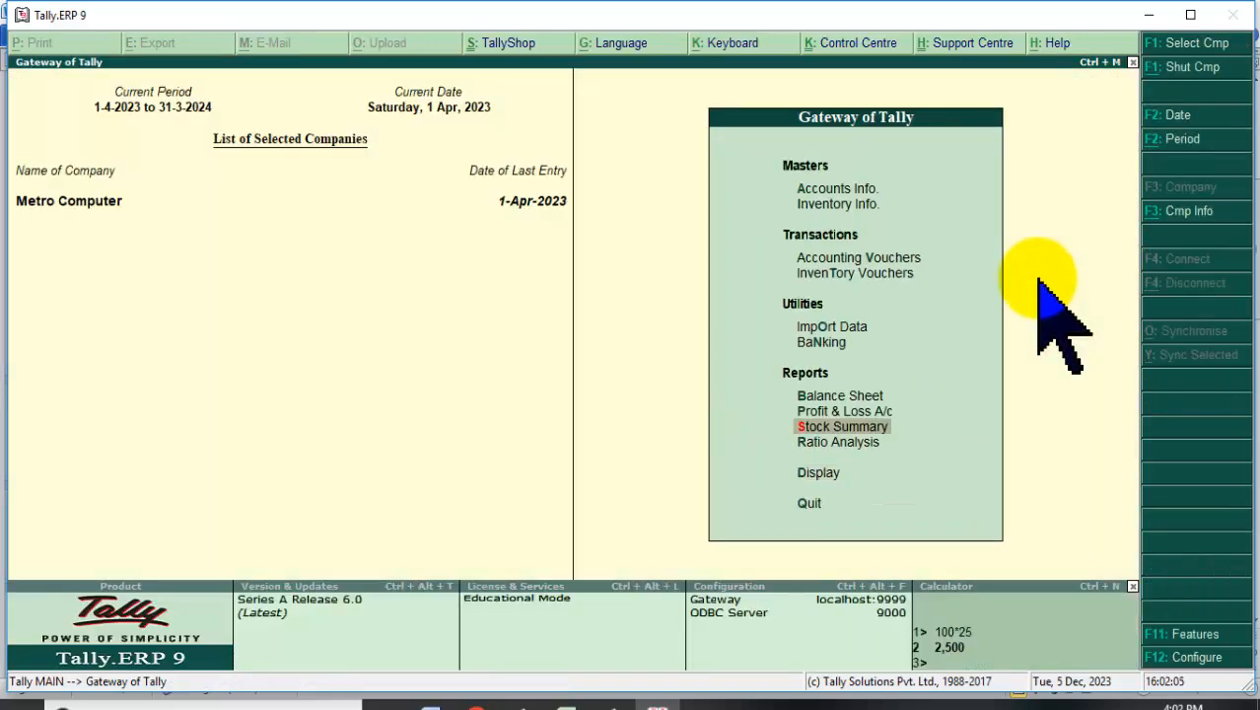
key(Up)
key(Up)
key(Return)
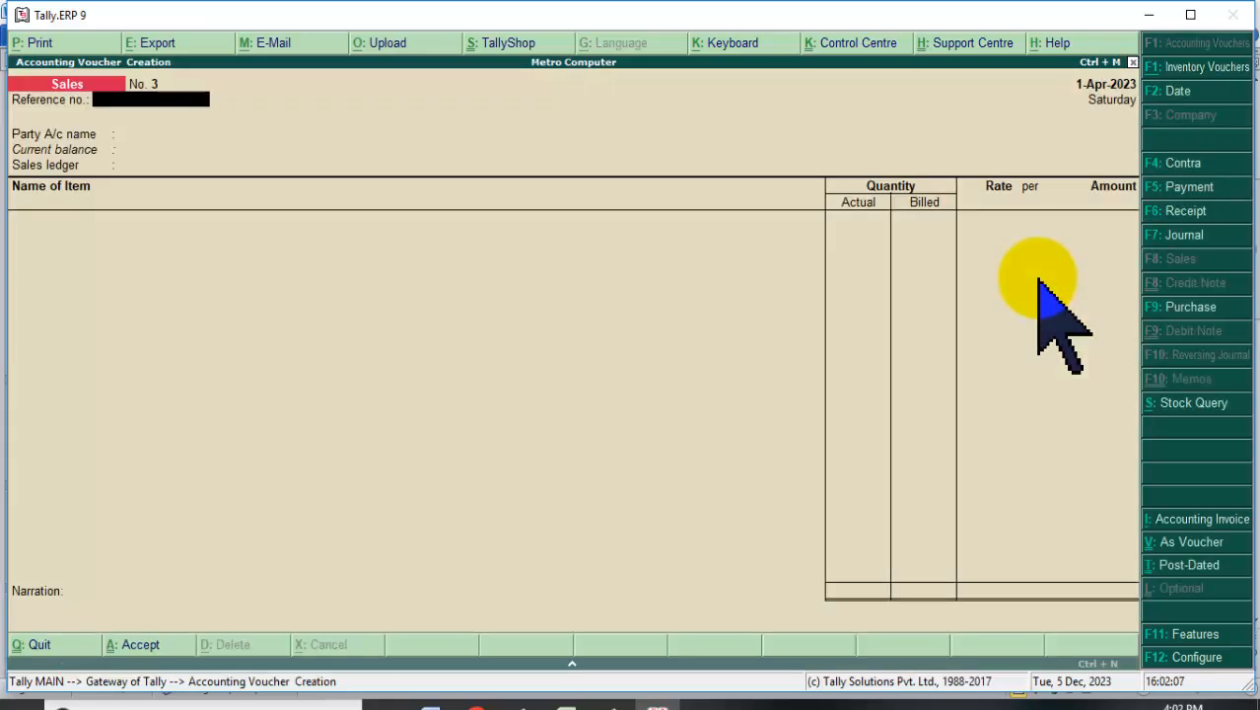
- Leave the reference number blank, choose Cash as the party with default party details, and select Sale Ledger as the sales ledger
key(Return)
key(Return)
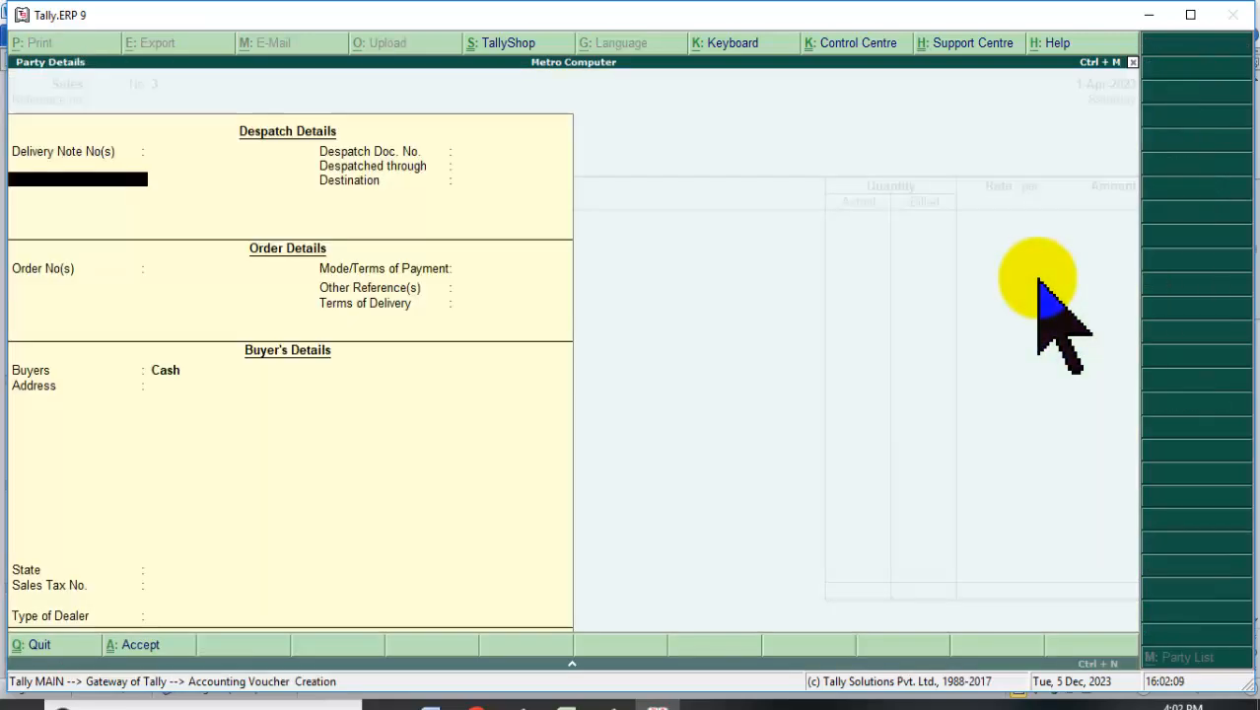
key(Return)
key(Return)
key(Return)
key(Return)
key(Return)
key(Return)
key(Return)
key(Return)
key(Return)
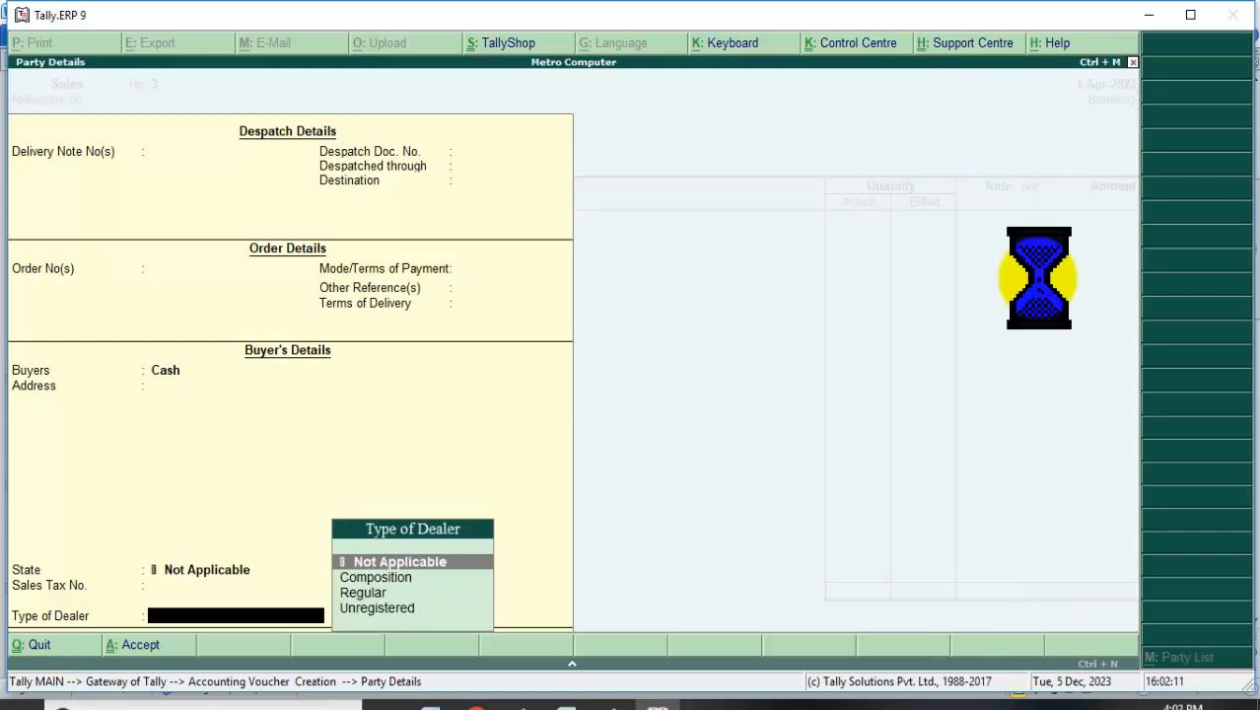
key(Return)
key(Return)
key(Return)
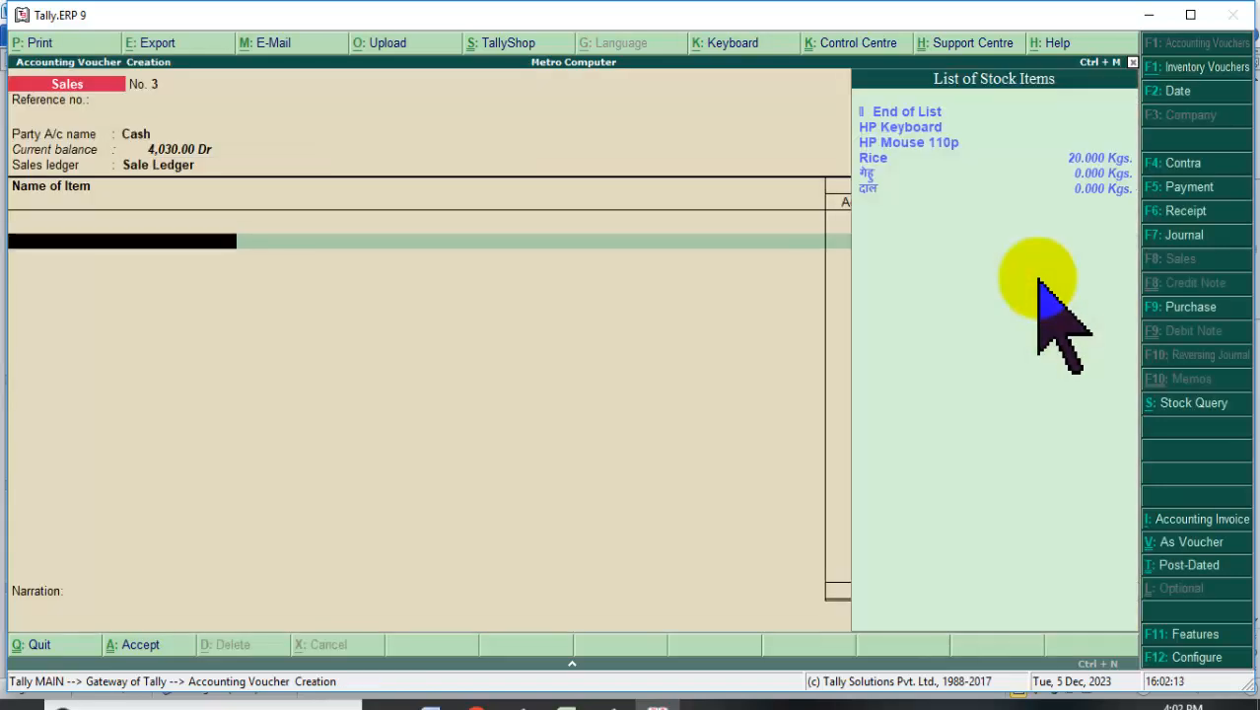
- Add Rice to the sales voucher with 20 Kgs. actual and billed quantity at a rate of 35.00 per Kgs
key(Down)
key(Down)
key(Down)
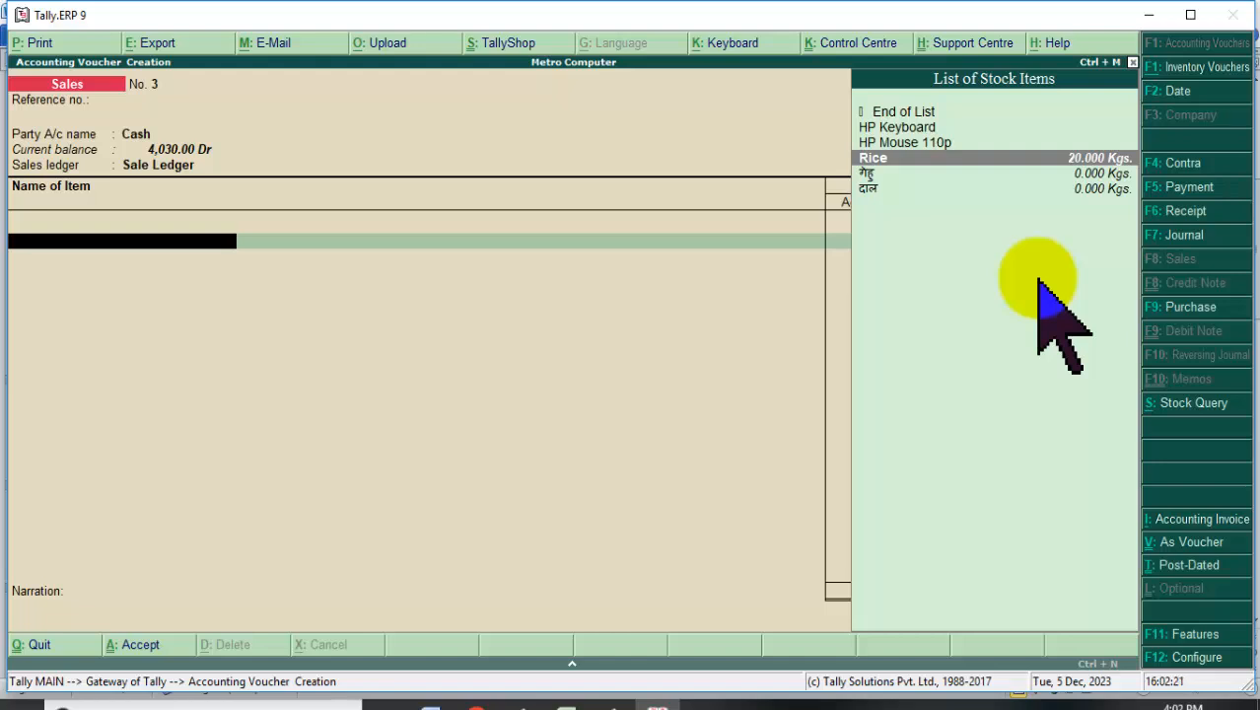
key(Return)
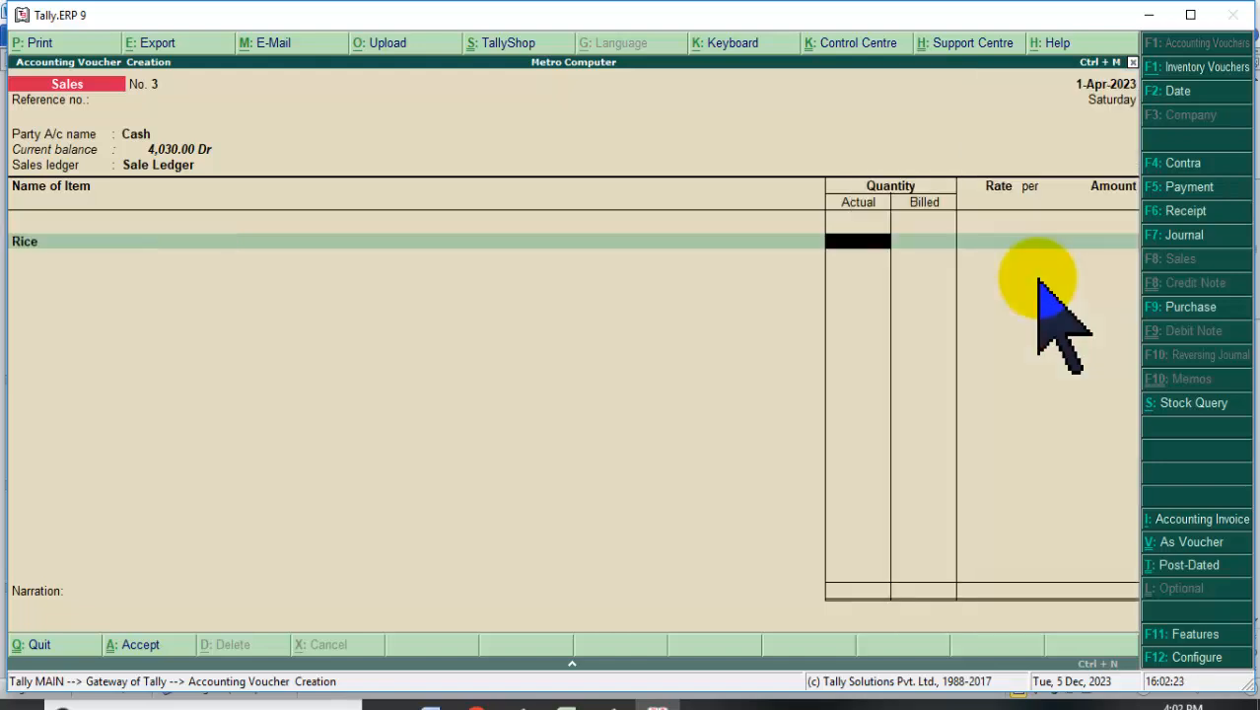
key(Return)
key(Return)
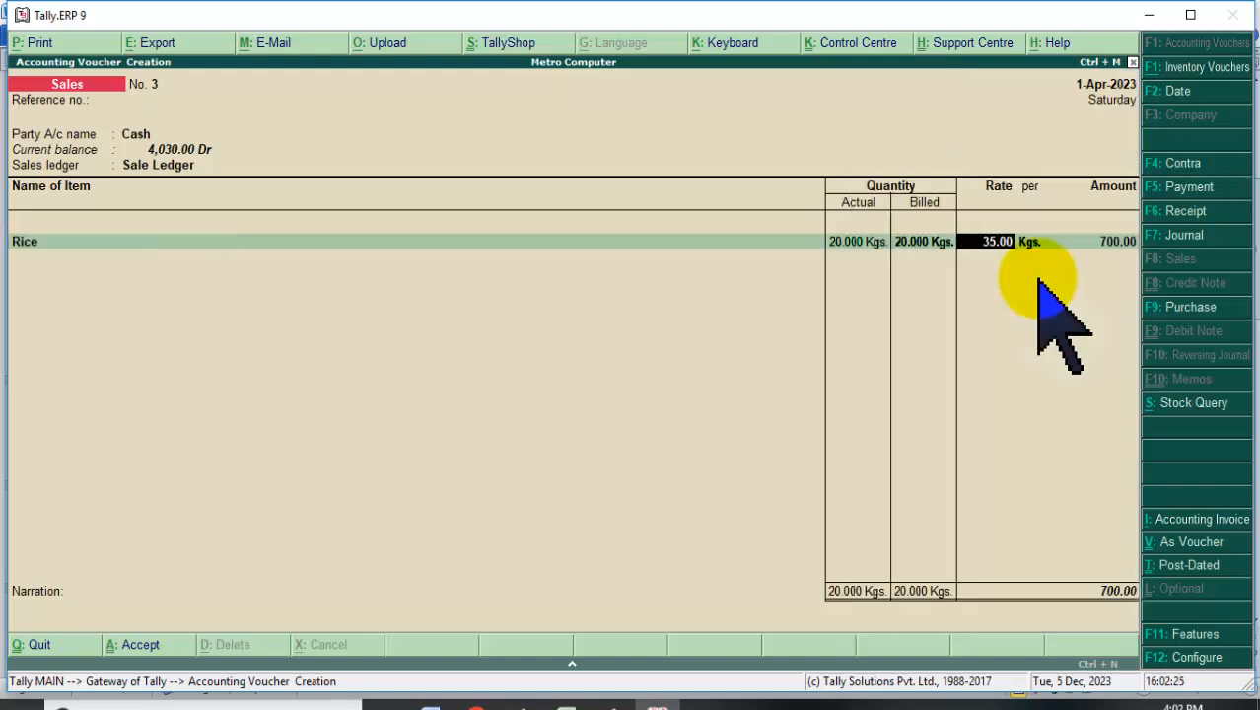
key(Return)
key(Return)
key(Return)
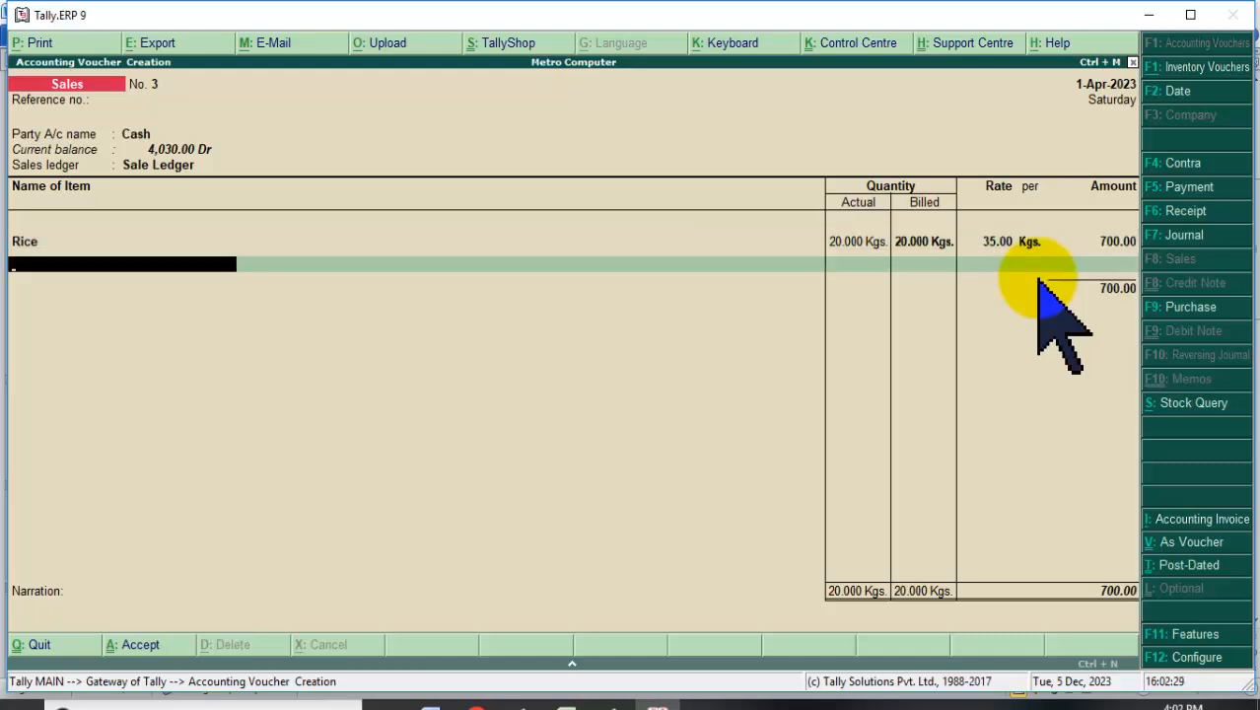
- End the item list, accept the sales voucher without a narration, and leave voucher creation
key(Return)
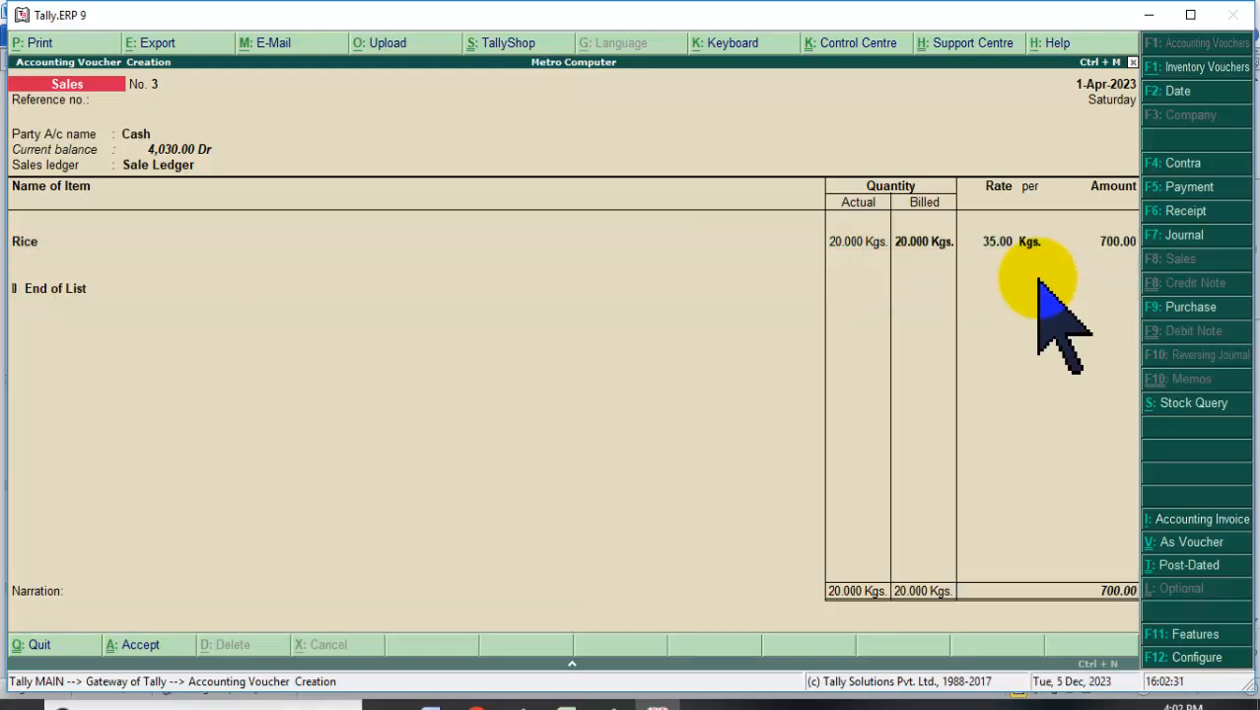
key(Return)
key(Return)
key(Escape)
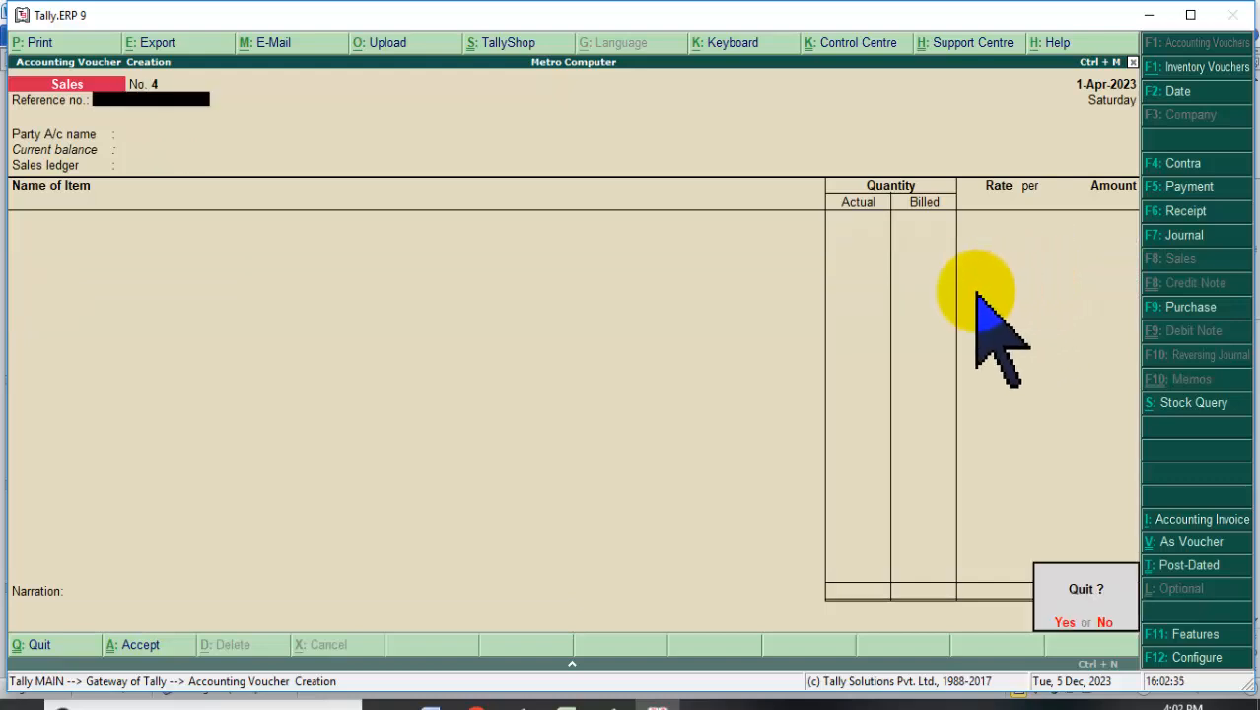
key(Return)
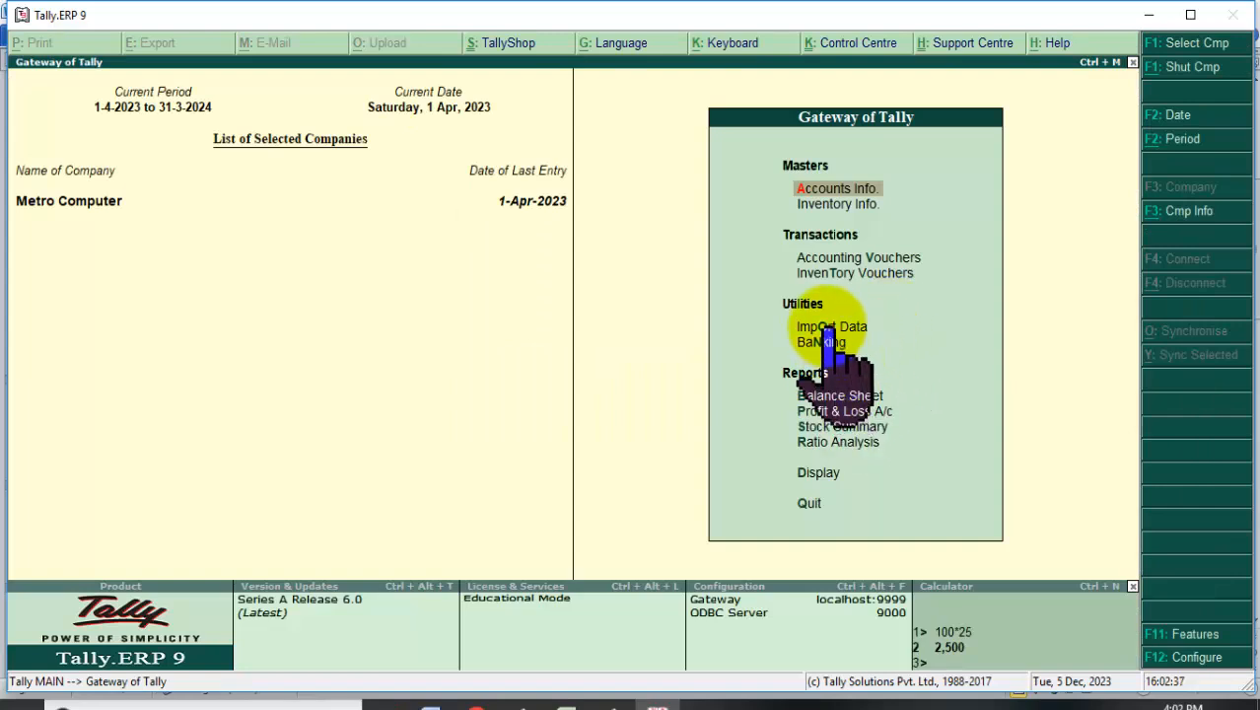
- Open the Day Book and review the purchase voucher's actual and billed quantities, closing it without changes
click(820, 471)
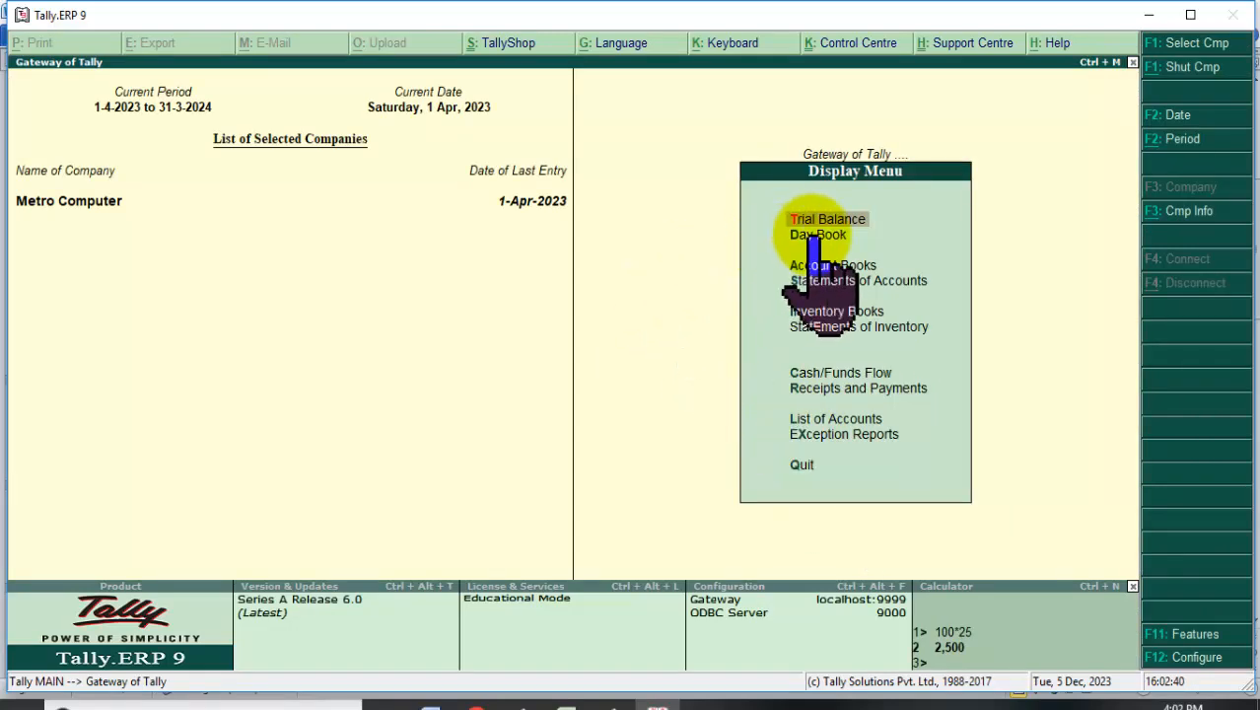
click(818, 235)
click(755, 211)
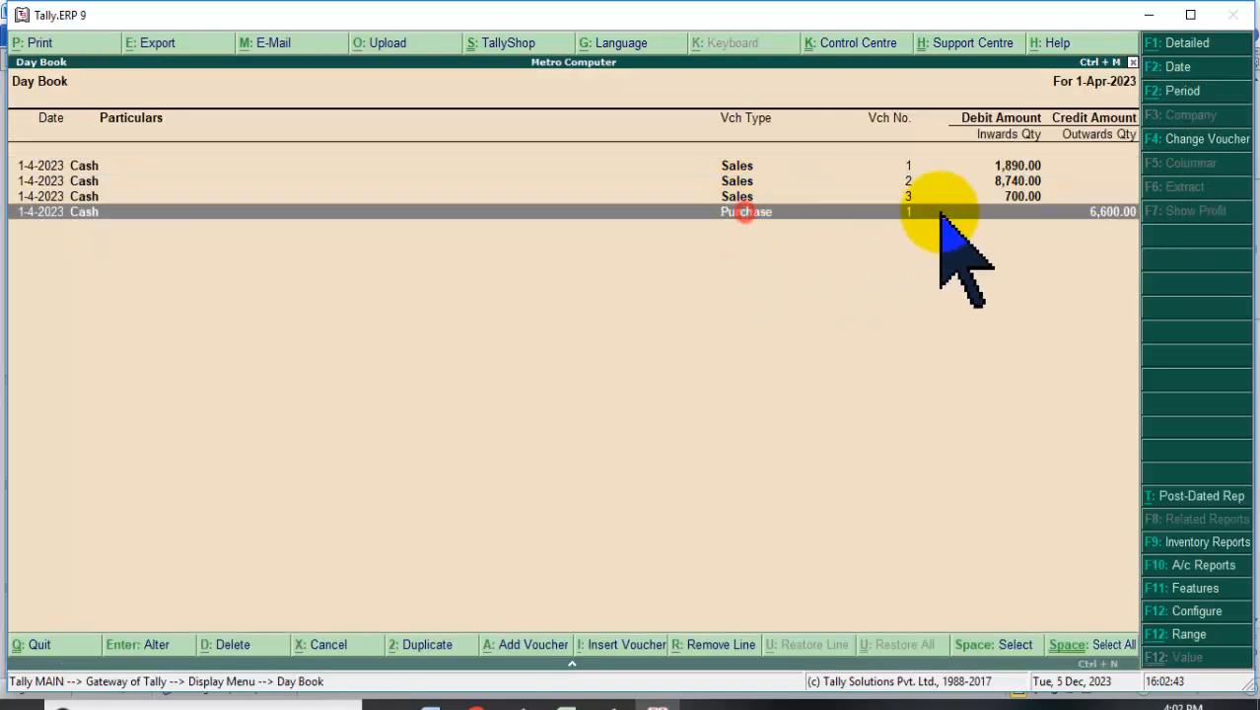
click(653, 211)
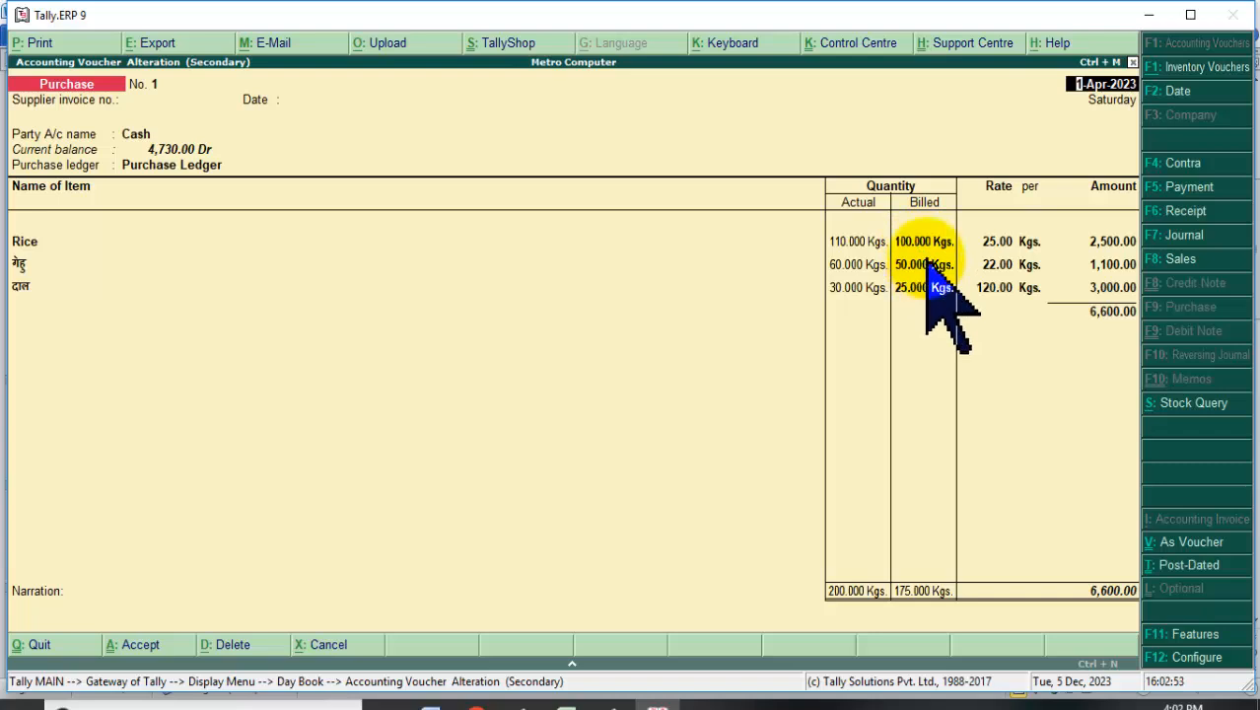
key(Escape)
key(y)
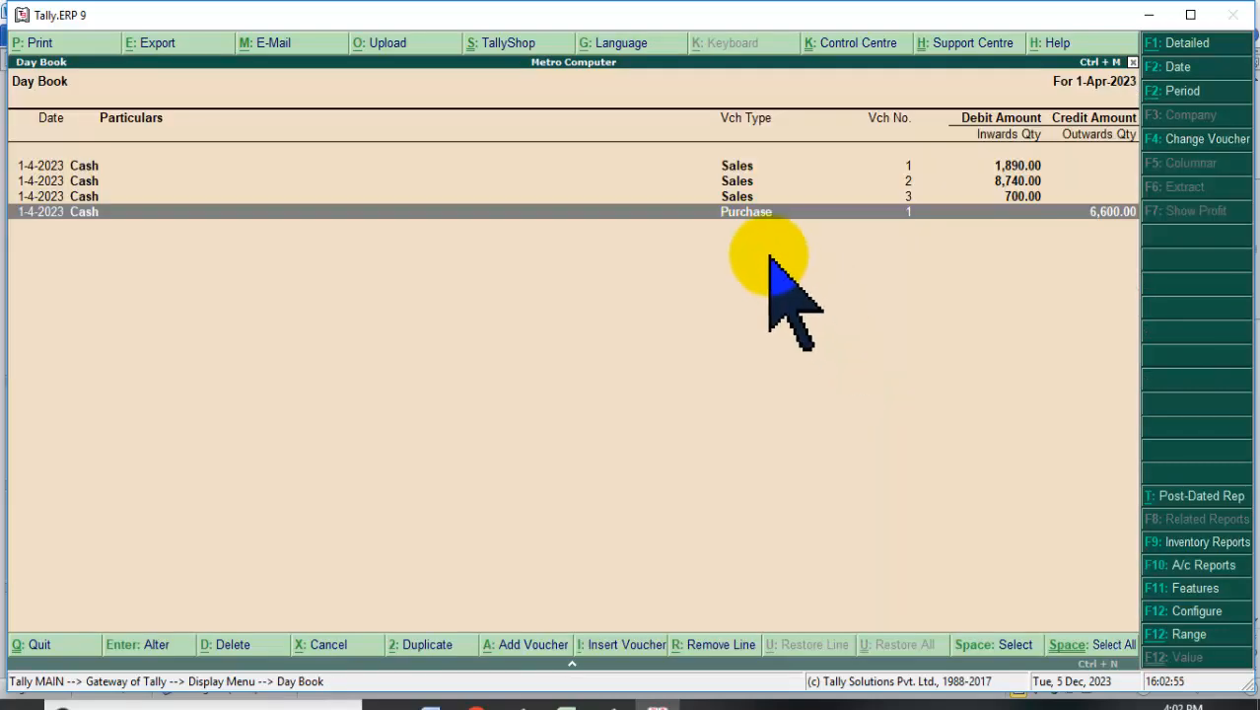
- Review the actual and billed quantities in sales voucher no. 1 and return to the Day Book
click(913, 165)
click(914, 174)
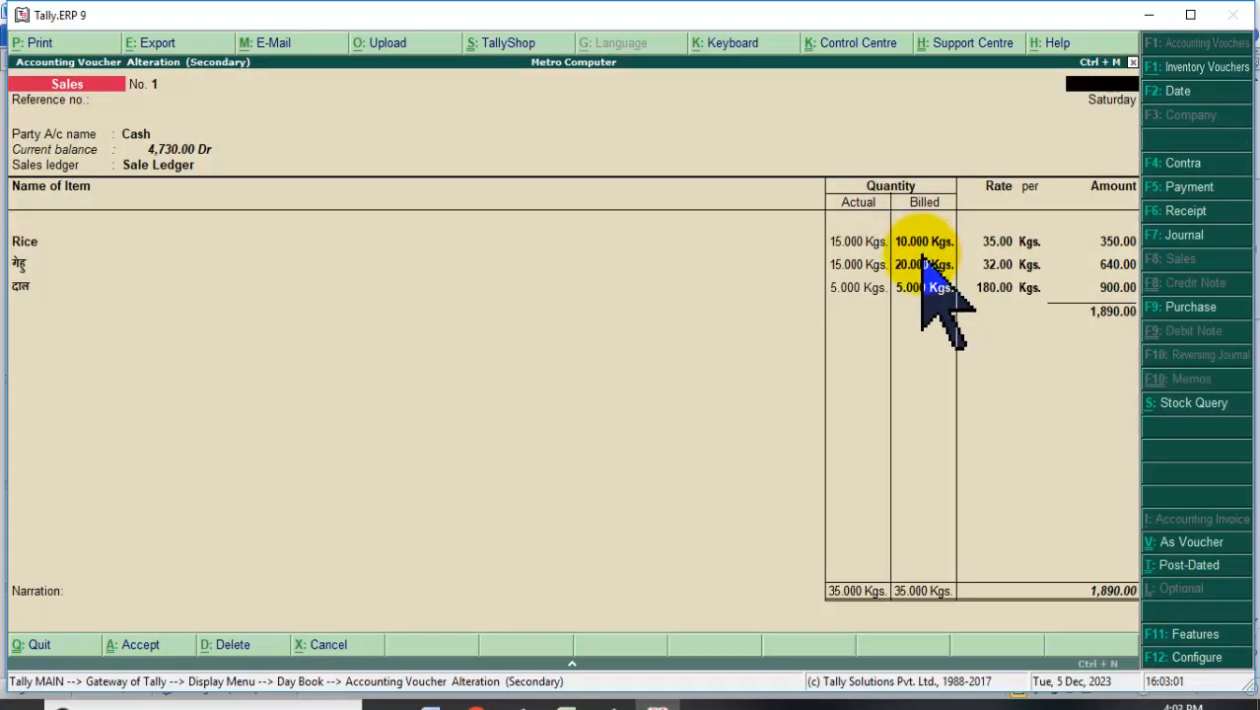
key(Escape)
key(Return)
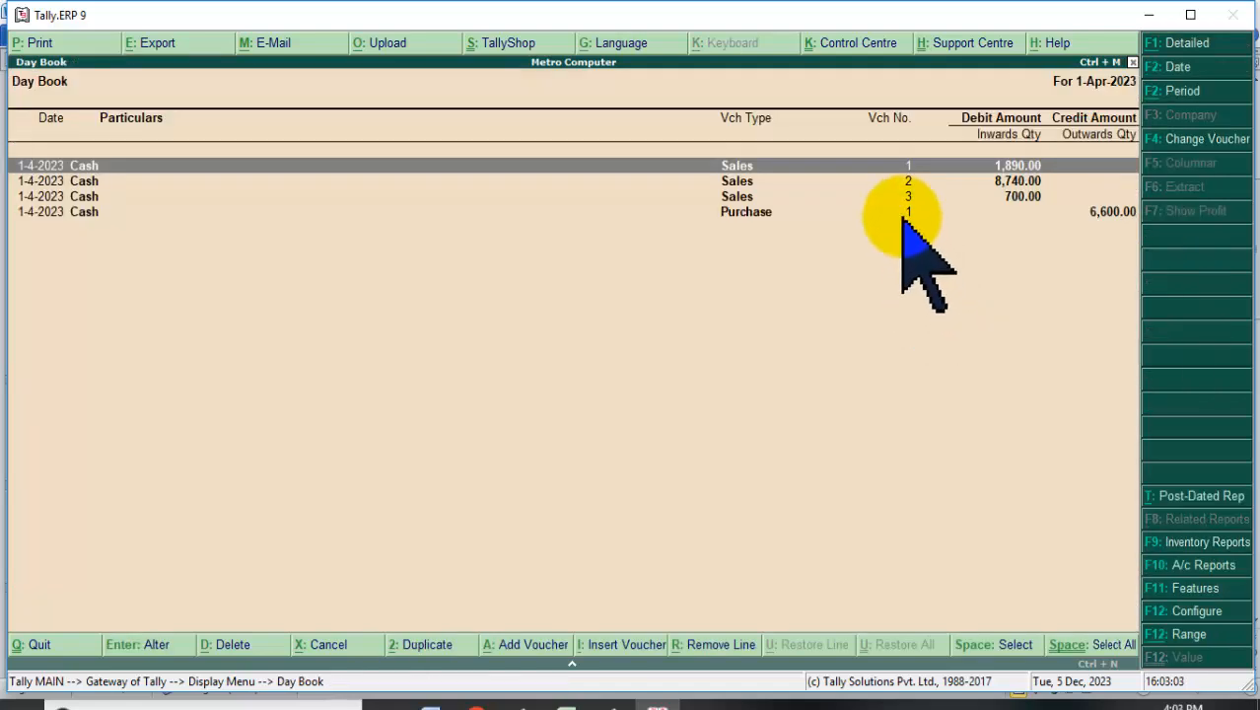
- Review the actual and billed quantities in sales voucher no. 2 and return to the Day Book
click(909, 181)
click(909, 177)
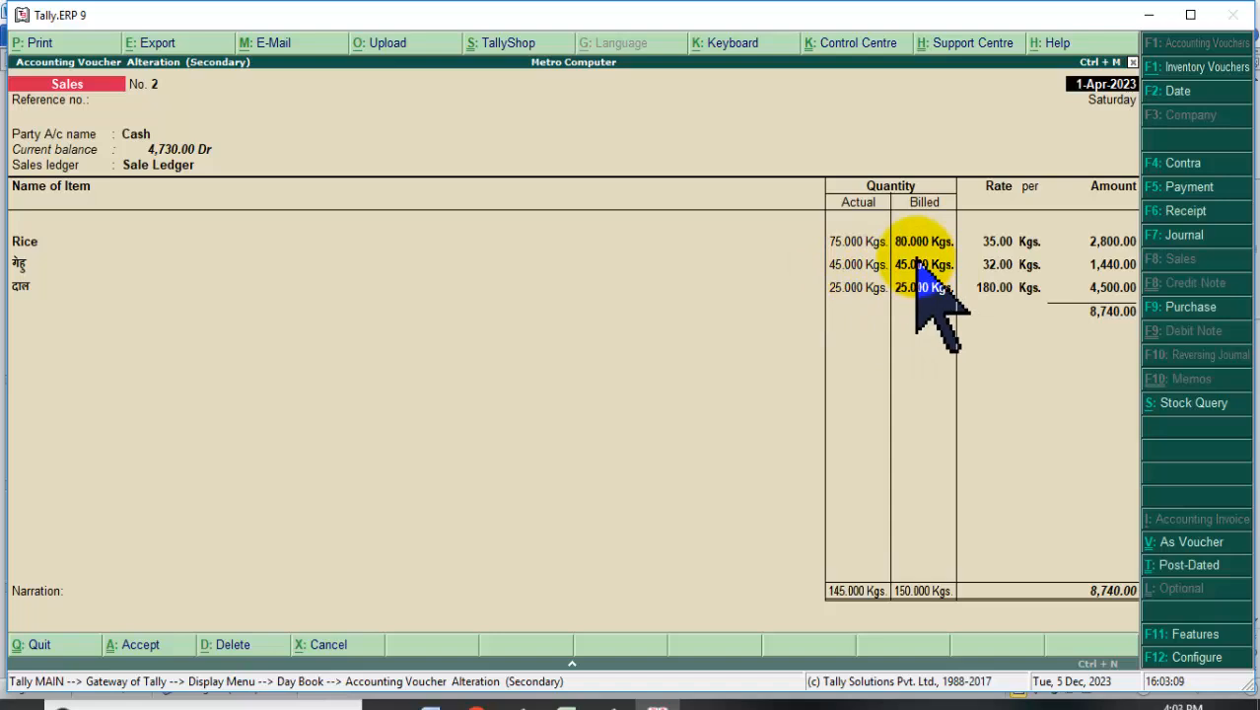
key(Escape)
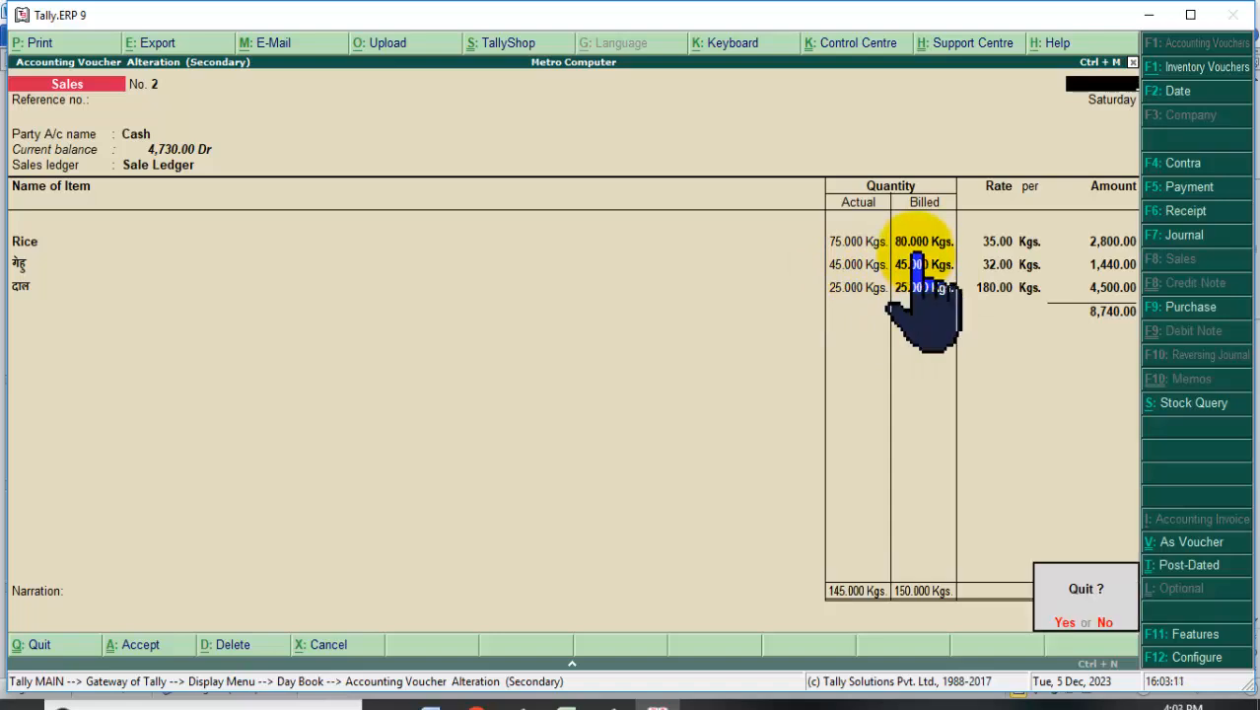
key(Return)
- Review the actual and billed quantities in sales voucher no. 3 and return to the Day Book
click(924, 197)
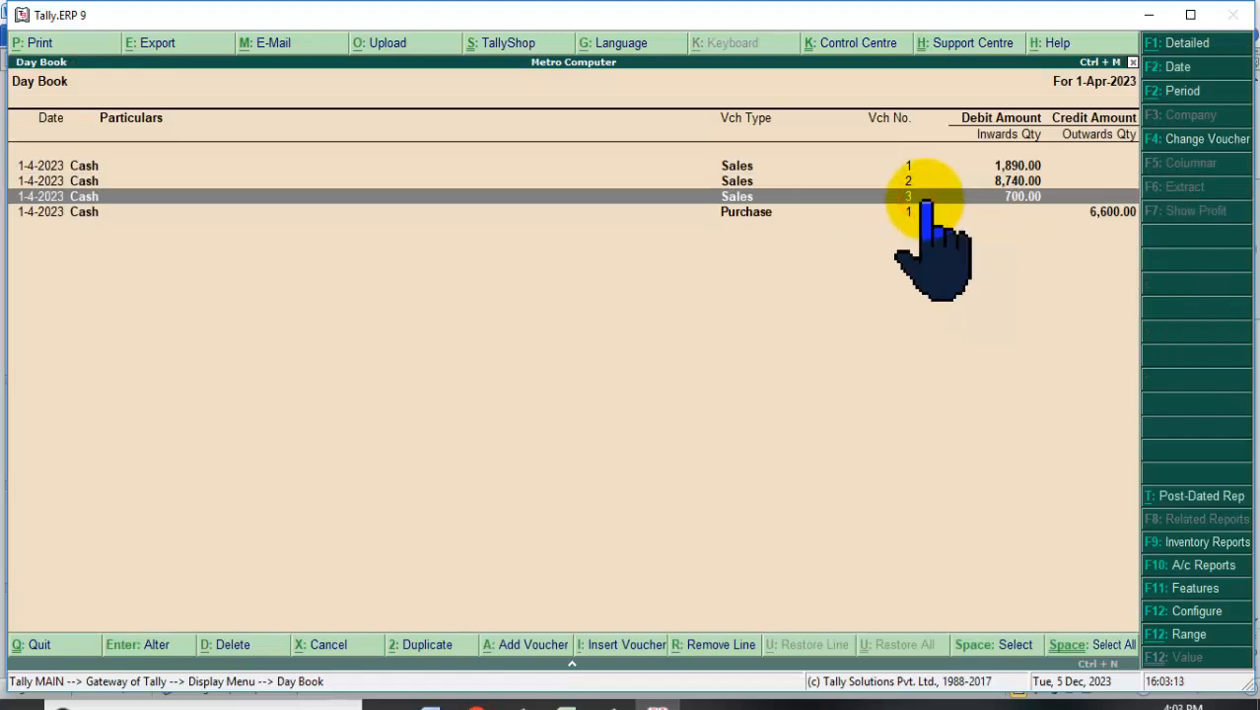
click(924, 202)
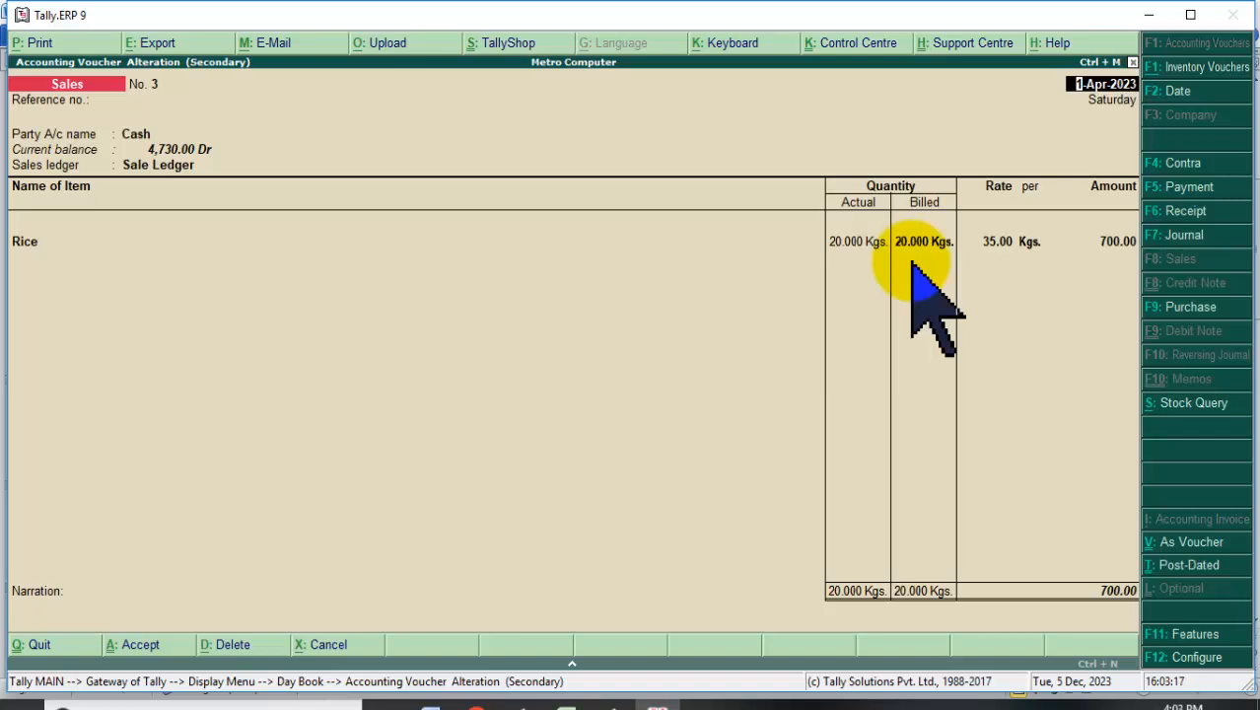
key(Escape)
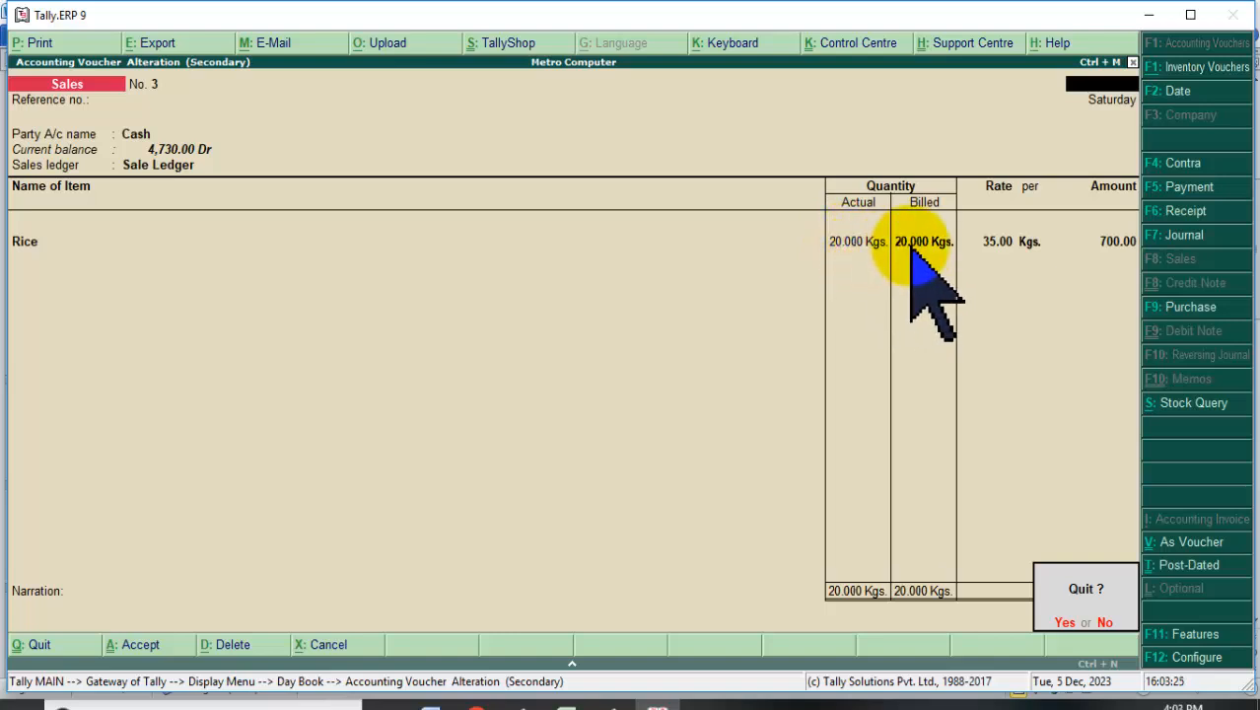
key(y)
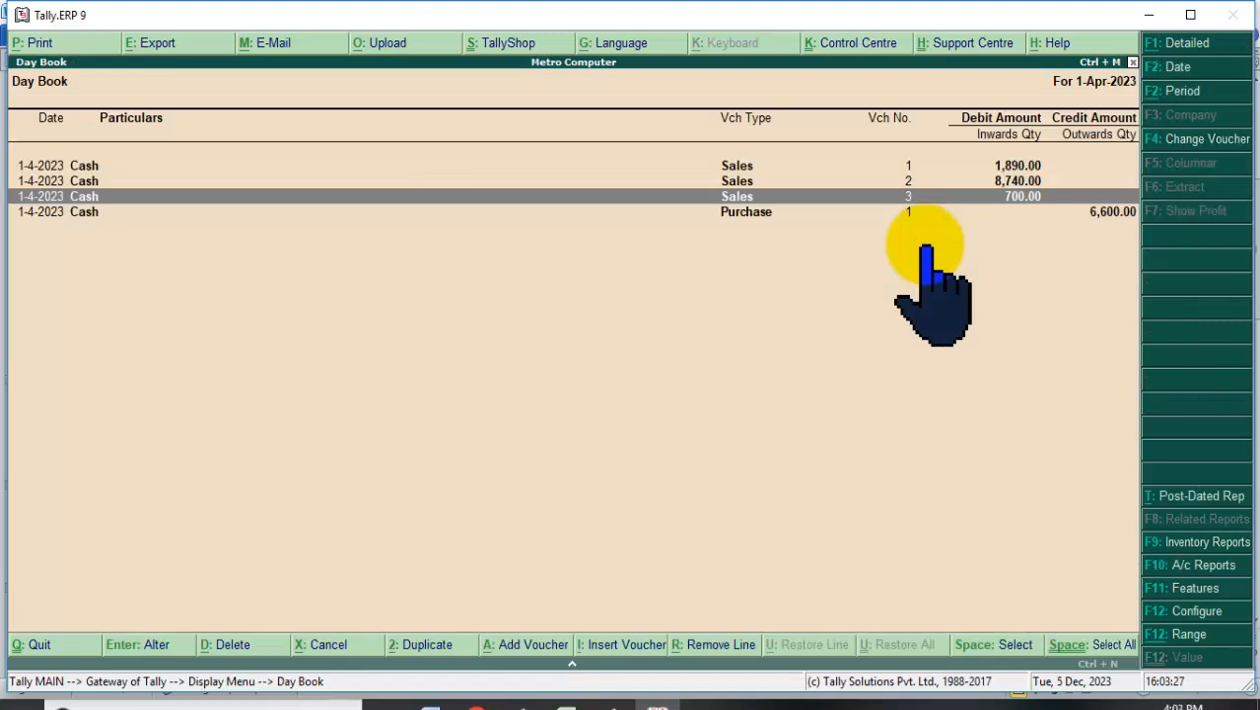
- Reopen sales voucher no. 2 and examine the actual and billed quantities in the Rice line
click(761, 180)
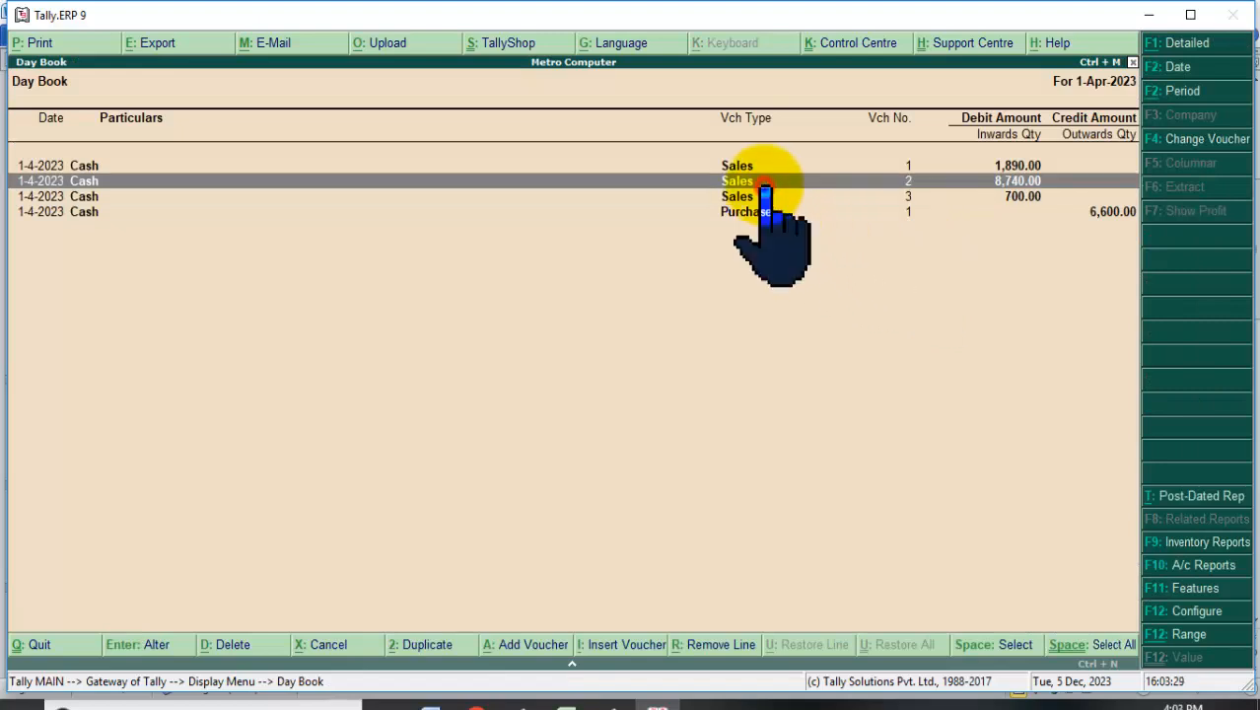
double_click(969, 185)
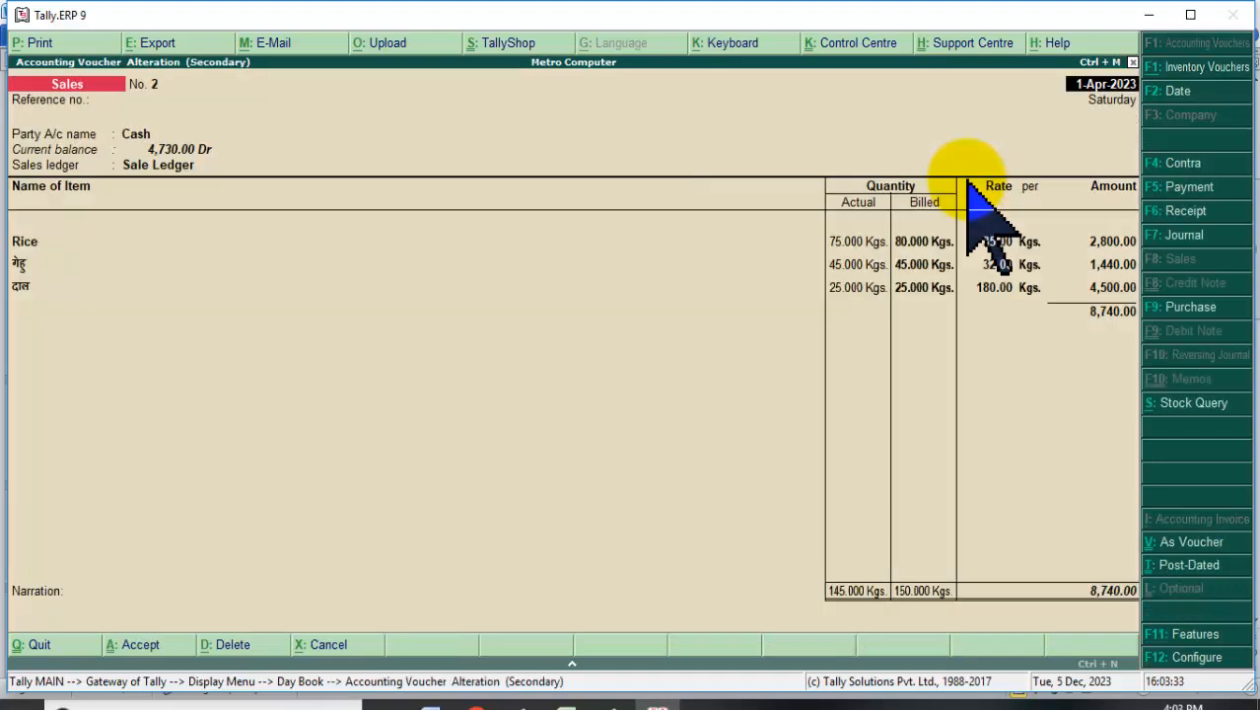
click(867, 243)
key(Return)
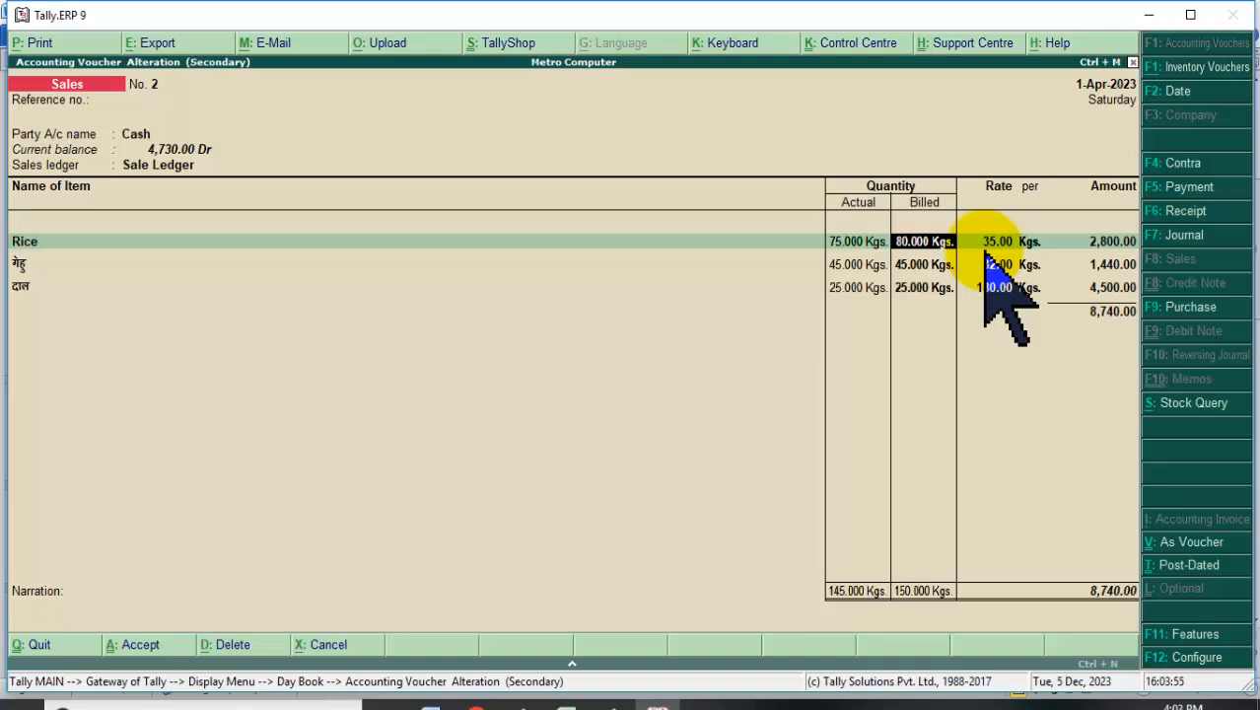
key(Escape)
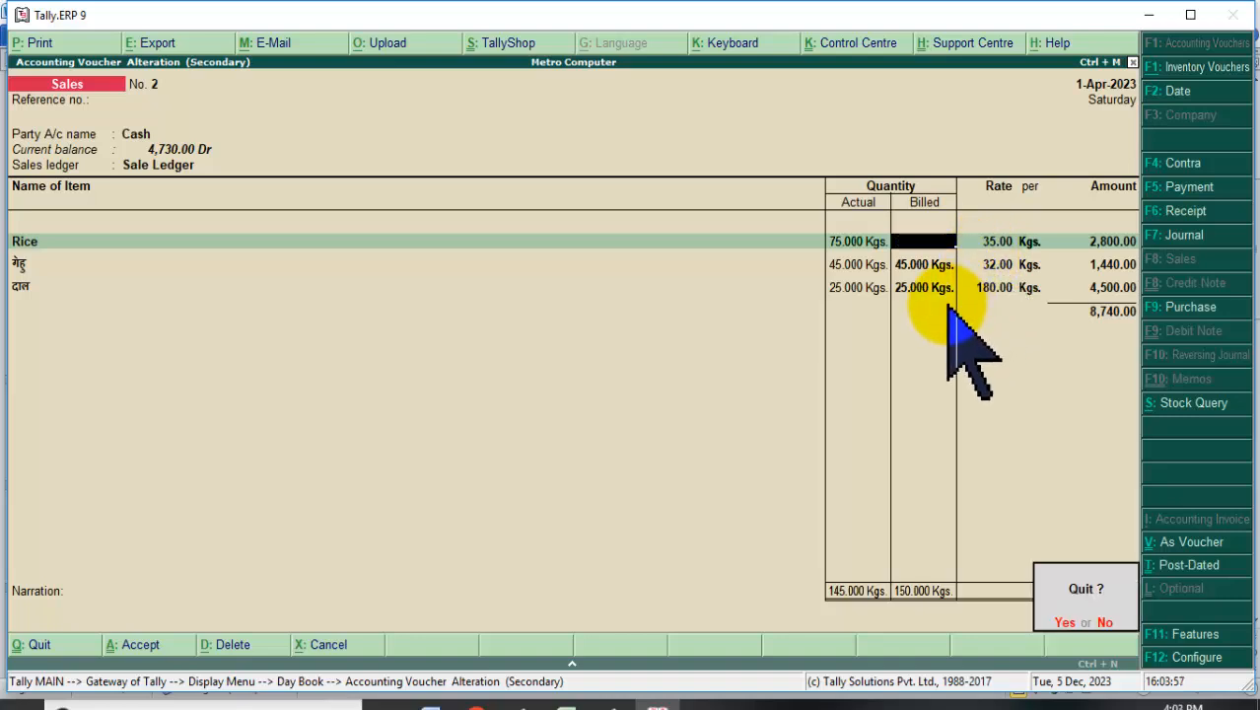
key(n)
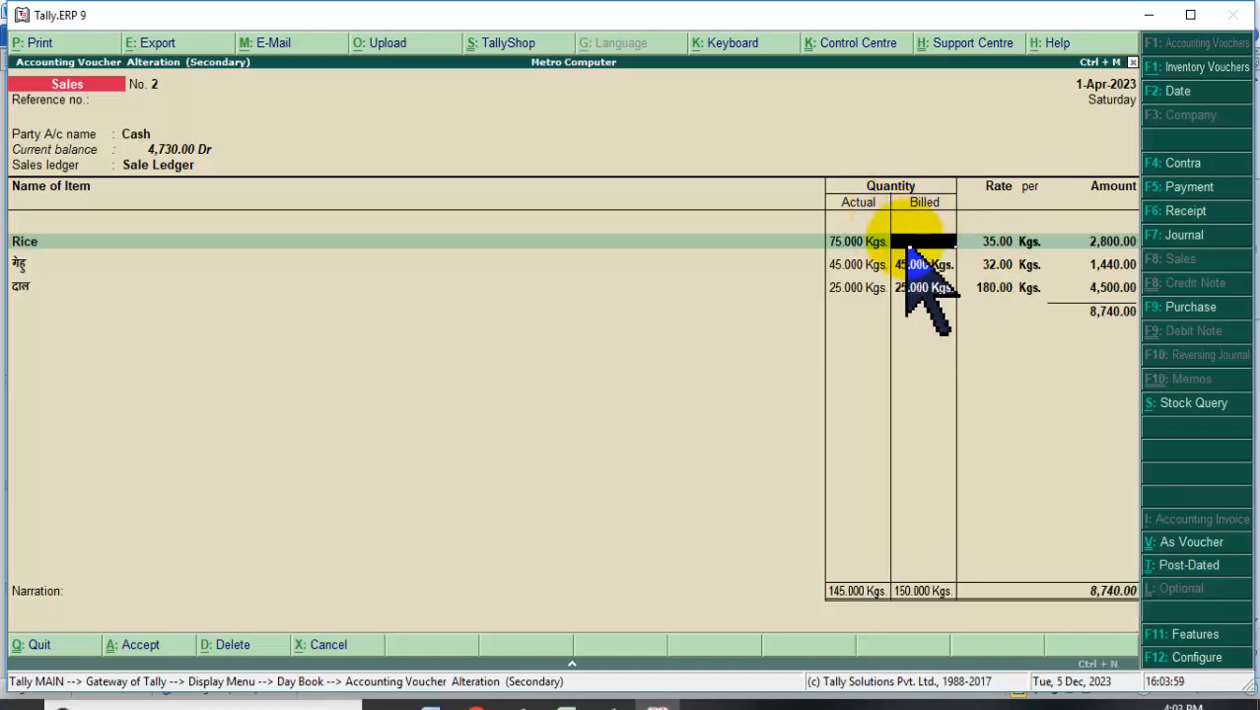
- Try a billed quantity of 20 Kgs. for Rice, discard the voucher changes, and leave the Day Book
click(892, 184)
click(845, 243)
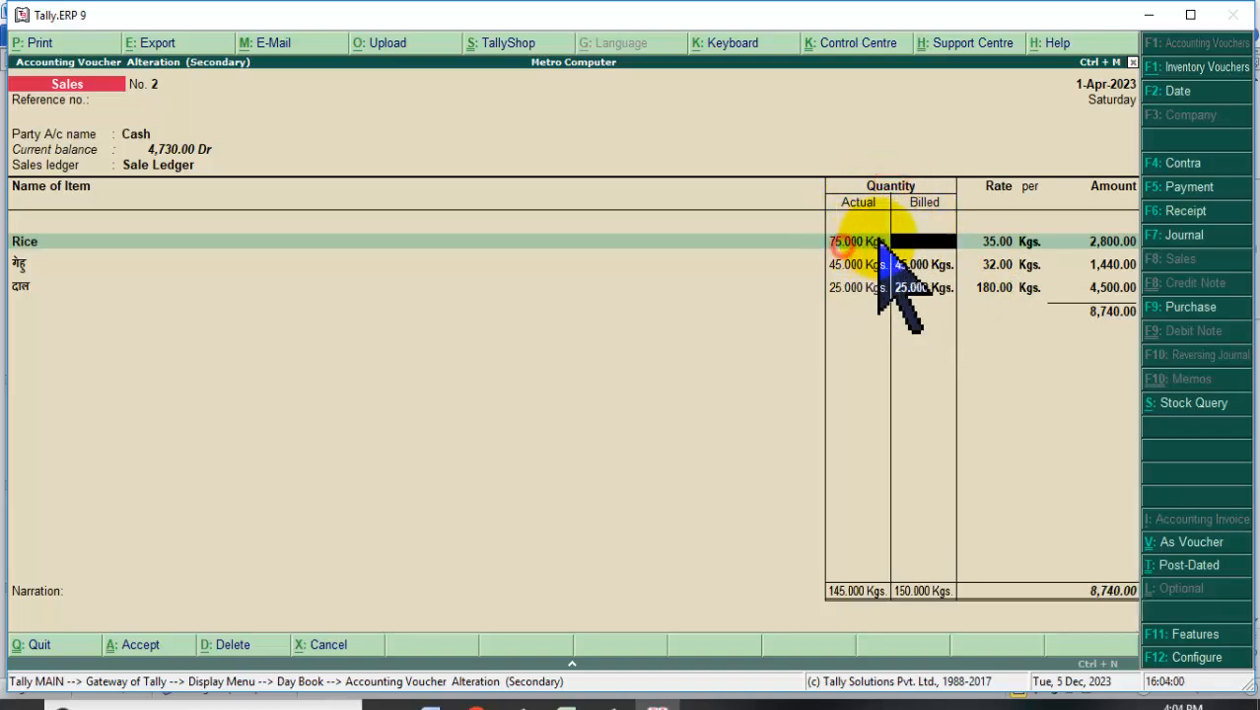
click(913, 239)
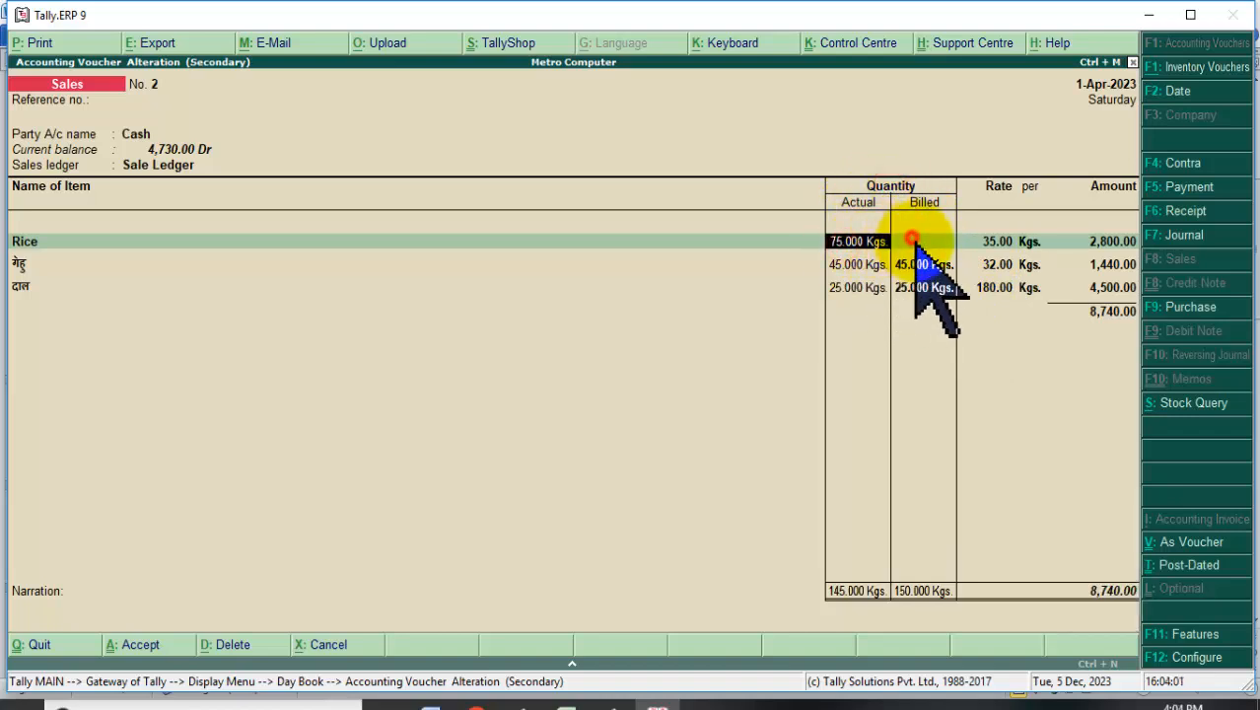
click(862, 241)
key(Return)
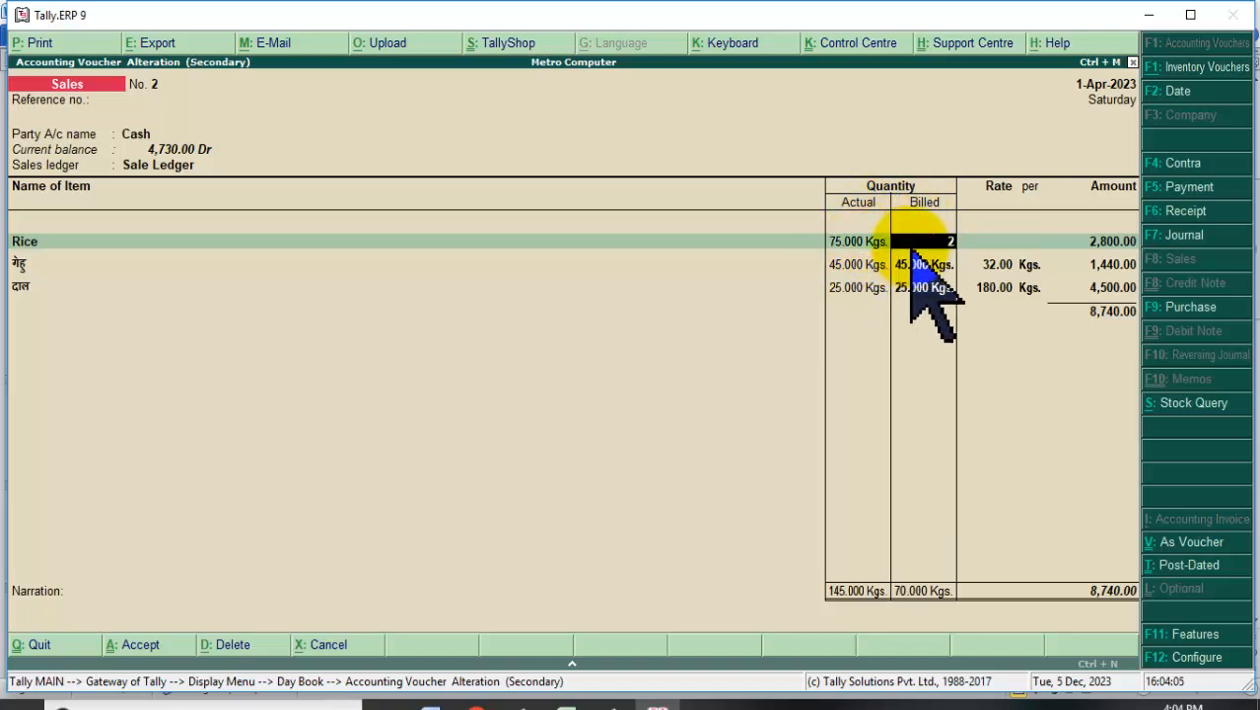
key(Return)
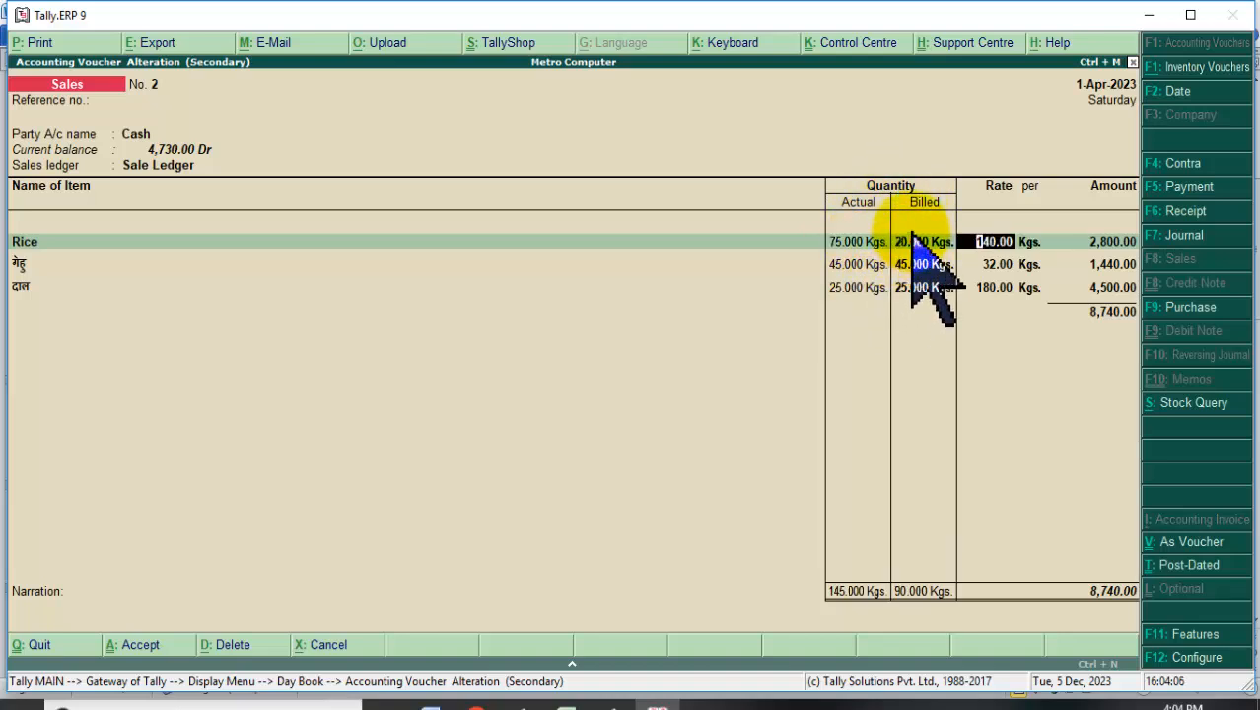
click(846, 240)
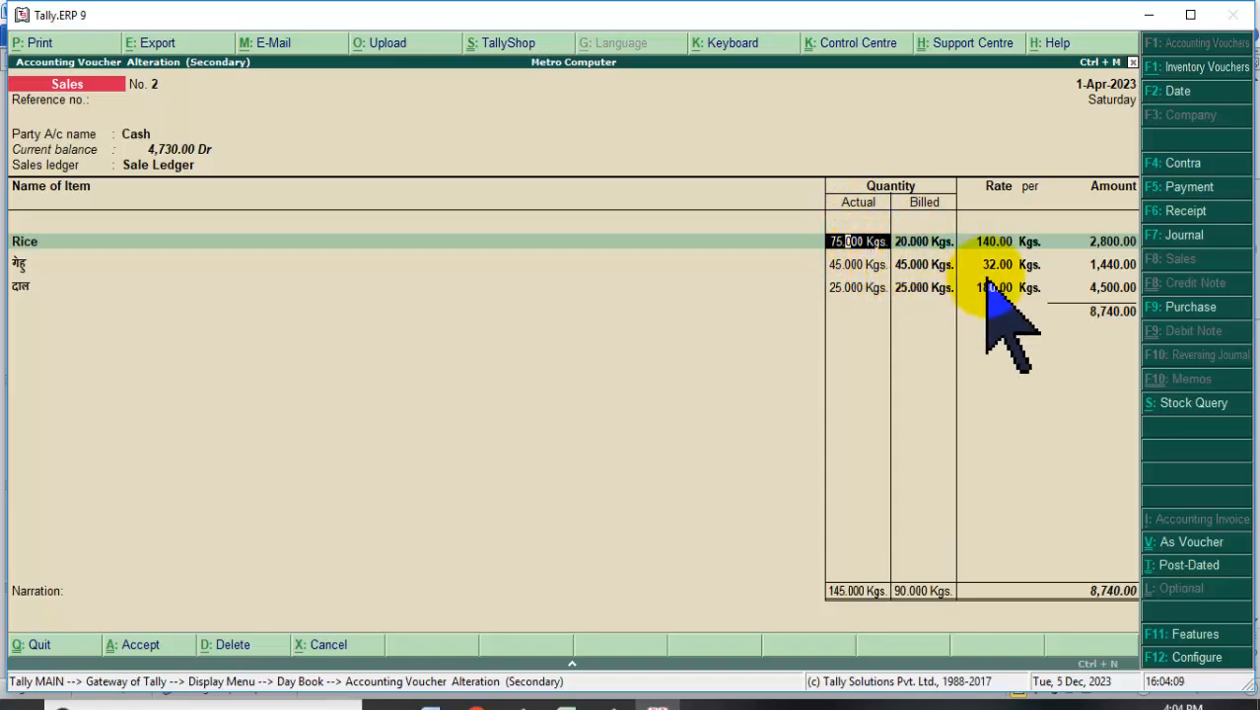
key(Escape)
key(y)
key(Escape)
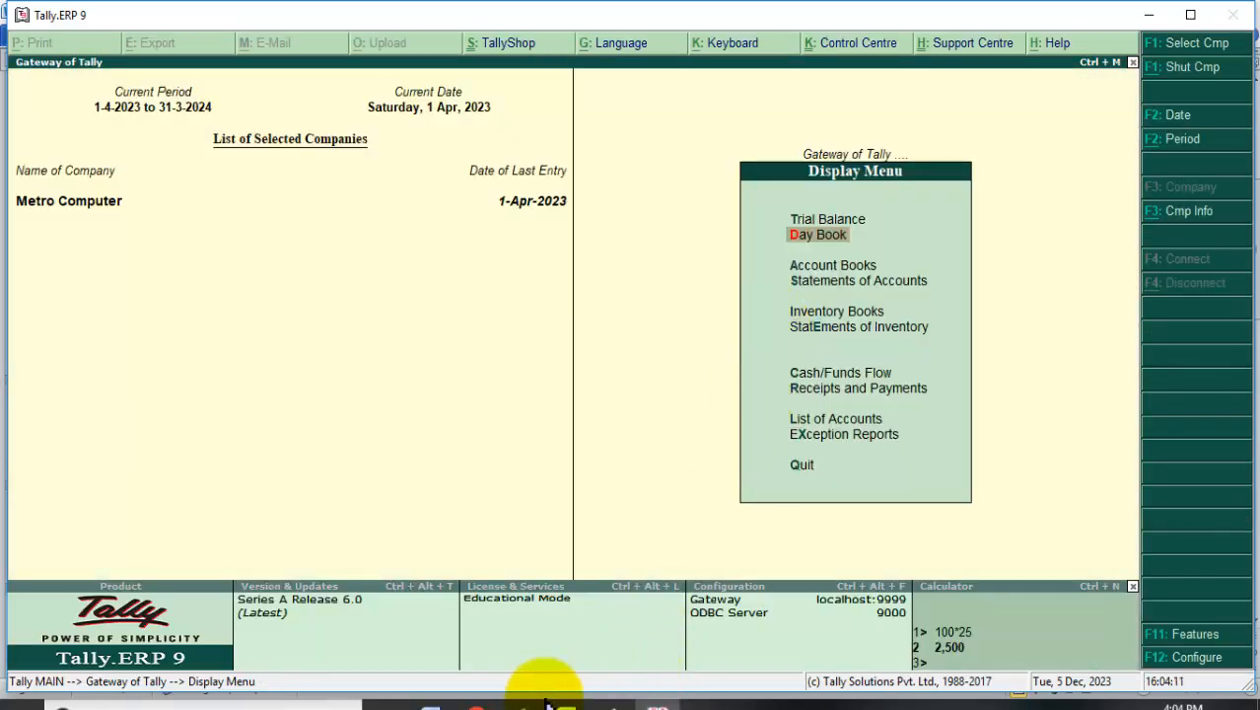
click(606, 702)
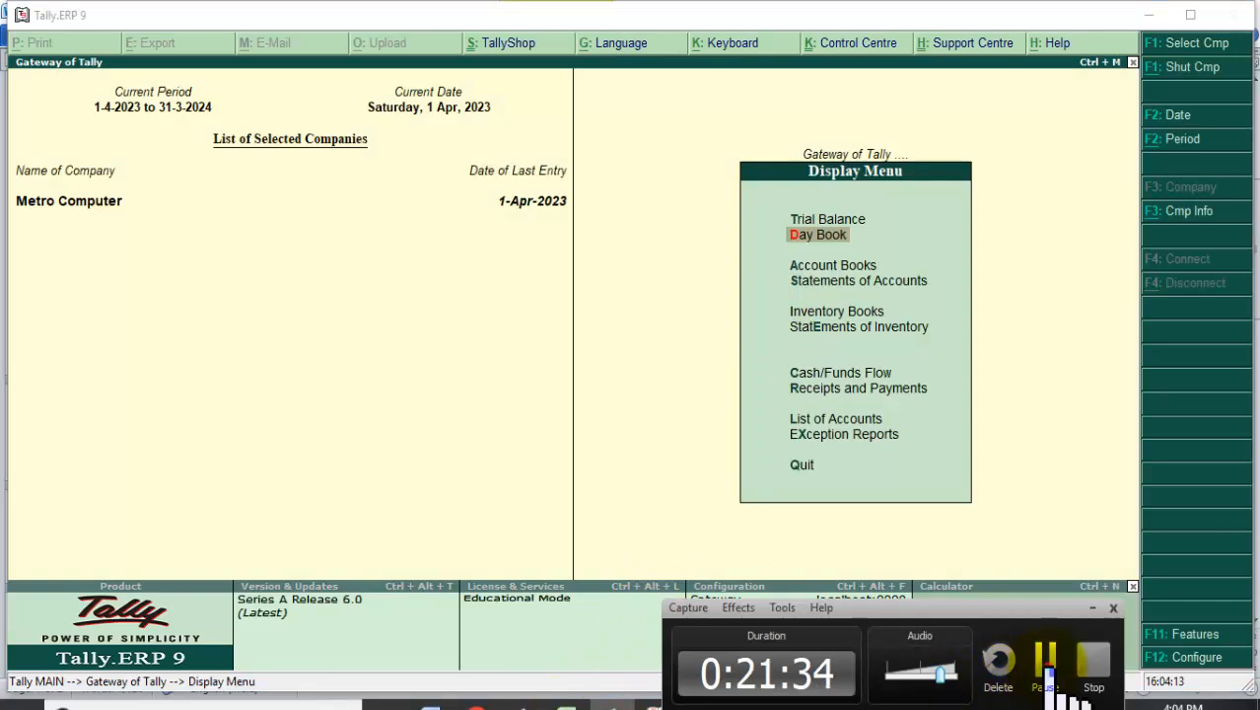
click(1045, 663)
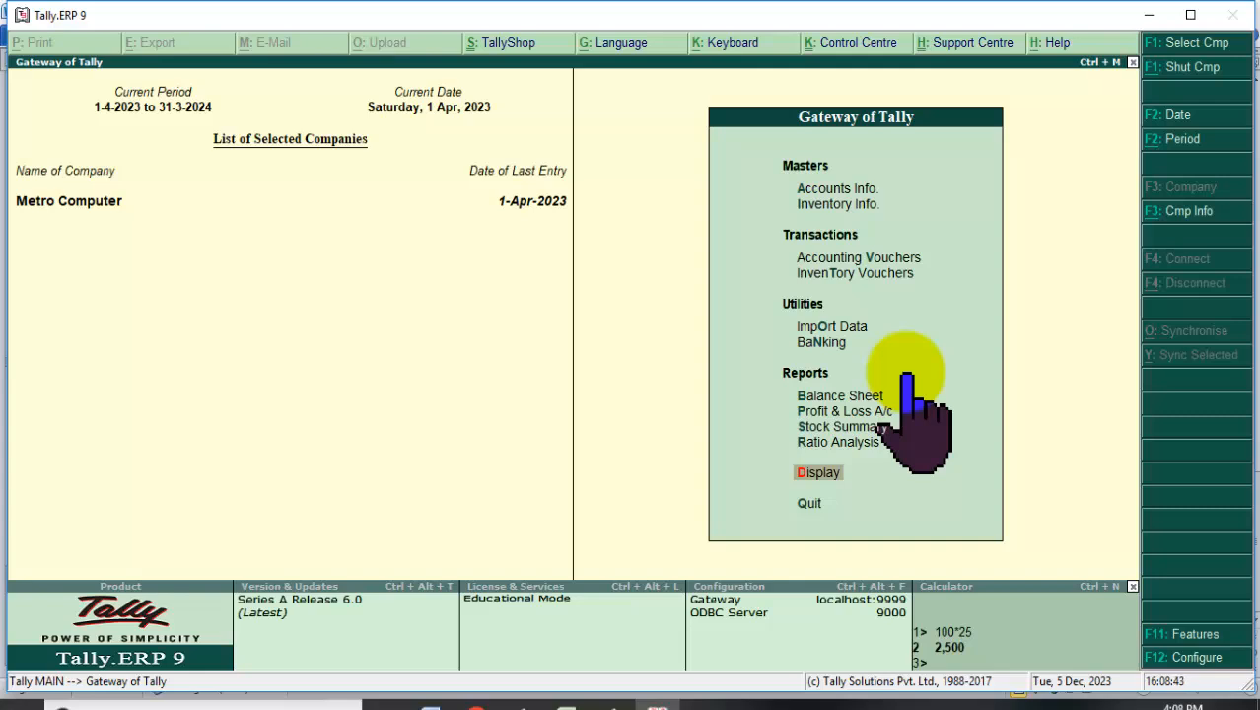
- Open the Day Book for 1-Apr-2023 and select sales voucher no. 1
key(Return)
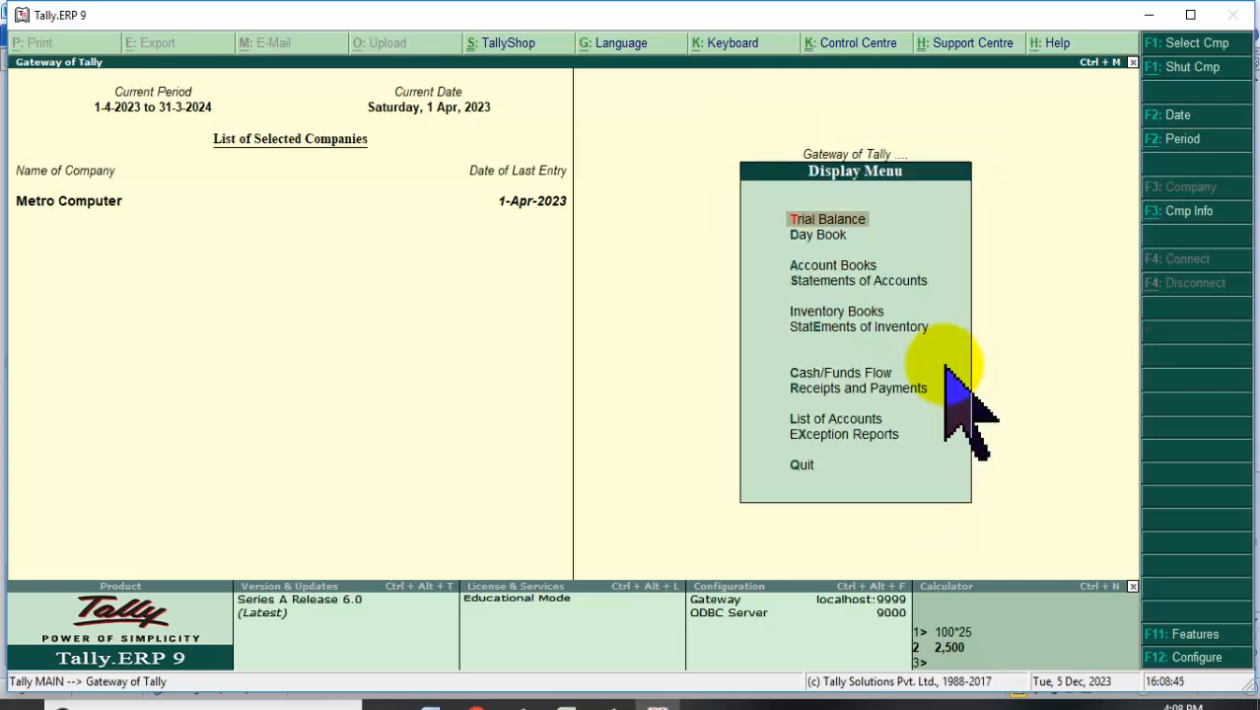
key(Down)
key(Return)
key(Down)
key(Down)
key(Down)
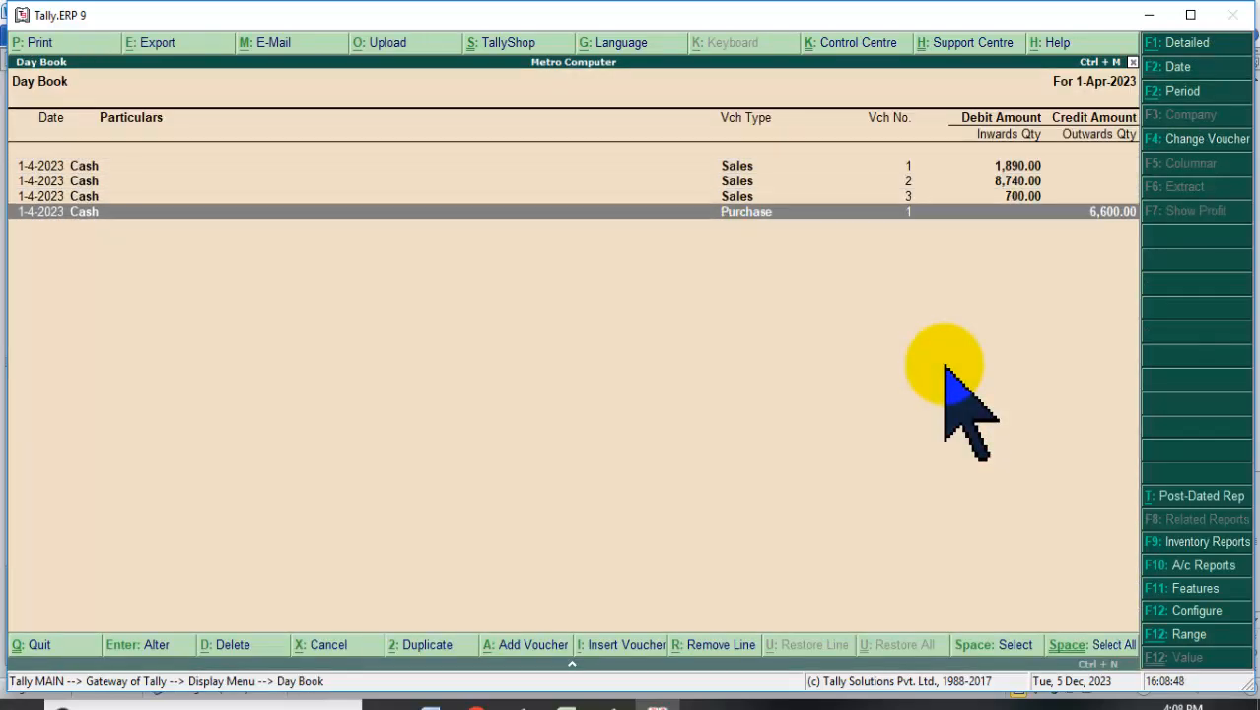
key(Up)
key(Up)
key(Up)
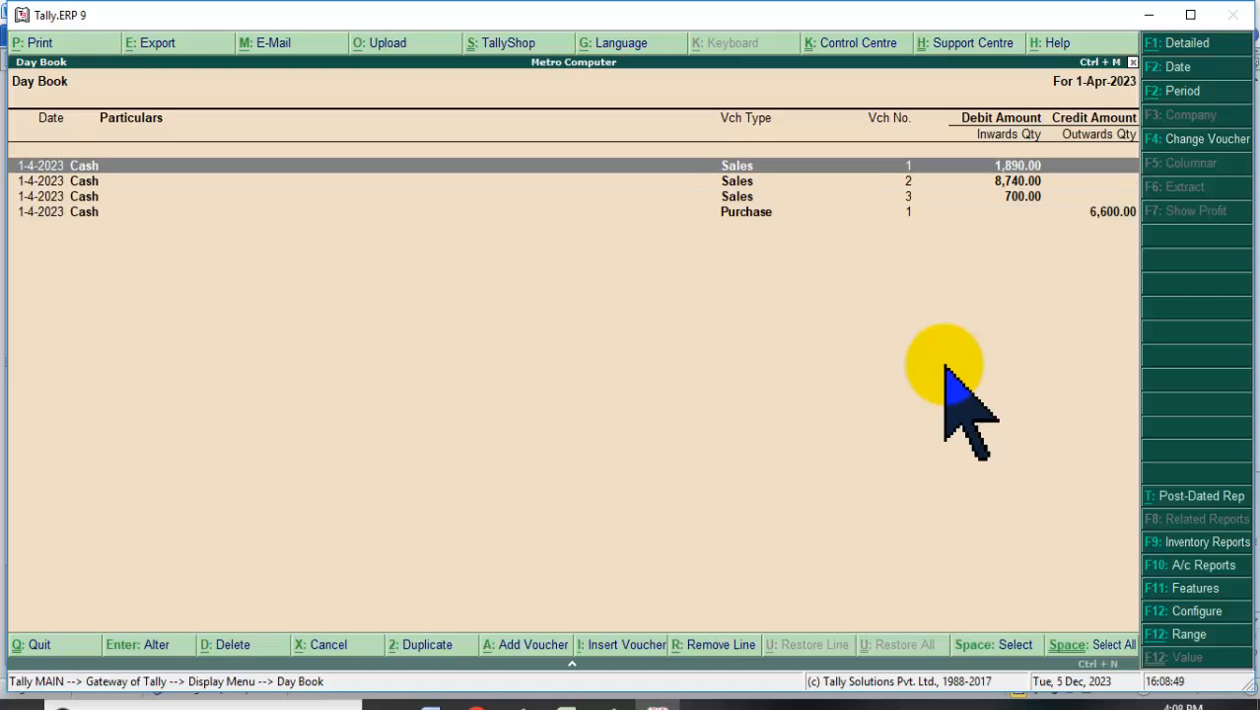
- Delete sales voucher no. 1 from within its alteration screen
key(alt+d)
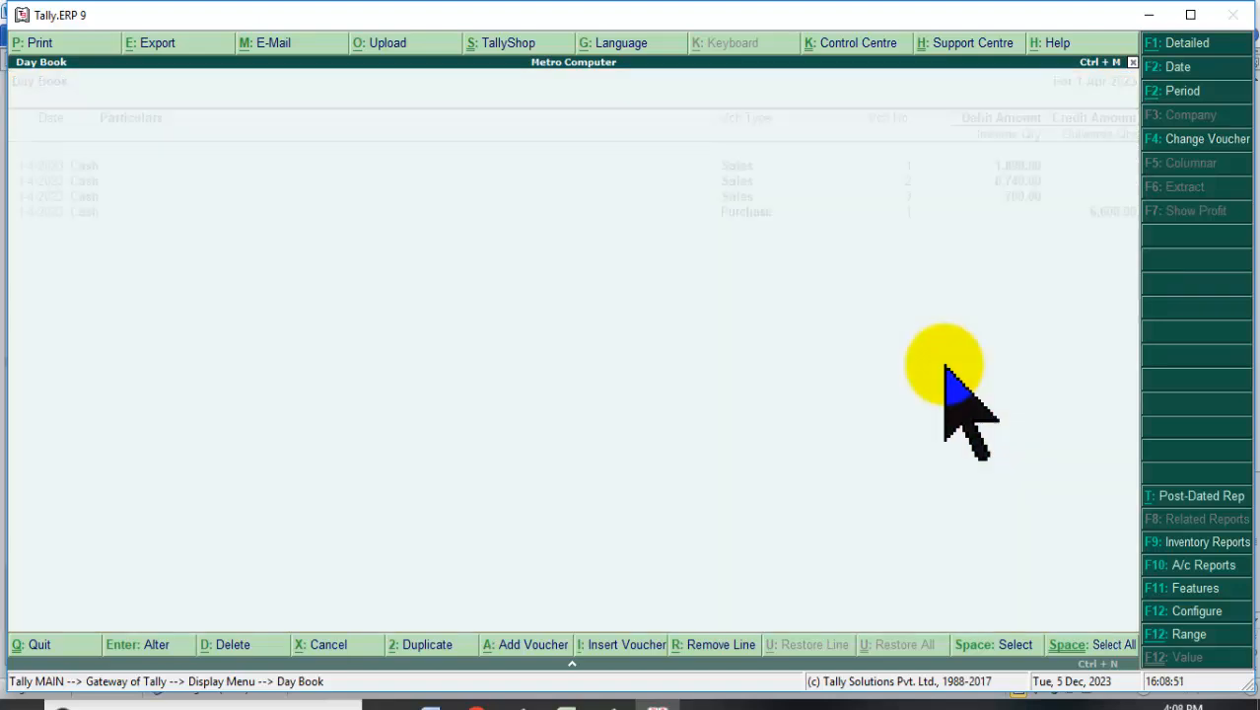
key(n)
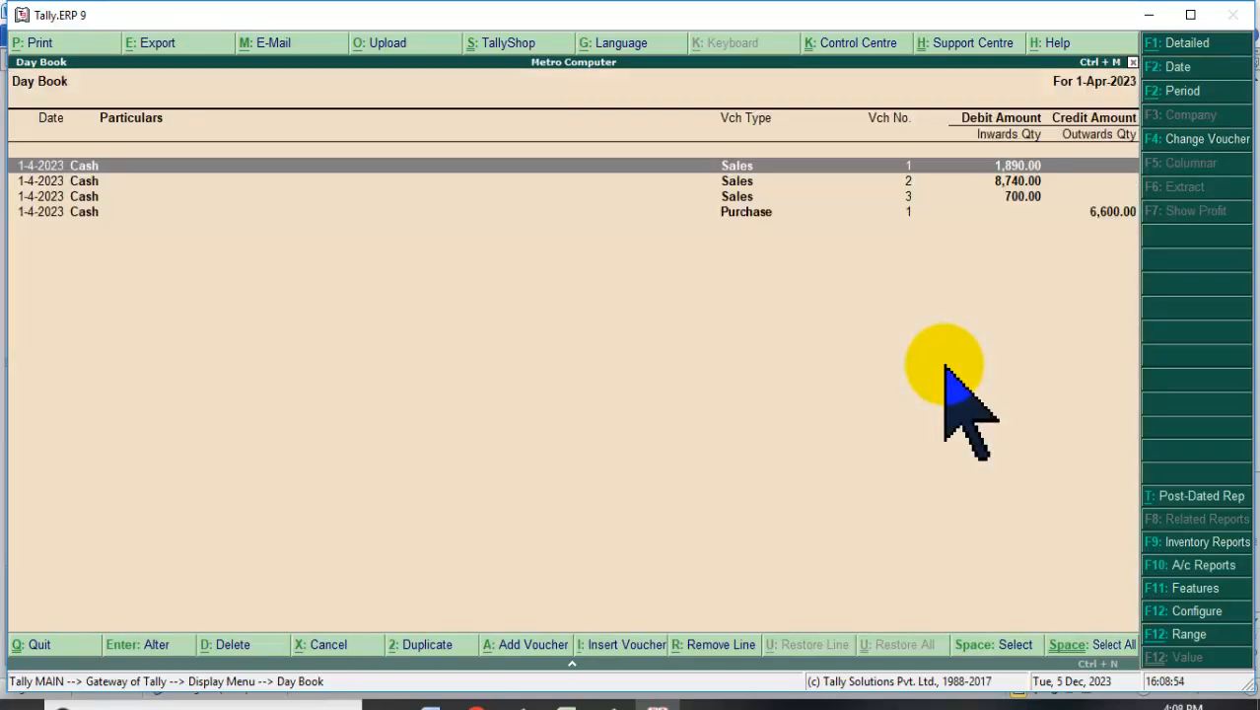
key(Return)
key(alt+d)
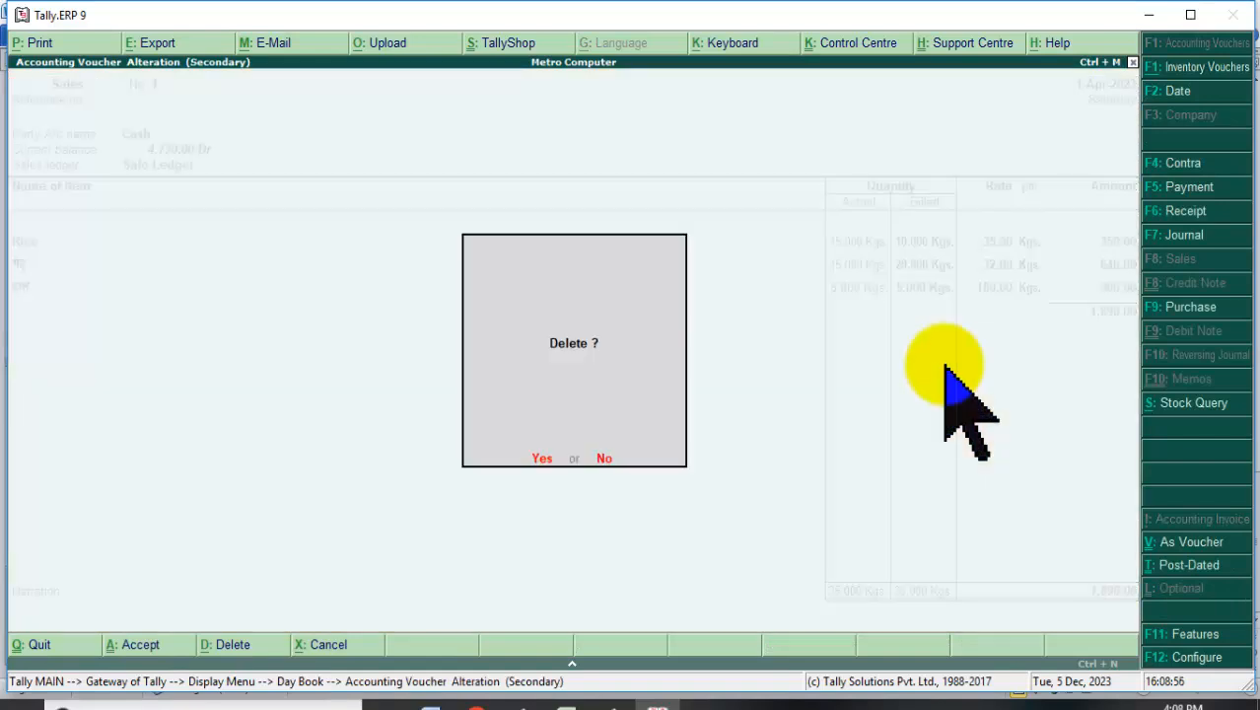
key(n)
key(alt+d)
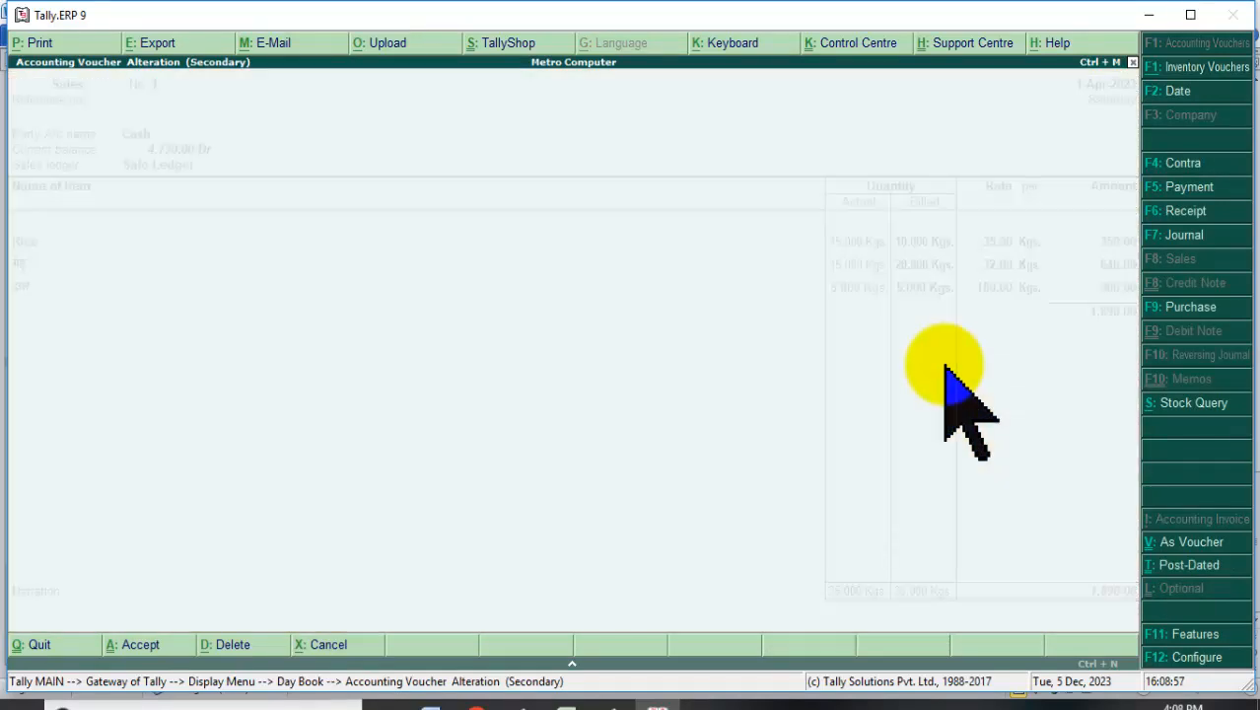
key(y)
- Delete the two remaining sales vouchers and the purchase voucher from the Day Book, and return to the Gateway of Tally
key(alt+d)
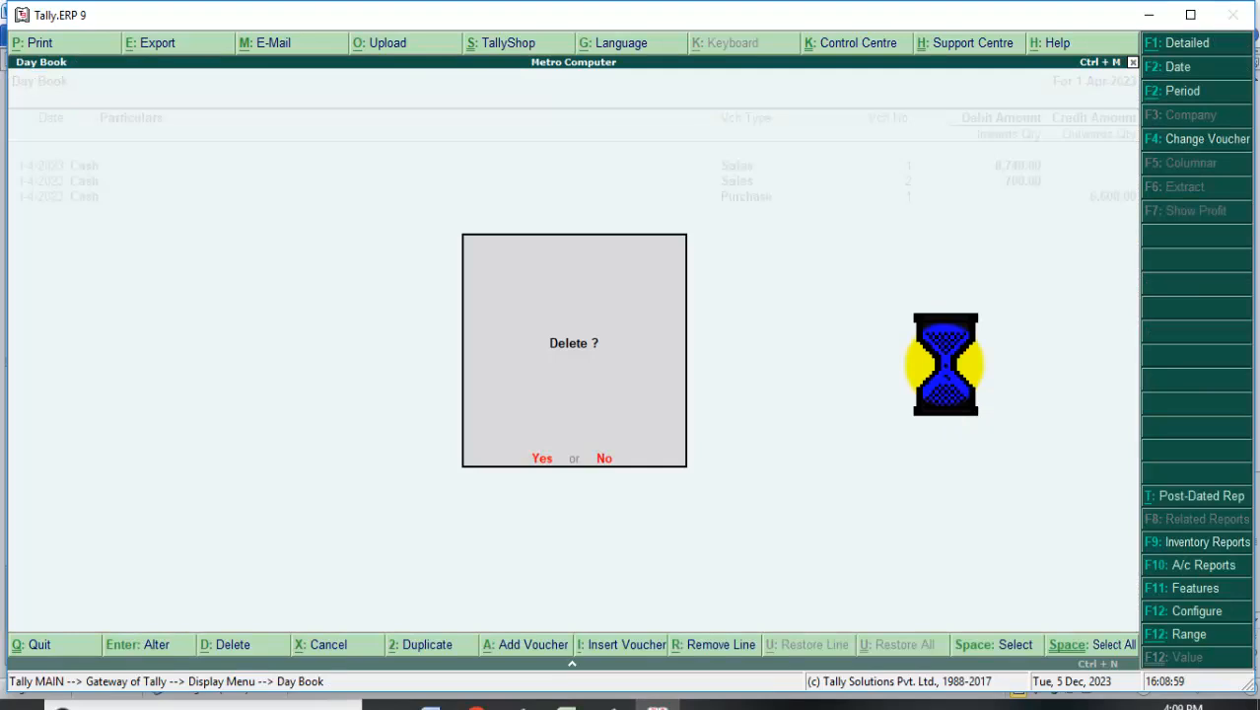
key(y)
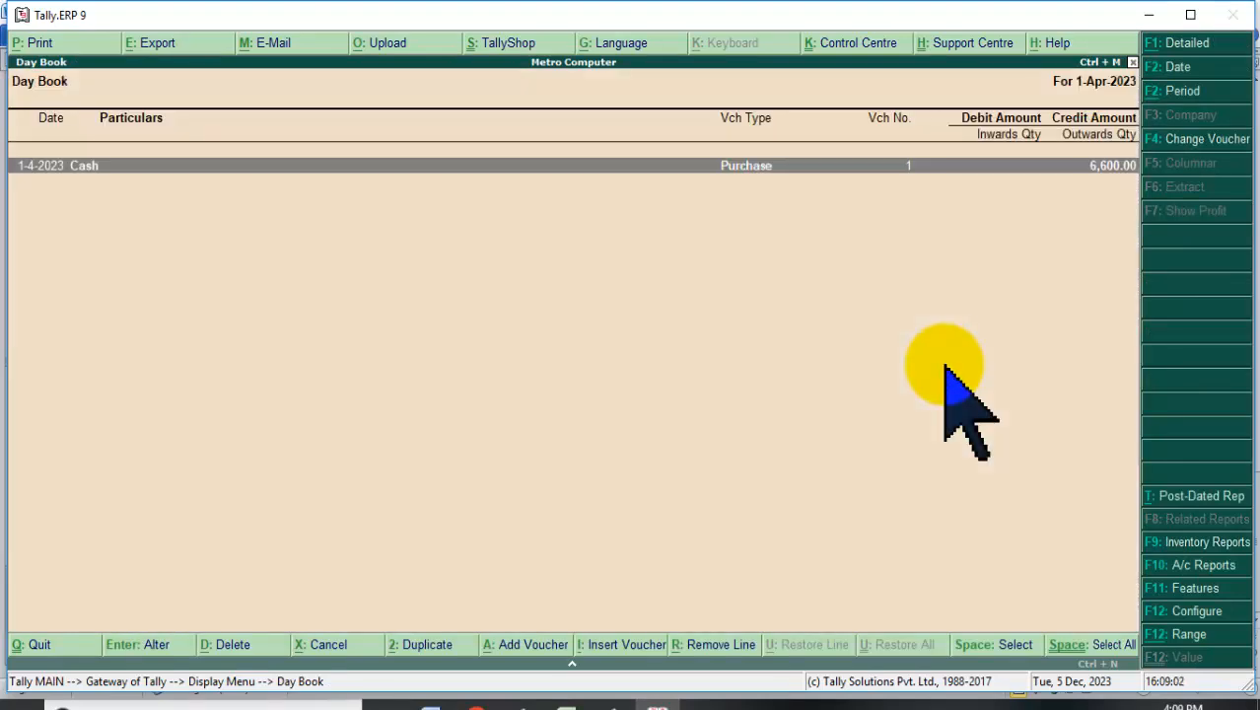
key(alt+d)
key(y)
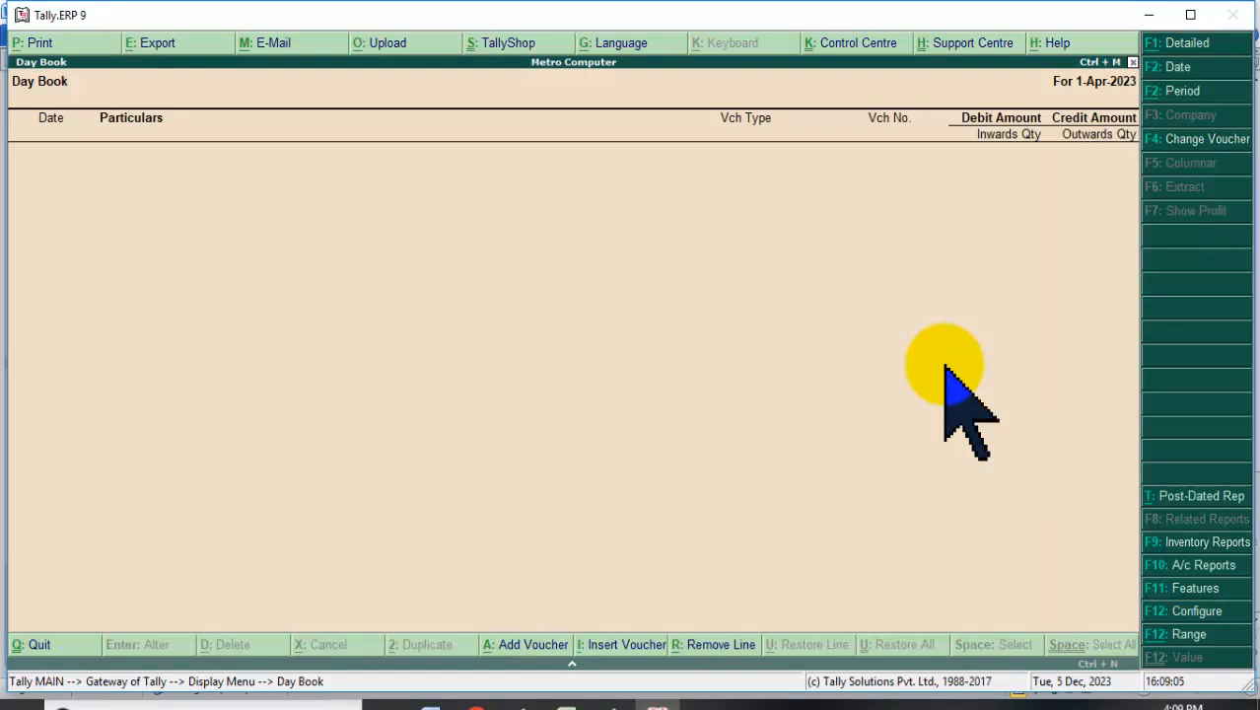
key(Escape)
key(Escape)
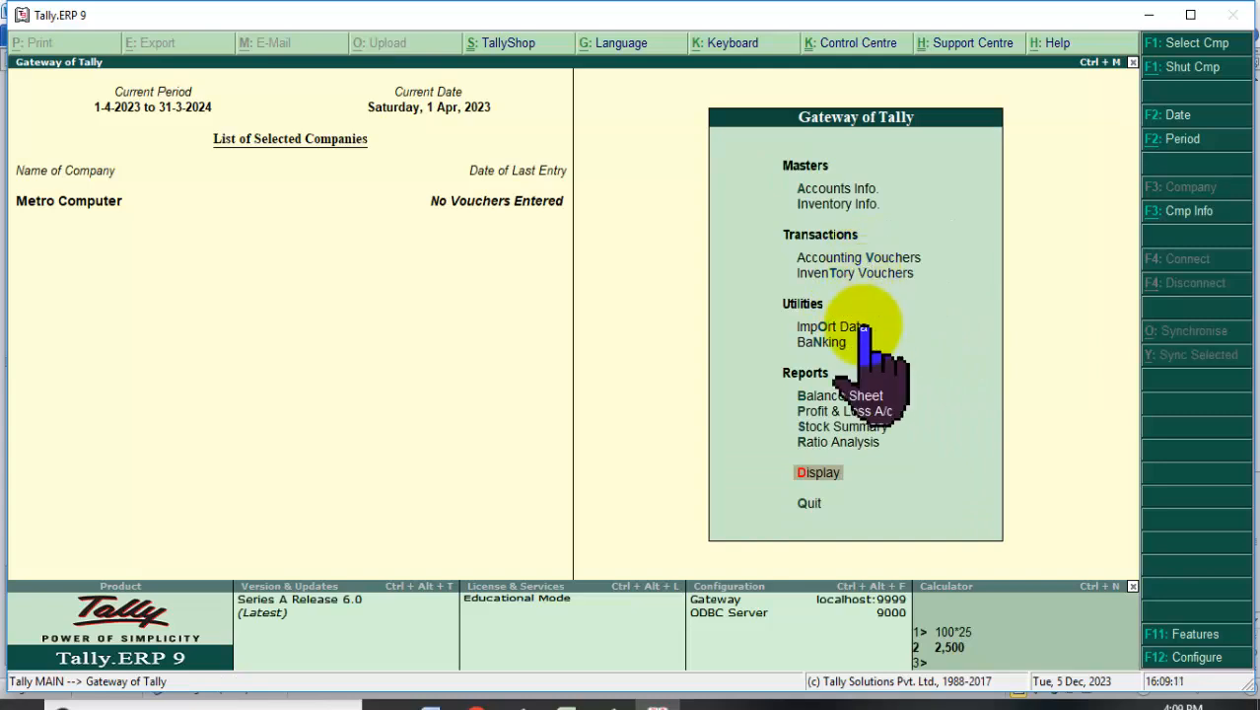
- Check the company's Trial Balance and return to the Gateway of Tally
click(818, 475)
key(Return)
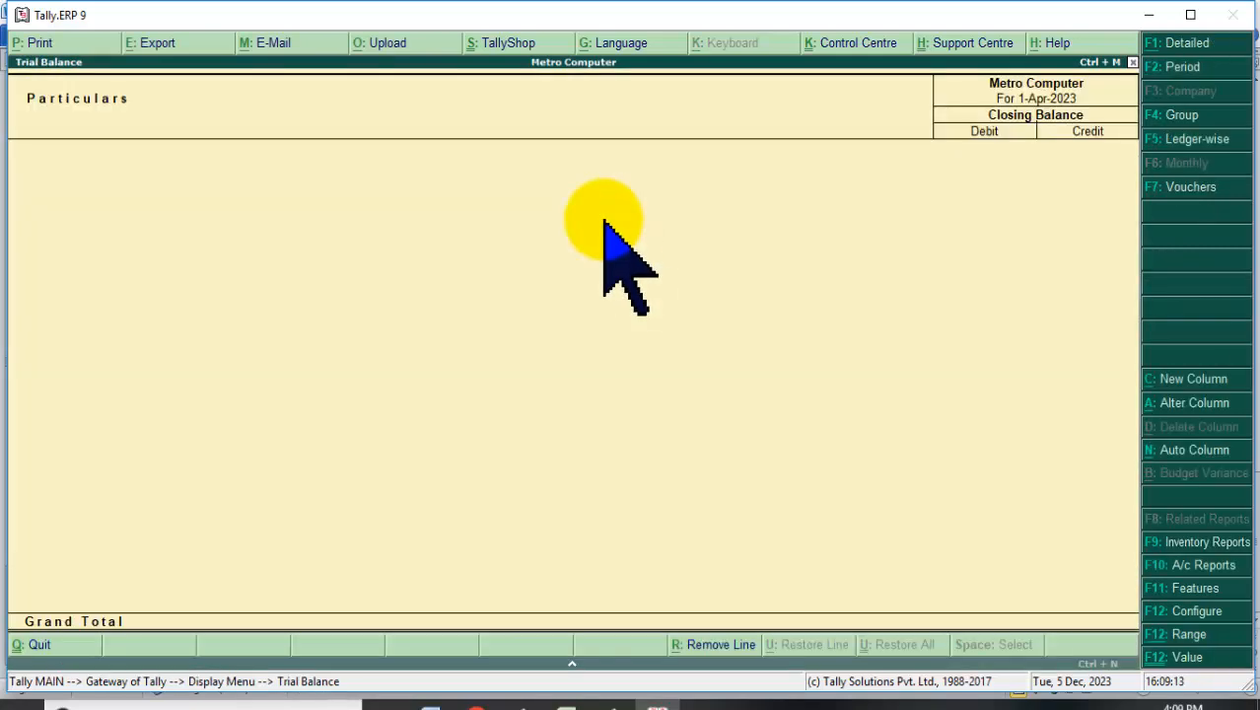
key(Escape)
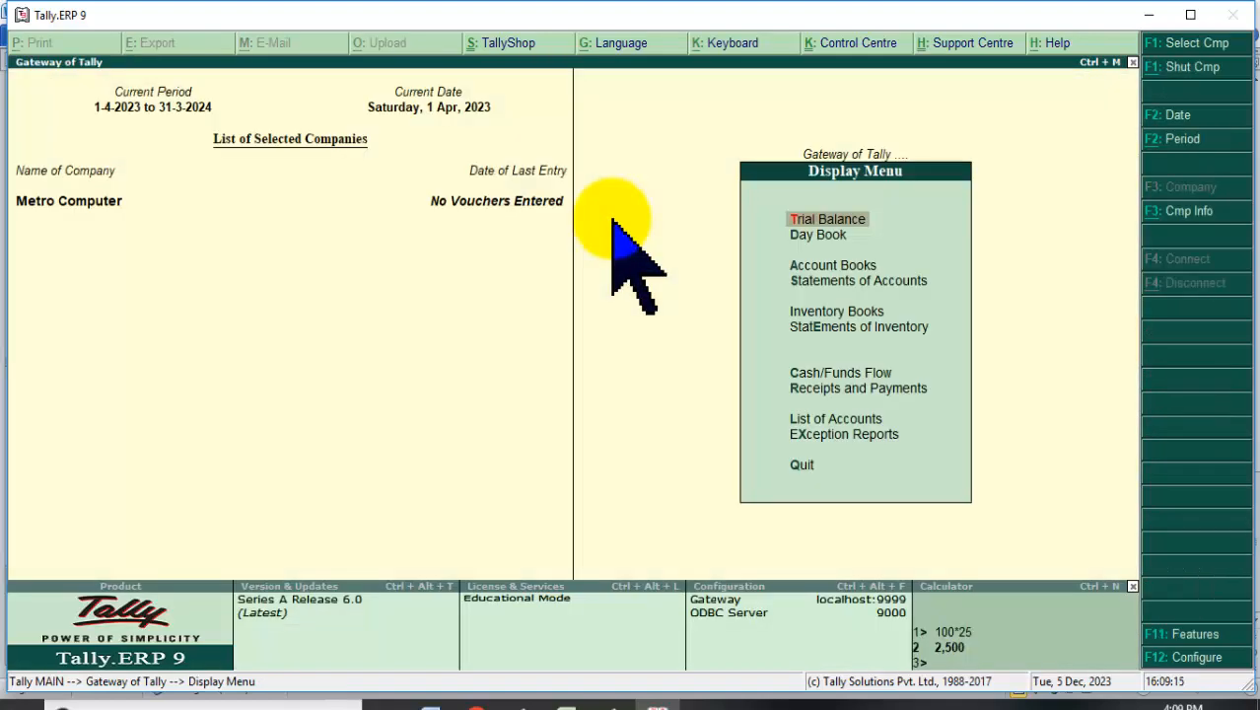
key(Escape)
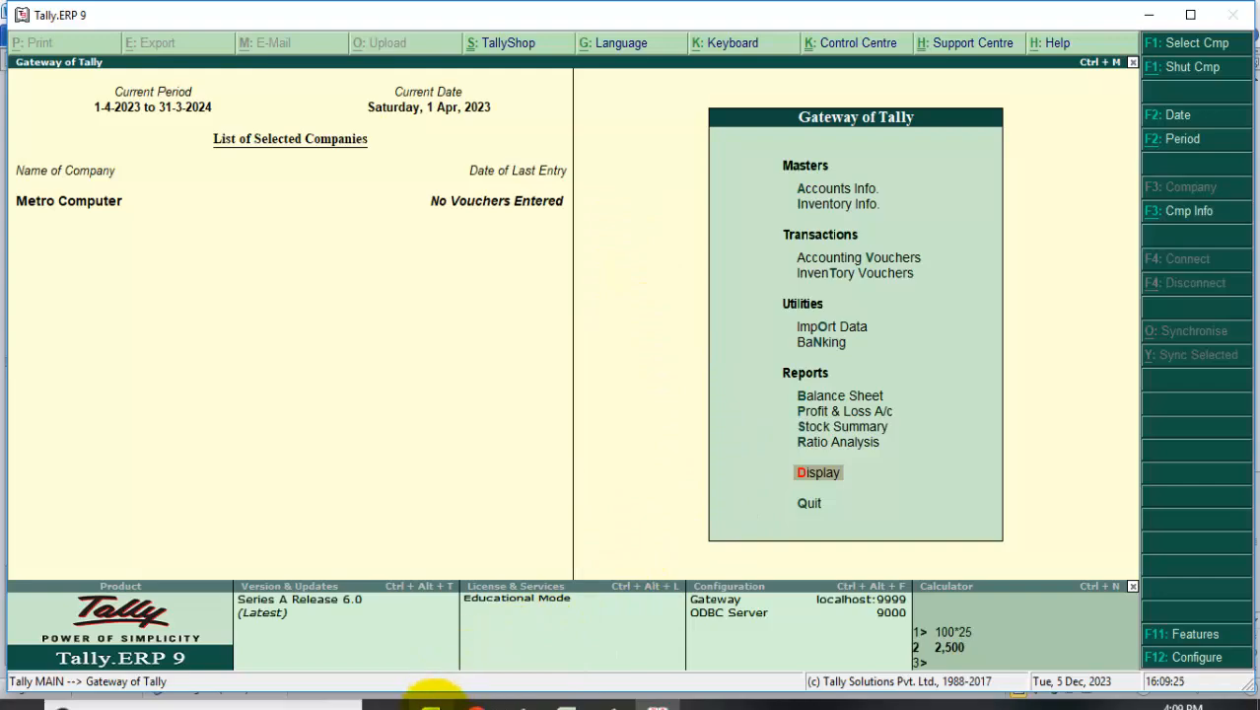
- Switch to the Word document and review its opening heading about differing actual and billed quantities in purchase and sales invoices
click(434, 684)
scroll(436, 450, up, 8)
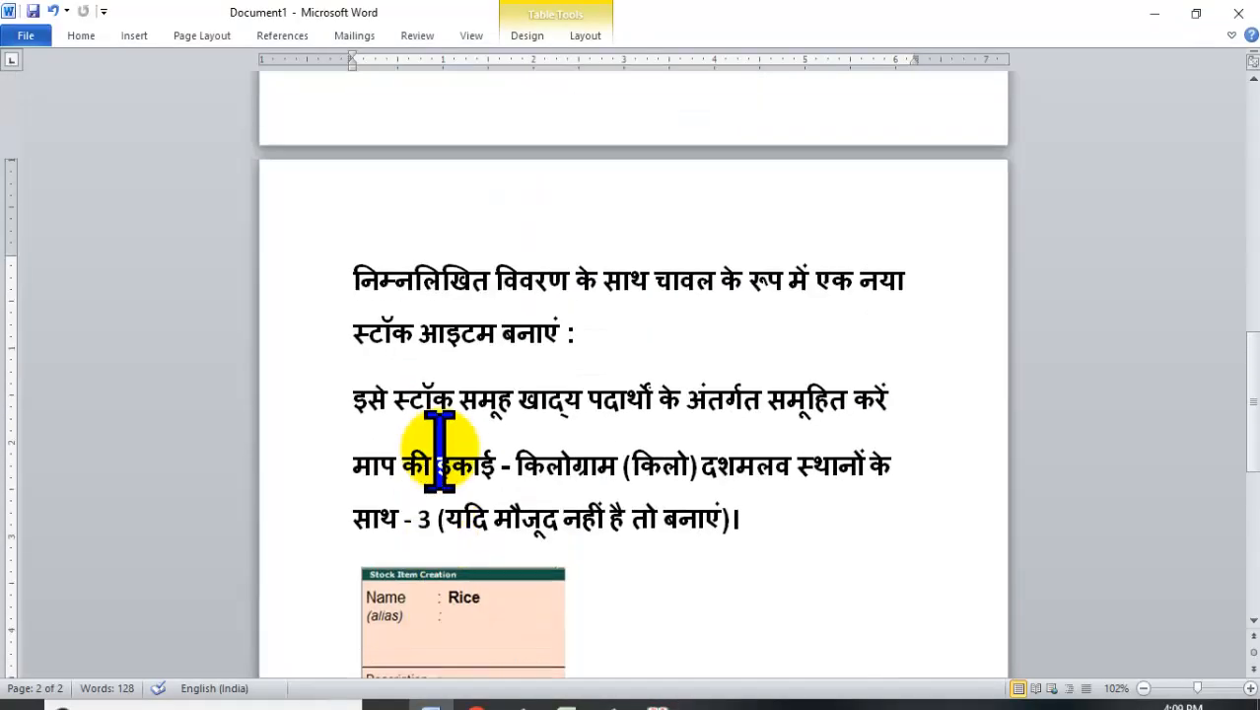
scroll(439, 451, up, 15)
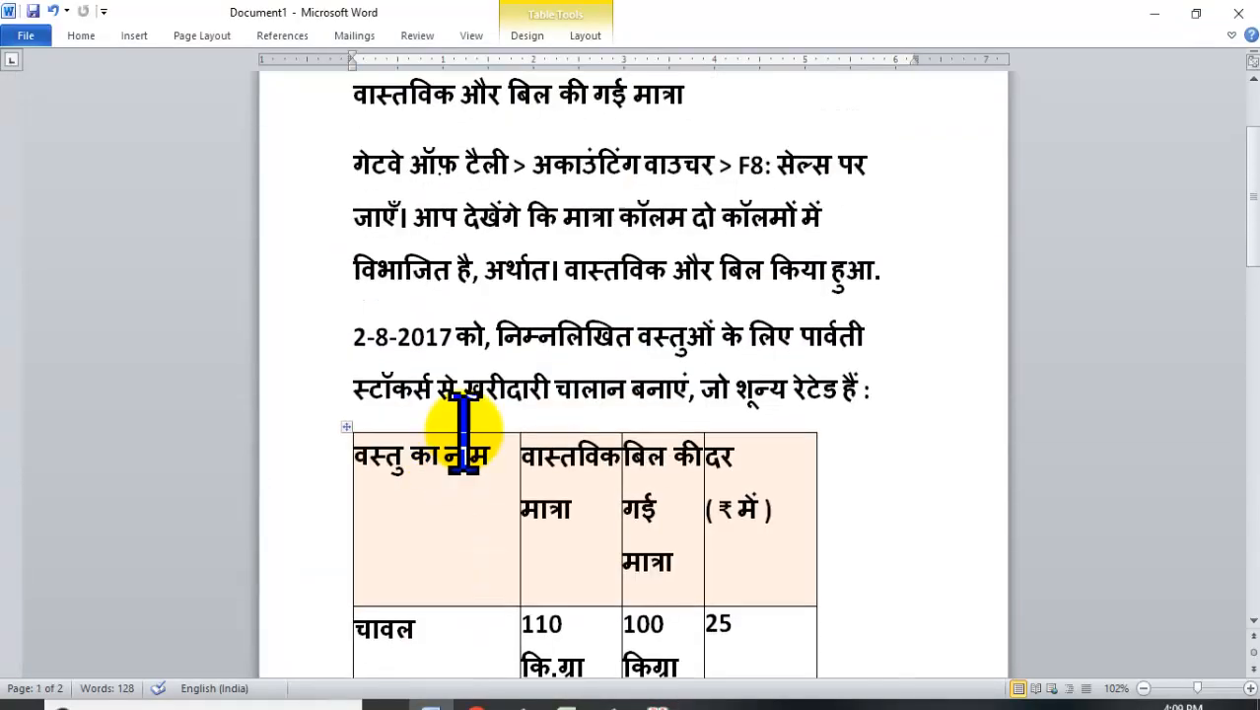
scroll(480, 393, up, 3)
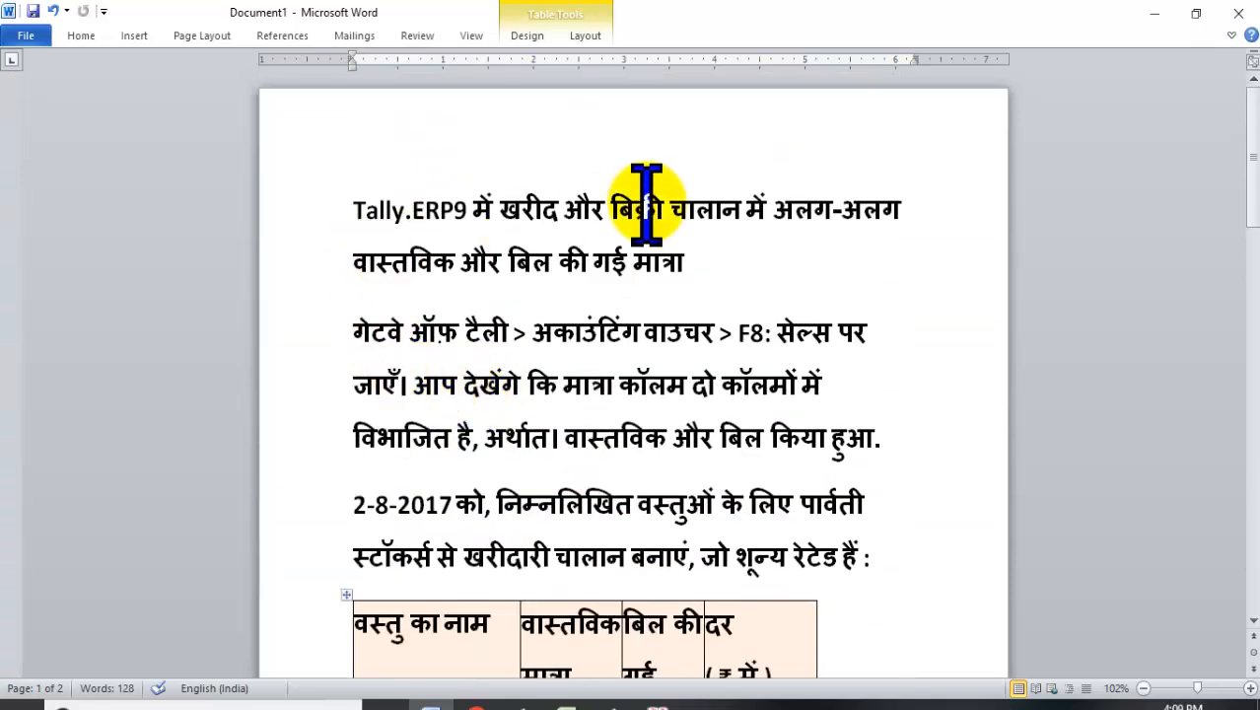
scroll(623, 265, down, 1)
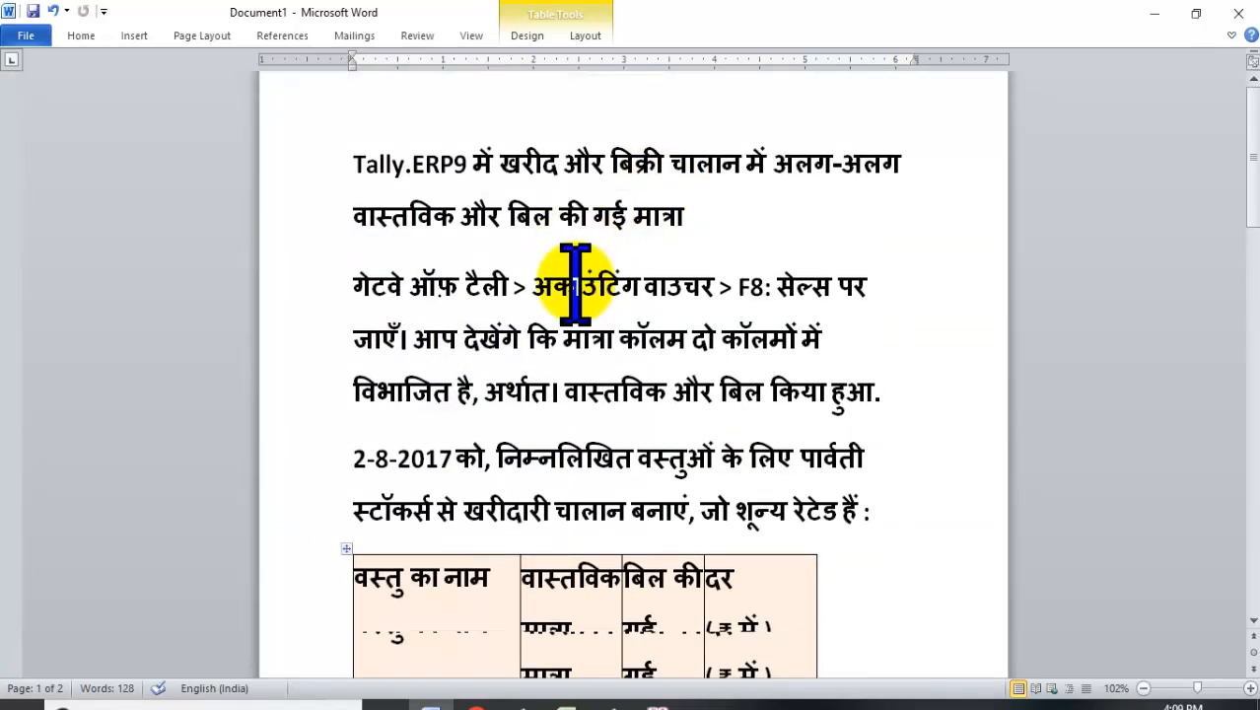
click(435, 226)
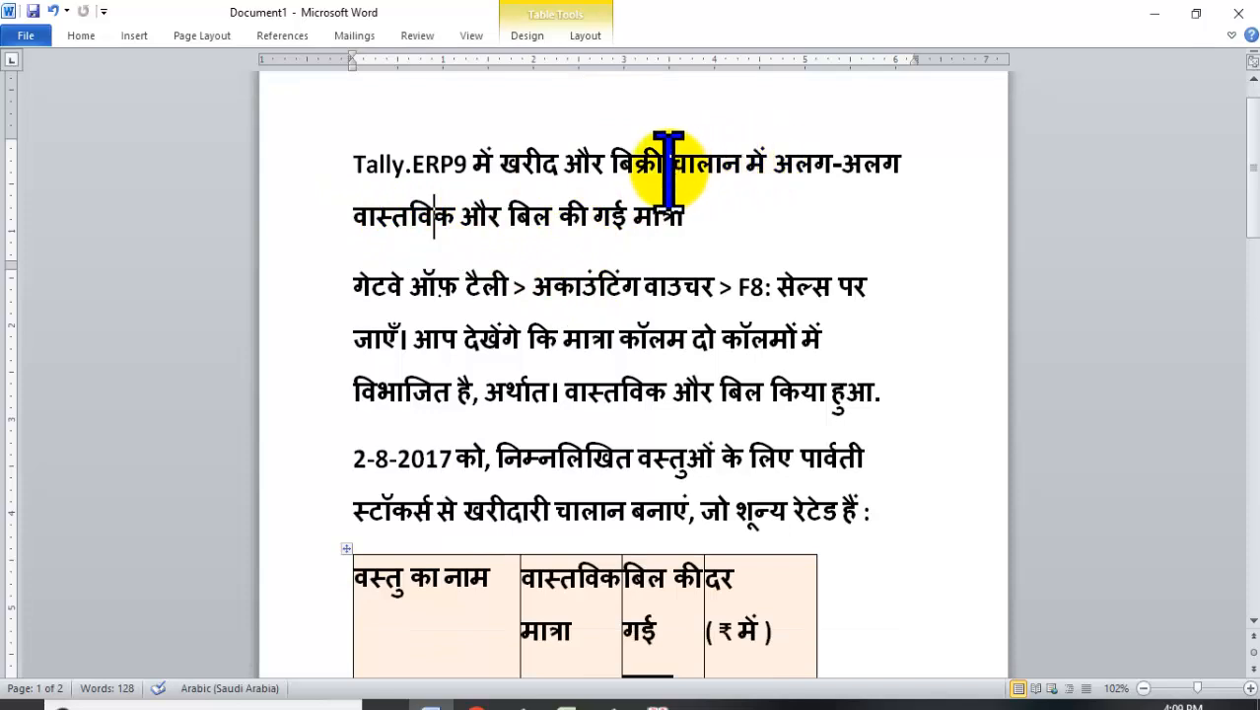
drag(501, 163, 888, 215)
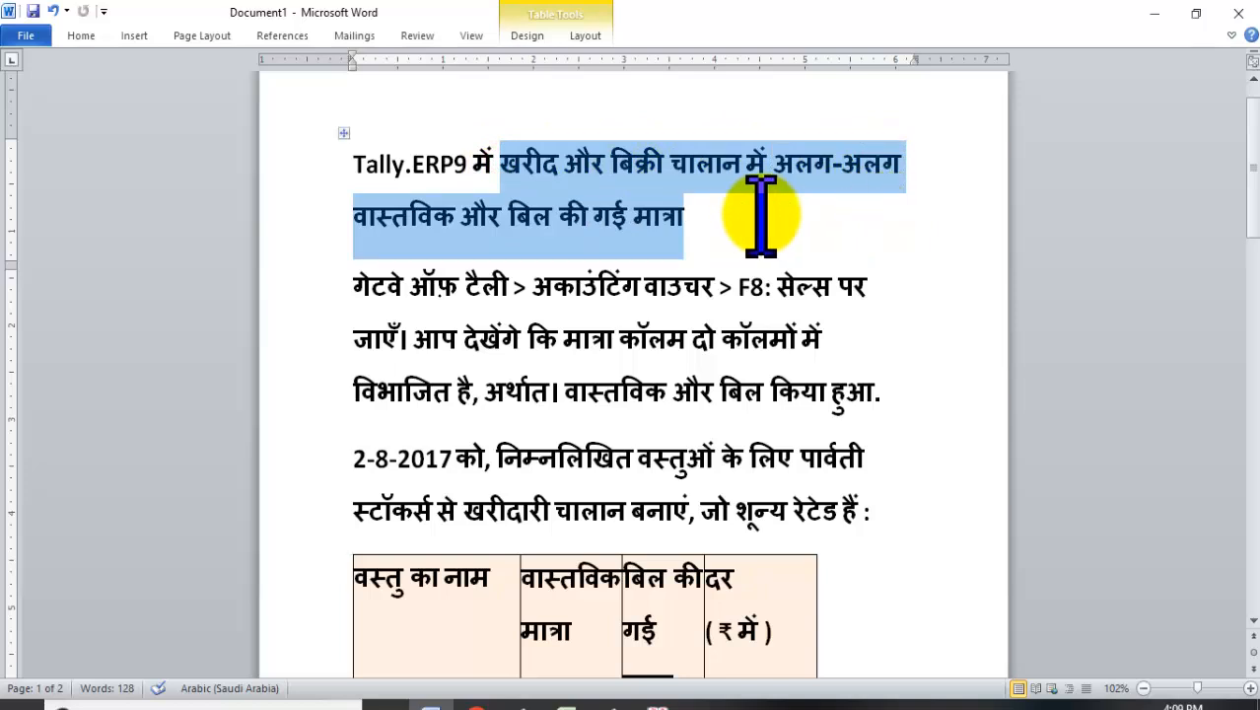
- Split the heading after "Tally.ERP9 में" so the rest starts a new paragraph
click(493, 160)
key(Return)
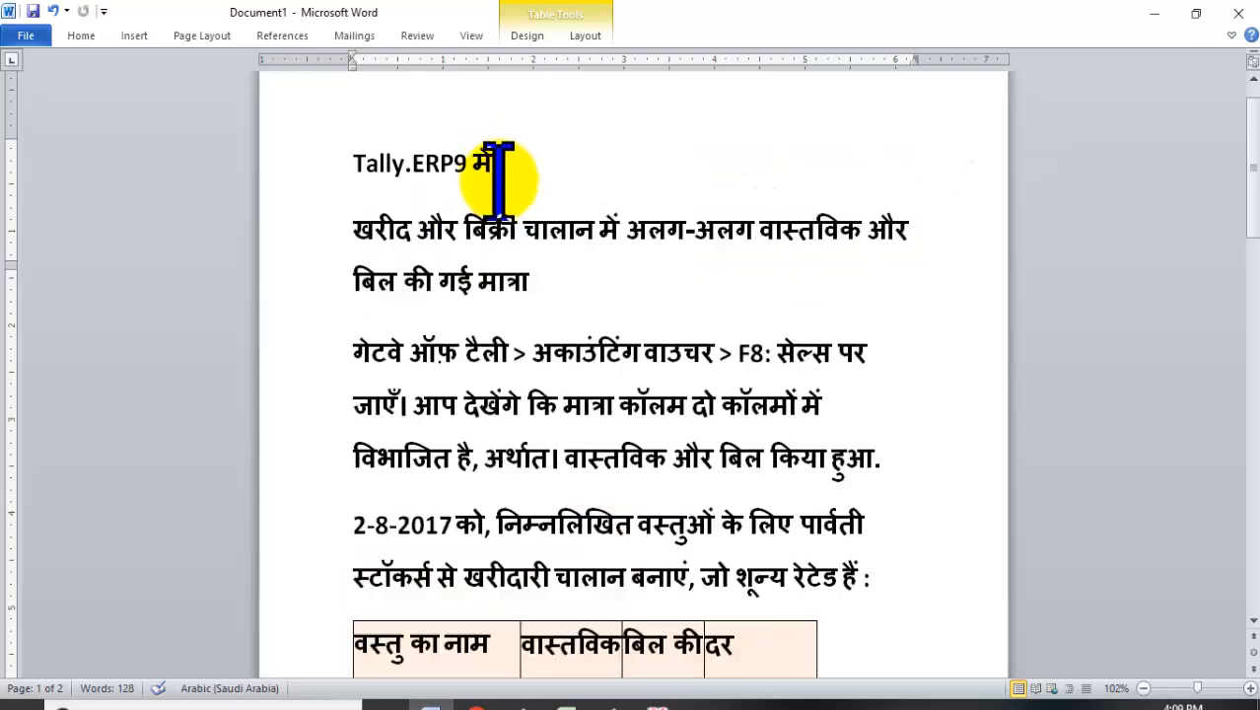
triple_click(343, 225)
click(480, 288)
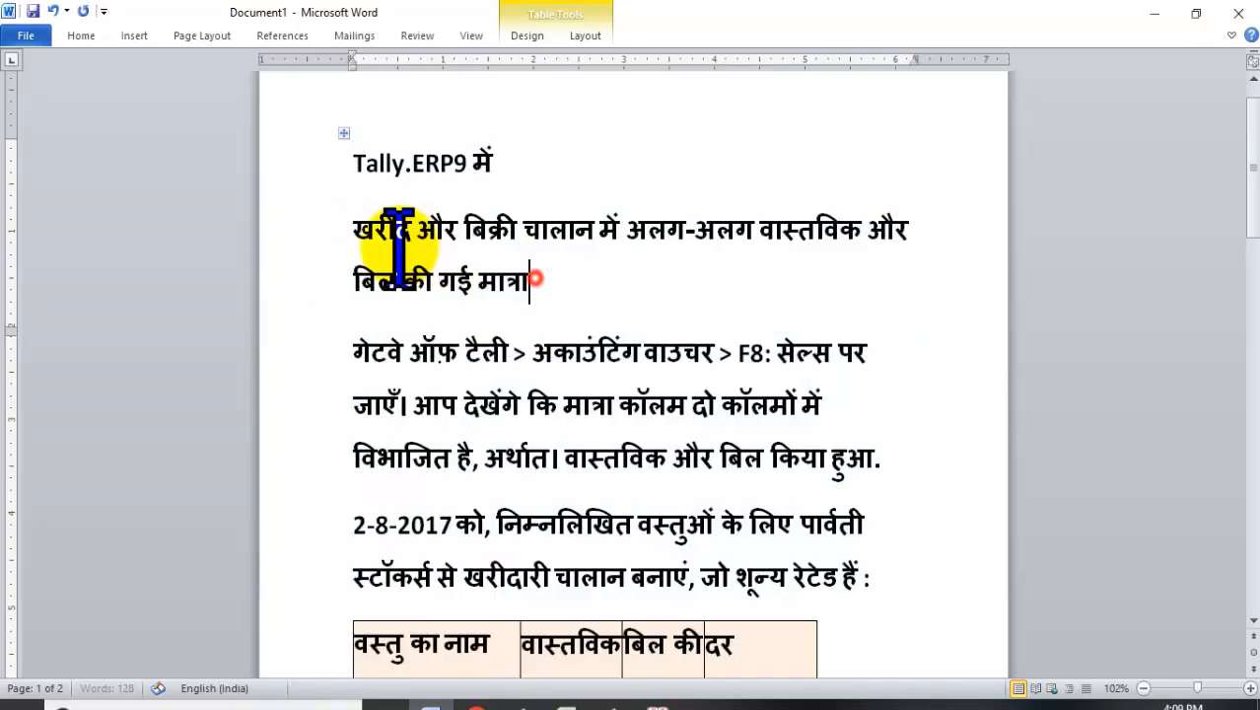
- Centre the heading paragraph beginning "खरीद और बिक्री चालान", enlarge its font by five increments and make it bold
drag(355, 222, 530, 281)
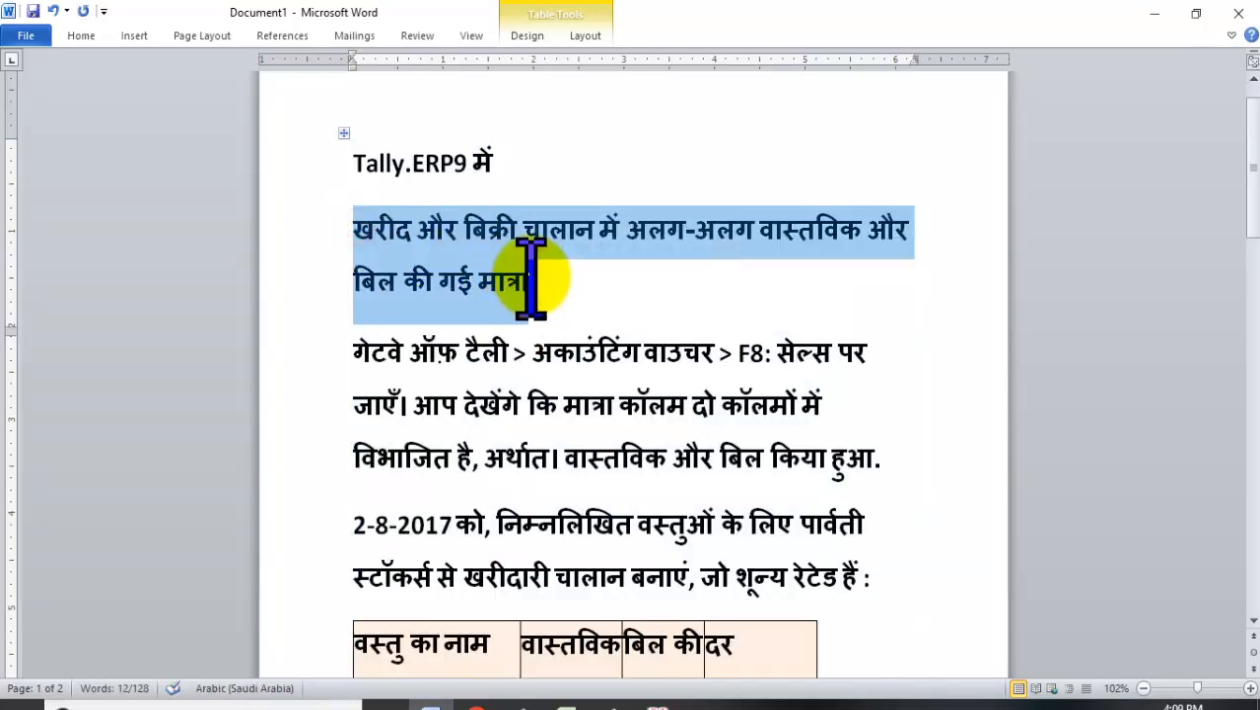
key(ctrl+e)
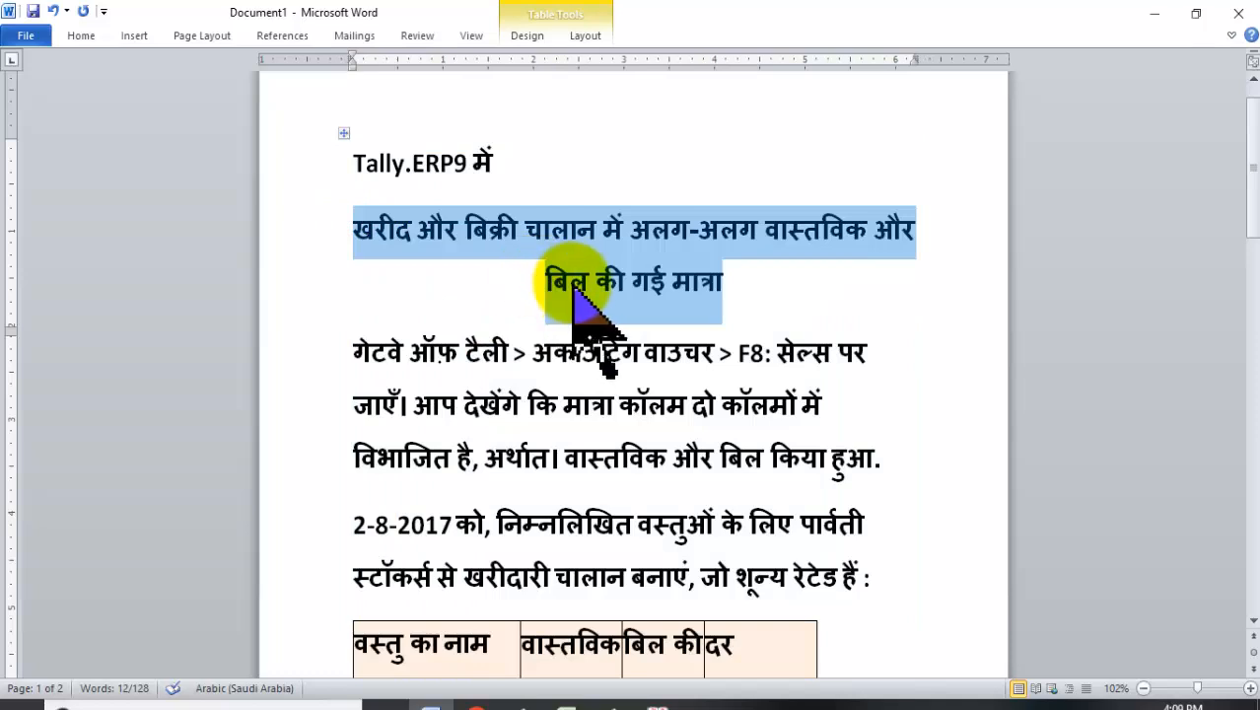
key(ctrl+])
key(ctrl+])
key(ctrl+])
key(ctrl+])
key(ctrl+])
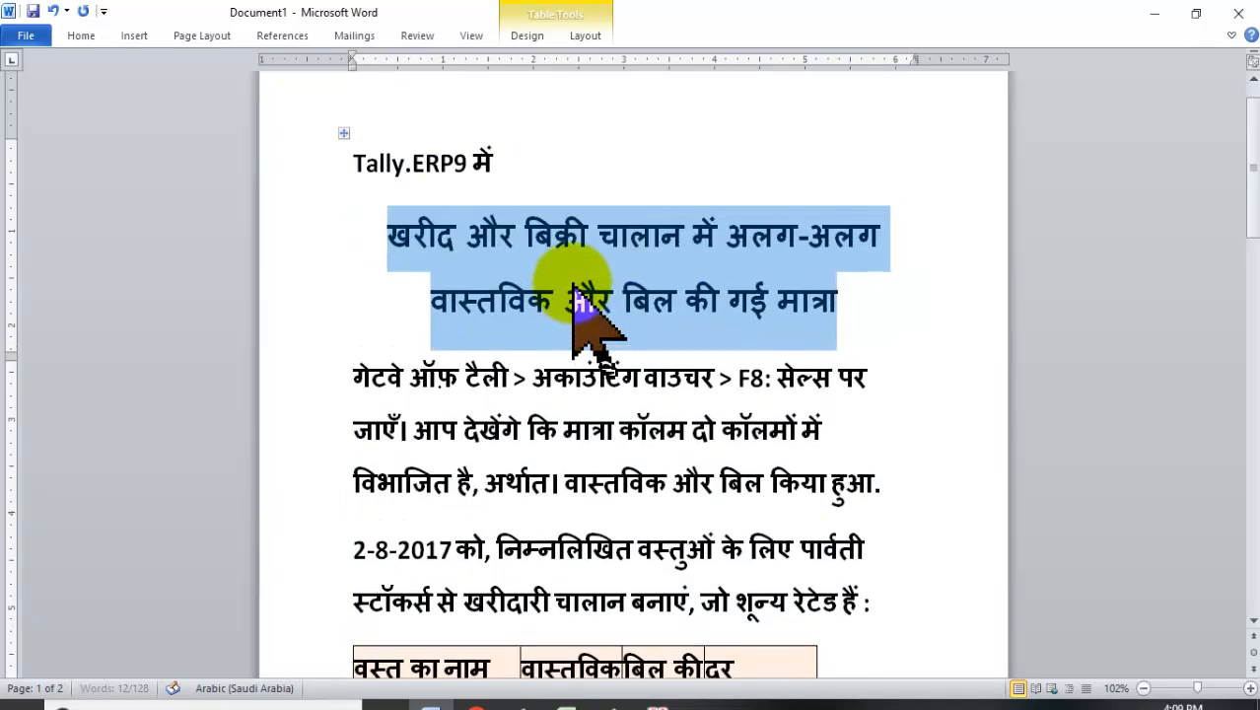
key(ctrl+b)
click(651, 288)
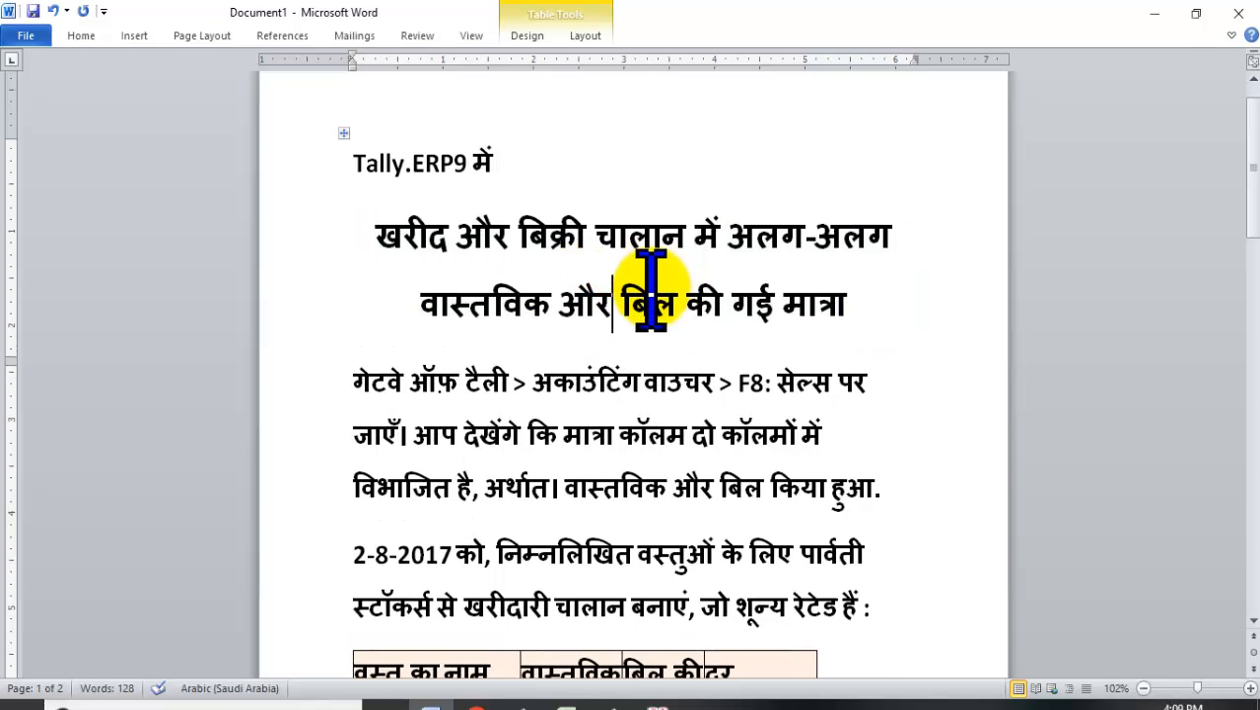